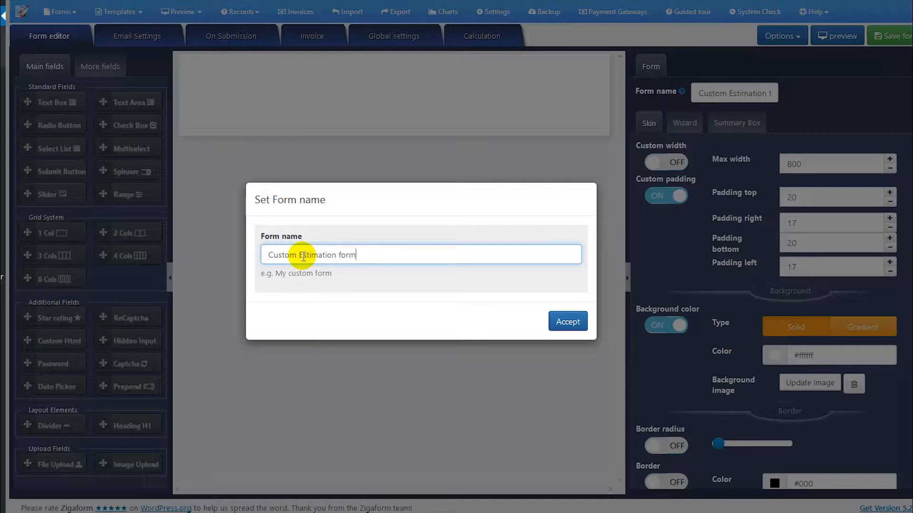
- Accept Custom Estimation form as the form name and switch to the Pris kalkulation (1).docx specification in Word
left_click(558, 314)
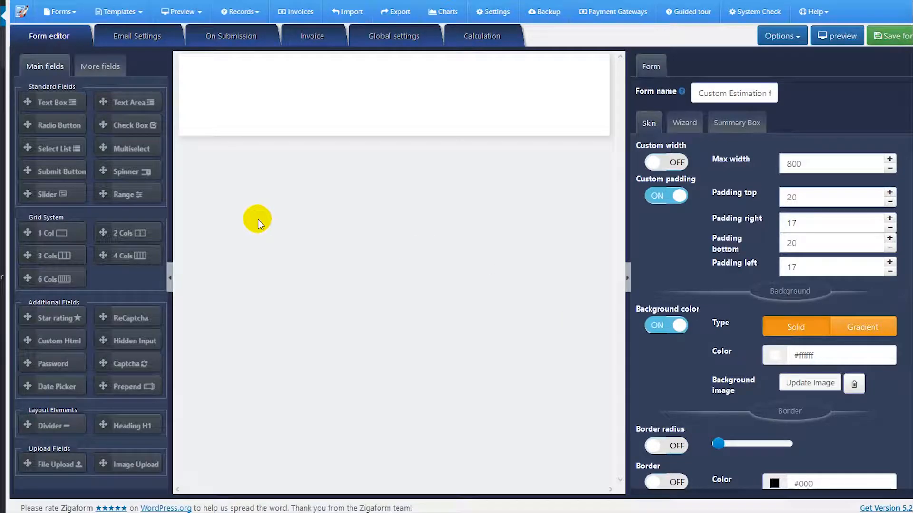
left_click_drag(0, 0, 407, 12)
left_click(362, 188)
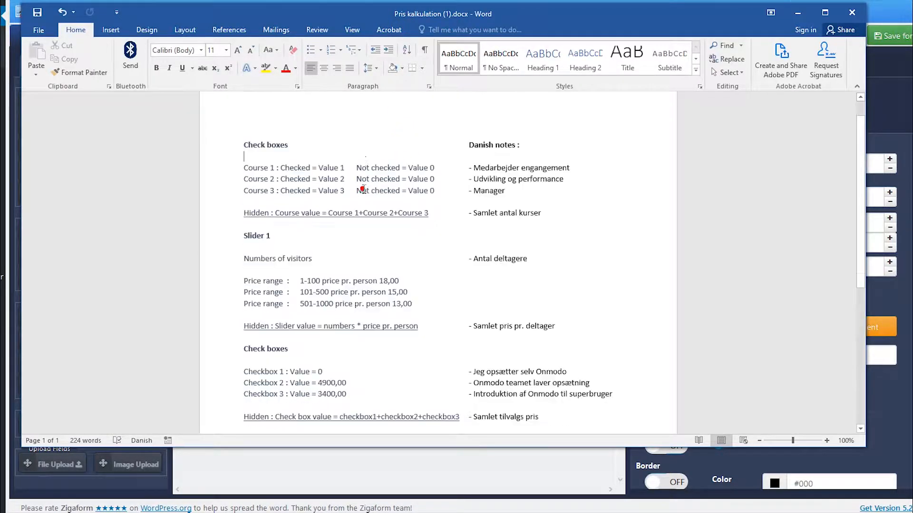
- Review the first check boxes section: the three course options, their Danish notes and the hidden course value formula
left_click(240, 173)
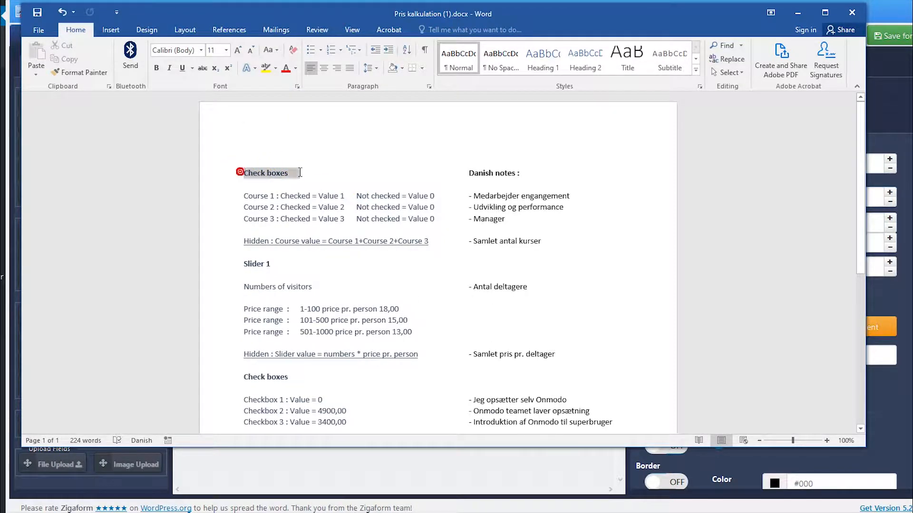
left_click(280, 196)
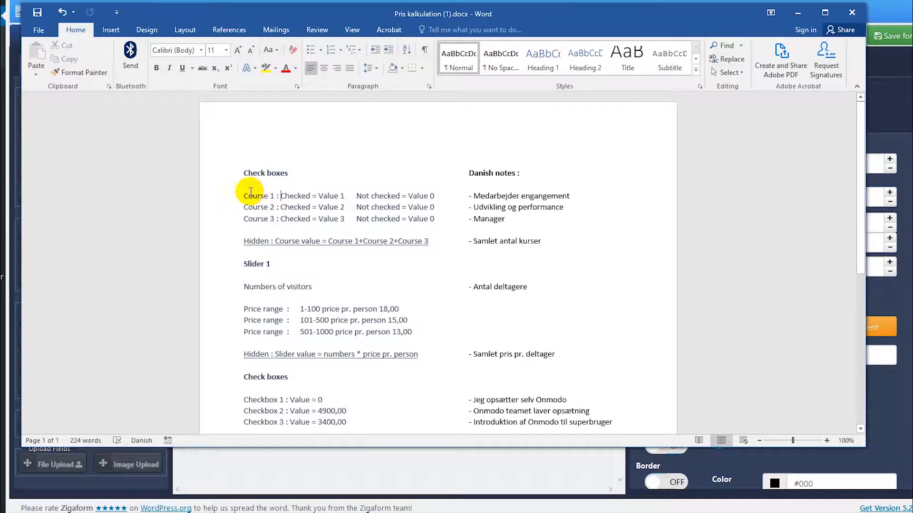
left_click_drag(468, 196, 316, 241)
left_click(483, 241)
left_click(275, 241)
scroll(319, 250, "down", 1)
scroll(318, 250, "down", 1)
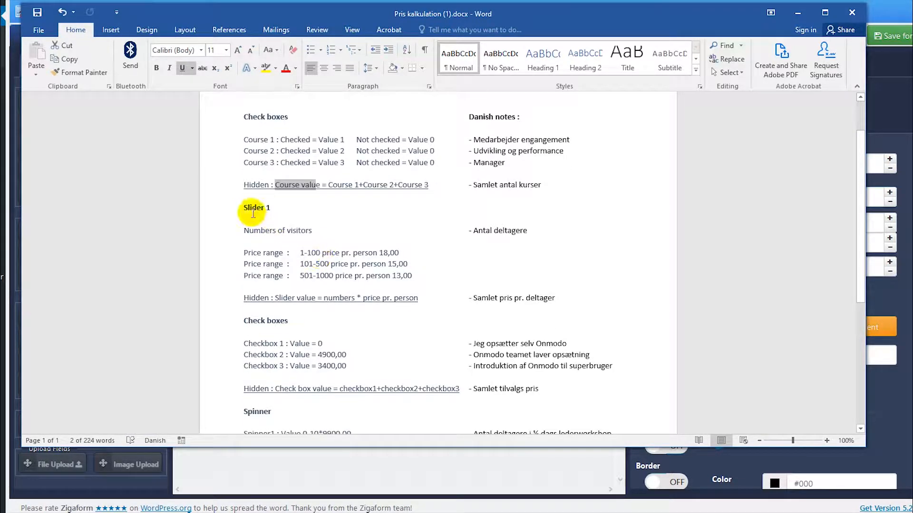
- Review the Slider 1 section, checking its price ranges and the hidden slider value formula
left_click_drag(245, 210, 273, 212)
left_click(300, 259)
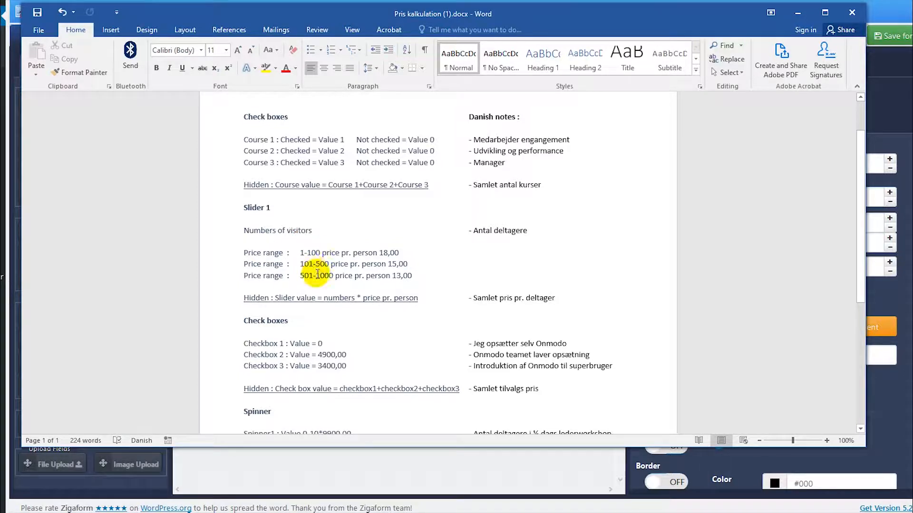
left_click_drag(300, 253, 274, 298)
left_click(282, 296)
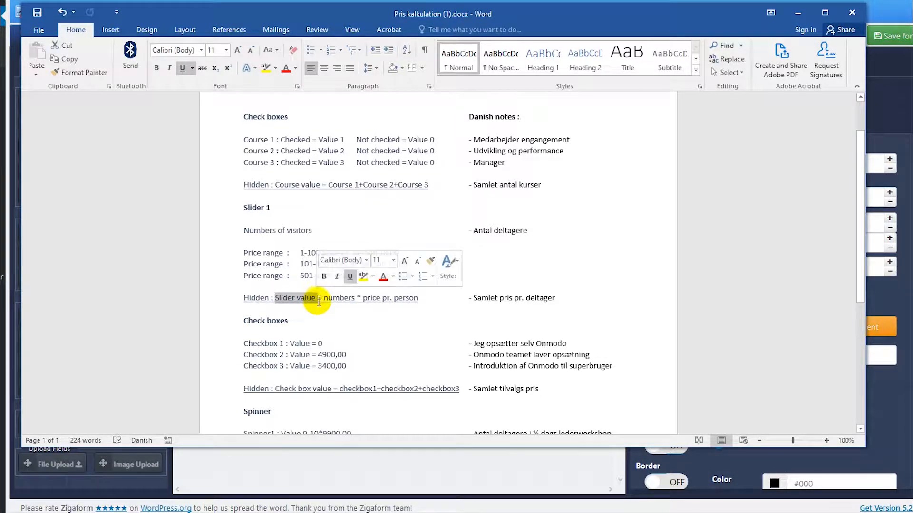
scroll(303, 320, "down", 1)
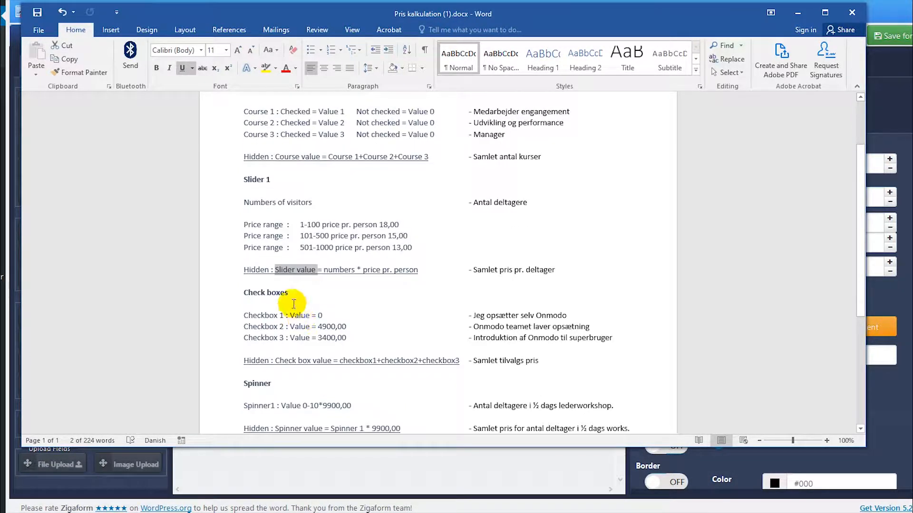
- Review the second check boxes section, checking its option values, Danish notes and hidden check box value
left_click(256, 299)
left_click(306, 315)
left_click_drag(467, 312, 613, 339)
left_click(434, 336)
left_click_drag(334, 361, 268, 361)
scroll(262, 304, "down", 3)
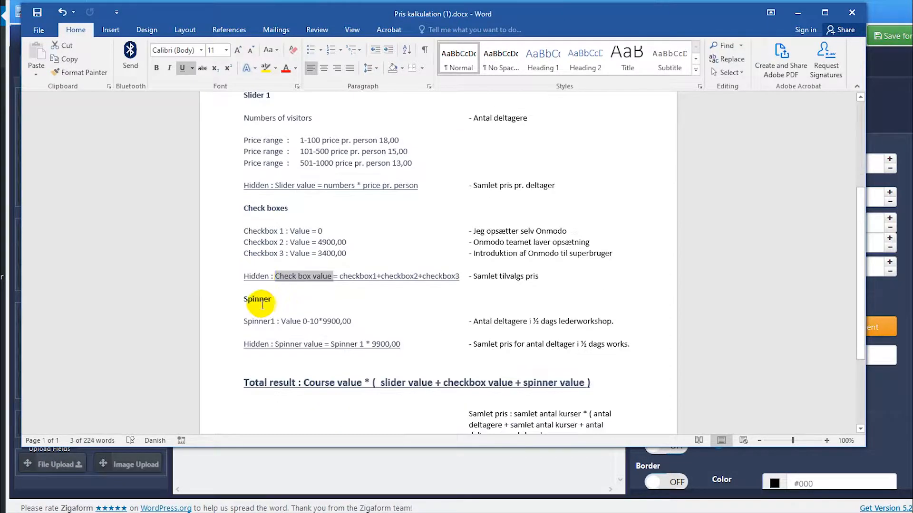
- Review the spinner section, checking its value range, multiplier and hidden spinner value
left_click(271, 318)
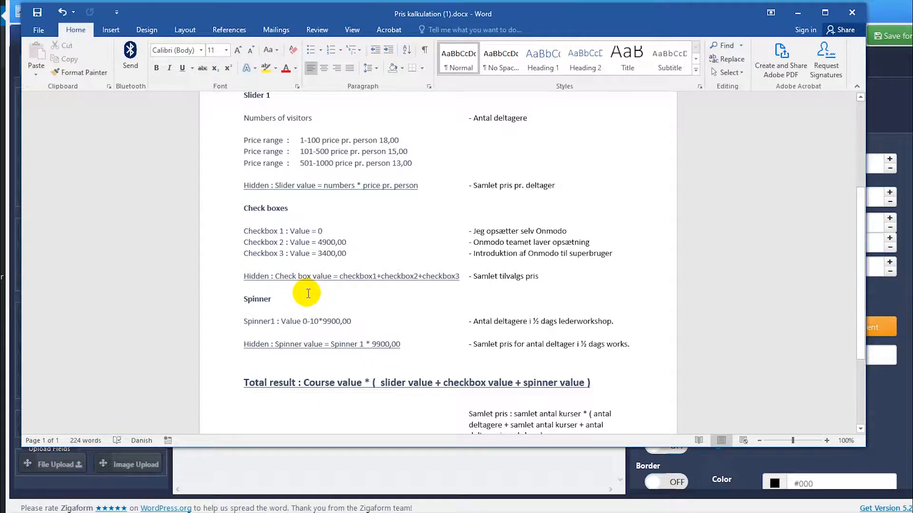
left_click_drag(287, 324, 345, 328)
left_click(332, 337)
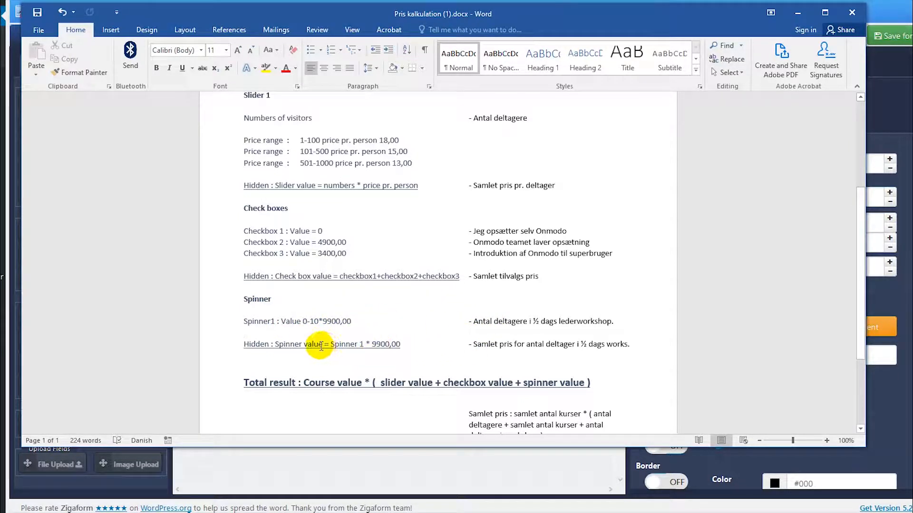
left_click_drag(321, 346, 279, 347)
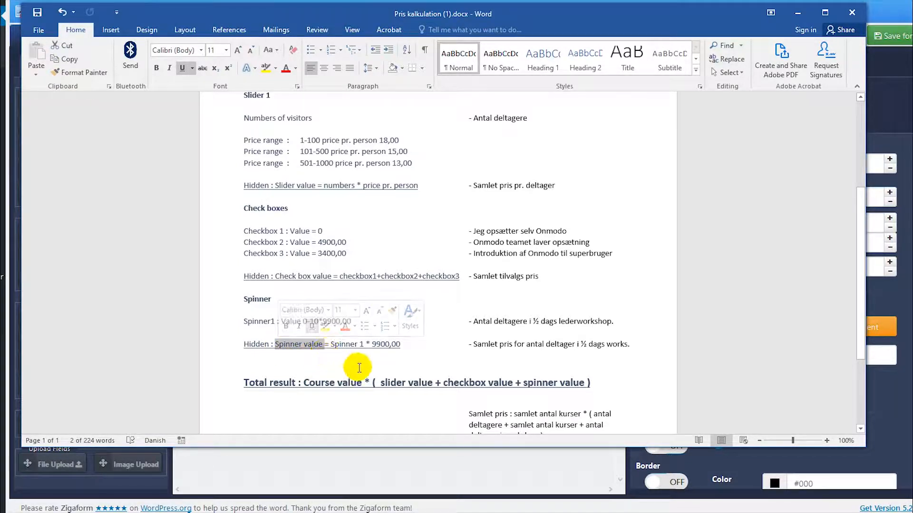
- Examine the total result formula in the specification, and return to the Zigaform form editor
double_click(265, 382)
left_click(320, 385)
left_click_drag(304, 383, 598, 384)
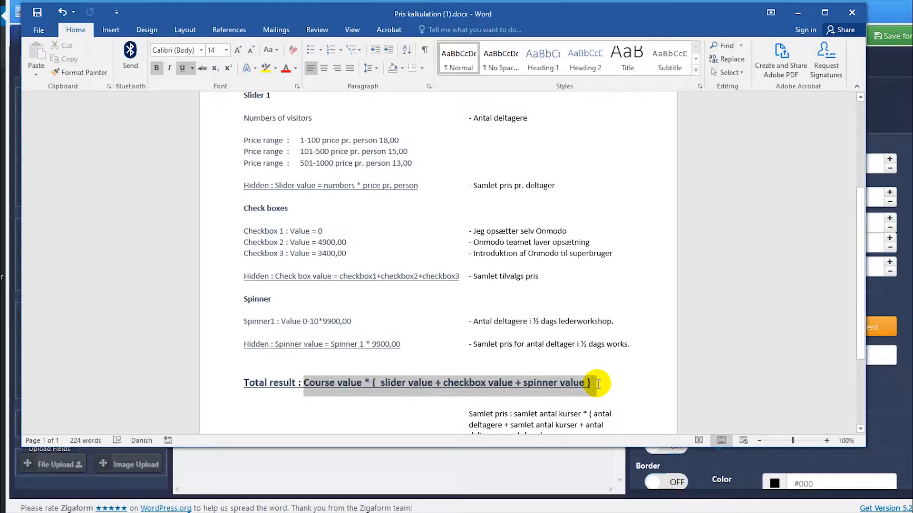
left_click(394, 321)
left_click(428, 172)
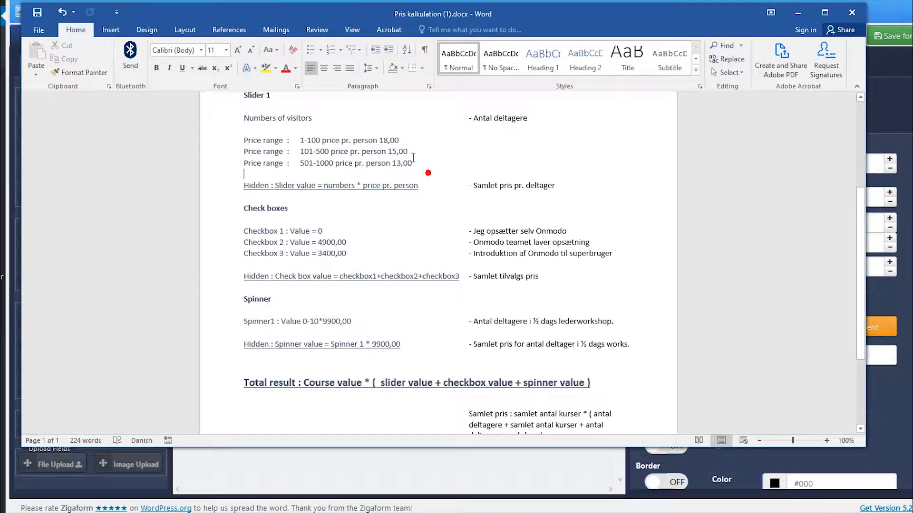
left_click_drag(463, 15, 0, 45)
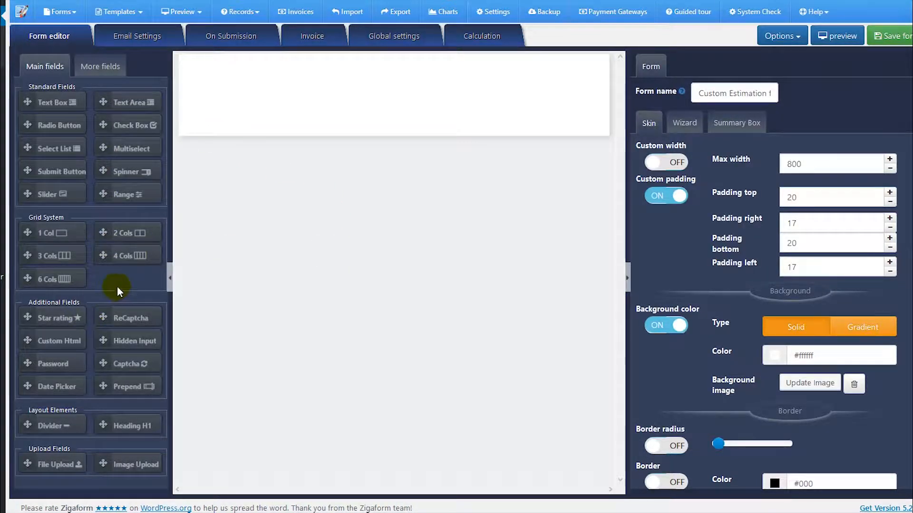
- Add an H1 heading to the form with the text "Custom Estimation form"
left_click(133, 428)
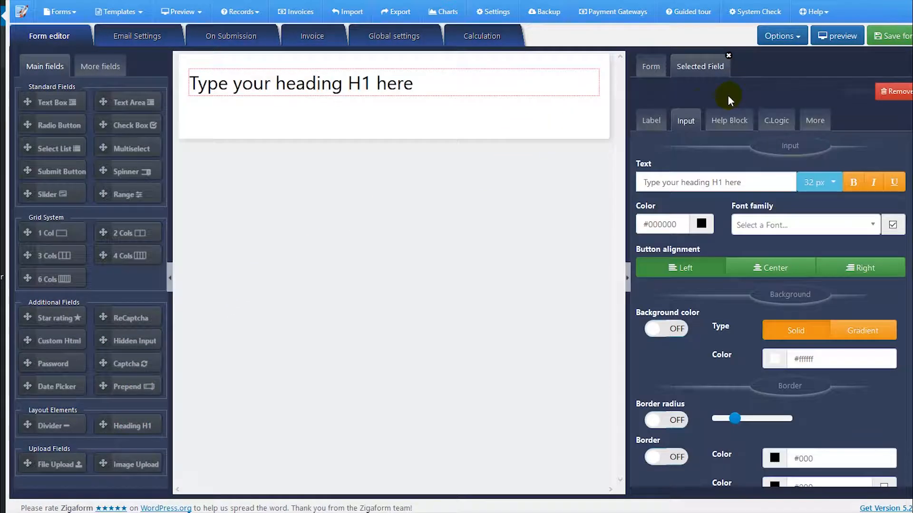
left_click(726, 181)
triple_click(753, 182)
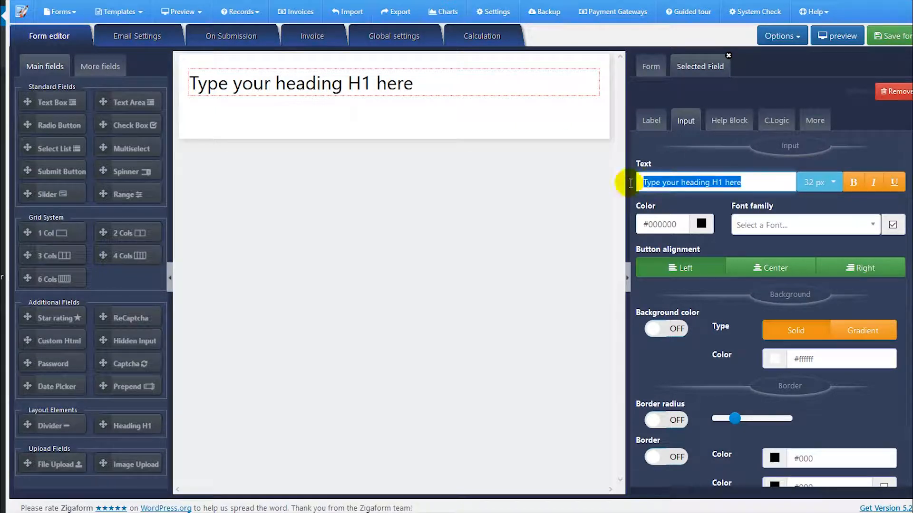
type("Custom Estimation ")
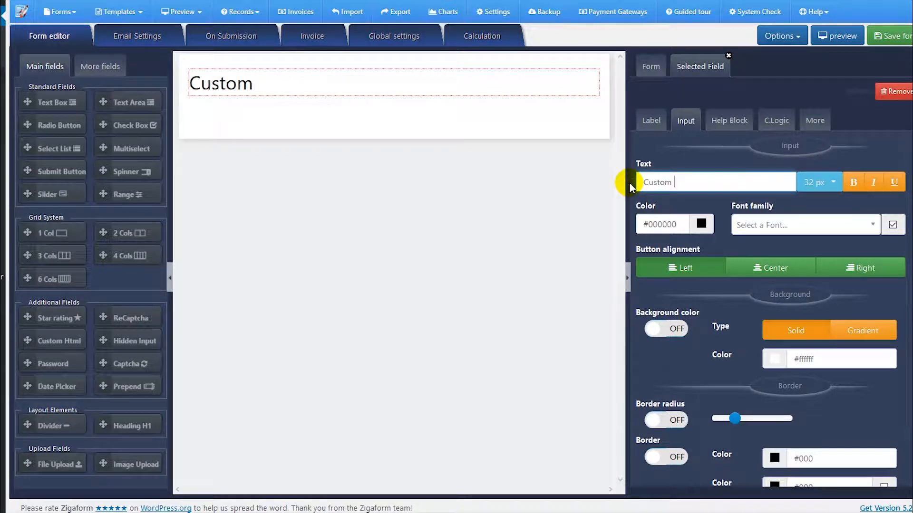
type("form")
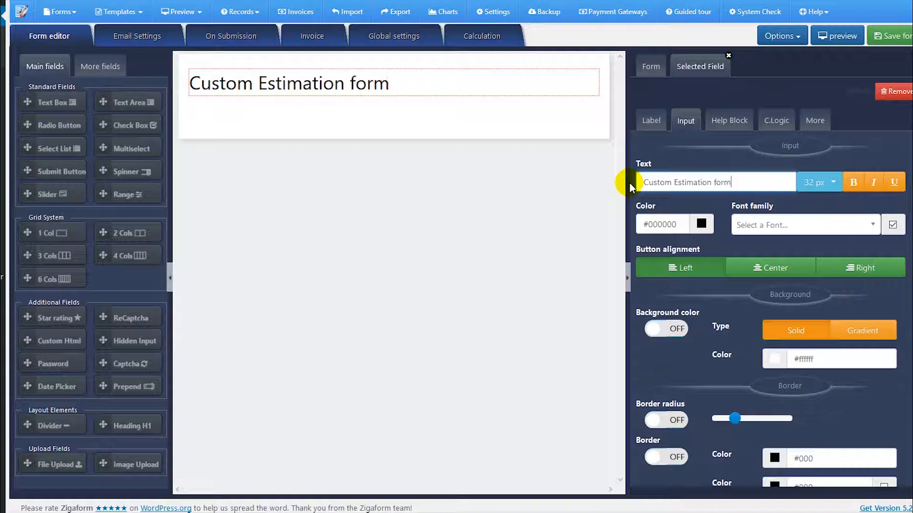
left_click(605, 189)
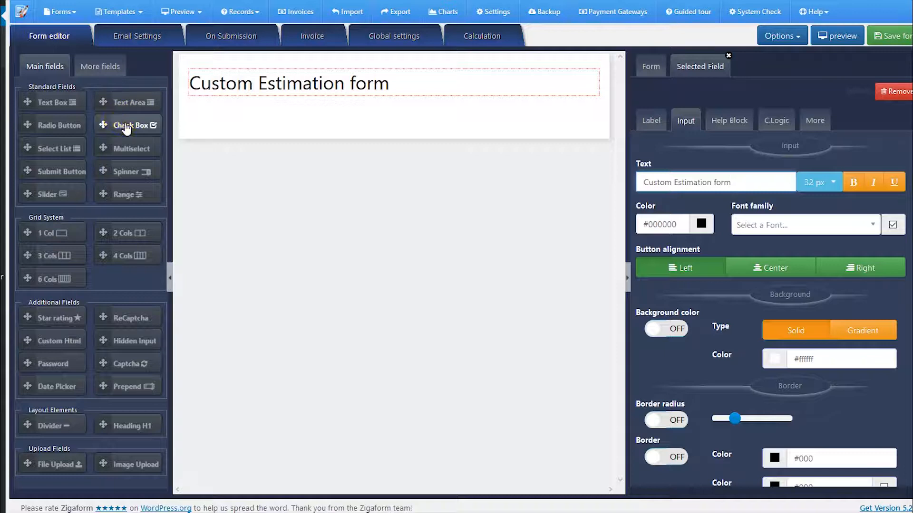
- Add a check box field below the heading and set its label text to "checkboxes"
left_click_drag(126, 127, 344, 178)
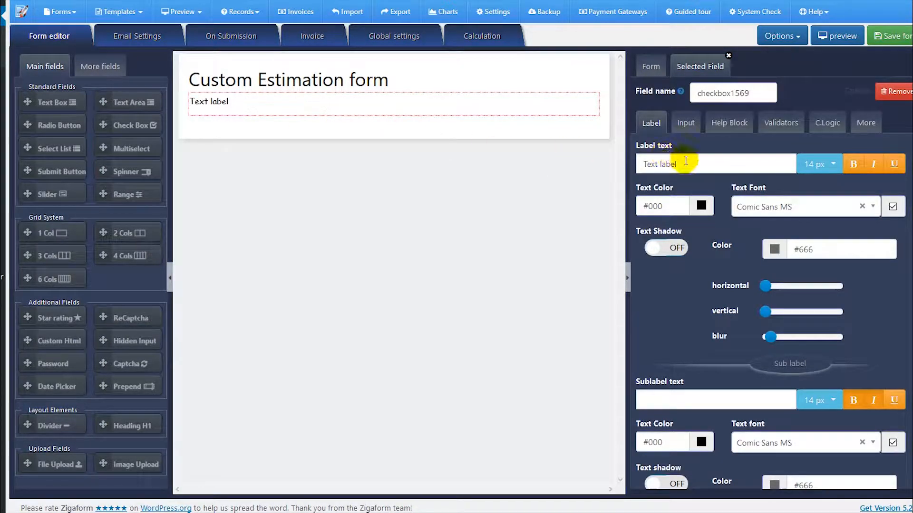
left_click_drag(687, 164, 622, 156)
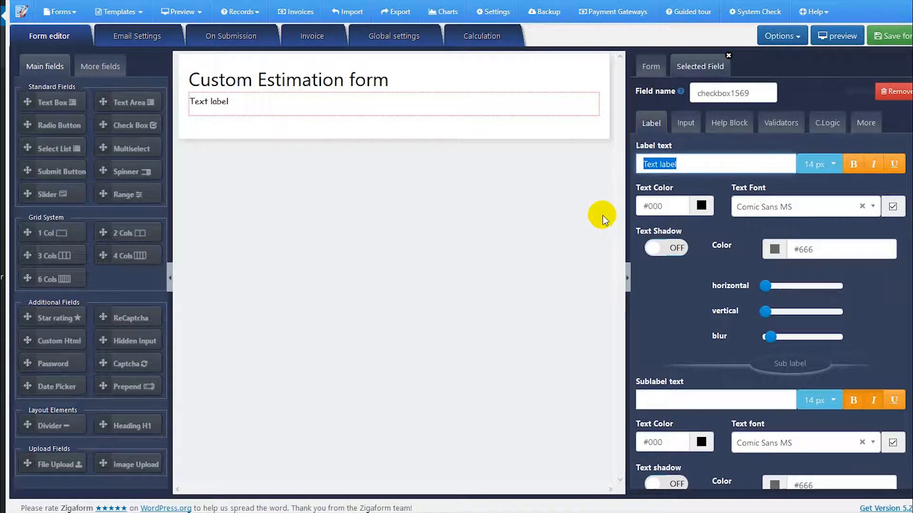
type("checkboxes")
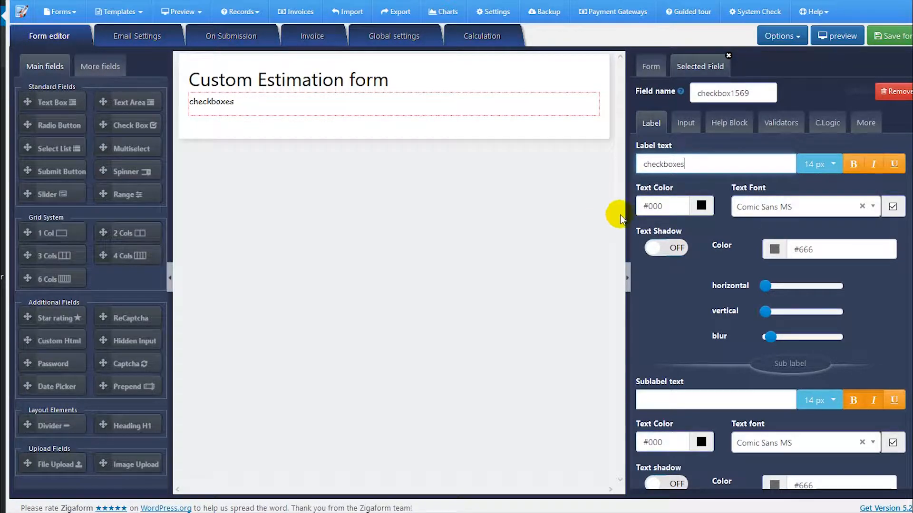
- Add three new options to the check box field
left_click(690, 127)
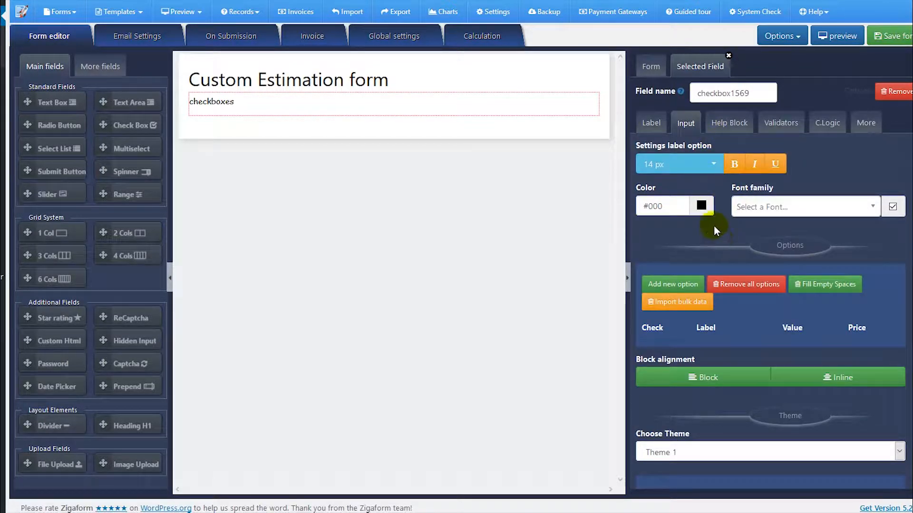
left_click(683, 286)
left_click(684, 287)
left_click(685, 285)
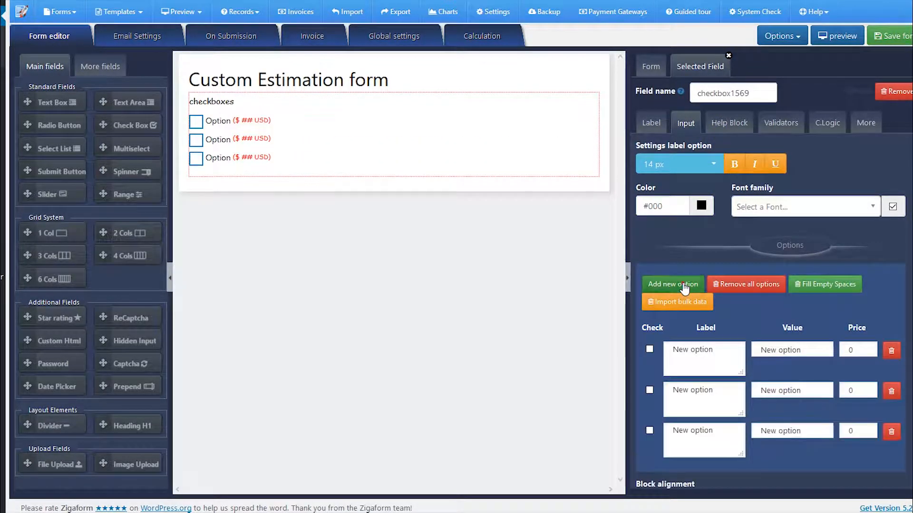
- Turn off the price label display for the check box field
scroll(735, 358, "down", 10)
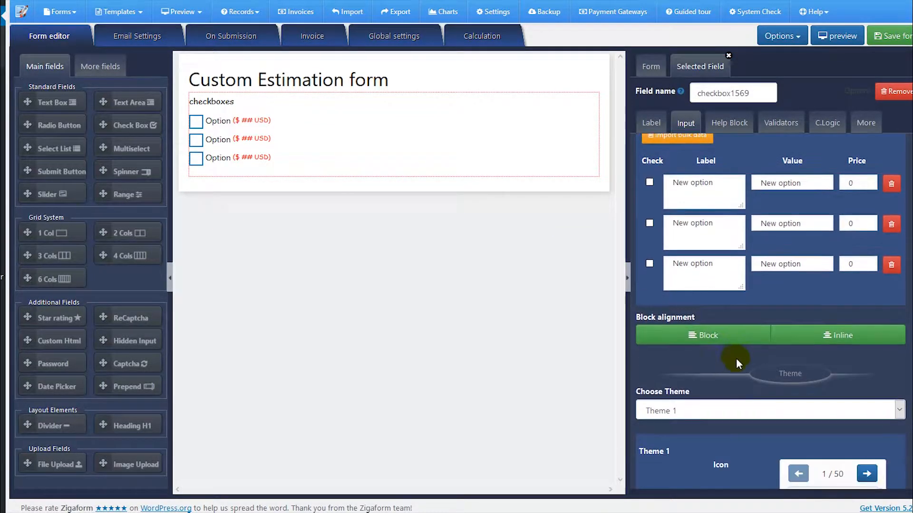
scroll(745, 390, "down", 3)
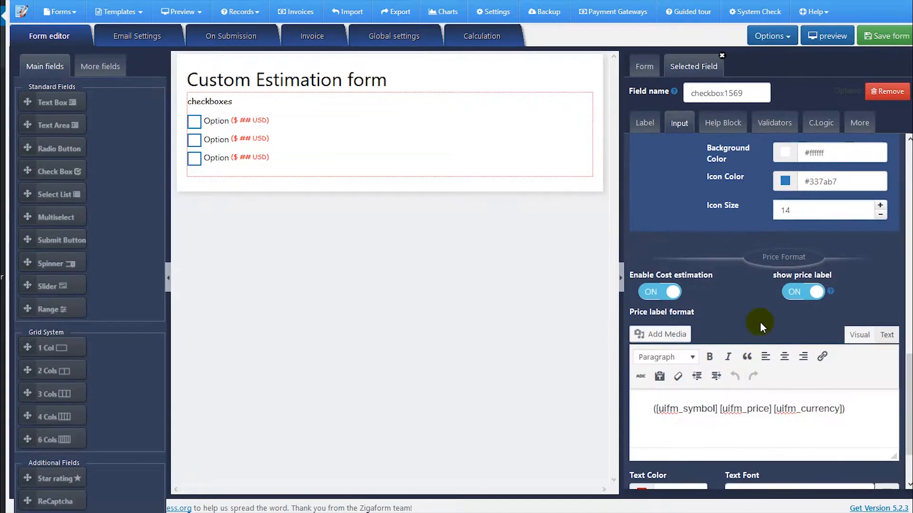
left_click(811, 292)
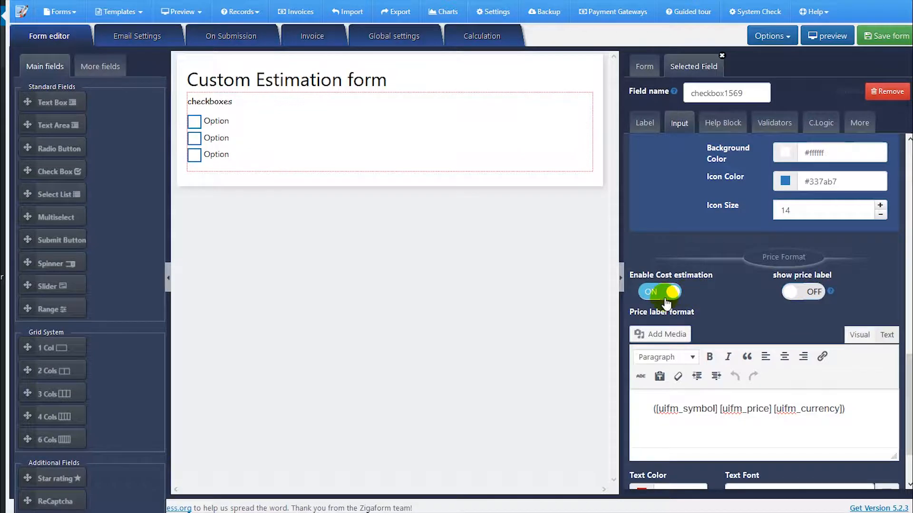
- Label the three options "Medarbejder engangement", "Udvikling og performance" and "Manager", and fill their values automatically from the labels
scroll(728, 306, "up", 12)
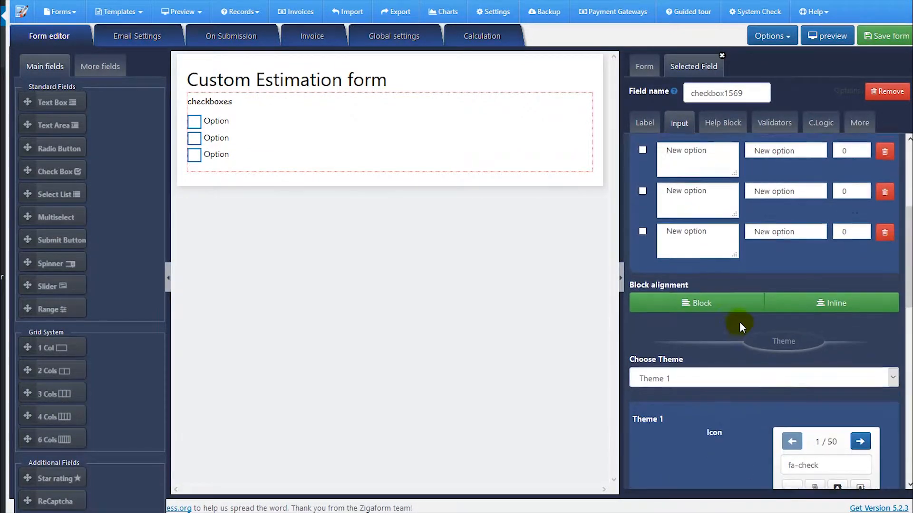
scroll(734, 292, "up", 2)
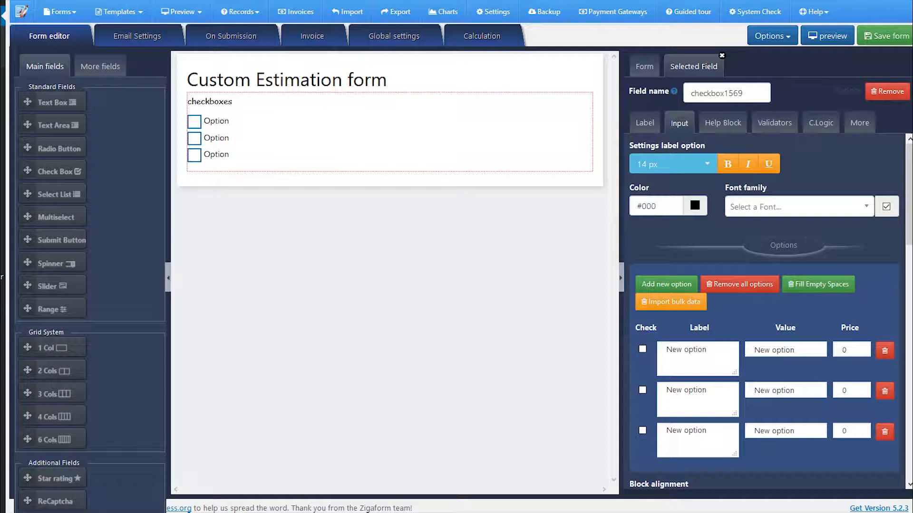
triple_click(664, 359)
type("Medarbejder engangement")
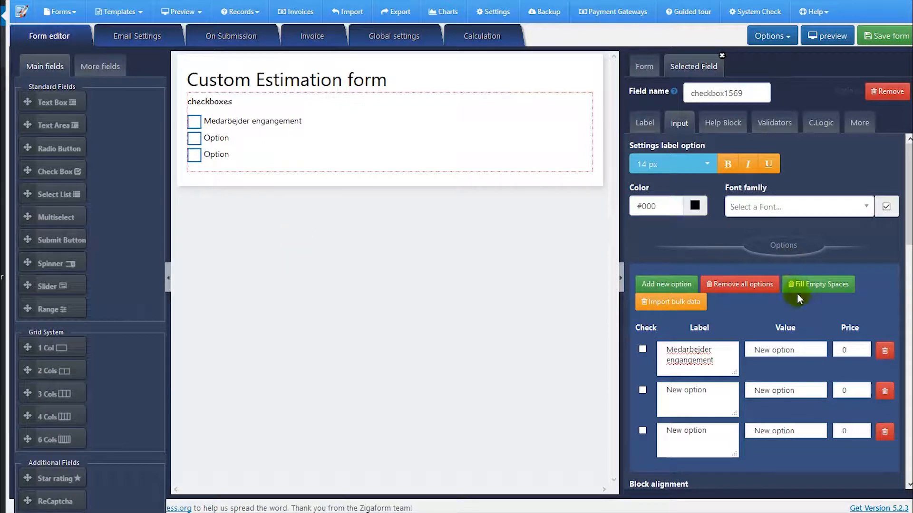
triple_click(666, 389)
type("Udvikling og performance")
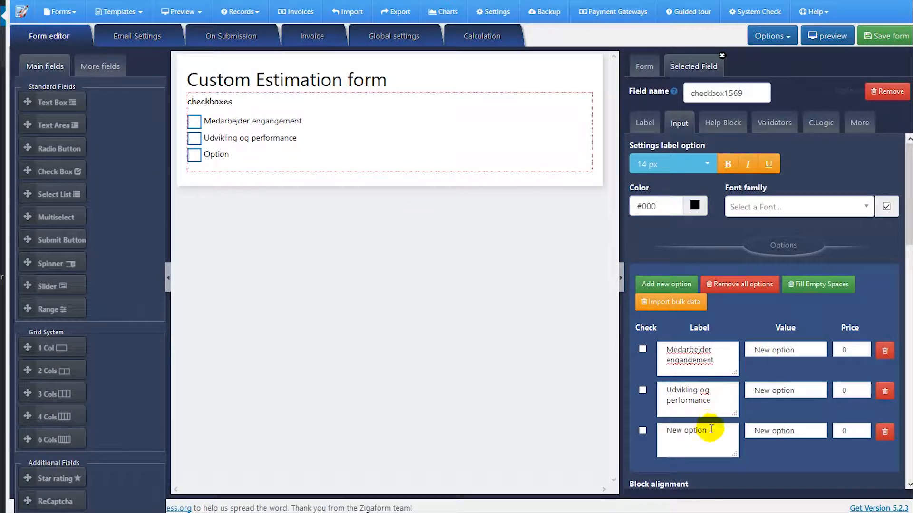
triple_click(684, 431)
type("Manager")
left_click(829, 288)
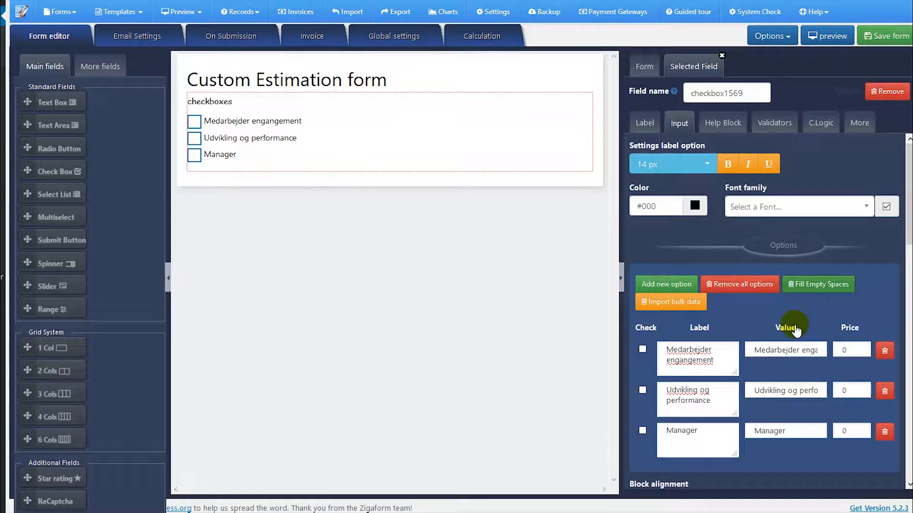
- Set the prices of the three check box options to 1, 2 and 3 in order
double_click(859, 352)
type("1")
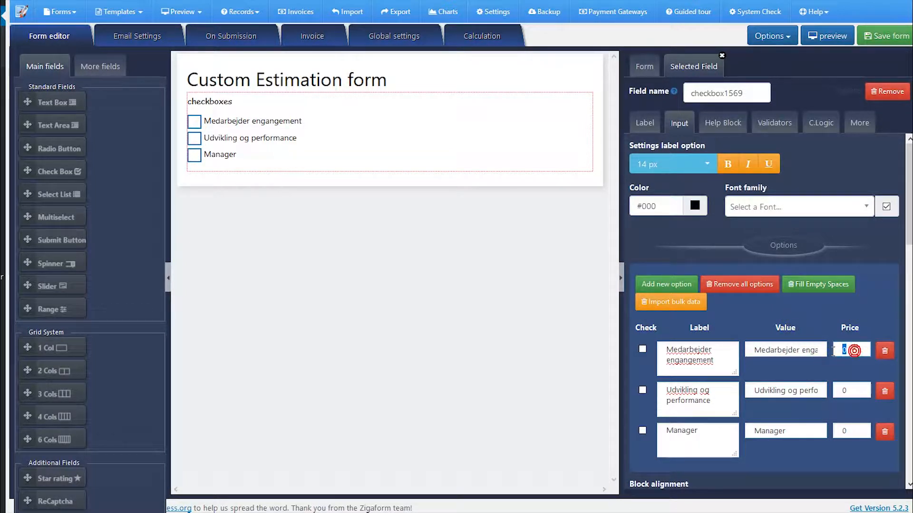
type("2")
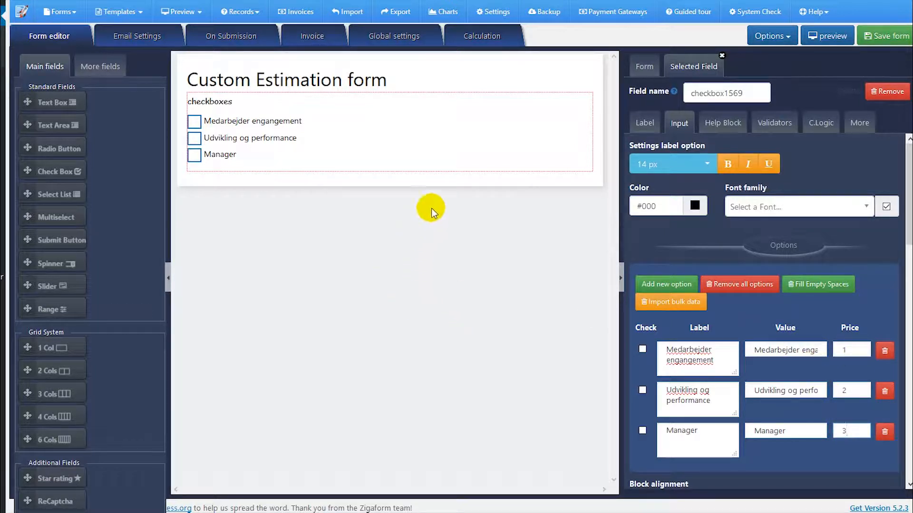
- Make the label of the check box field bold
left_click(646, 124)
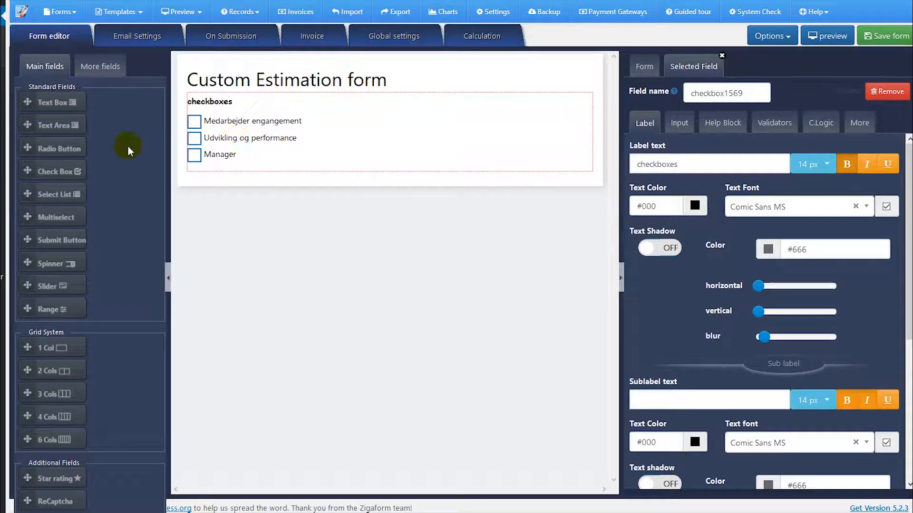
- Add a slider field below the check box field and label it "Slider"
left_click(101, 66)
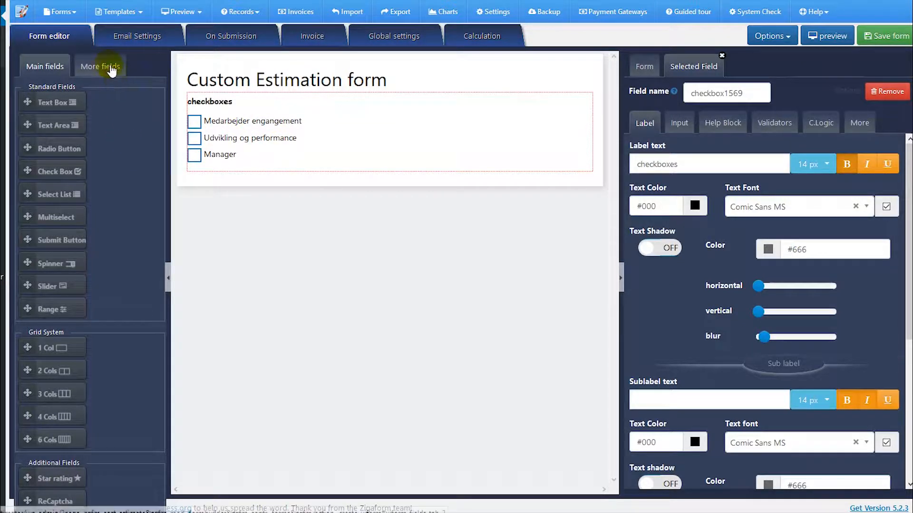
left_click(59, 69)
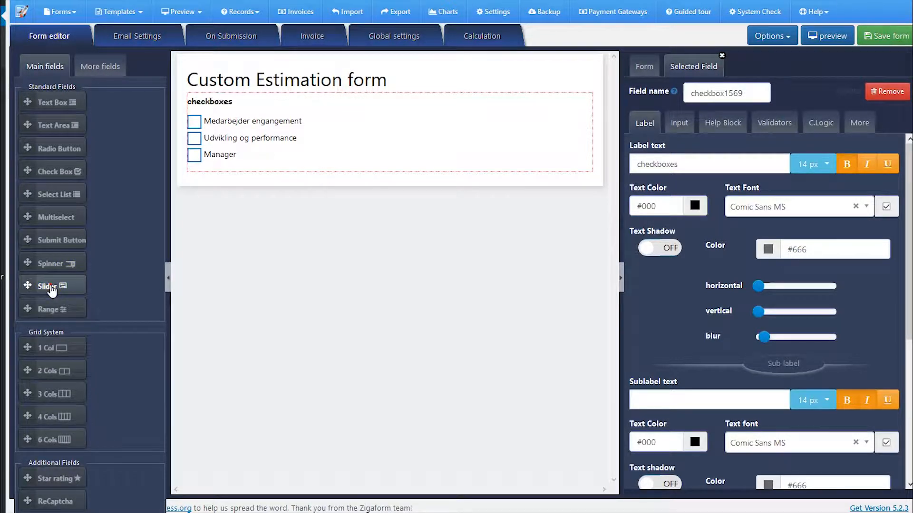
left_click_drag(52, 288, 352, 240)
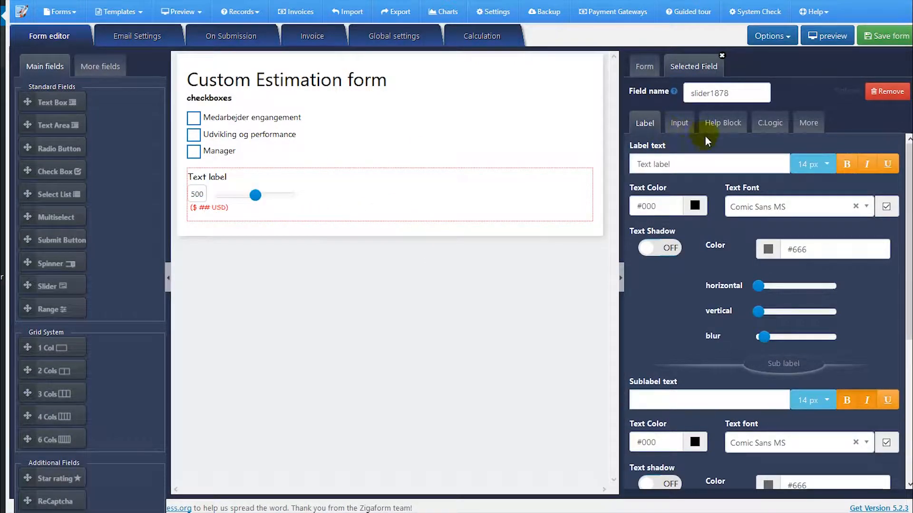
triple_click(679, 163)
type("Slider")
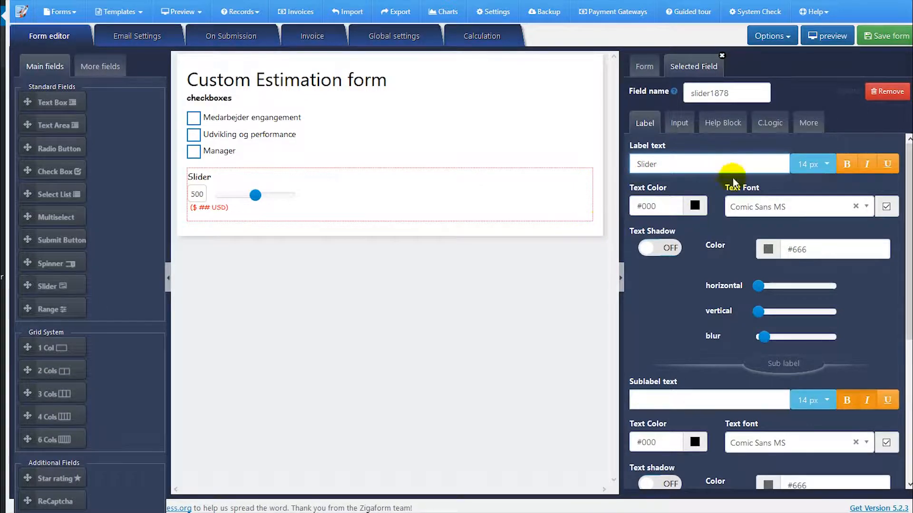
- Turn off the price label display for the slider field
left_click(683, 124)
scroll(776, 335, "down", 5)
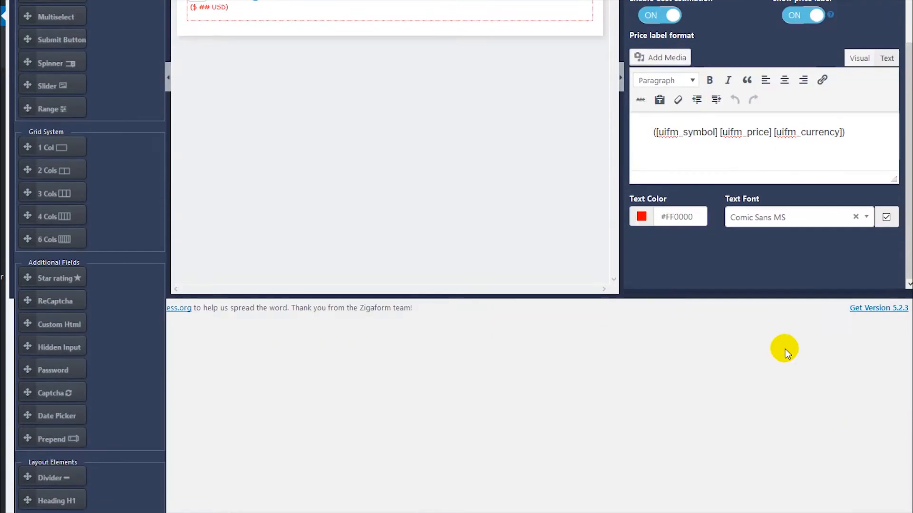
scroll(785, 349, "up", 3)
scroll(794, 341, "up", 2)
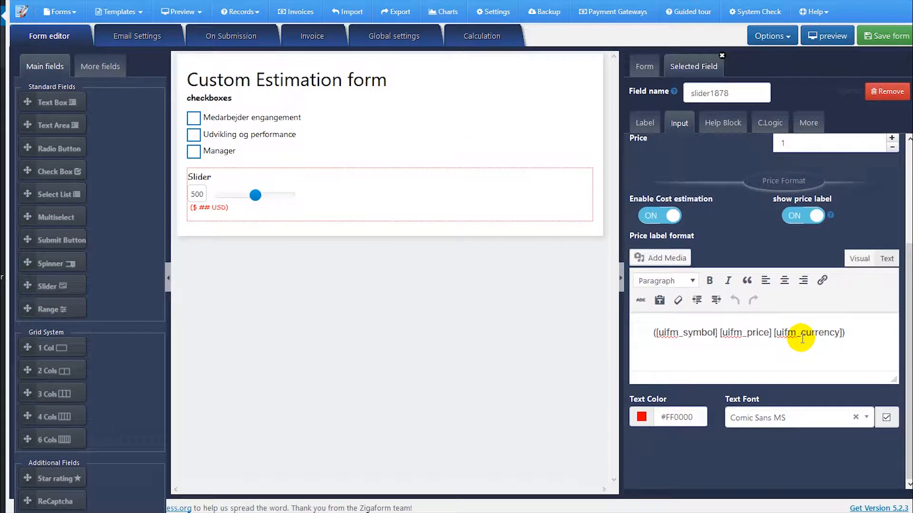
left_click(808, 215)
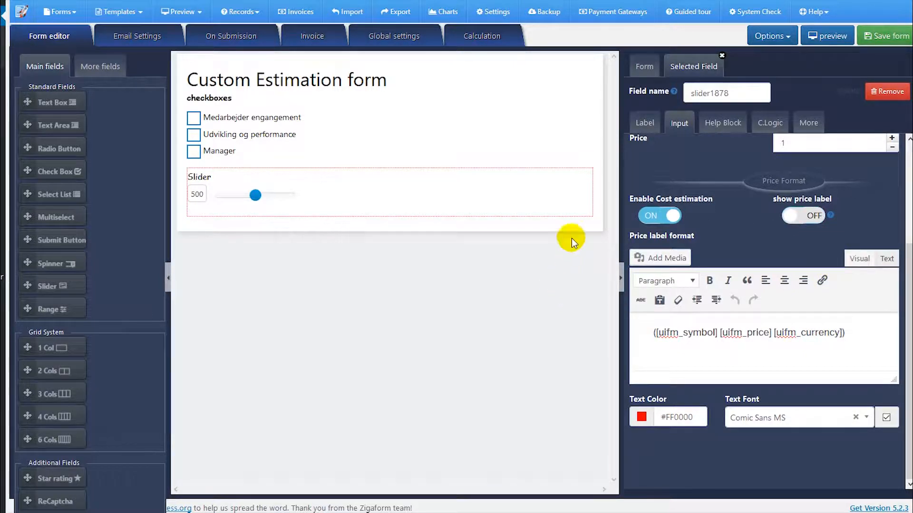
- Consult the slider, check box and spinner specifications in the Word document, return to the form editor and make the slider's label bold
left_click(646, 123)
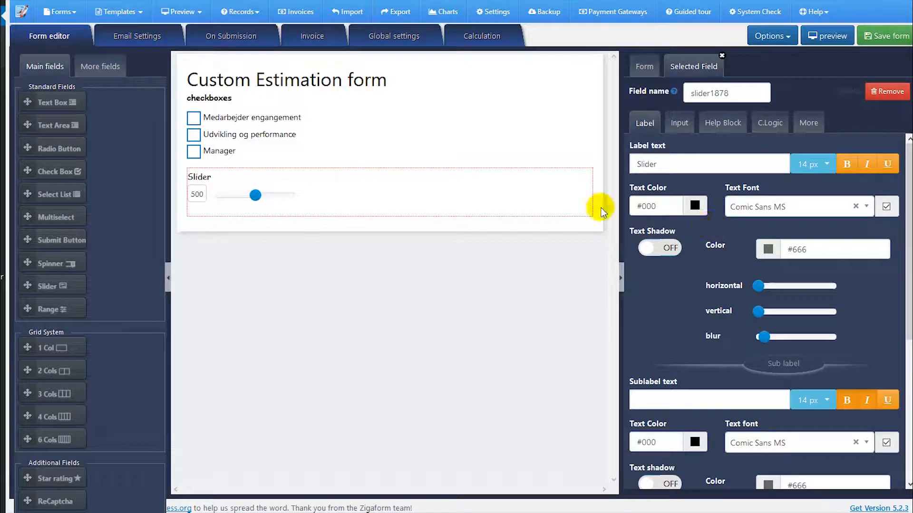
key("alt+Tab")
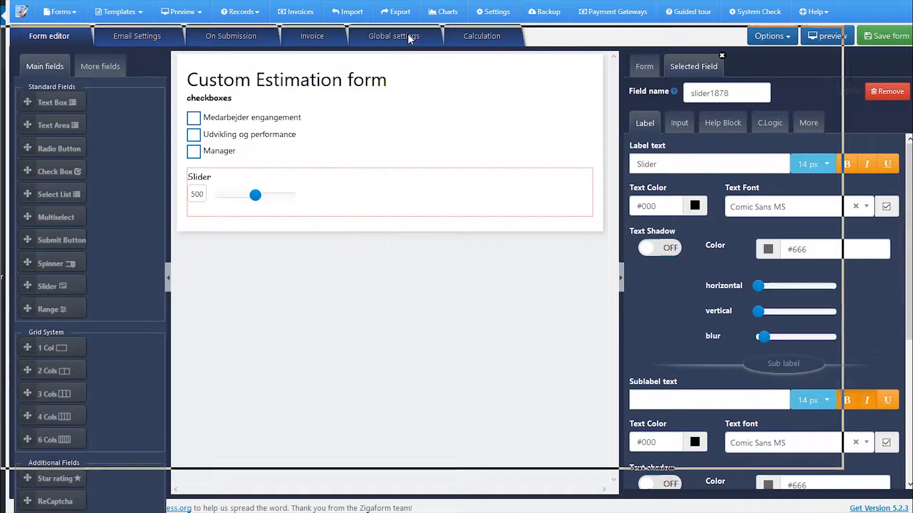
scroll(266, 275, "down", 5)
scroll(276, 296, "down", 1)
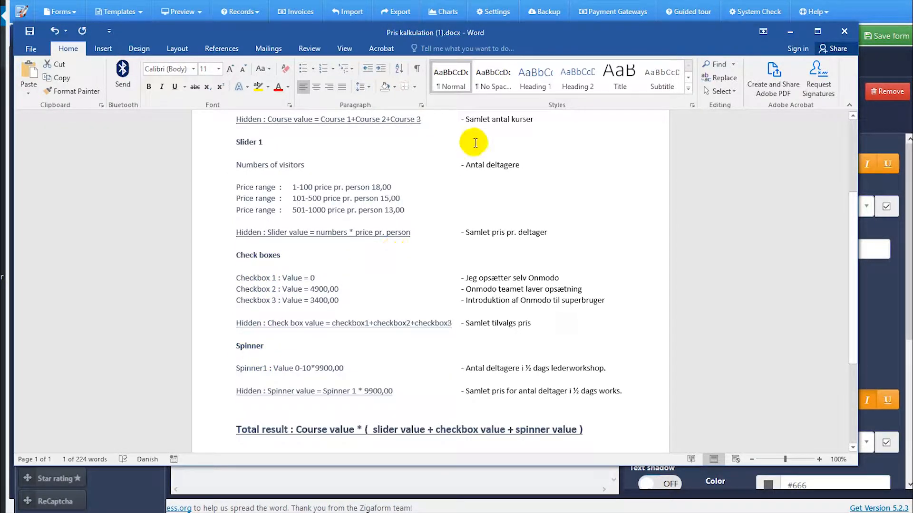
key("alt+Tab")
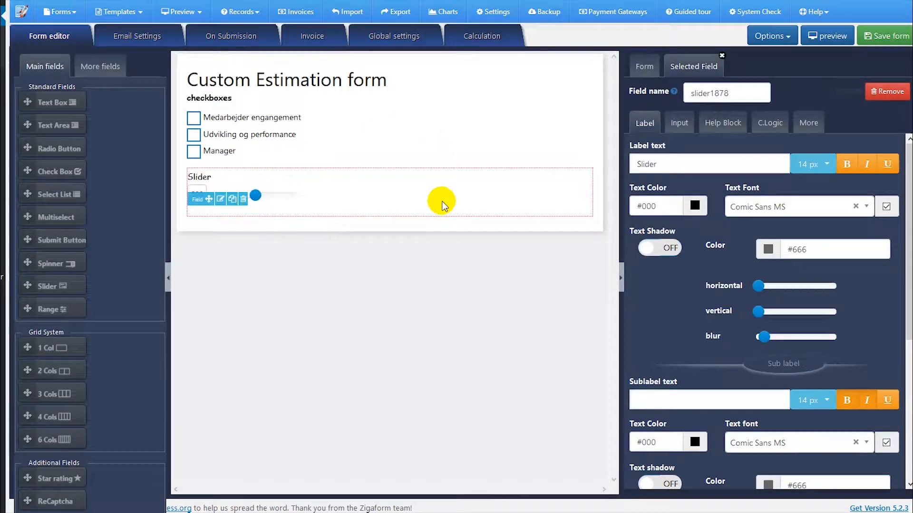
left_click(846, 164)
- Add a second check box field below the slider and label it "Checkboxes 2" in bold
left_click_drag(55, 172, 332, 222)
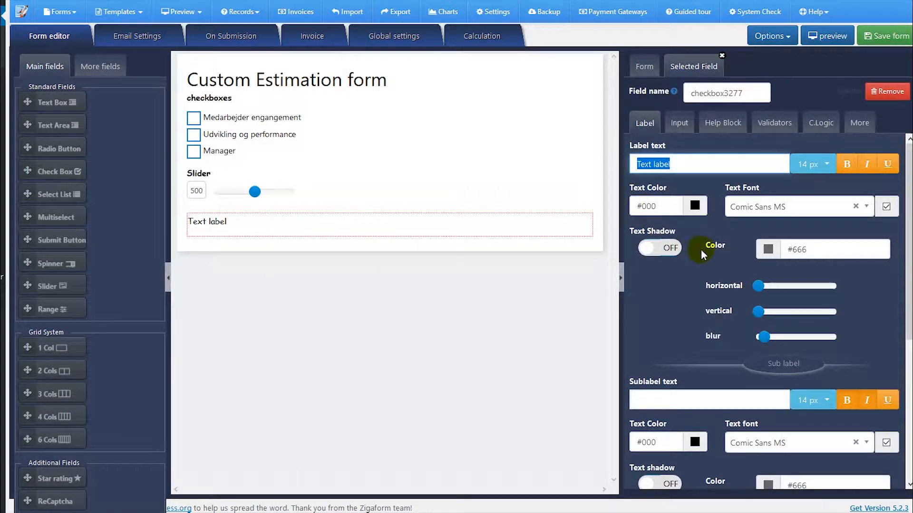
type("Ch")
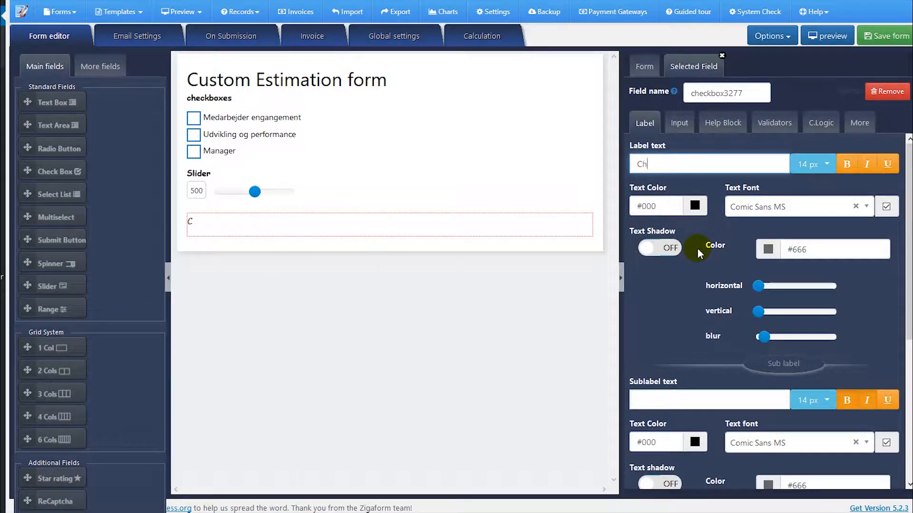
type("eckboxes 2")
left_click(846, 164)
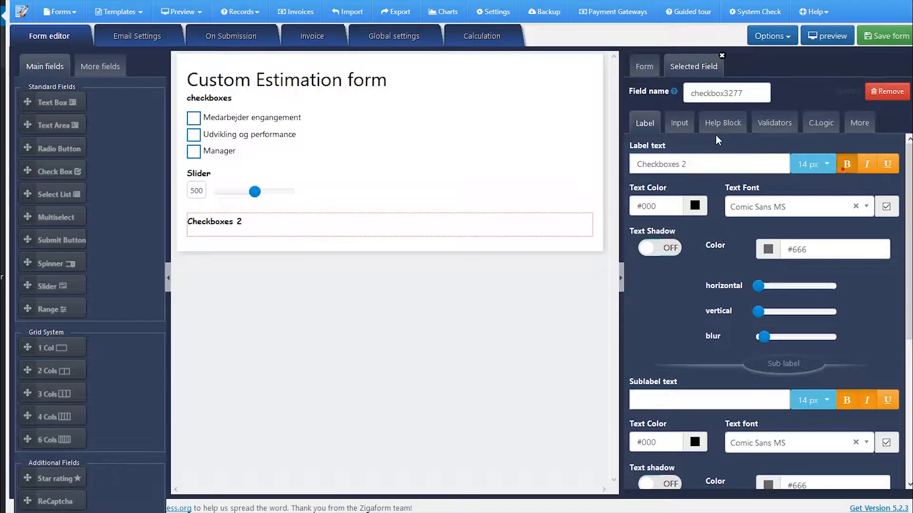
- Add three new options to the Checkboxes 2 field
left_click(683, 129)
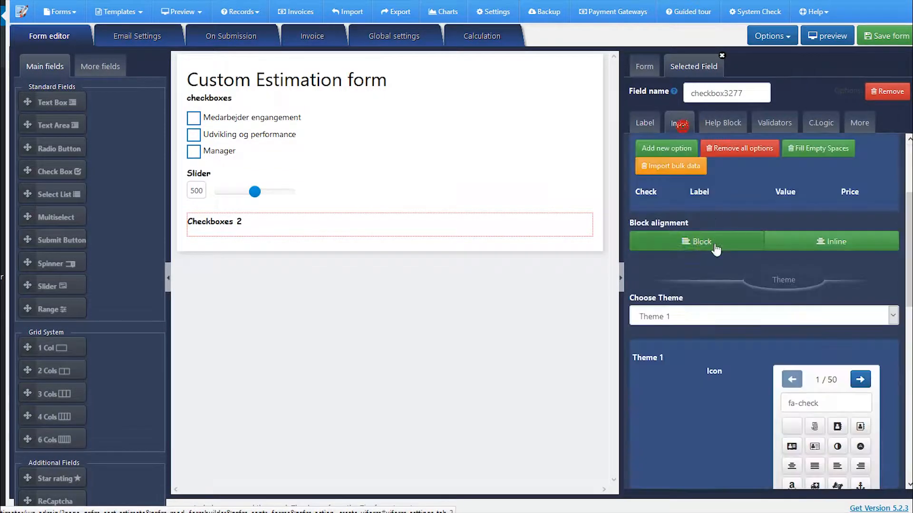
left_click(675, 151)
left_click(676, 151)
left_click(675, 152)
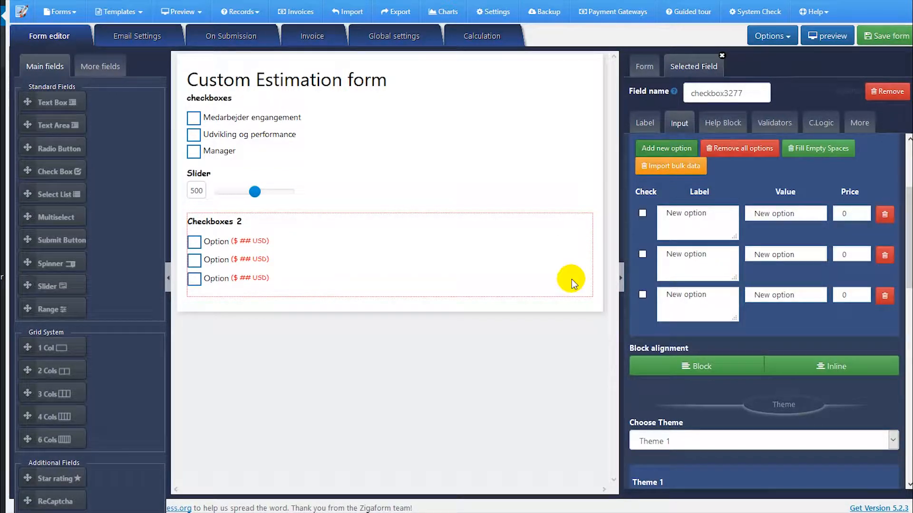
- Turn off the price label display for the Checkboxes 2 field
scroll(774, 320, "down", 12)
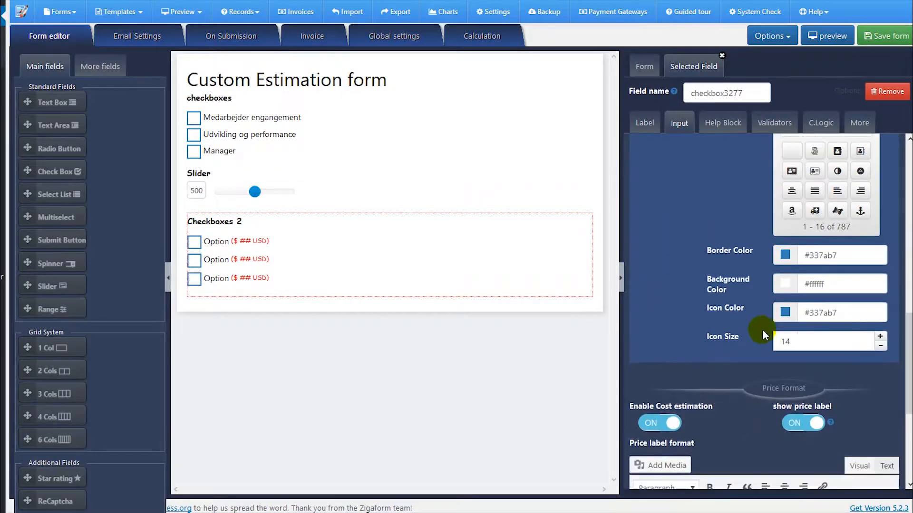
left_click(802, 298)
scroll(734, 280, "up", 10)
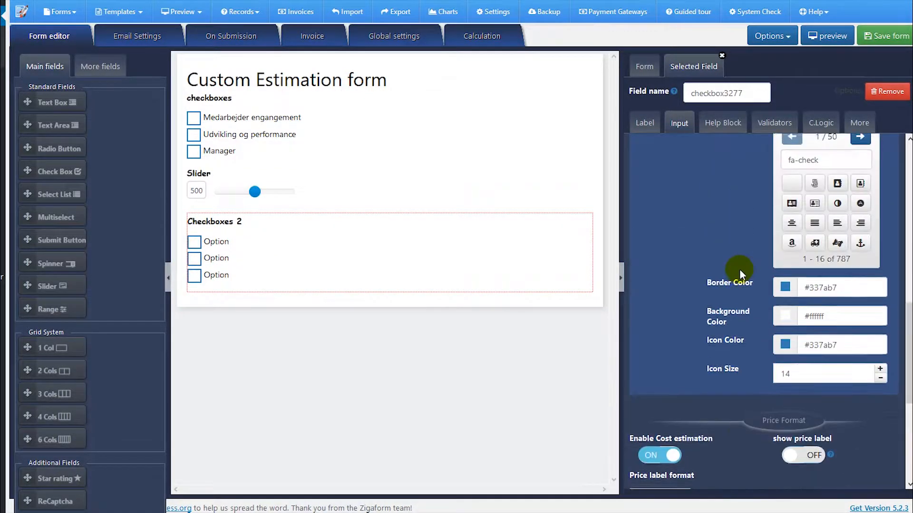
scroll(732, 284, "up", 2)
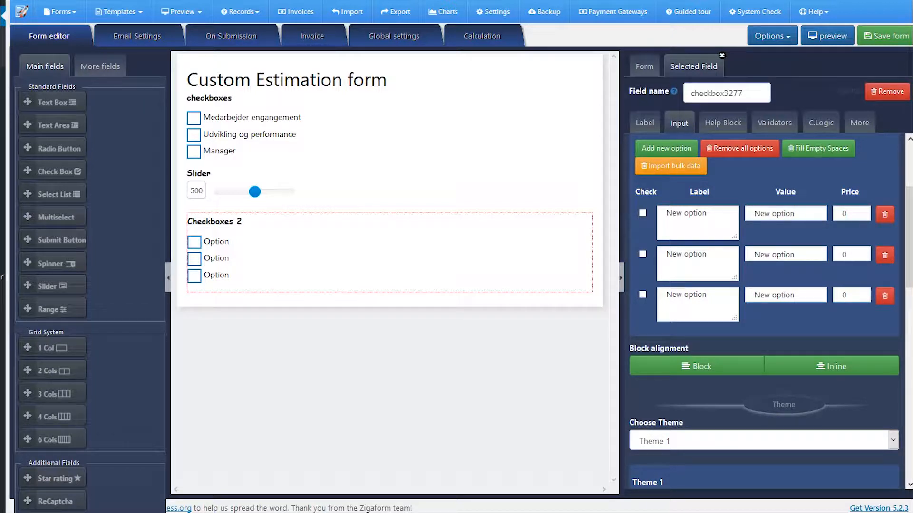
- Label the options "Jeg opsætter selv Onmodo", "Onmodo teamet laver opsætning" and "Introduktion af Onmodo til superbruger", and fill their values automatically from the labels
triple_click(722, 213)
type("Jeg opsætter selv Onmodo")
left_click(119, 219)
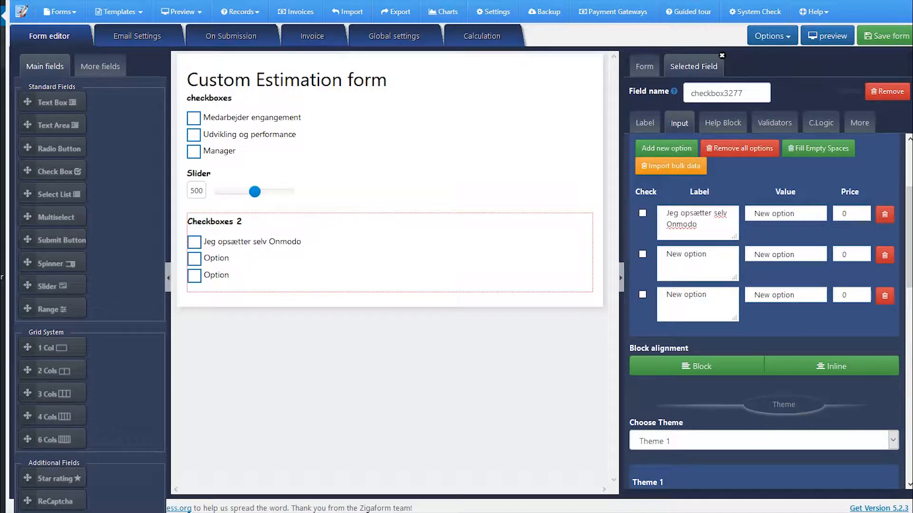
triple_click(677, 255)
type("Onmodo teamet laver opsætning")
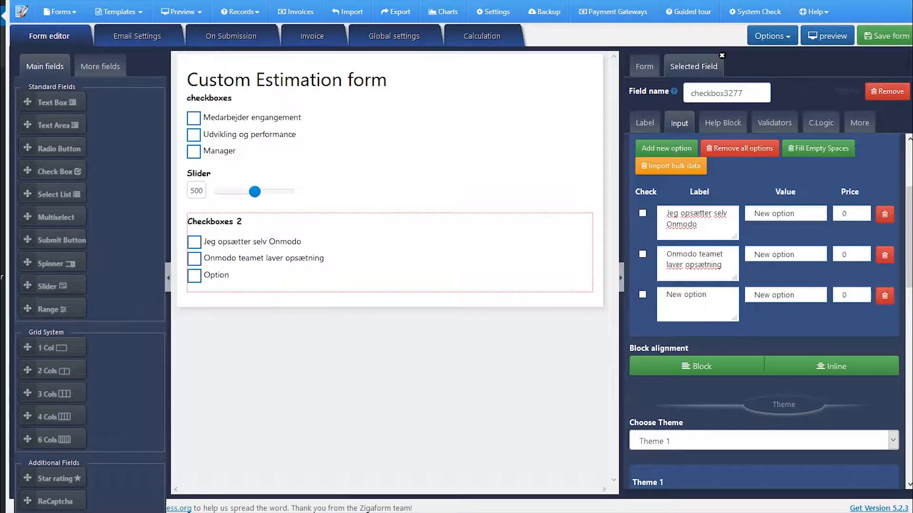
triple_click(715, 296)
type("Introduktion af Onmodo til superbruger")
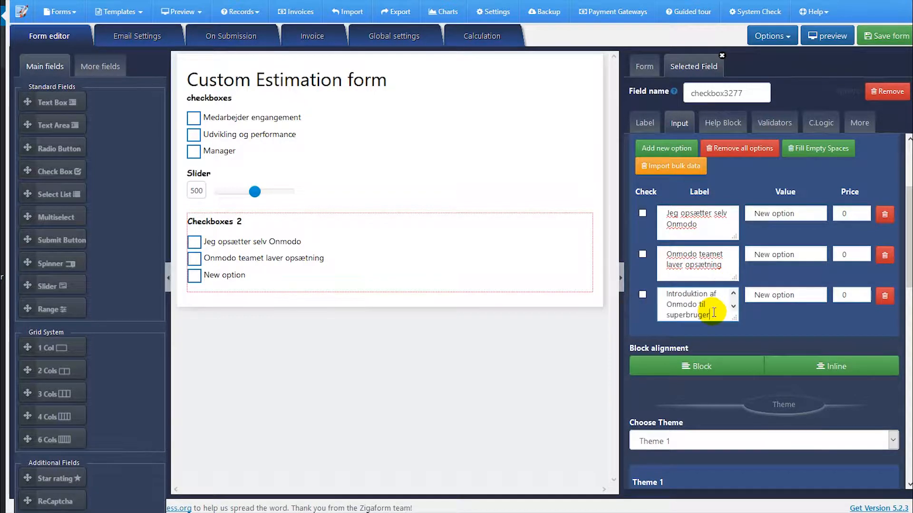
left_click(814, 147)
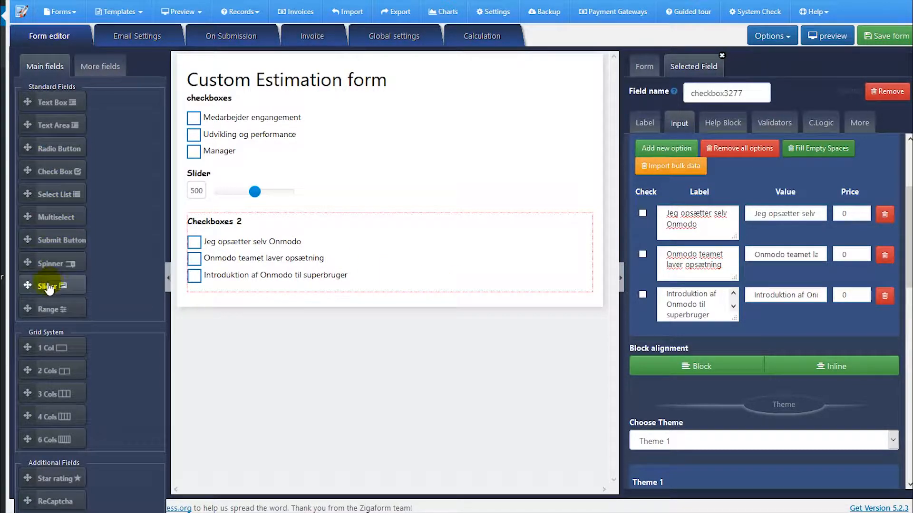
- Add a spinner field below Checkboxes 2 and label it "Spinner" in bold
left_click_drag(48, 267, 380, 305)
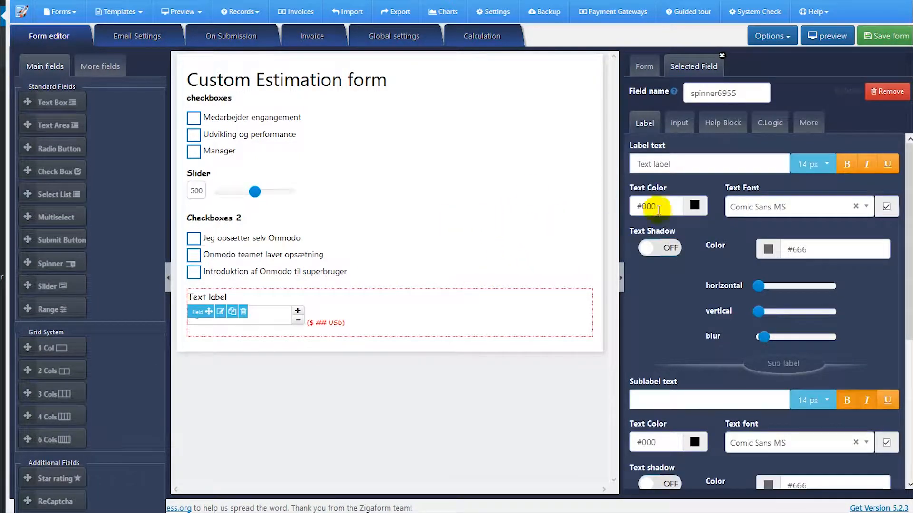
double_click(661, 164)
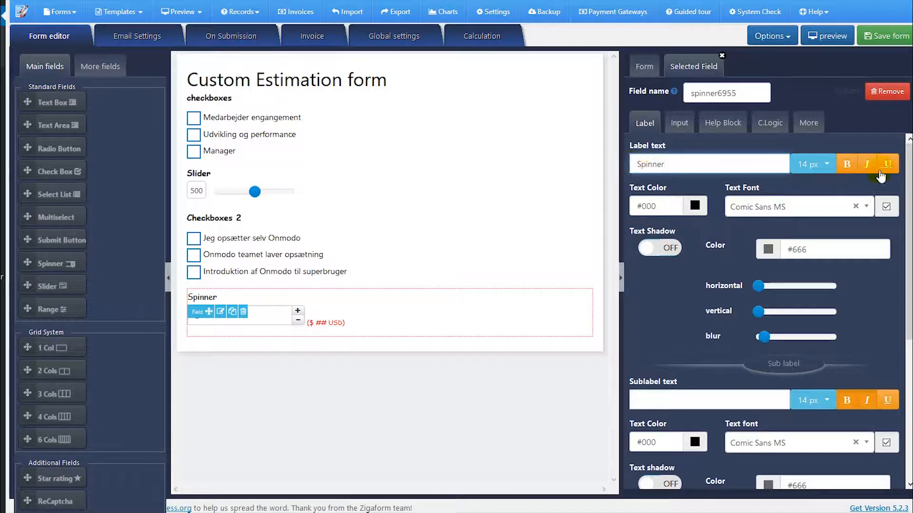
left_click(847, 164)
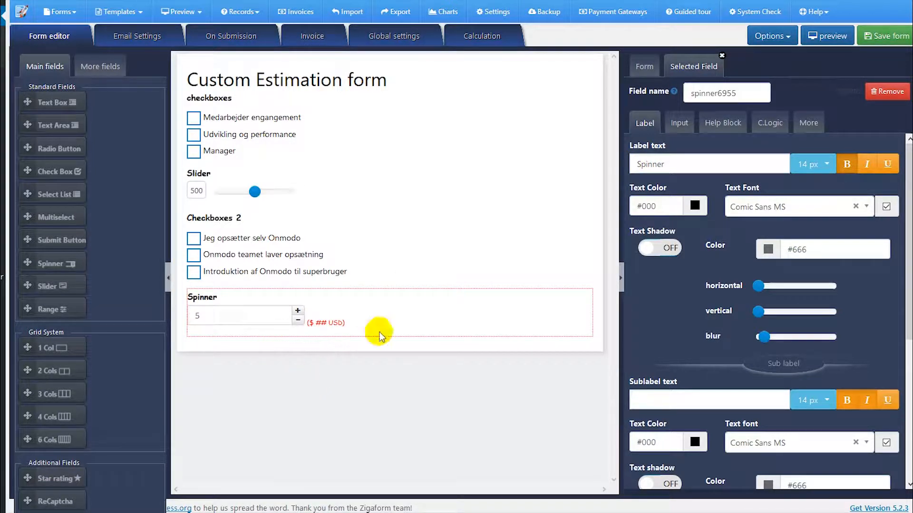
- Turn off the price label display for the spinner field
left_click(679, 123)
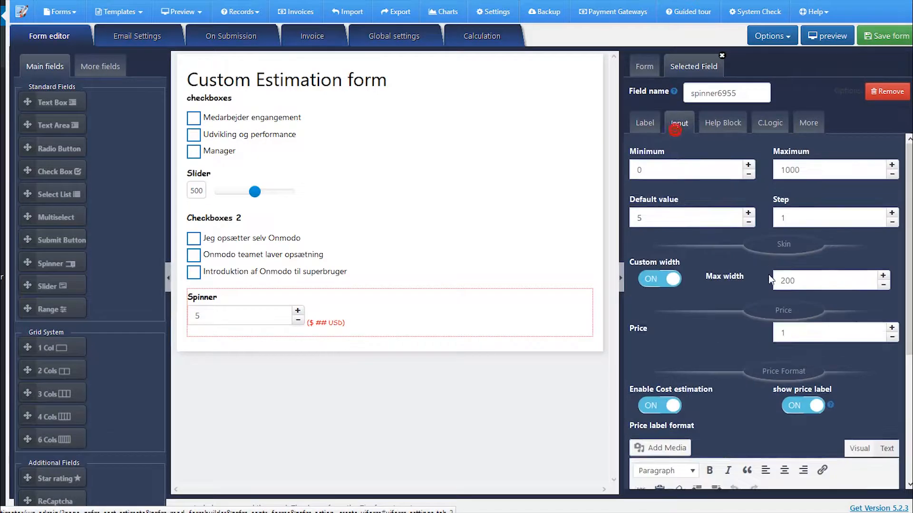
scroll(784, 309, "down", 3)
scroll(810, 348, "down", 1)
scroll(807, 327, "up", 1)
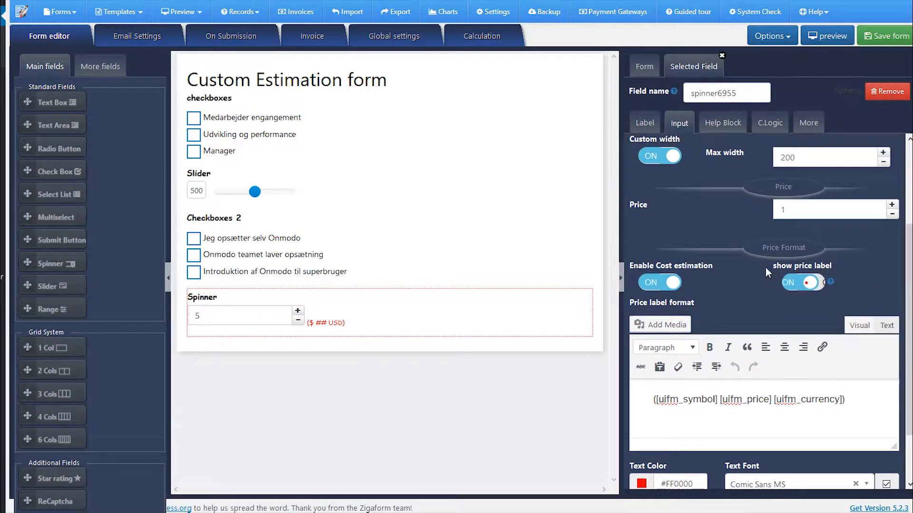
scroll(743, 270, "up", 2)
left_click(806, 405)
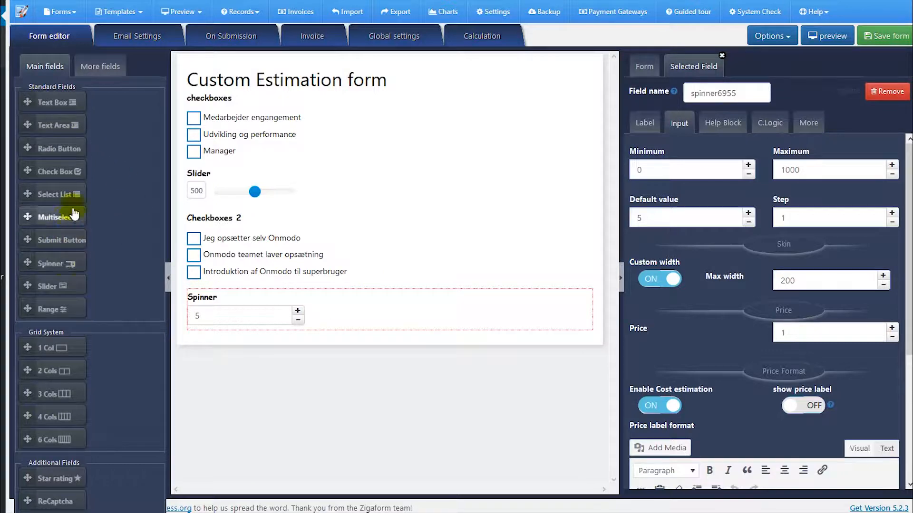
- Add a custom HTML field below the spinner
scroll(98, 250, "down", 4)
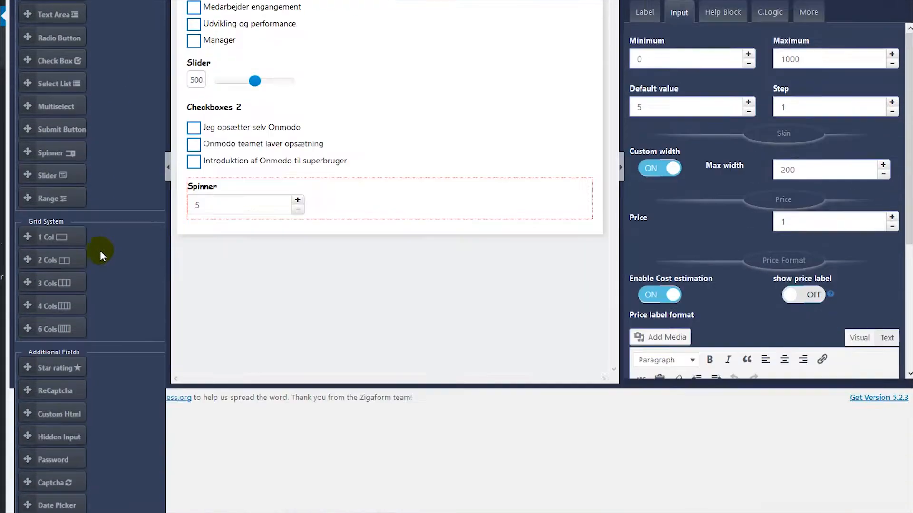
scroll(101, 258, "up", 4)
scroll(80, 468, "down", 1)
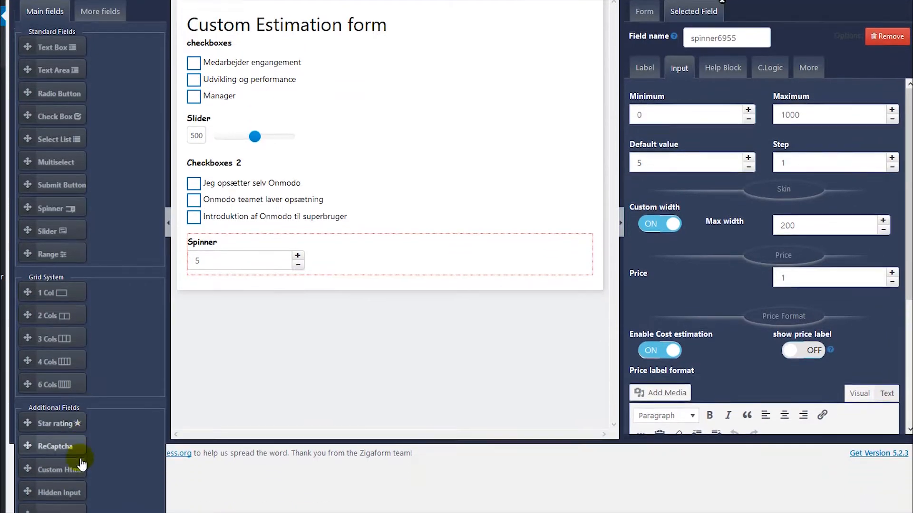
left_click(66, 463)
scroll(219, 383, "up", 1)
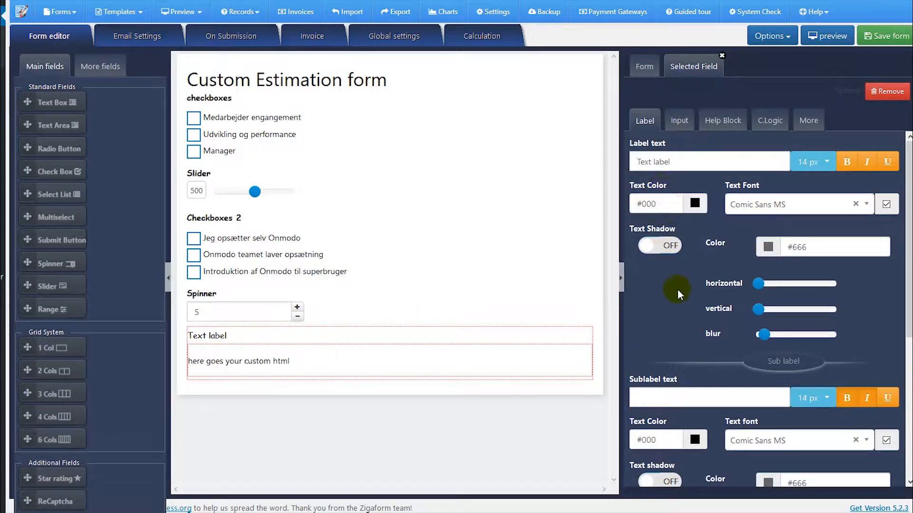
- Hide the label block of the custom HTML field and open its HTML content settings
scroll(673, 277, "down", 5)
left_click(663, 383)
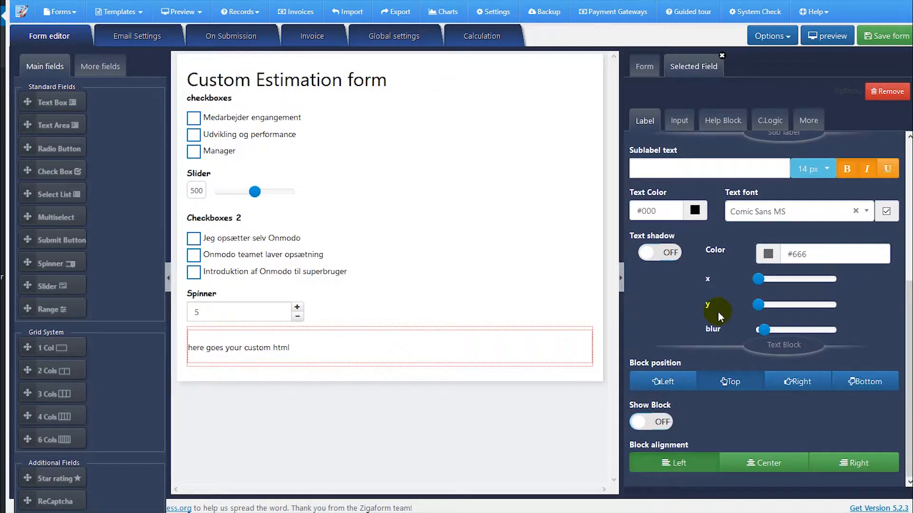
scroll(718, 312, "up", 5)
left_click(679, 120)
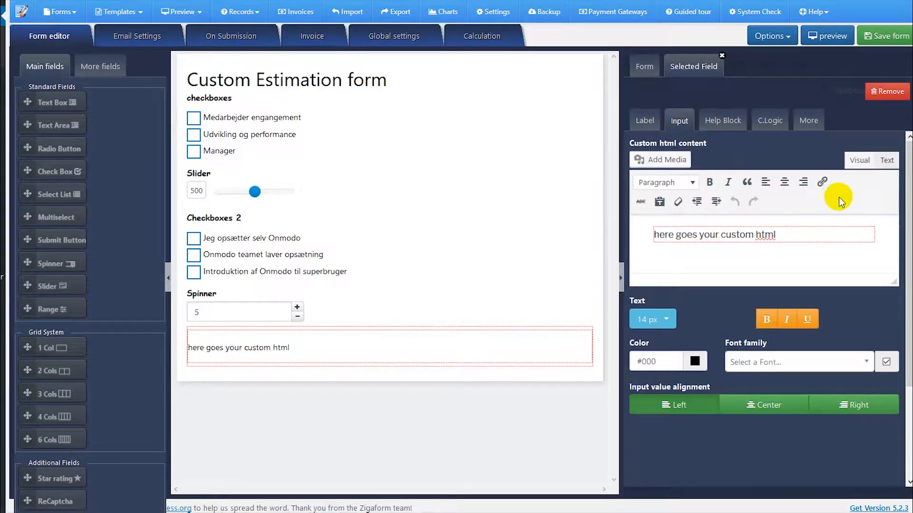
- Replace the placeholder code in the custom HTML field below the spinner with "Total result: variable here"
left_click(886, 160)
left_click(740, 236)
left_click(768, 233)
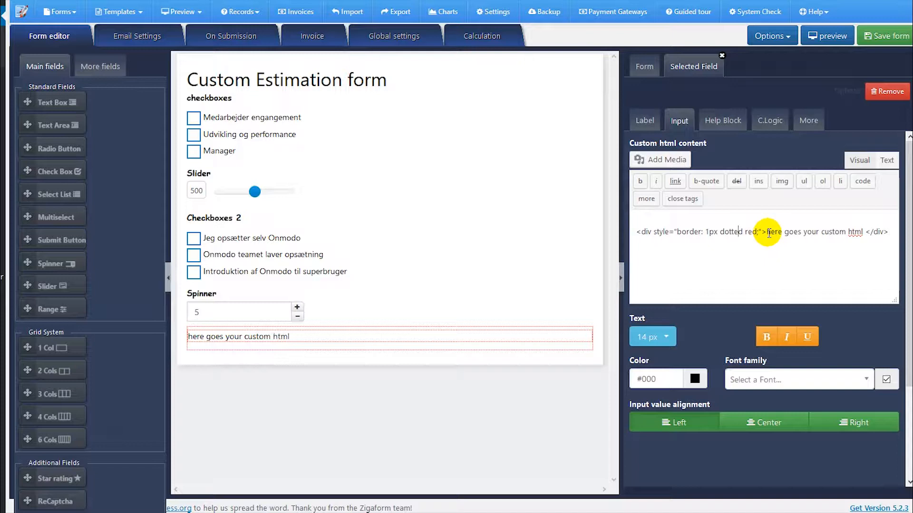
key("ctrl+a")
type("Tota")
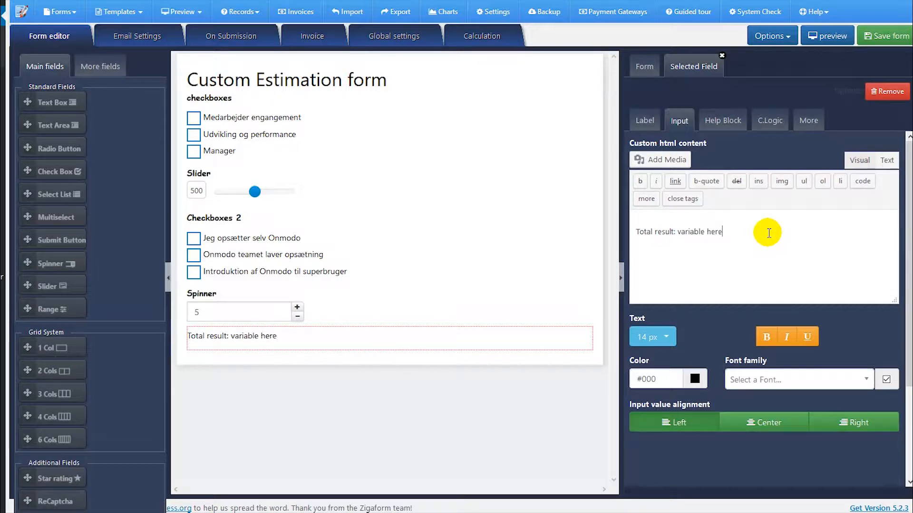
left_click(858, 161)
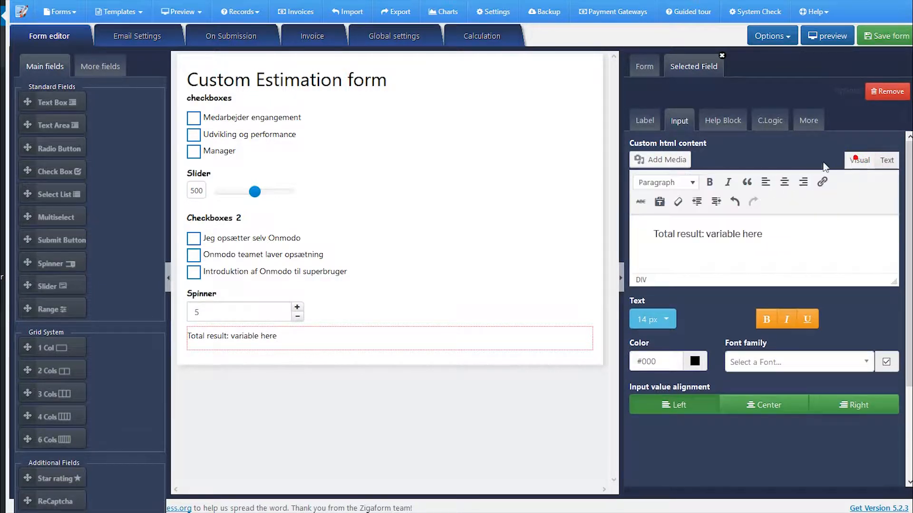
- Make the "Total result: variable here" text in the custom HTML field bold
left_click(648, 122)
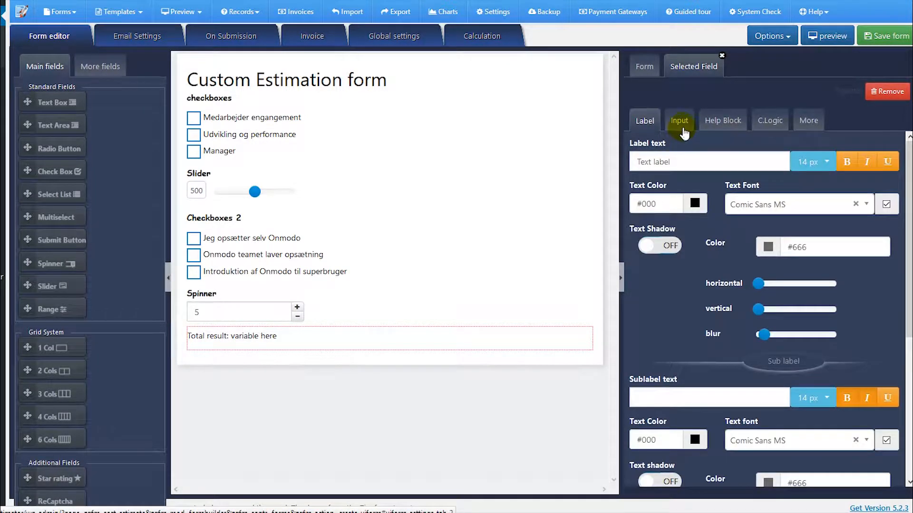
left_click(680, 122)
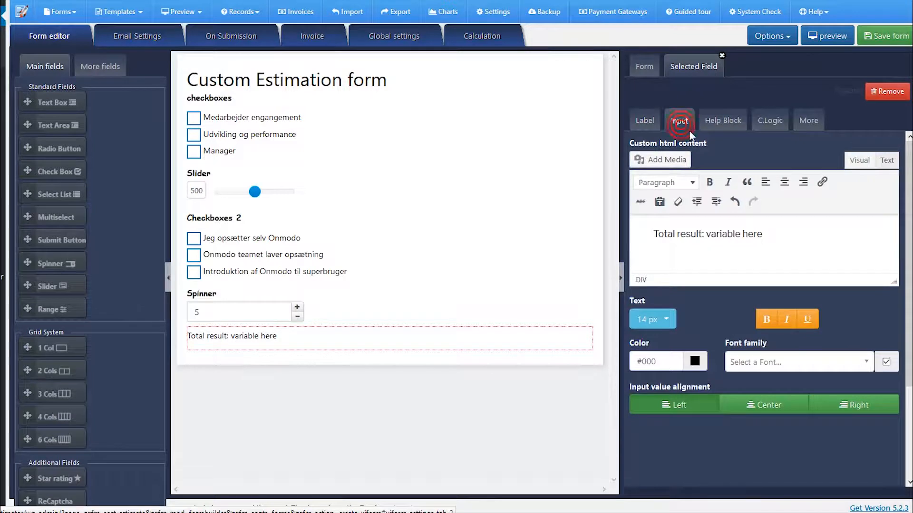
left_click_drag(768, 231, 624, 231)
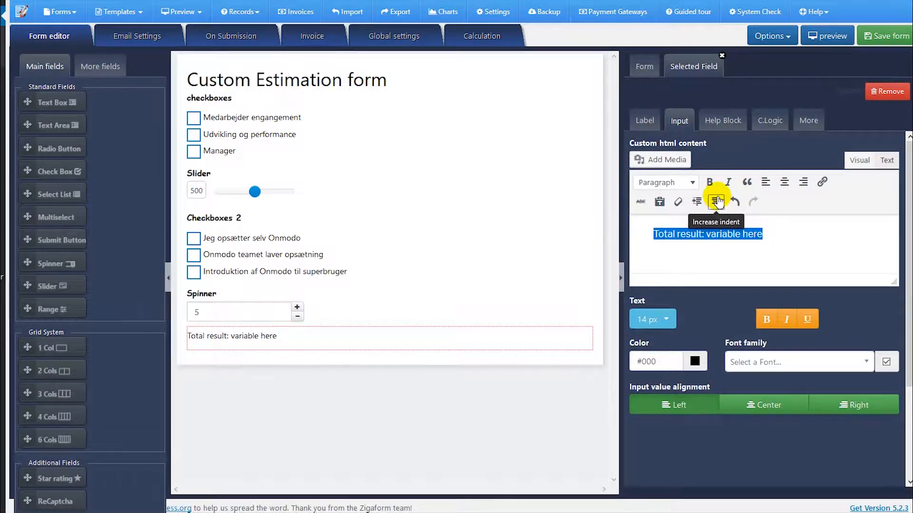
left_click(709, 182)
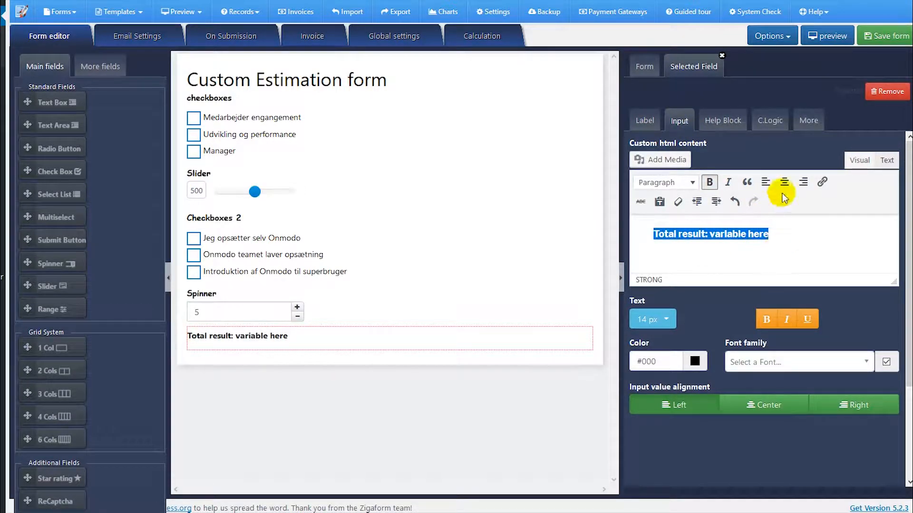
left_click(763, 270)
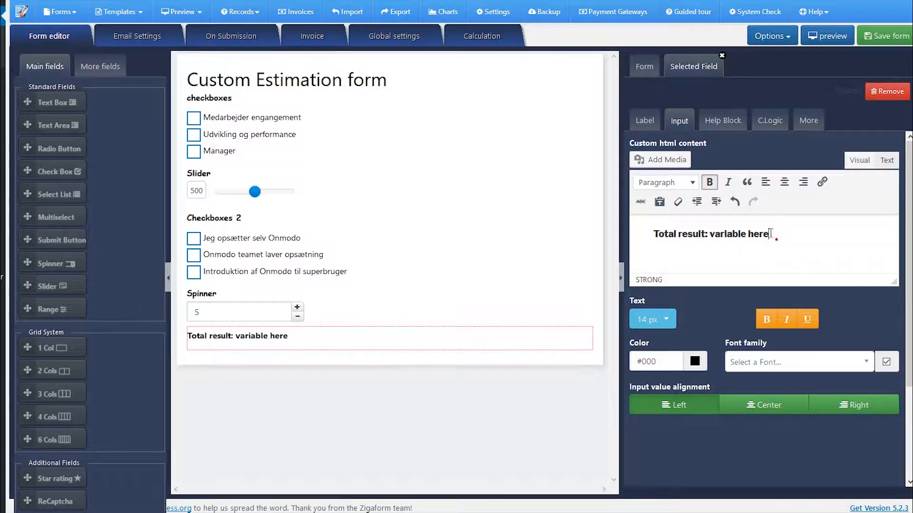
left_click(644, 120)
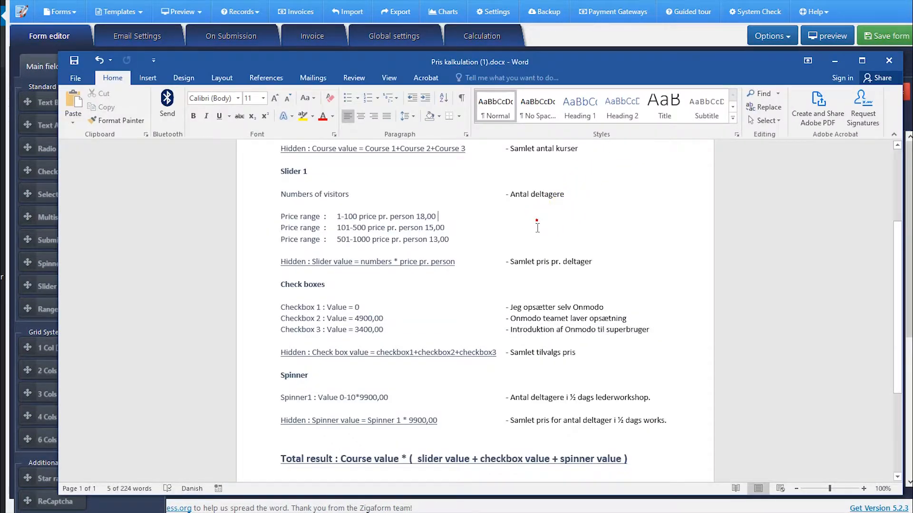
- Examine the hidden course value line, its Danish note and the slider and check box sections in the Word price specification
scroll(546, 219, "up", 5)
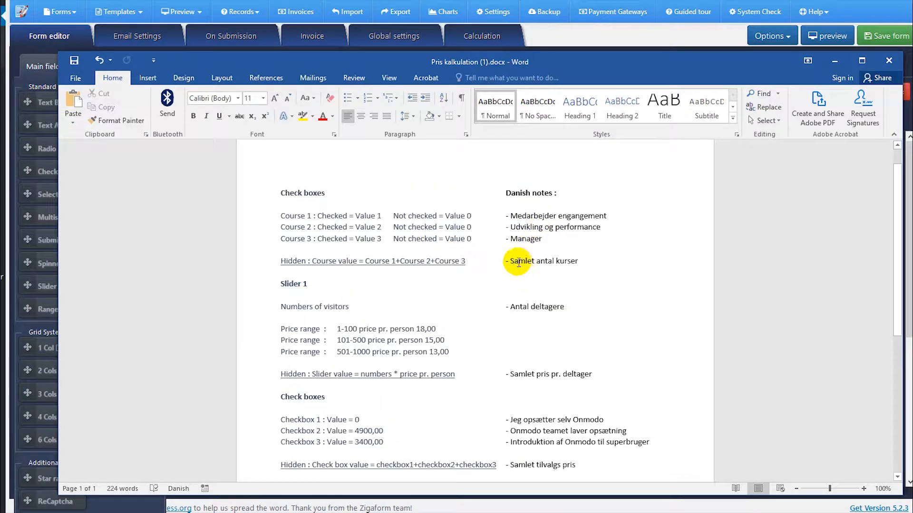
left_click_drag(507, 261, 581, 261)
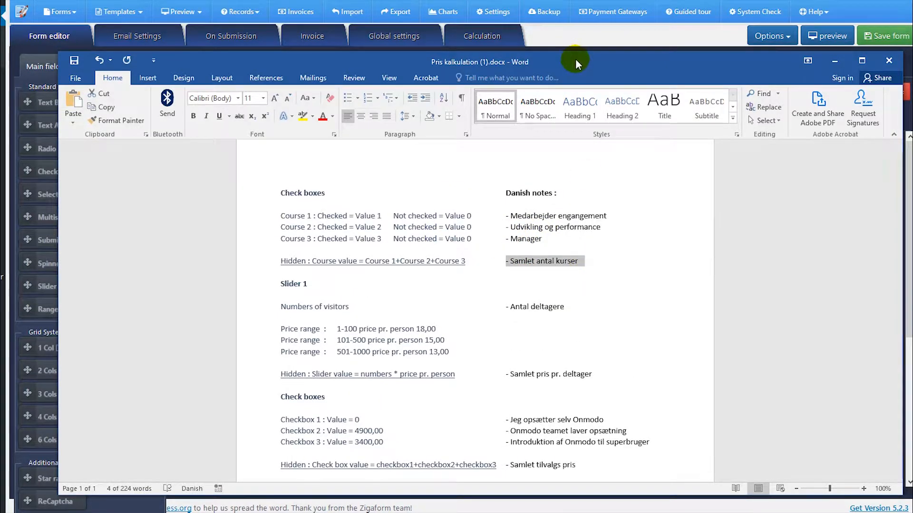
left_click_drag(578, 63, 567, 63)
left_click(503, 261)
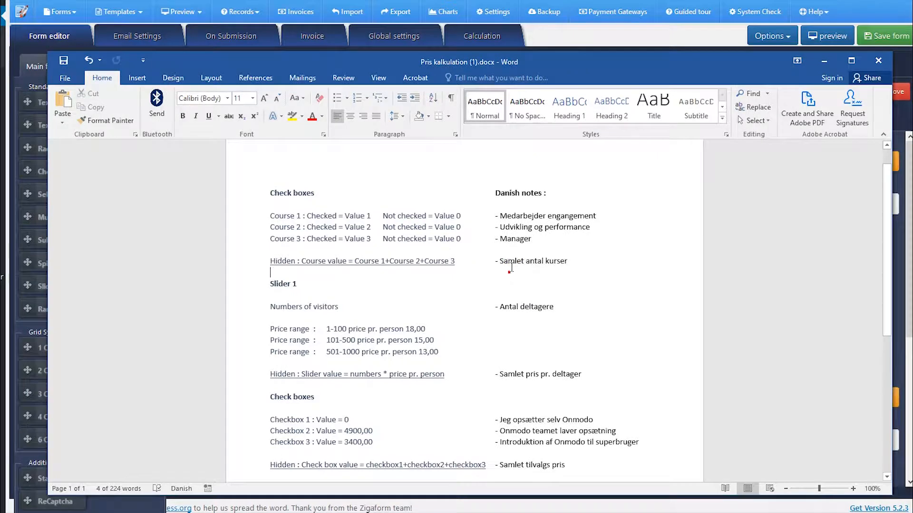
left_click_drag(503, 261, 577, 261)
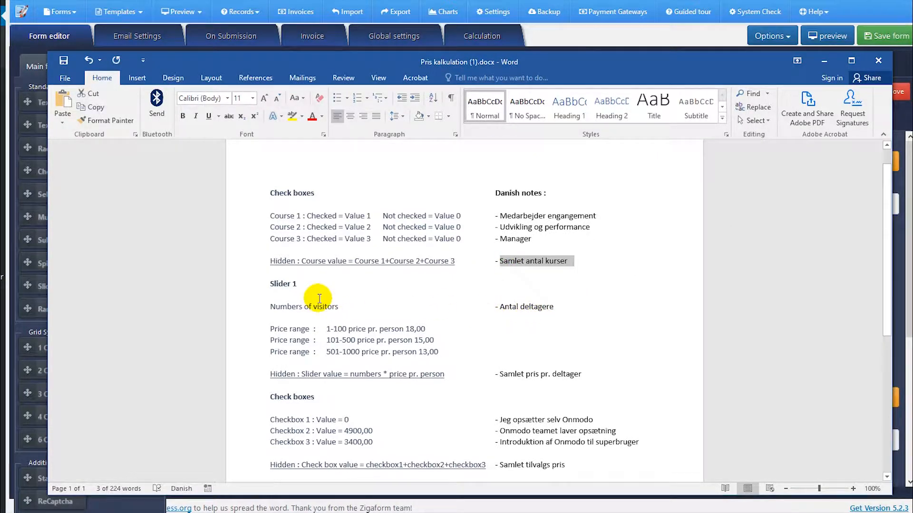
scroll(307, 271, "down", 1)
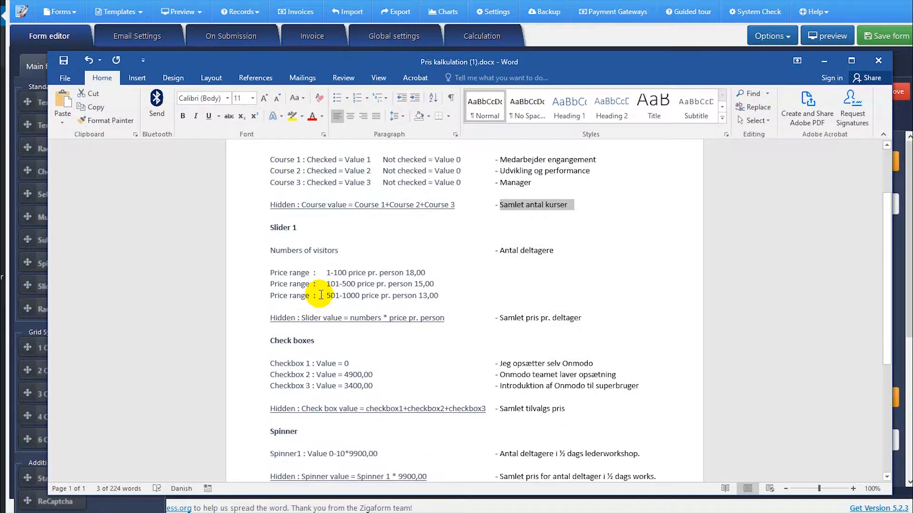
scroll(447, 309, "up", 2)
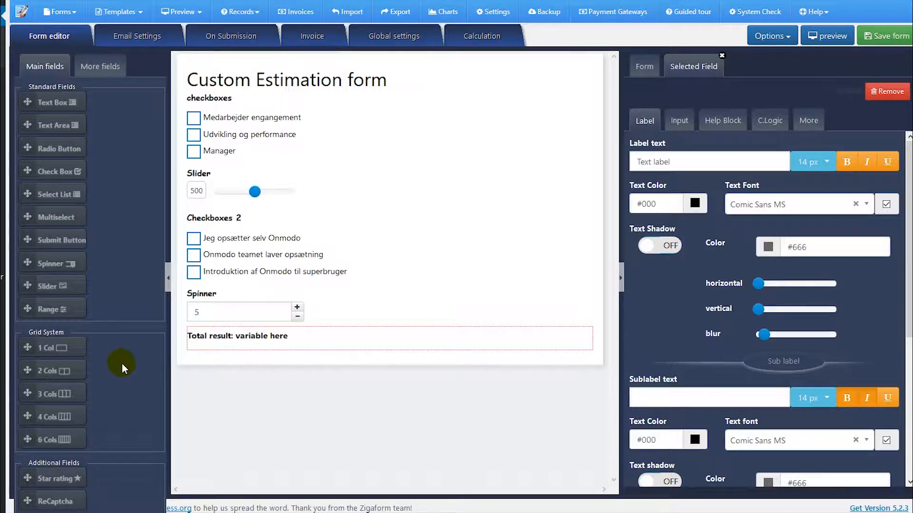
- Save the estimation form and dismiss the shortcode dialog
left_click(884, 38)
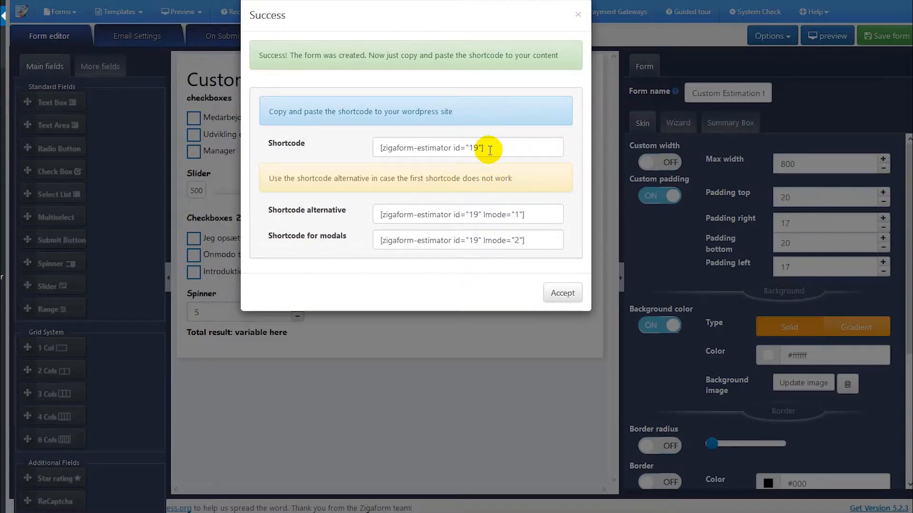
left_click(489, 150)
left_click(577, 297)
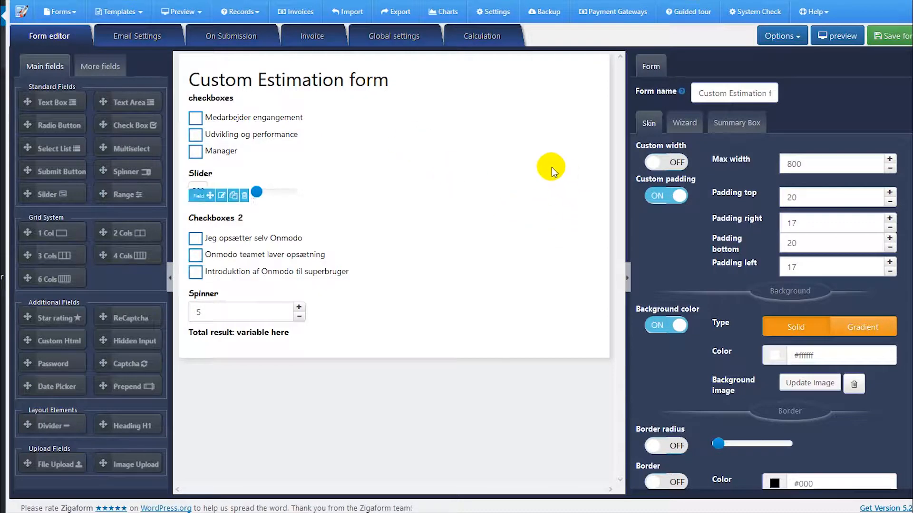
- Add a custom HTML field between the first checkboxes and the slider
left_click_drag(155, 123, 204, 126)
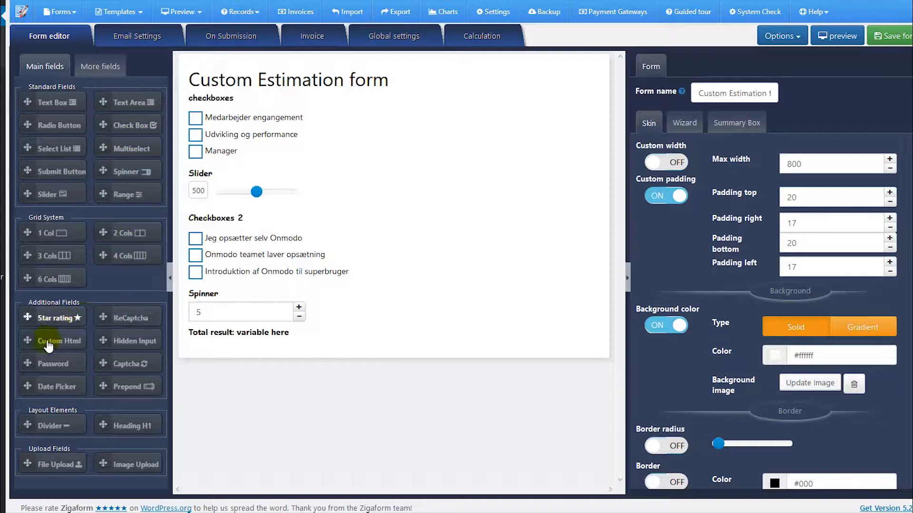
left_click_drag(278, 275, 287, 168)
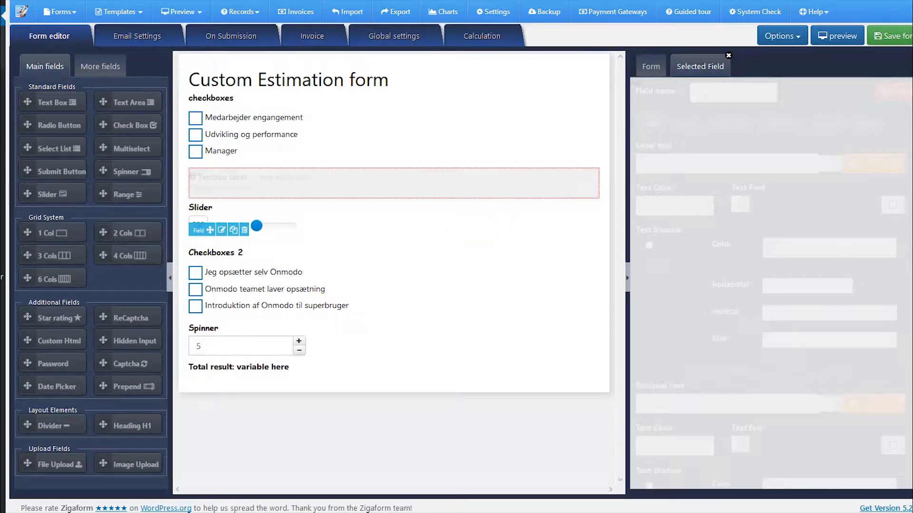
- Copy the note "Samlet antal kurser" from the Word document, check its course value formula, and return to the Zigaform editor
key("alt+Tab")
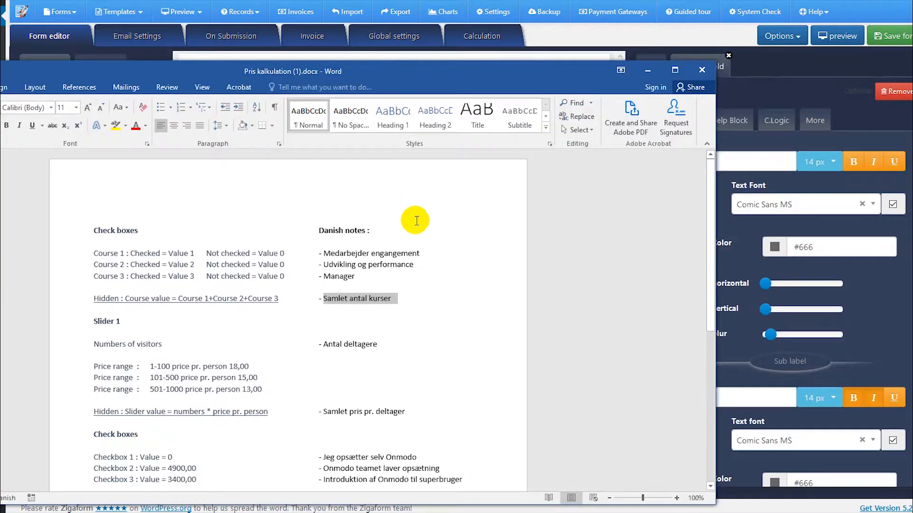
left_click(378, 299)
left_click_drag(396, 299, 319, 298)
key("ctrl+c")
left_click(343, 298)
left_click_drag(284, 296, 125, 299)
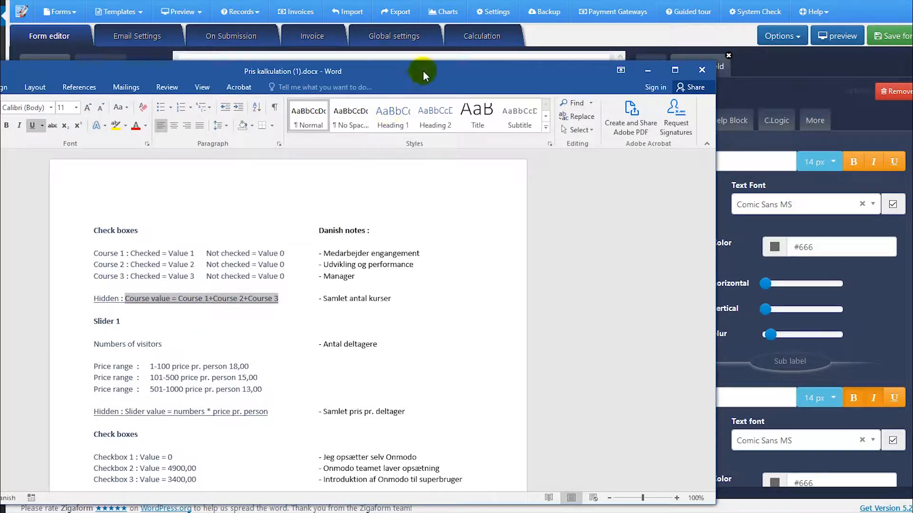
left_click_drag(424, 67, 501, 58)
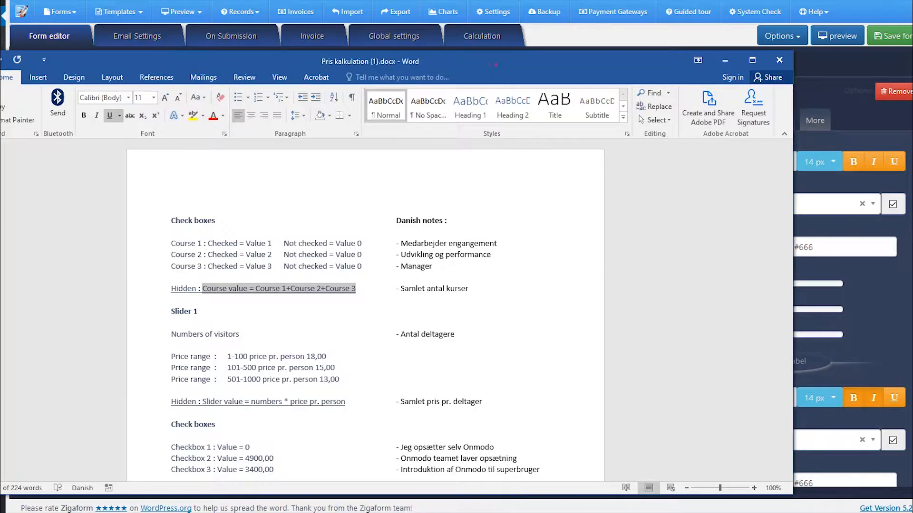
left_click(24, 512)
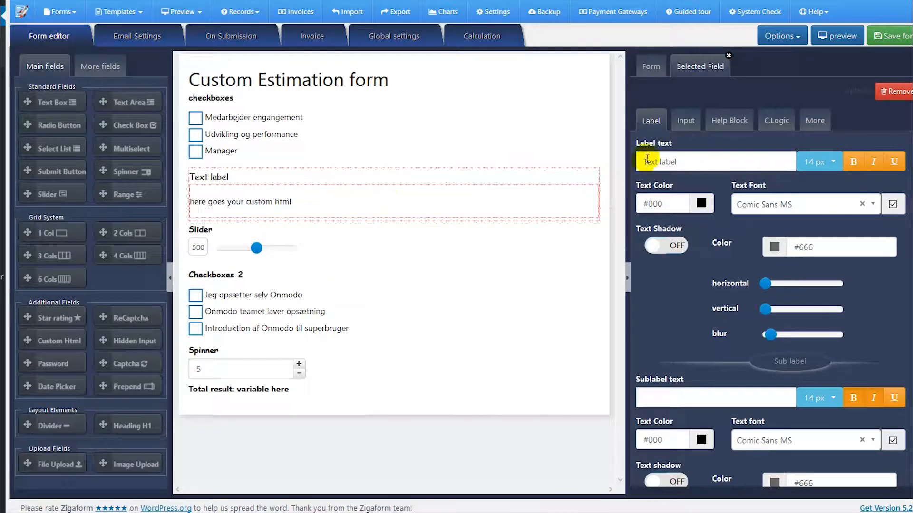
- Hide the label block of the new custom HTML field above the slider and open its HTML content settings
scroll(686, 312, "down", 5)
left_click(657, 424)
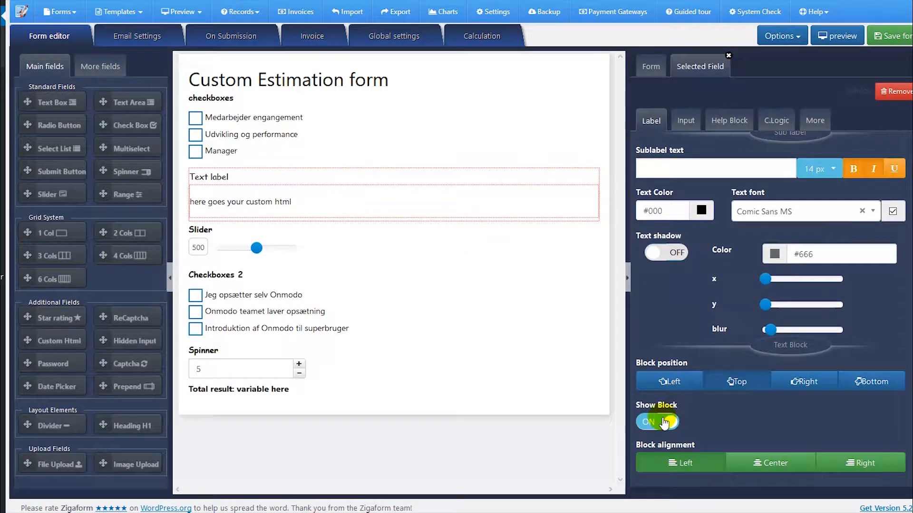
scroll(695, 281, "up", 3)
left_click(685, 131)
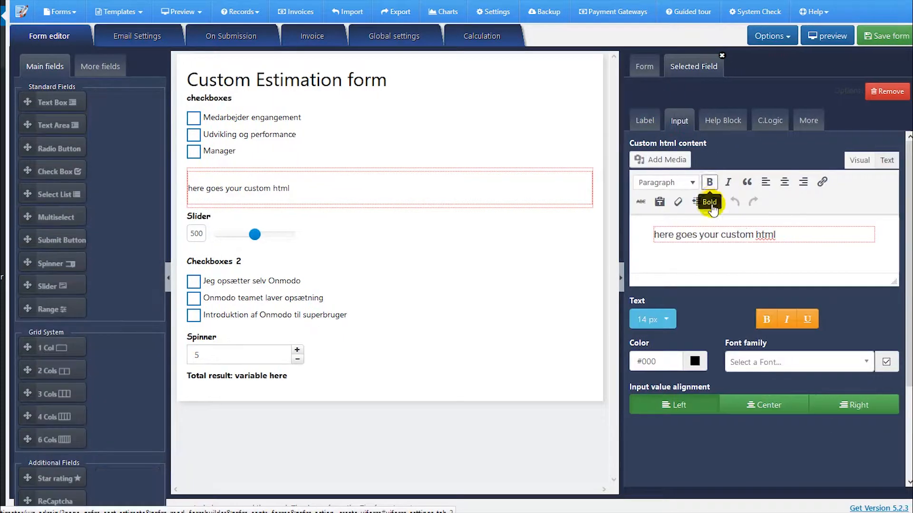
- Replace the new field's placeholder code with the copied note so it reads "Samlet antal kurser: variable here"
left_click(887, 160)
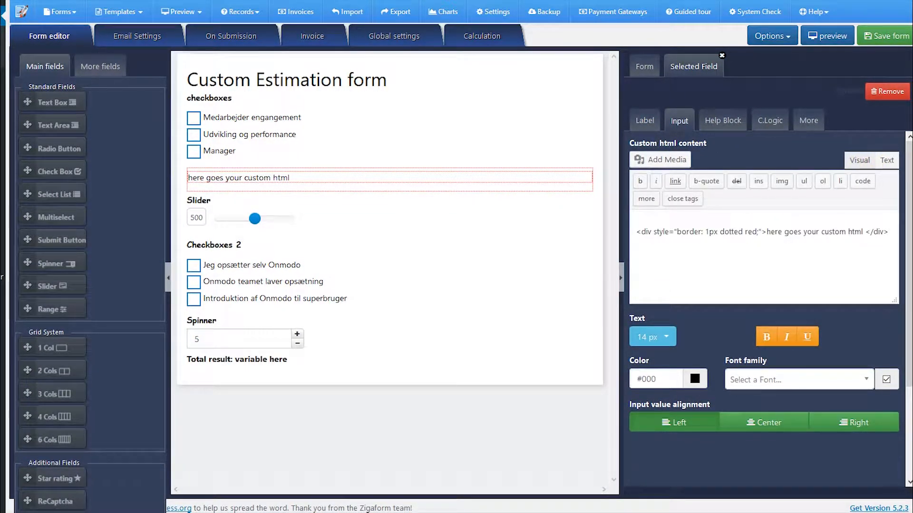
left_click(729, 244)
key("ctrl+a")
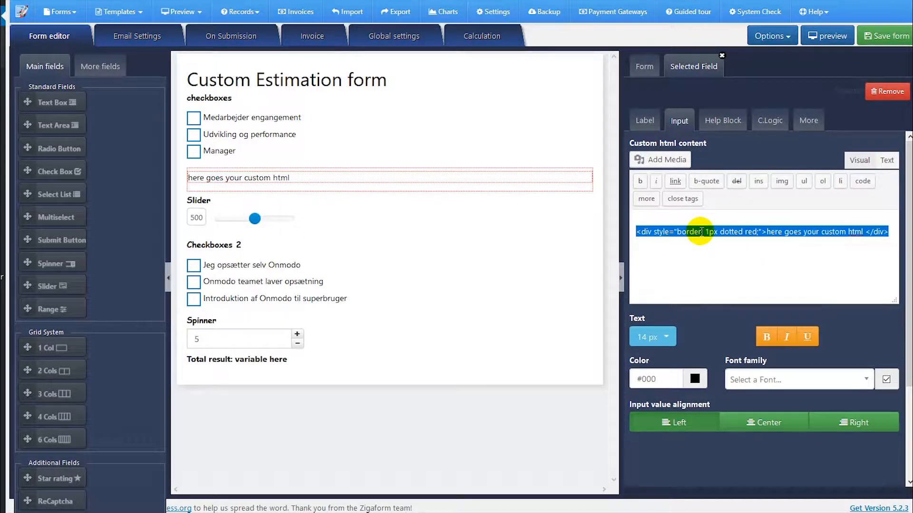
key("ctrl+v")
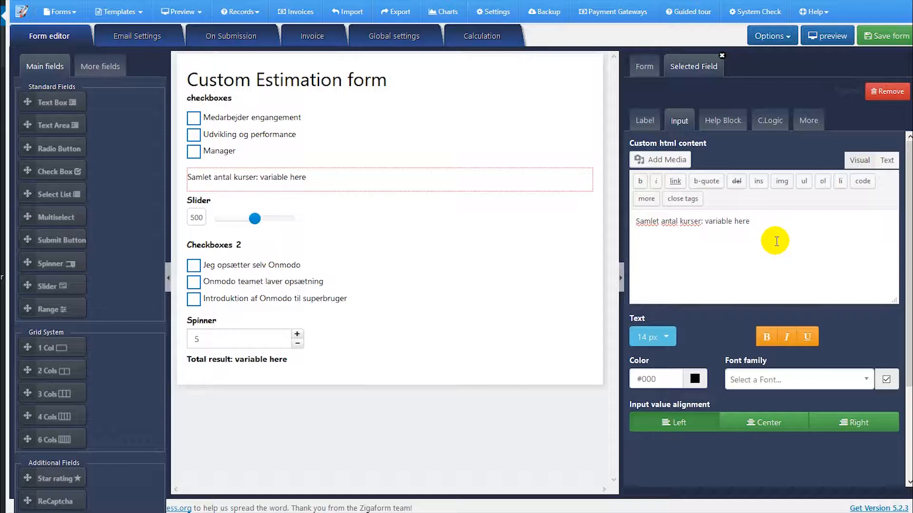
- Wrap the "Samlet antal kurser: variable here" text in <center> and </center> tags
type("<>")
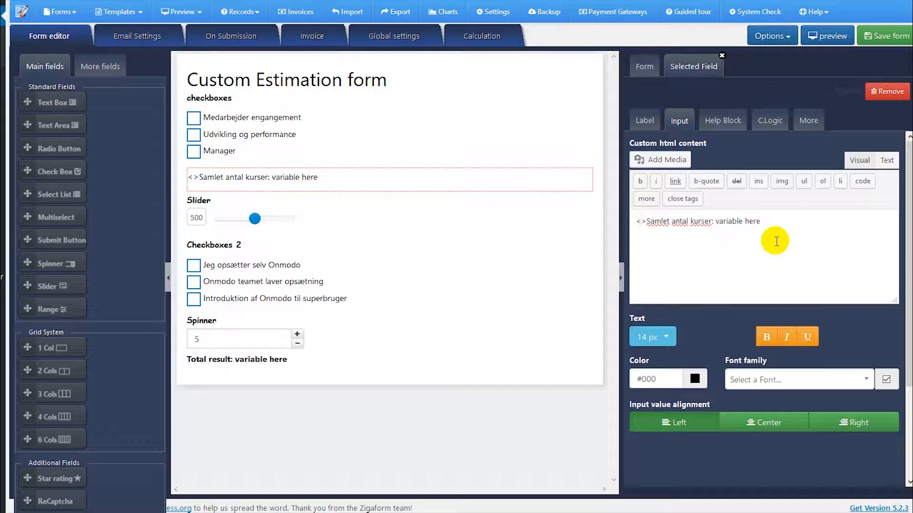
type("center")
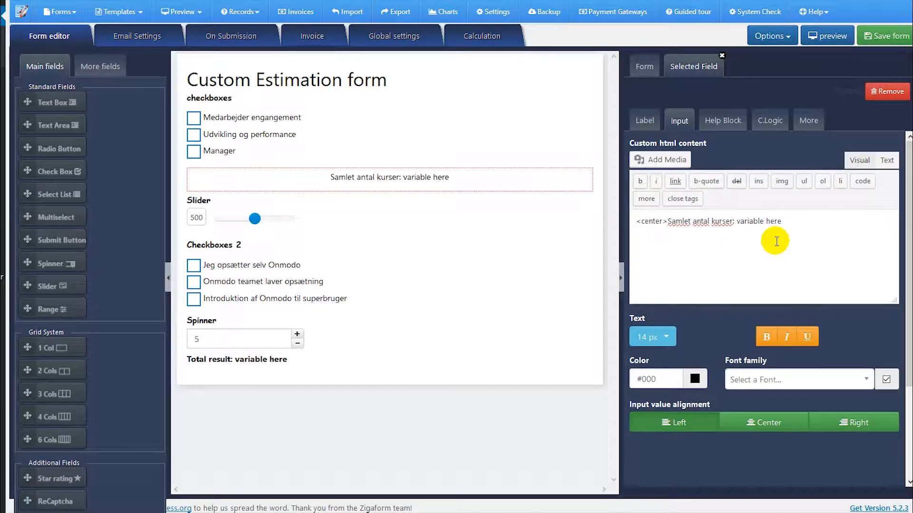
type("<>")
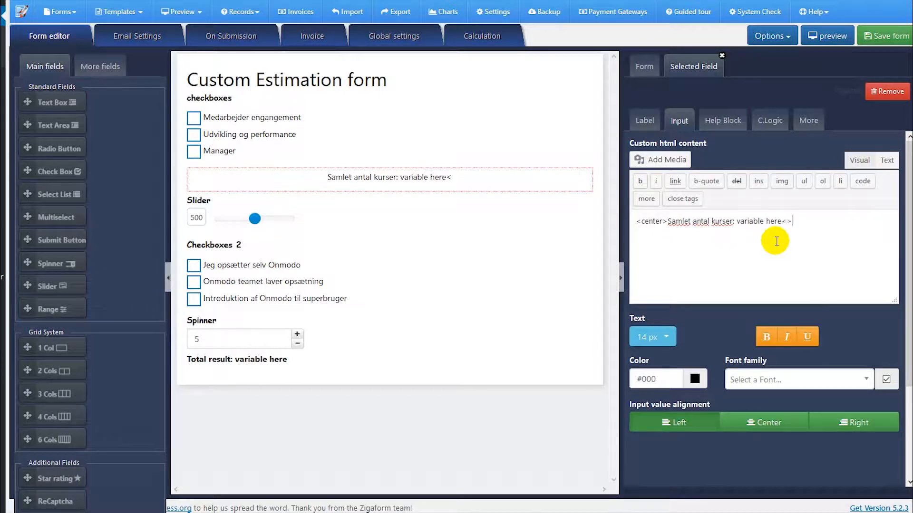
key("Left")
type("/")
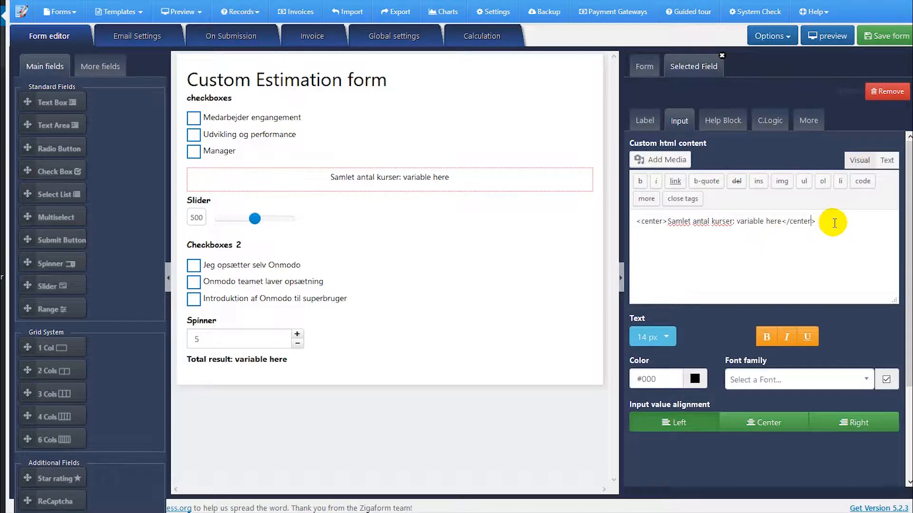
- Make the centered "Samlet antal kurser: variable here" text bold in the visual editor
left_click(860, 161)
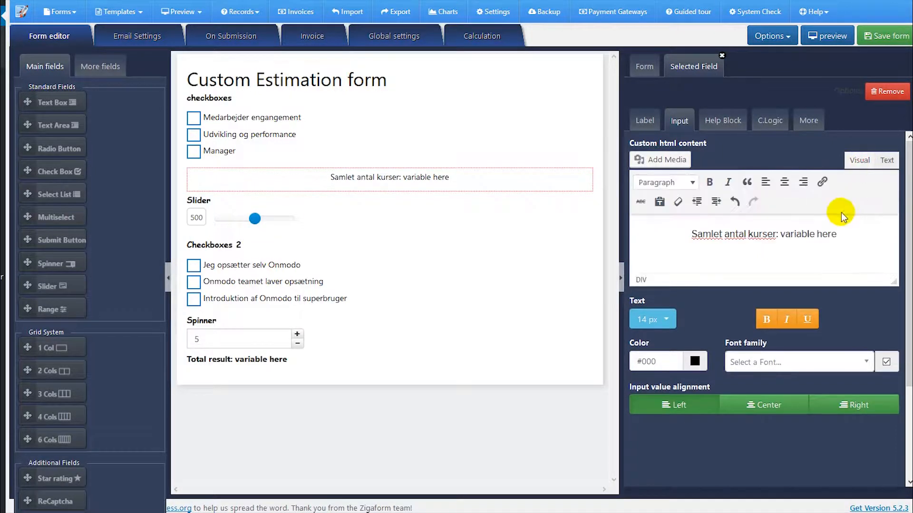
left_click_drag(845, 231, 685, 233)
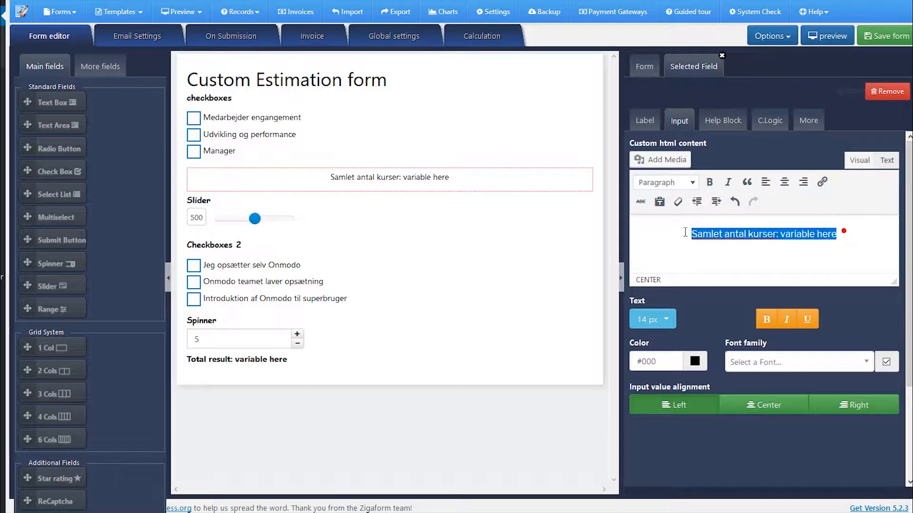
left_click(709, 182)
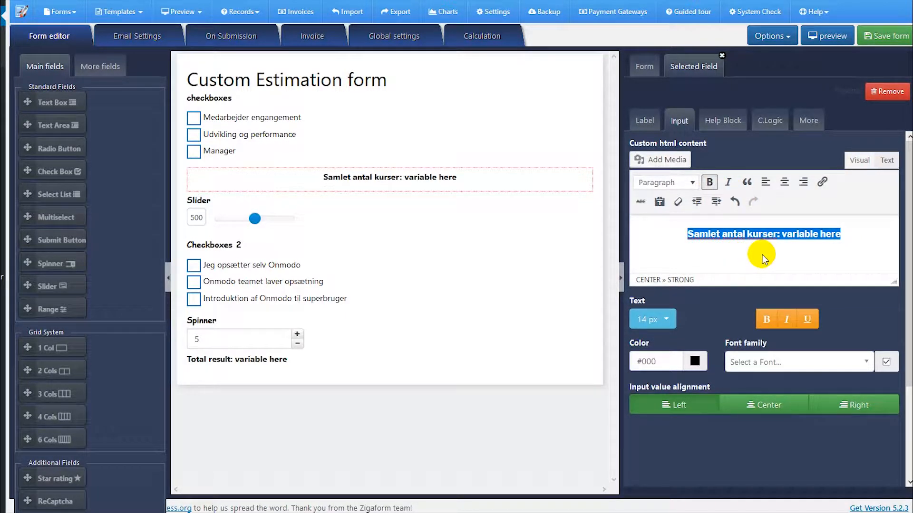
- Inspect the HTML source of the "Samlet antal kurser" field and return to its visual view
left_click(886, 160)
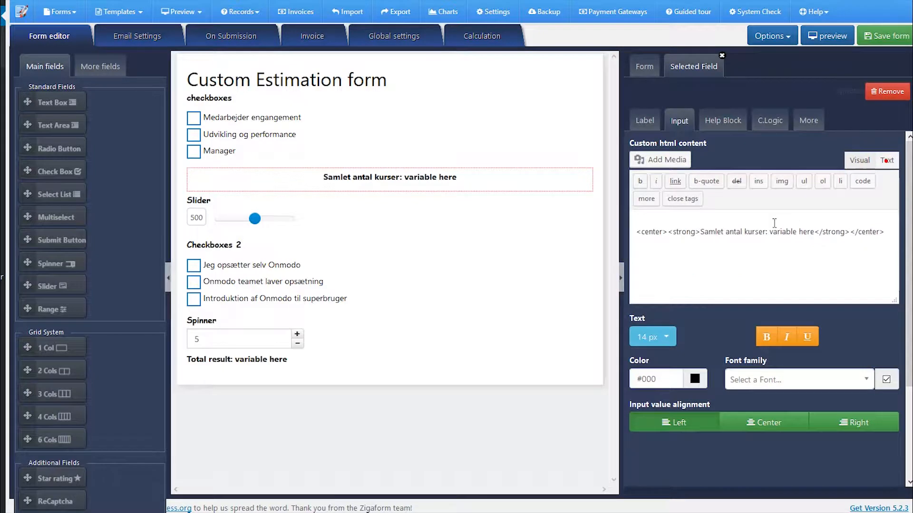
left_click(768, 238)
left_click_drag(878, 235, 637, 235)
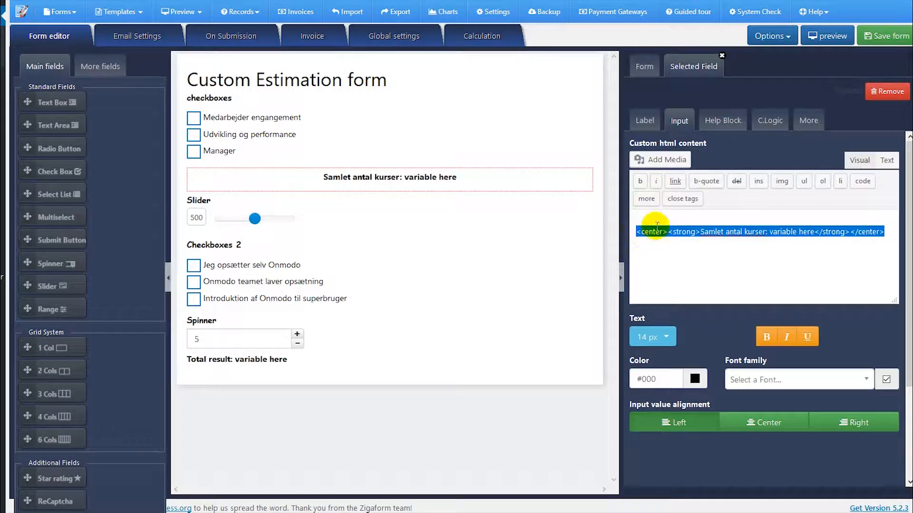
left_click(853, 162)
- Duplicate the "Samlet antal kurser" field and place the copy directly below the slider
left_click(232, 186)
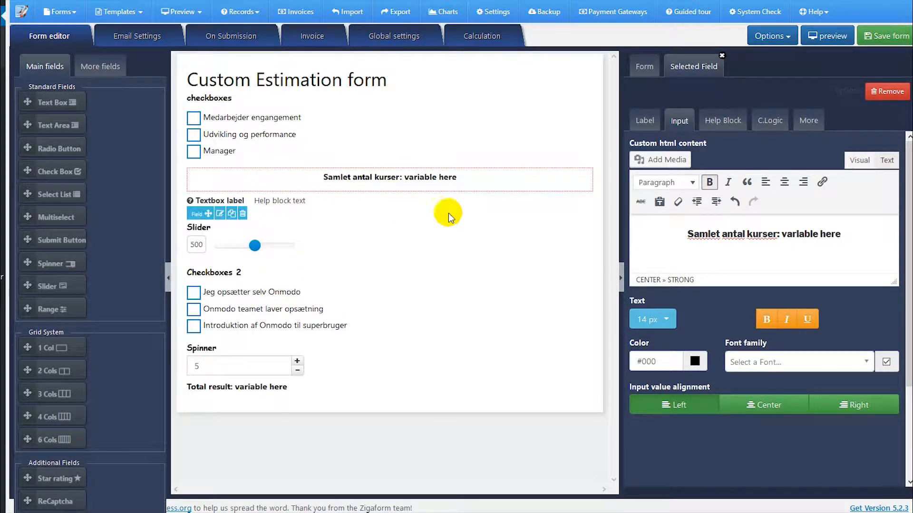
mouse_move(256, 216)
left_click(219, 214)
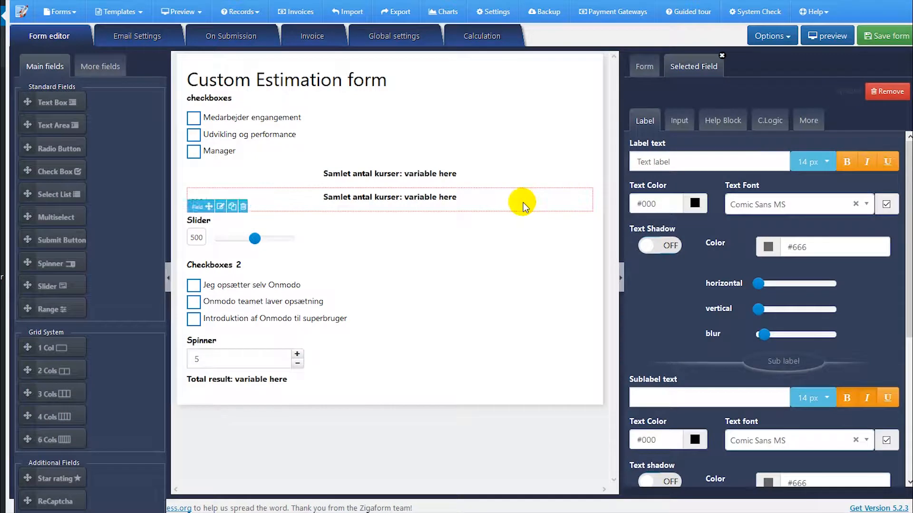
left_click_drag(208, 207, 214, 248)
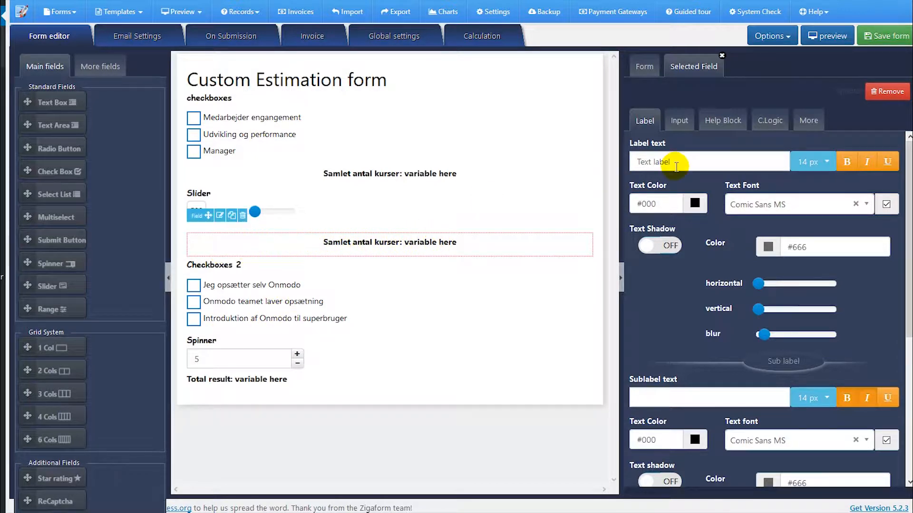
- Change the caption of the copied field below the slider to "Samlet pris pr. deltager", keeping ": variable here"
left_click(683, 123)
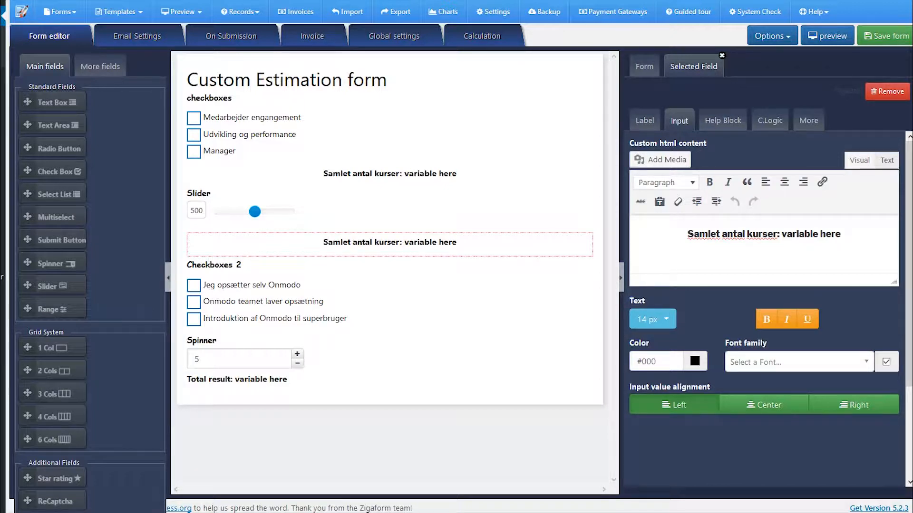
left_click(778, 234)
left_click_drag(779, 236, 695, 230)
type("Samlet pris pr. deltager")
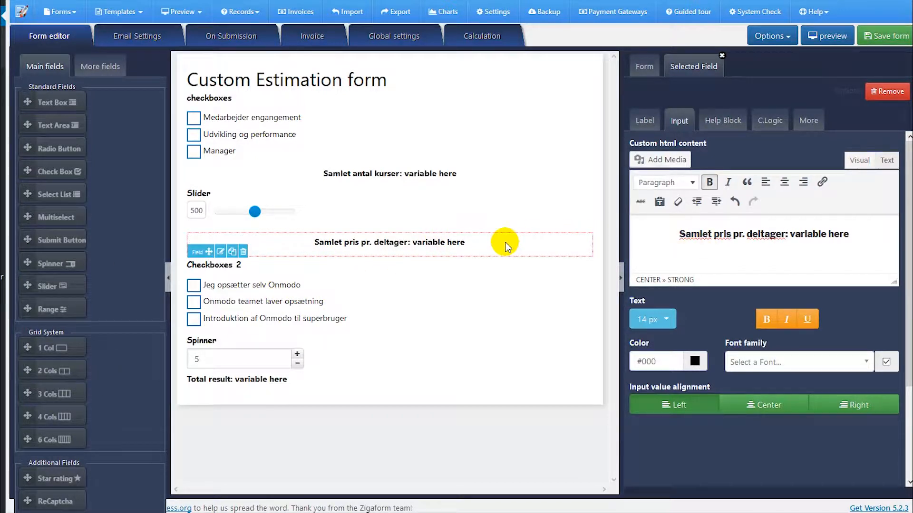
- Duplicate the "Samlet pris pr. deltager" field and place the copy between Checkboxes 2 and the spinner
left_click(233, 253)
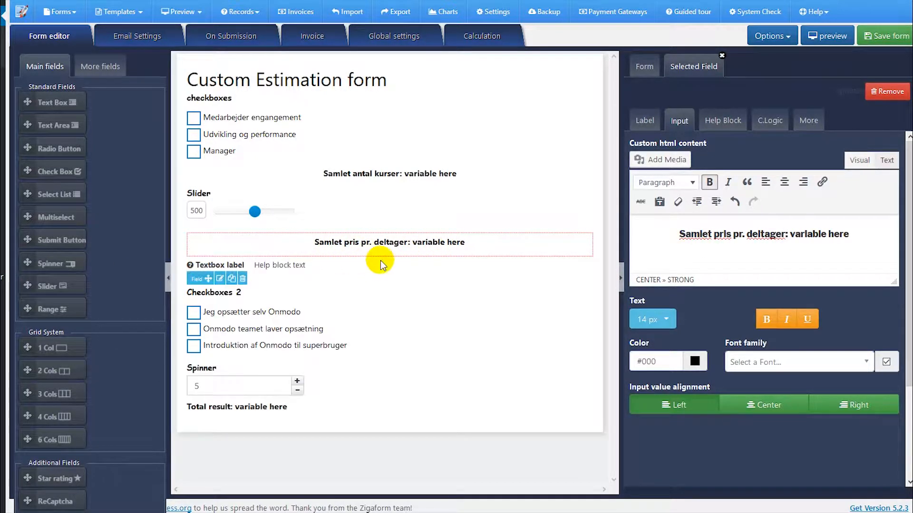
left_click(220, 279)
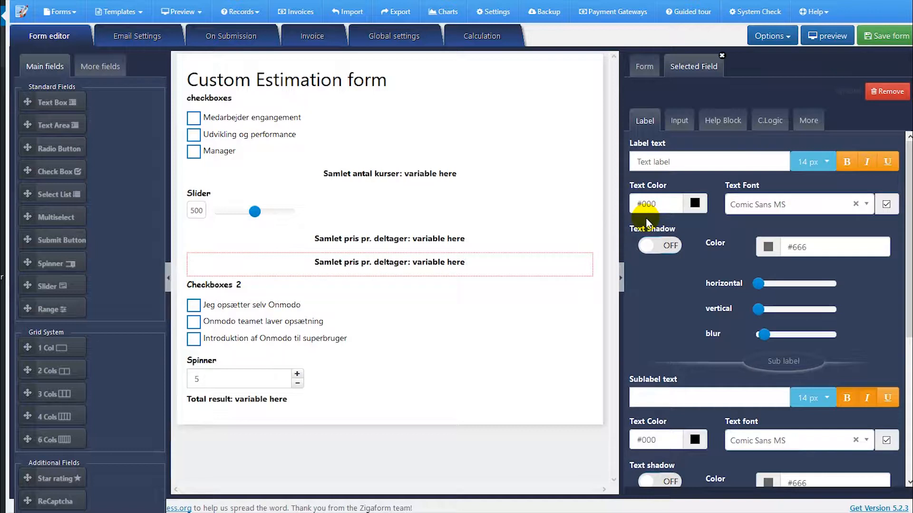
left_click_drag(209, 272, 243, 333)
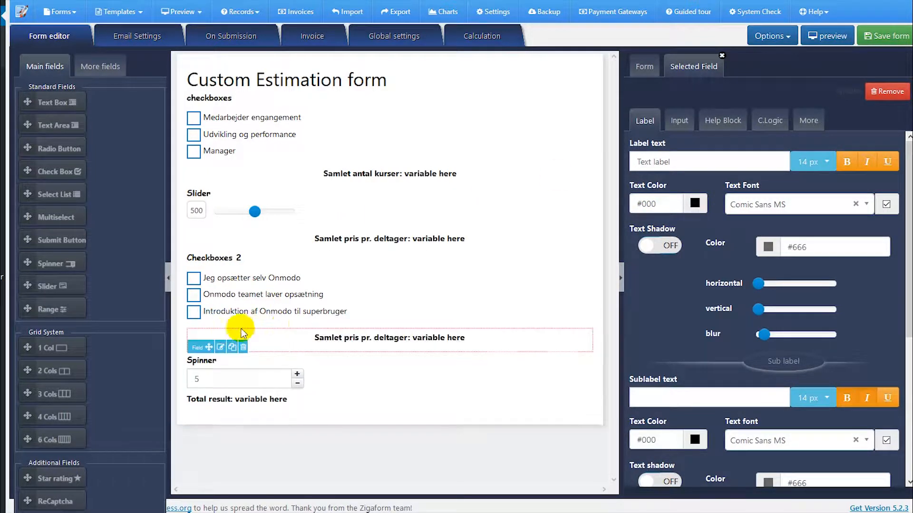
- Change the caption of the copied field below Checkboxes 2 to "Samlet tilvalgs pris", keeping ": variable here"
left_click(679, 121)
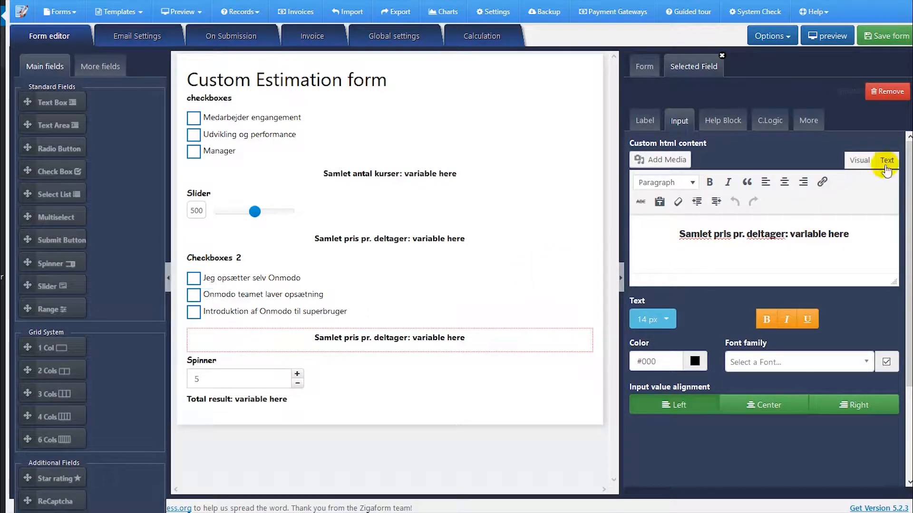
left_click_drag(782, 234, 668, 228)
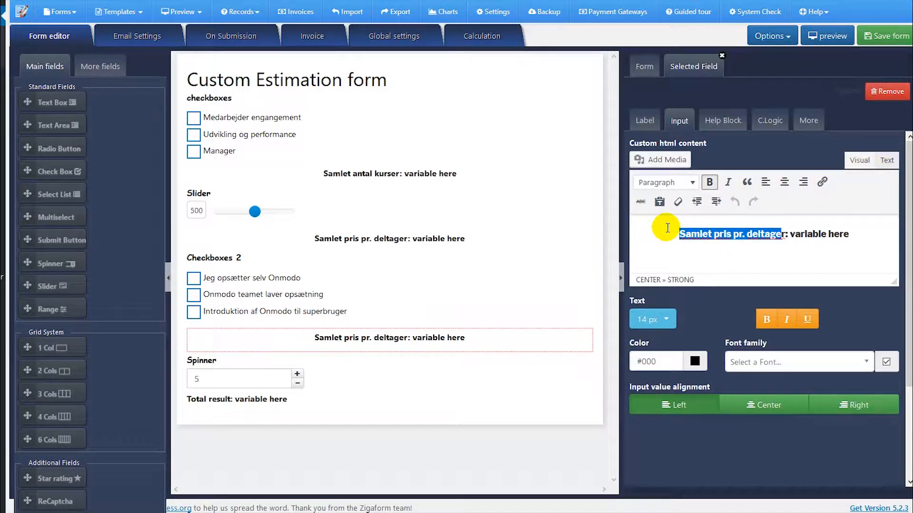
key("BackSpace")
type("Samlet tilvalgs pris")
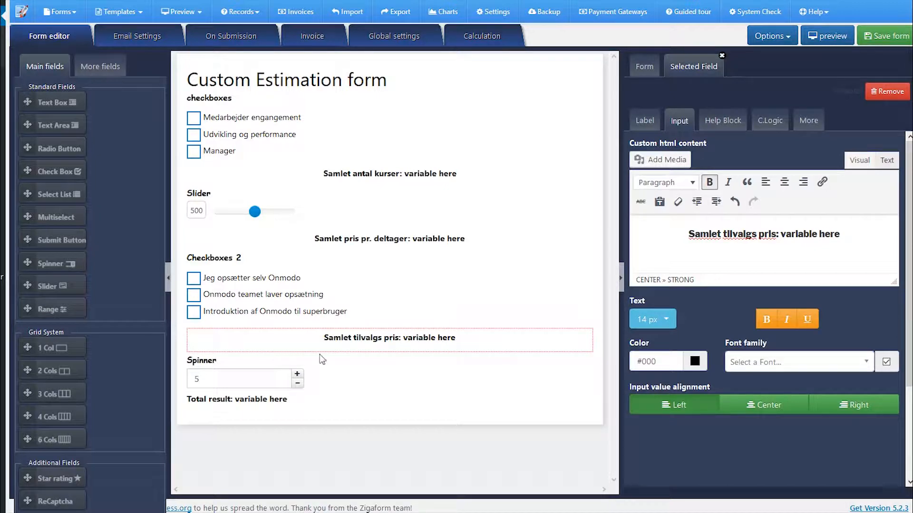
- Duplicate the "Samlet tilvalgs pris" field and place the copy between the spinner and the total result
mouse_move(444, 333)
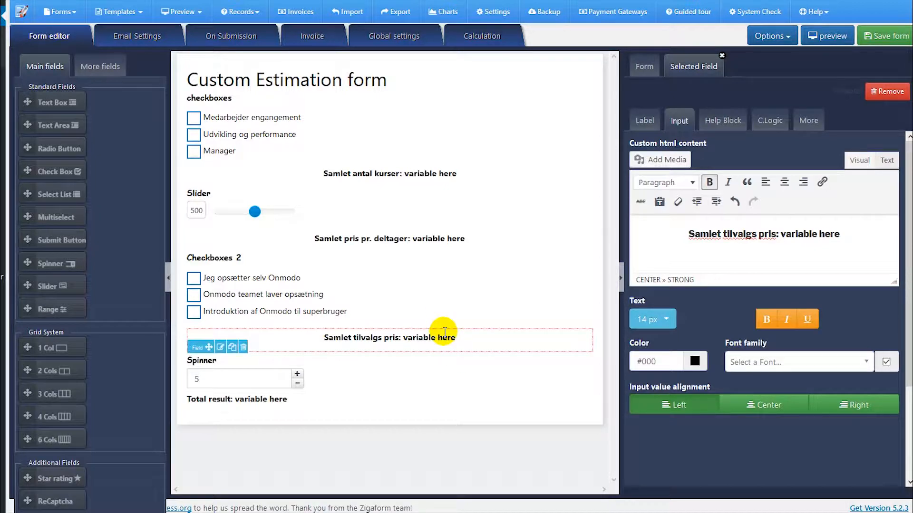
left_click(231, 347)
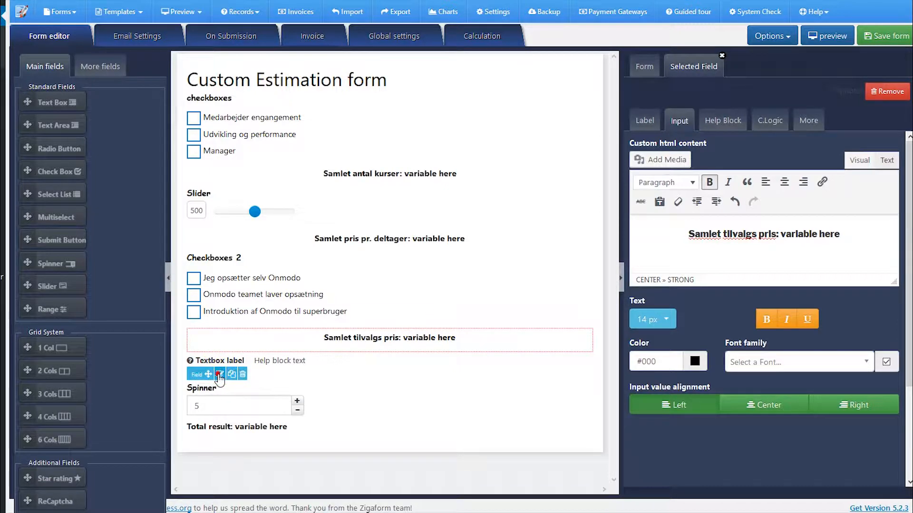
left_click(219, 375)
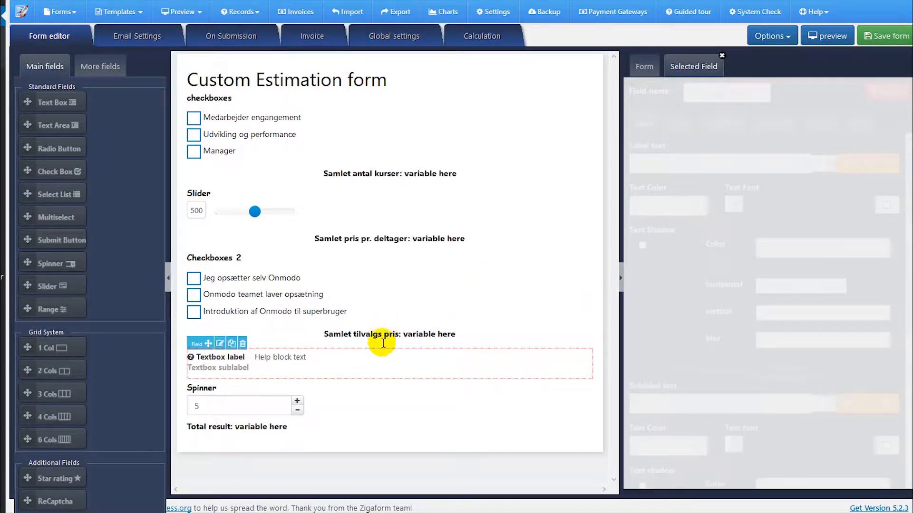
left_click_drag(232, 375, 299, 402)
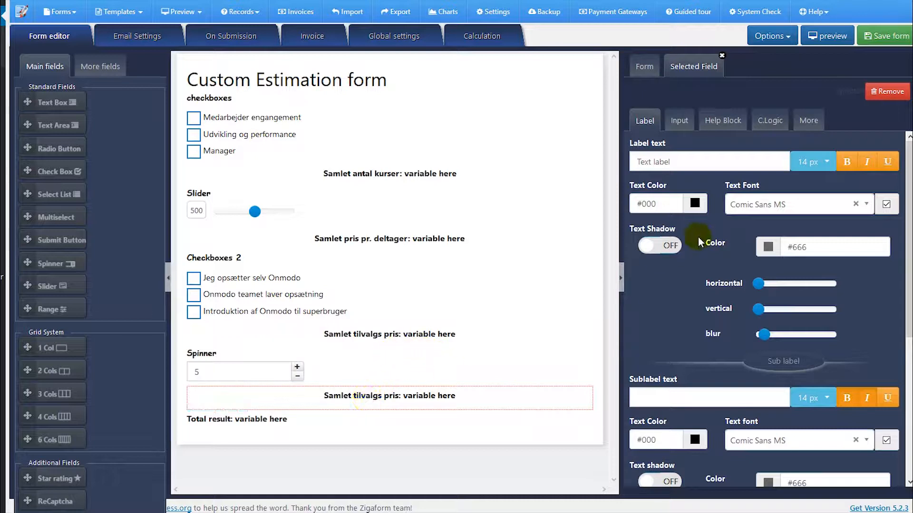
- Change the copied field's caption below the spinner to "Samlet pris for antal deltager i ½ dags works", keeping ": variable here"
left_click(681, 121)
left_click(776, 234)
left_click_drag(777, 233, 688, 233)
type("Samlet pris for antal deltager i ½ dags works")
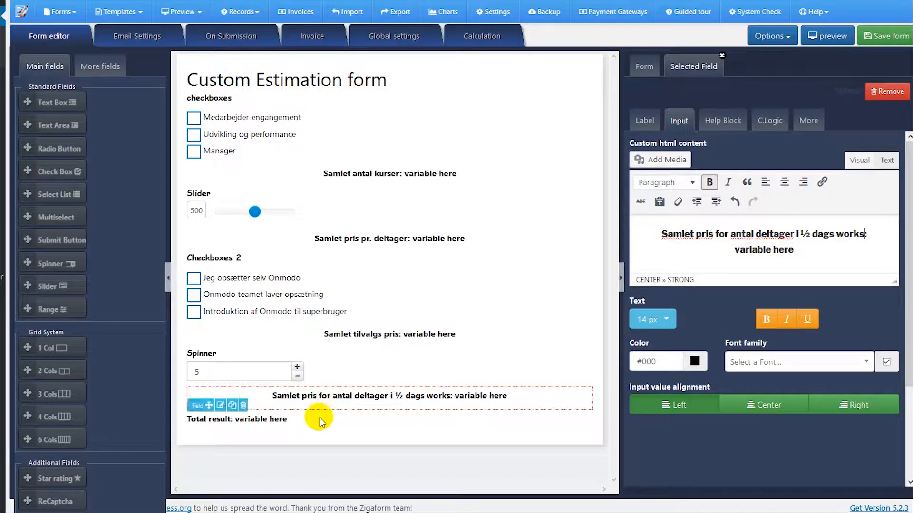
- Add style="font-size:20px;" to the <strong> tag in the "Total result" field's HTML source
left_click(229, 420)
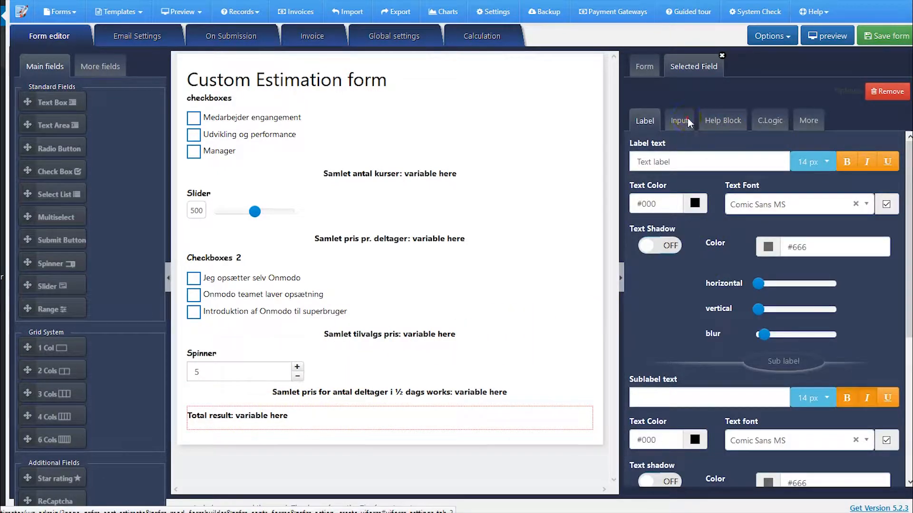
left_click(688, 123)
left_click(787, 233)
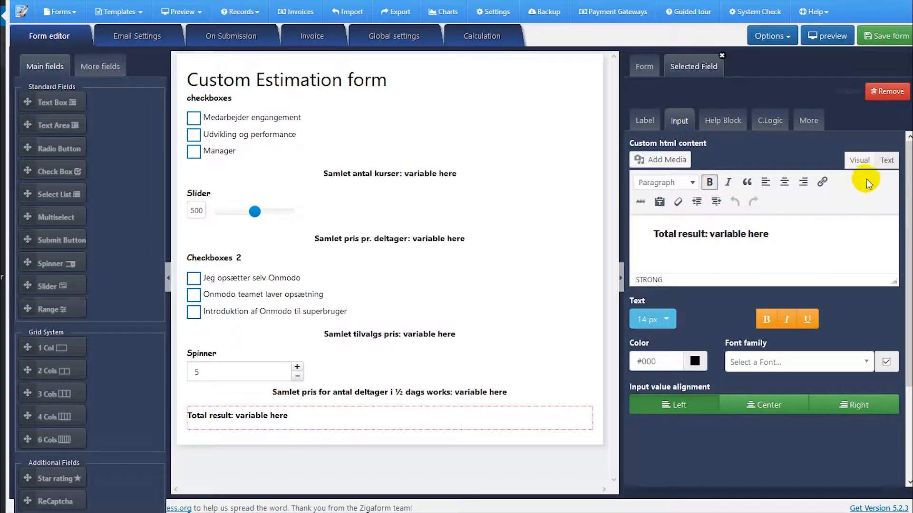
left_click(886, 161)
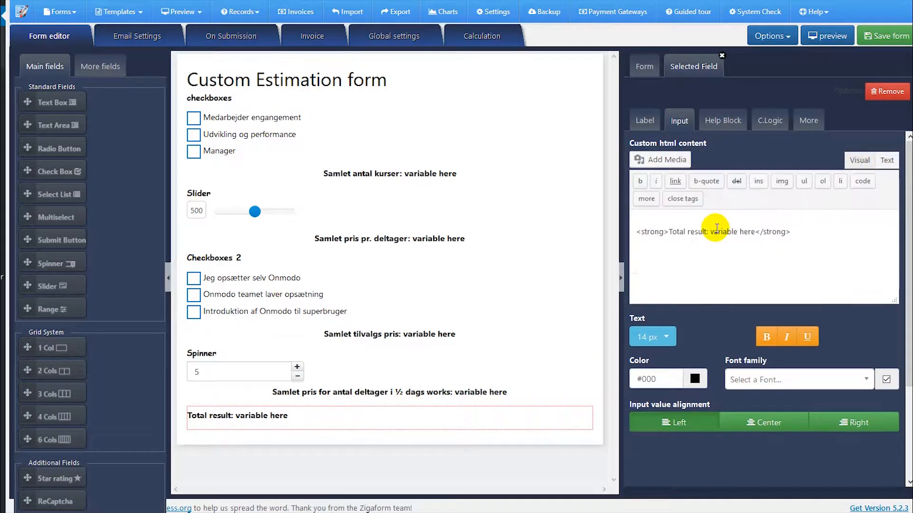
left_click(663, 232)
type("style")
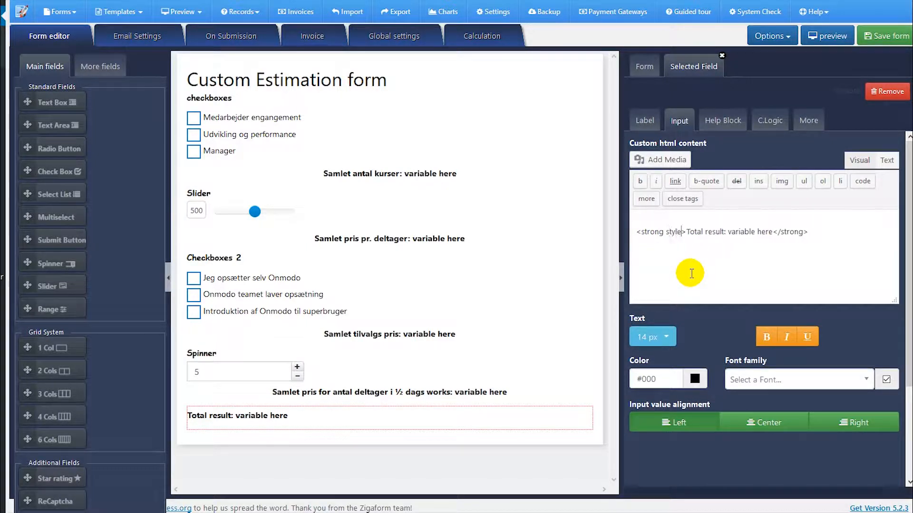
type("=")
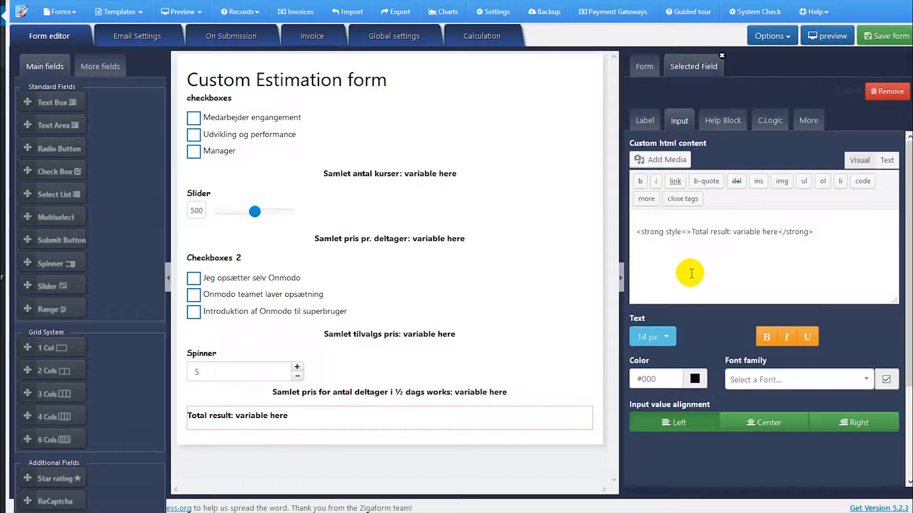
type("\"\"")
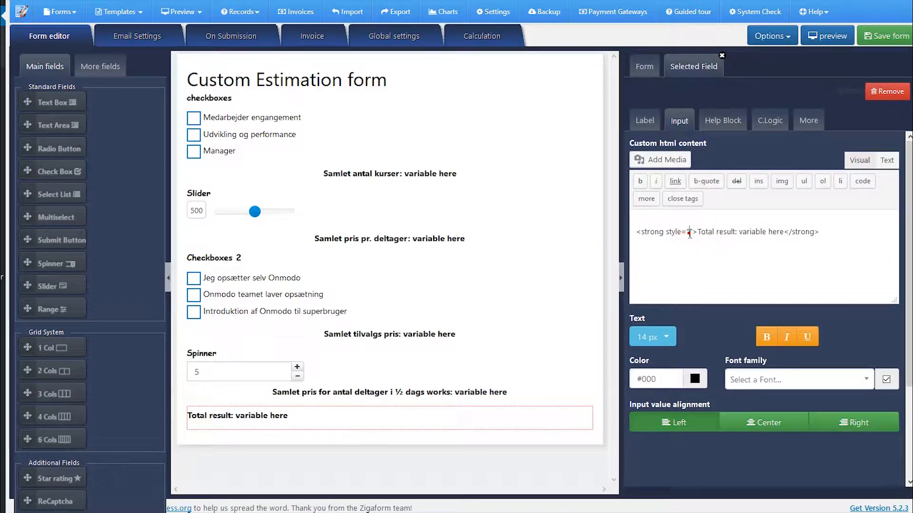
type("font-size:20px")
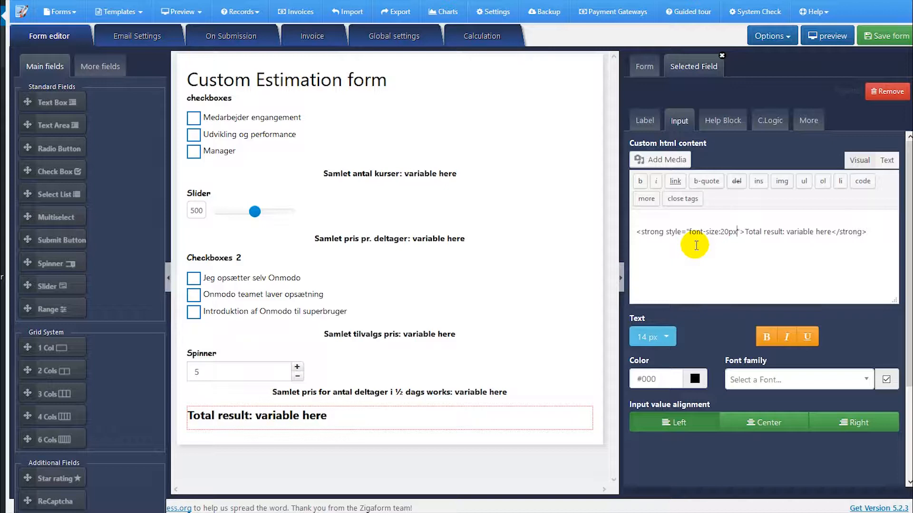
type(";")
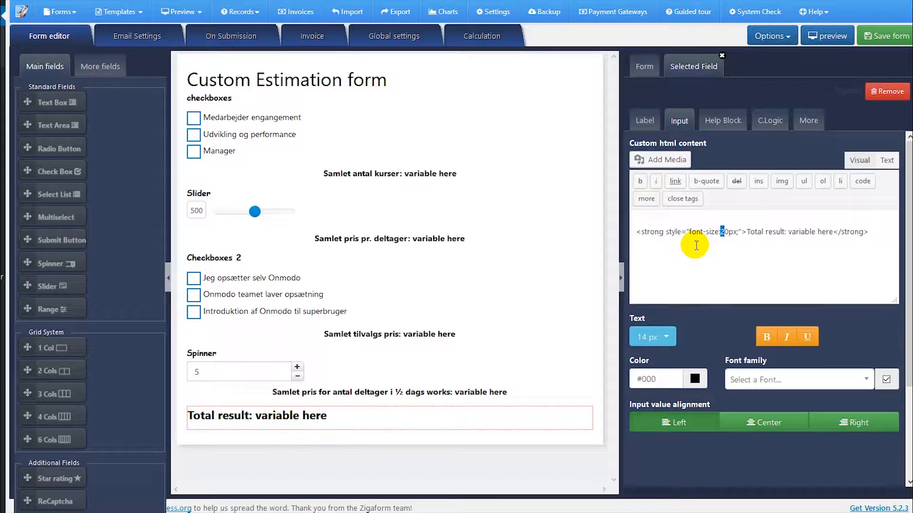
- Set the "Total result" text's inline font size to 30px and save the form
type("4")
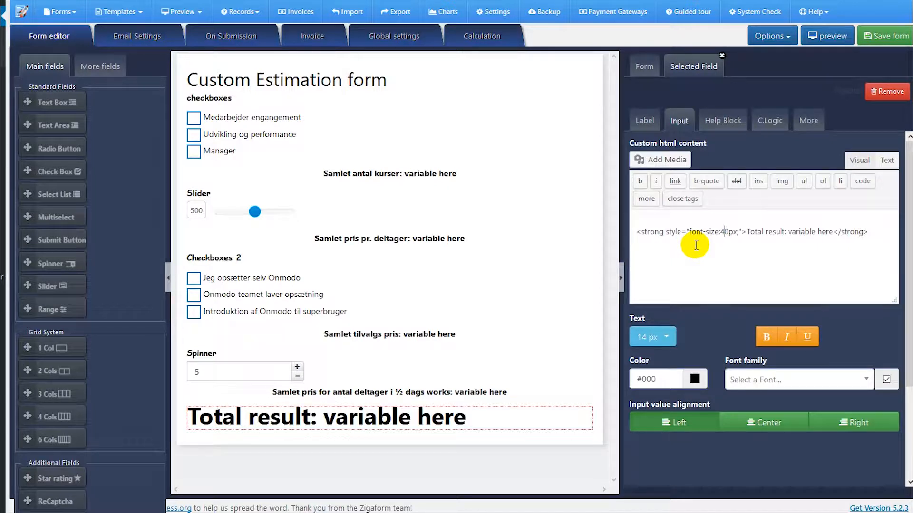
type("3")
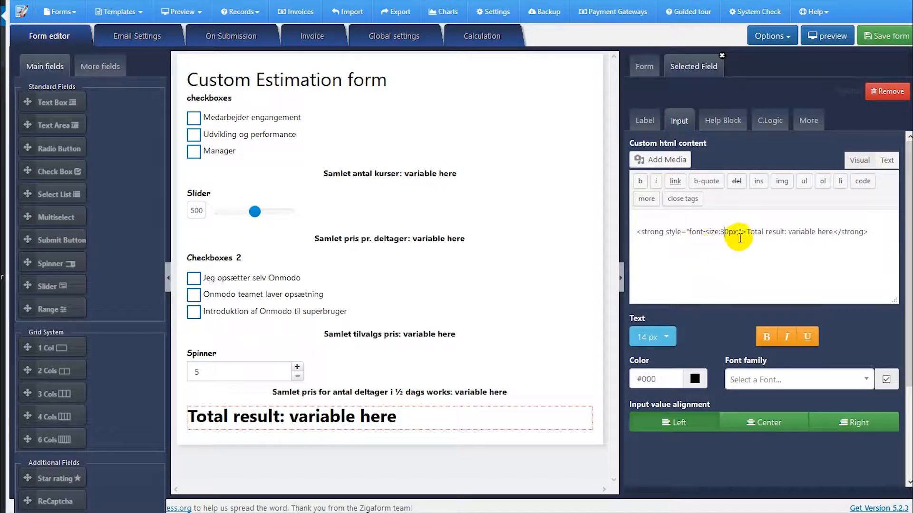
left_click(700, 232)
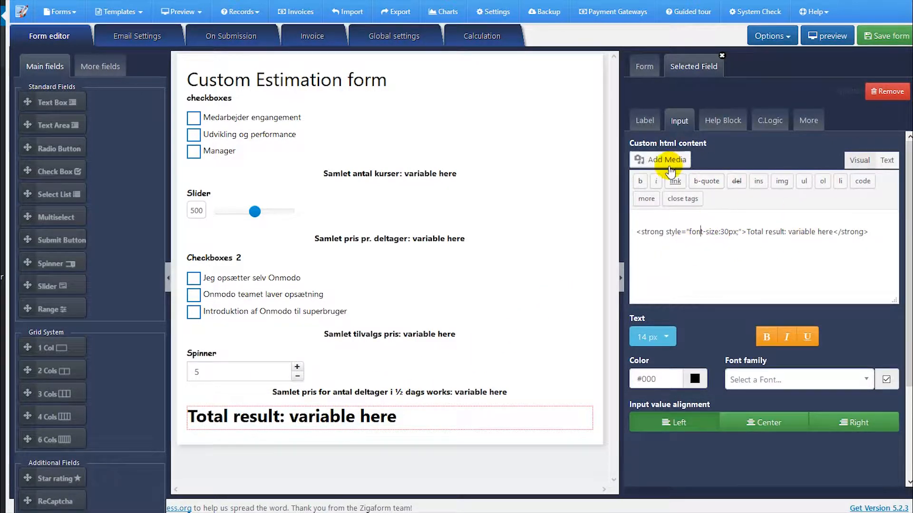
left_click(645, 121)
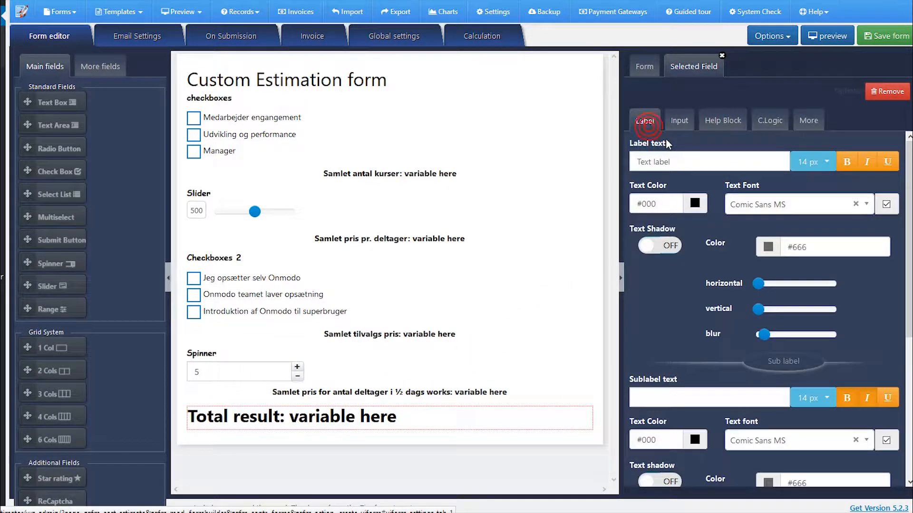
left_click(888, 38)
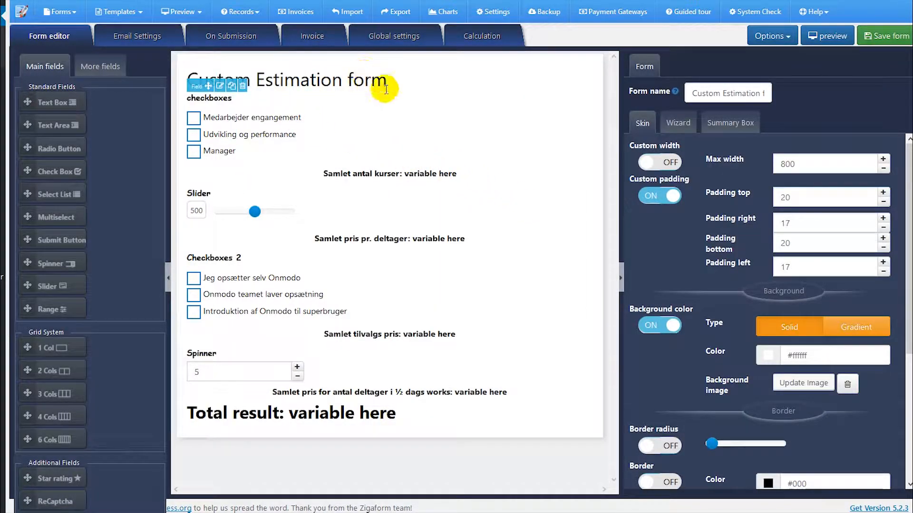
- Switch to the Word price calculation document and examine the hidden value formulas for the courses, slider, check boxes and spinner
key("alt+Tab")
left_click(415, 224)
scroll(414, 224, "up", 5)
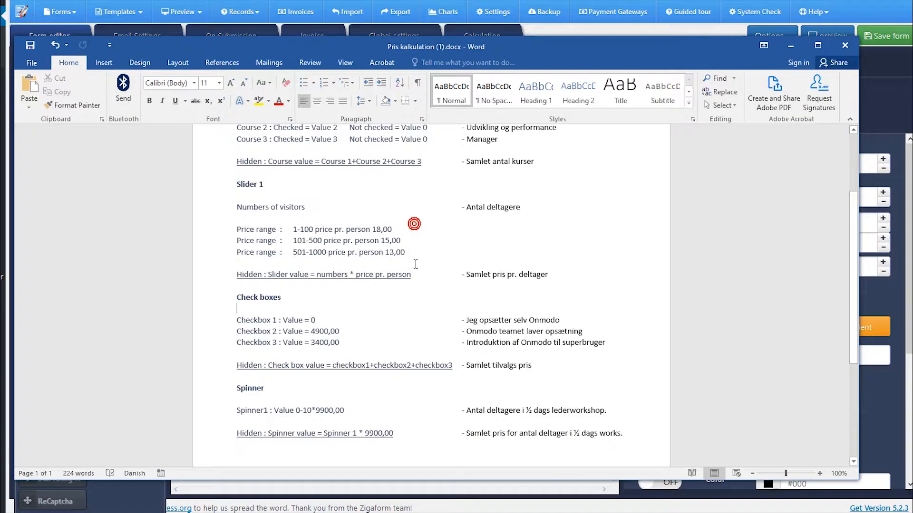
left_click_drag(430, 217, 281, 215)
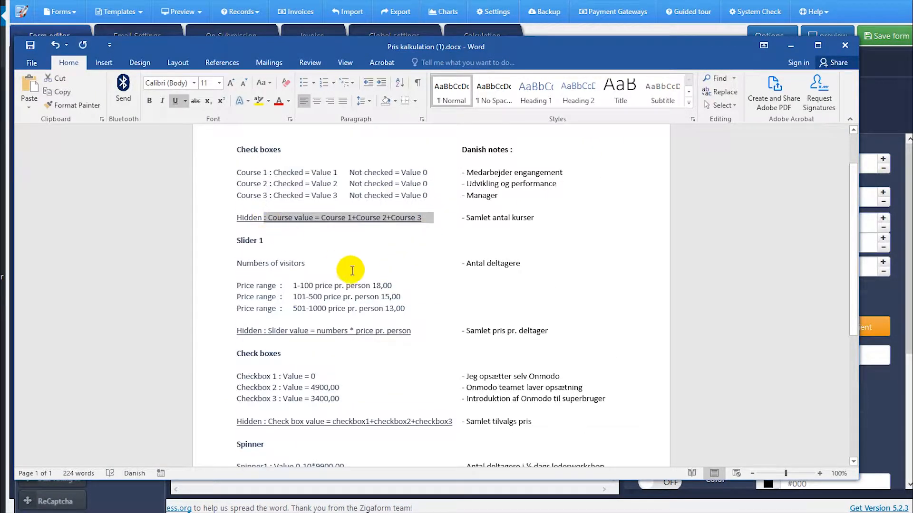
left_click_drag(412, 331, 262, 331)
scroll(332, 340, "down", 2)
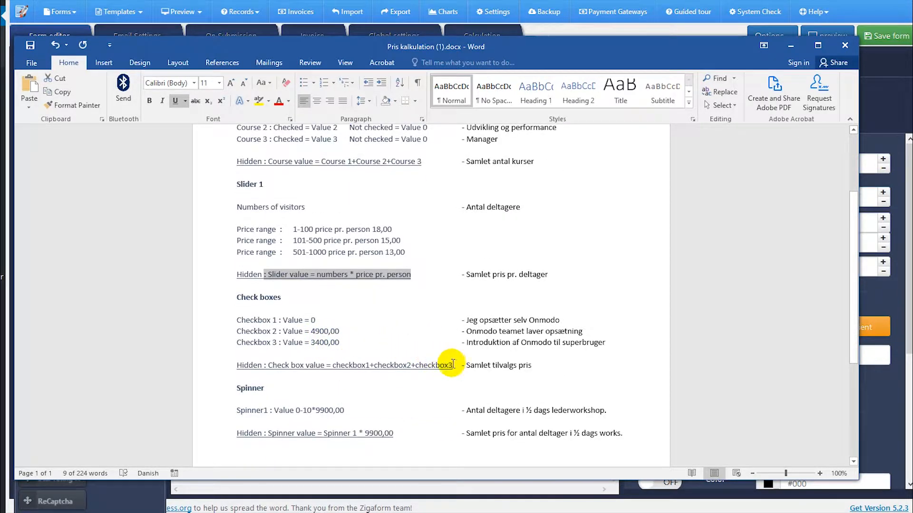
left_click_drag(452, 365, 237, 365)
left_click_drag(407, 433, 264, 433)
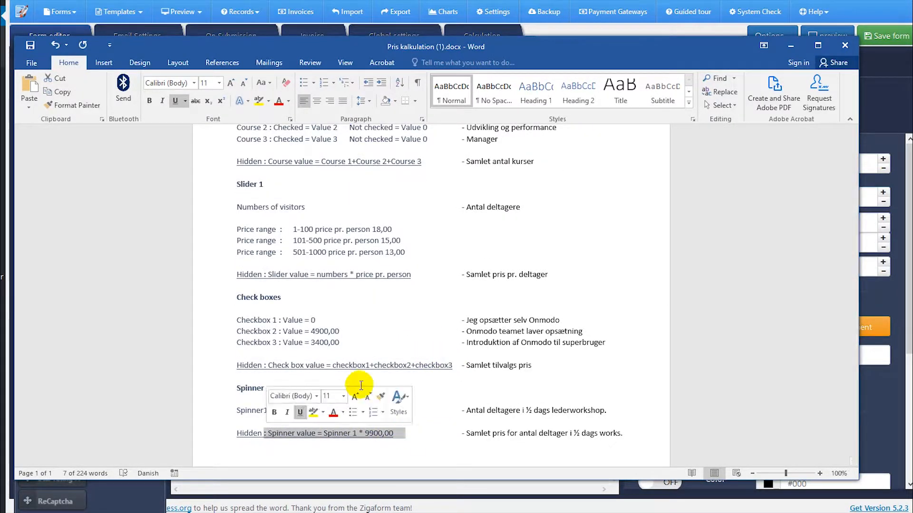
- Leave the Word document, return to the Zigaform form and enable its math calculation
scroll(379, 404, "up", 2)
scroll(362, 247, "up", 1)
scroll(342, 235, "down", 1)
scroll(348, 242, "up", 1)
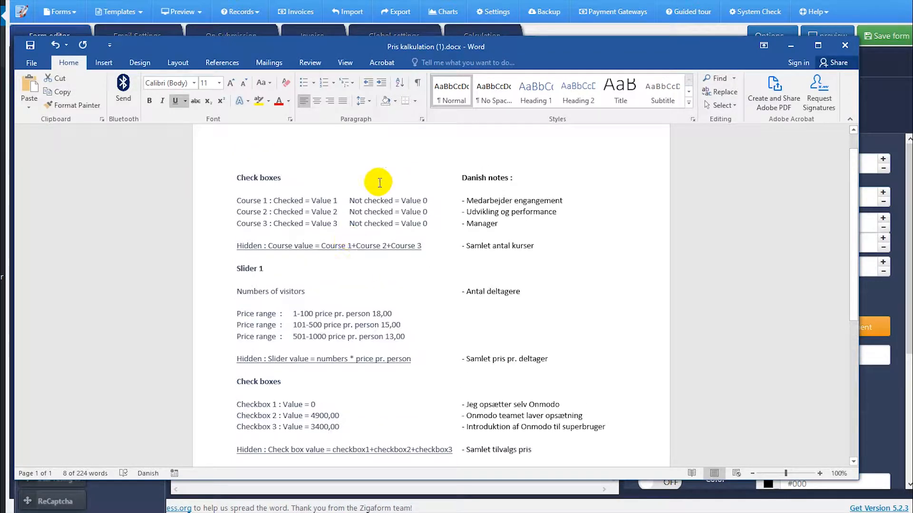
left_click(510, 46)
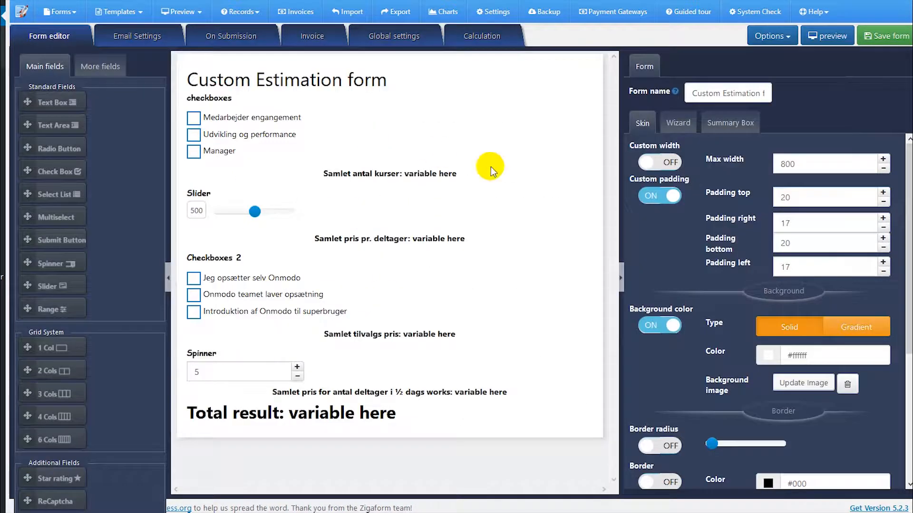
left_click(467, 42)
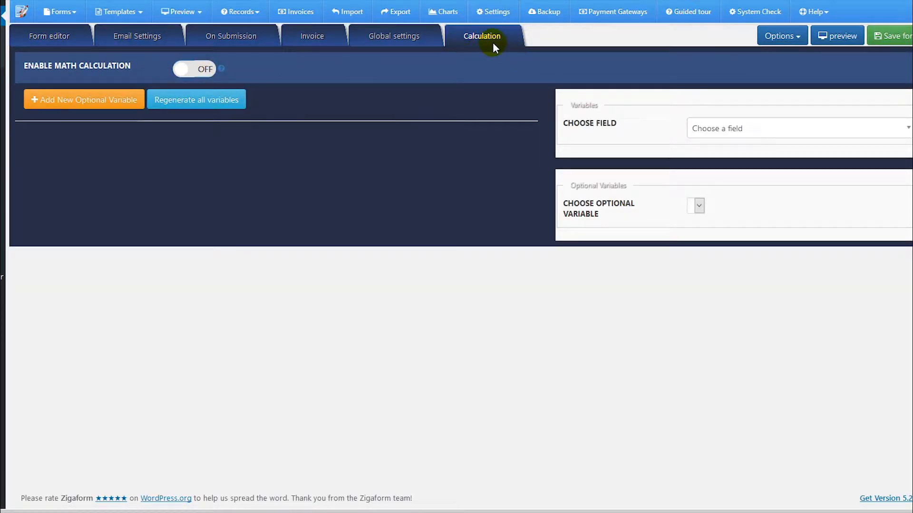
left_click(214, 62)
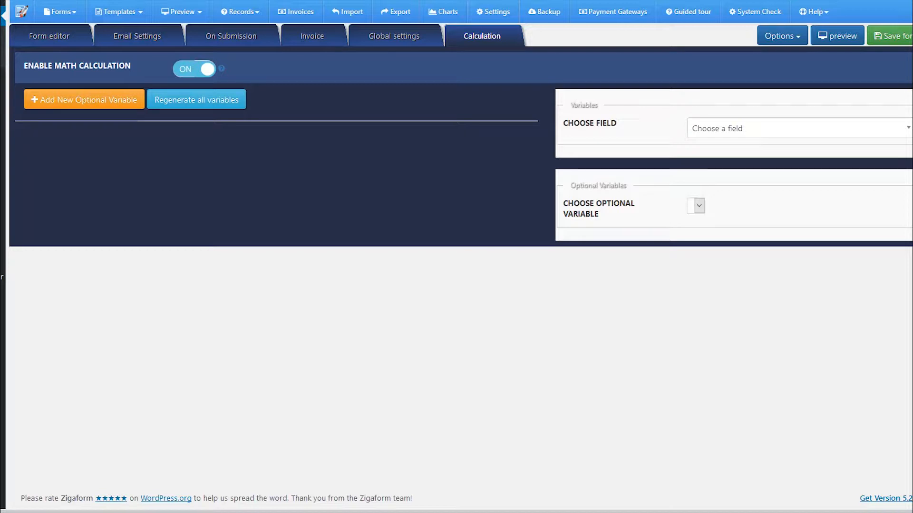
- Examine the hidden course, slider, check box and spinner value formulas in the Word price calculation document
left_click_drag(1, 267, 607, 49)
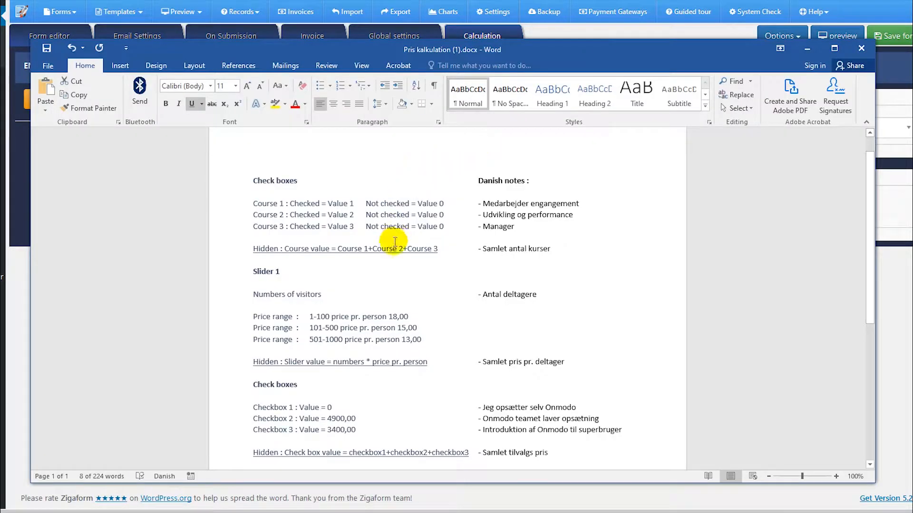
left_click_drag(378, 248, 276, 248)
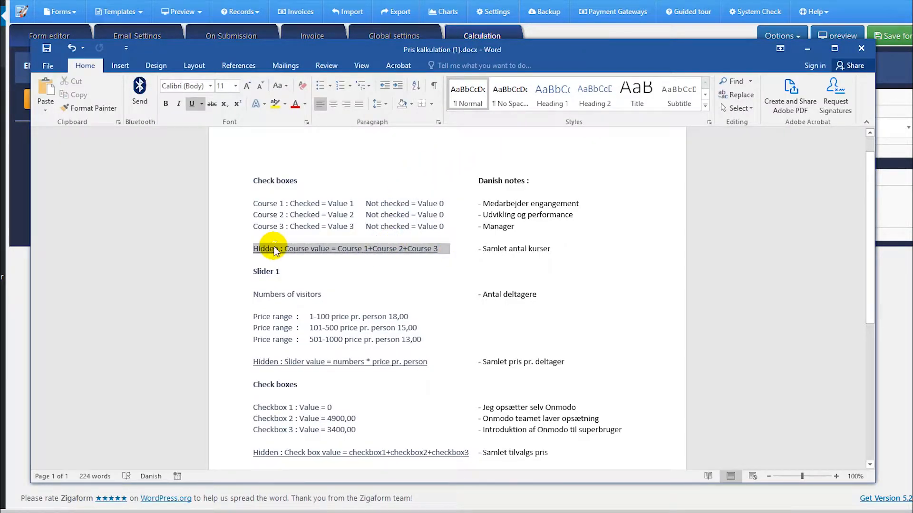
scroll(378, 274, "down", 1)
left_click_drag(428, 333, 259, 334)
scroll(405, 344, "down", 2)
left_click(387, 369)
scroll(397, 373, "down", 2)
scroll(367, 361, "down", 2)
left_click(436, 361)
left_click_drag(569, 56, 185, 69)
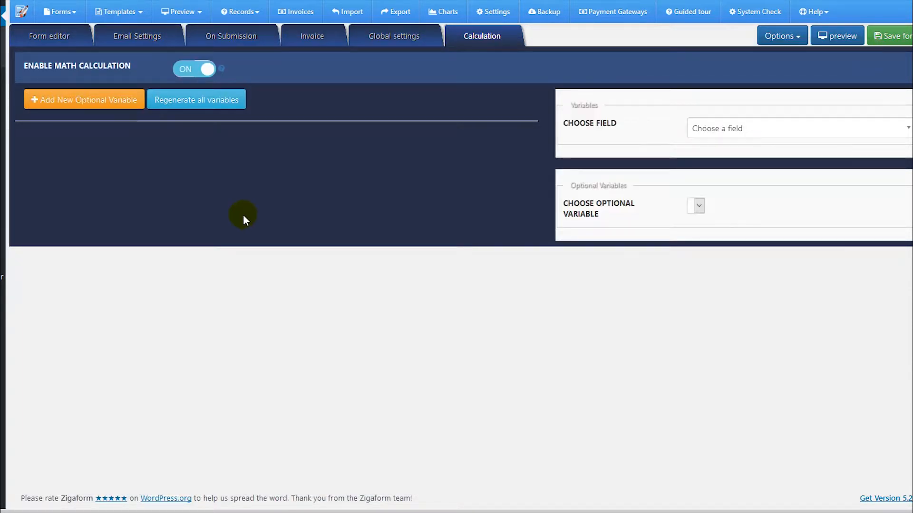
- Add five optional variables to the form's math calculation
left_click(108, 101)
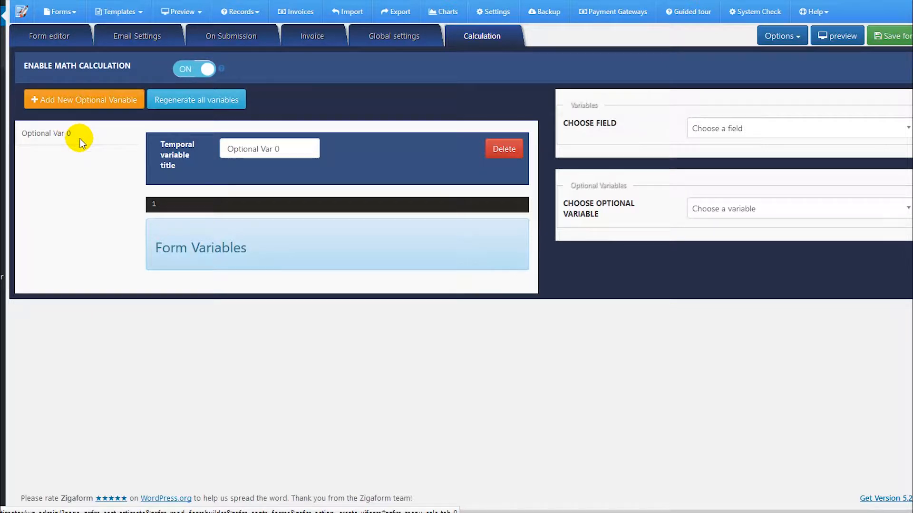
left_click(105, 108)
left_click(105, 108)
left_click(105, 108)
left_click(105, 109)
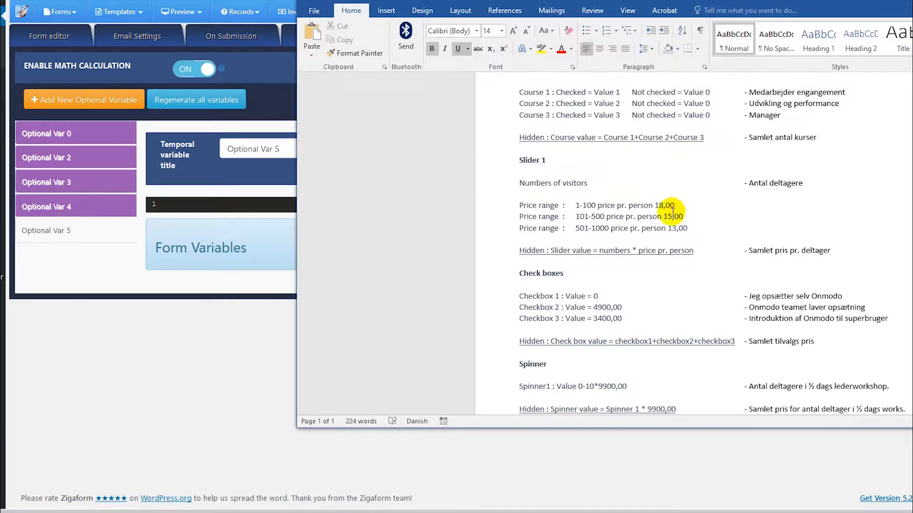
- Compare the Word document's Check boxes heading and hidden course value formula with the list of optional variables
left_click(641, 207)
scroll(640, 206, "up", 3)
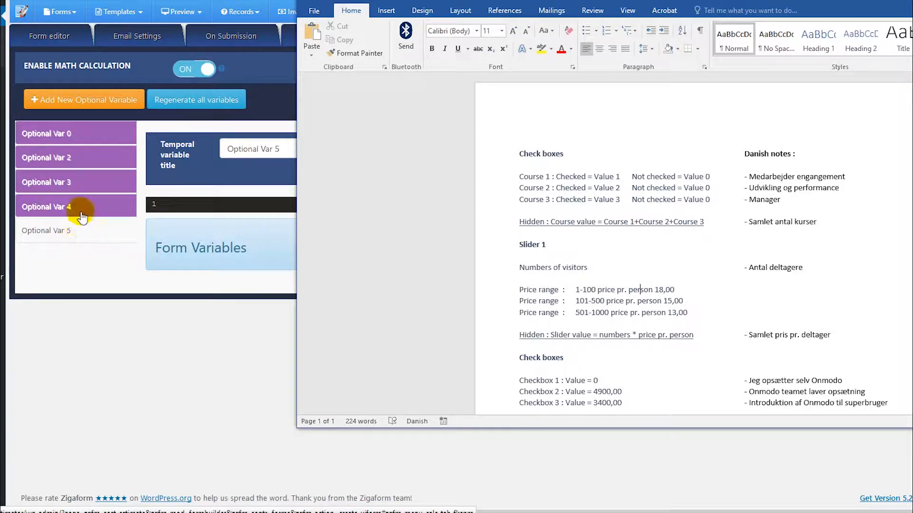
left_click(572, 162)
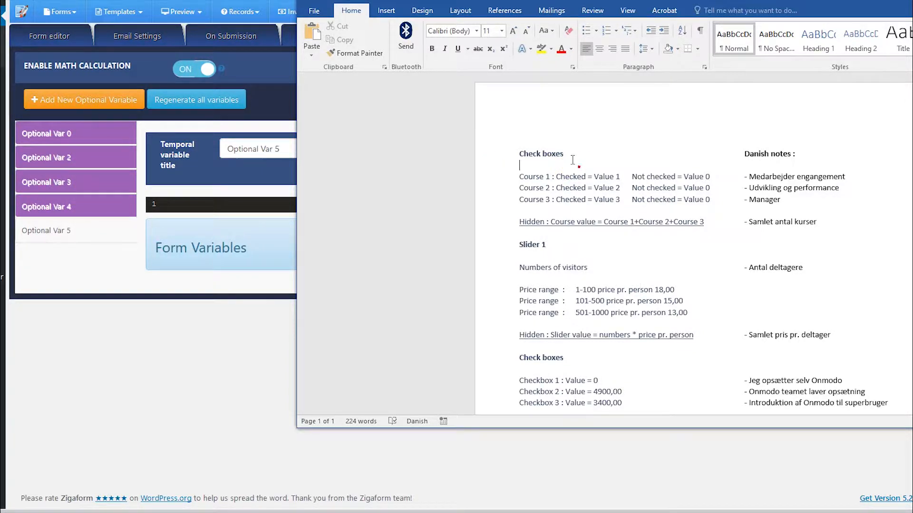
left_click_drag(541, 161, 518, 153)
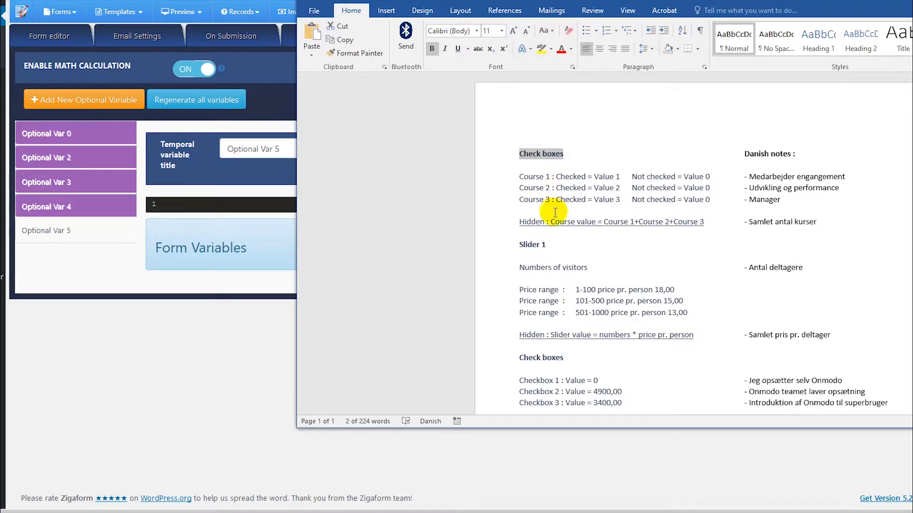
left_click_drag(551, 221, 516, 222)
left_click(709, 224)
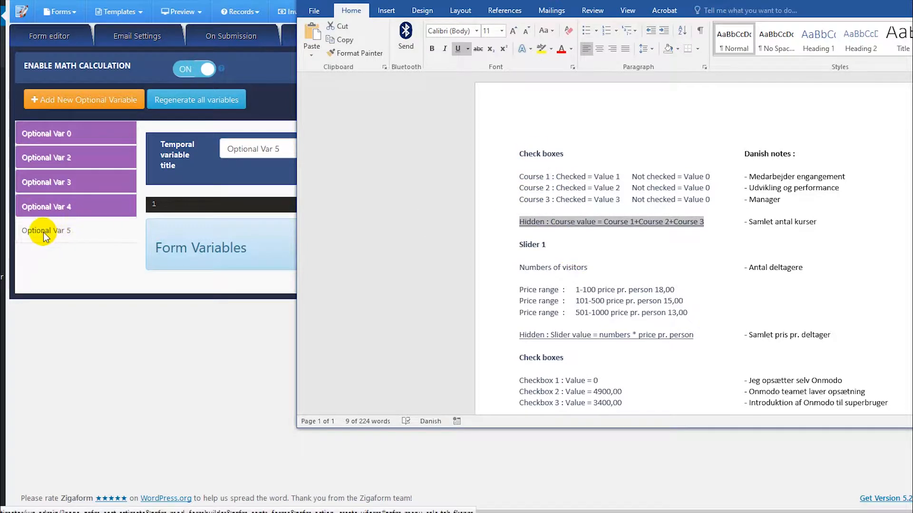
left_click(70, 233)
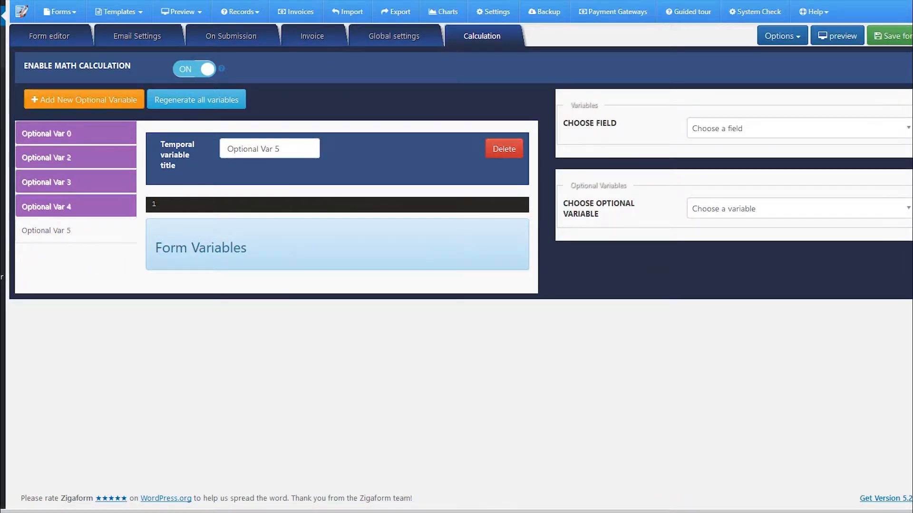
key("alt+Tab")
left_click_drag(613, 1, 279, 71)
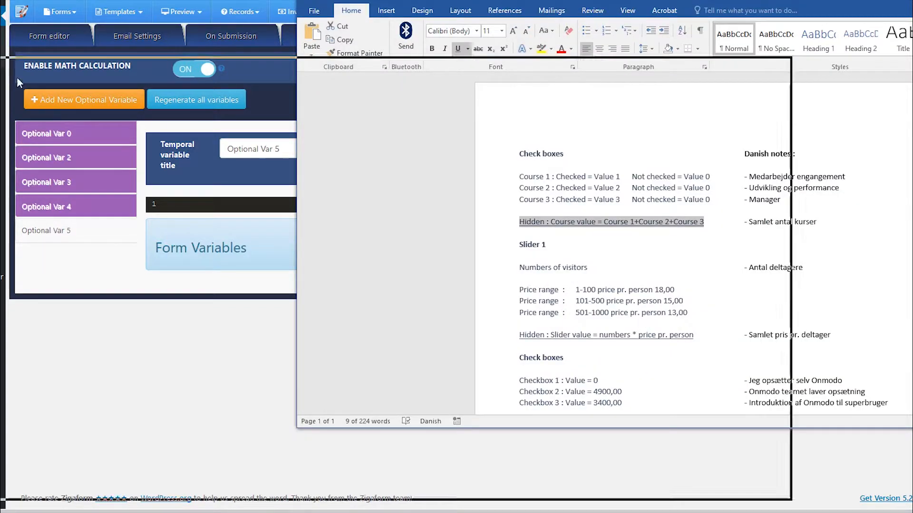
key("alt+Tab")
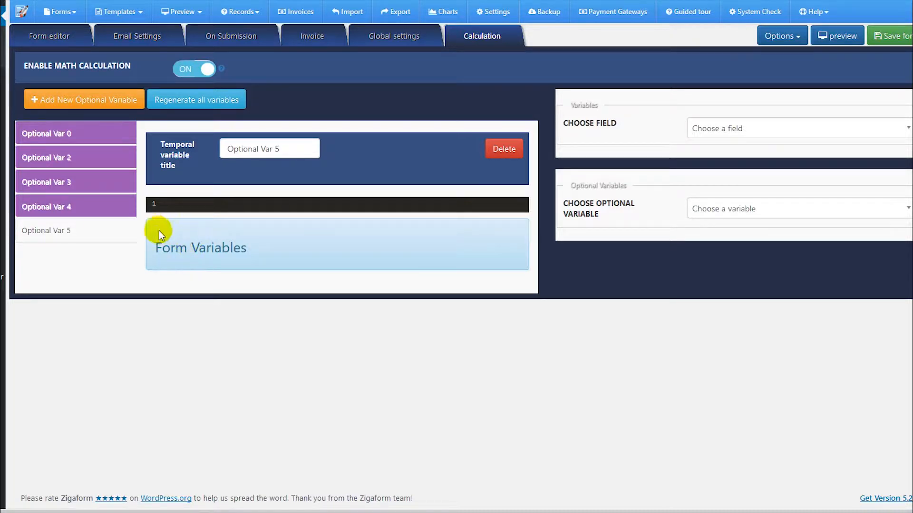
- Retitle Optional Var 5 as "Check boxes 1" and Optional Var 4 as "Slider 1"
triple_click(281, 149)
type("Check boxes 1")
left_click(337, 205)
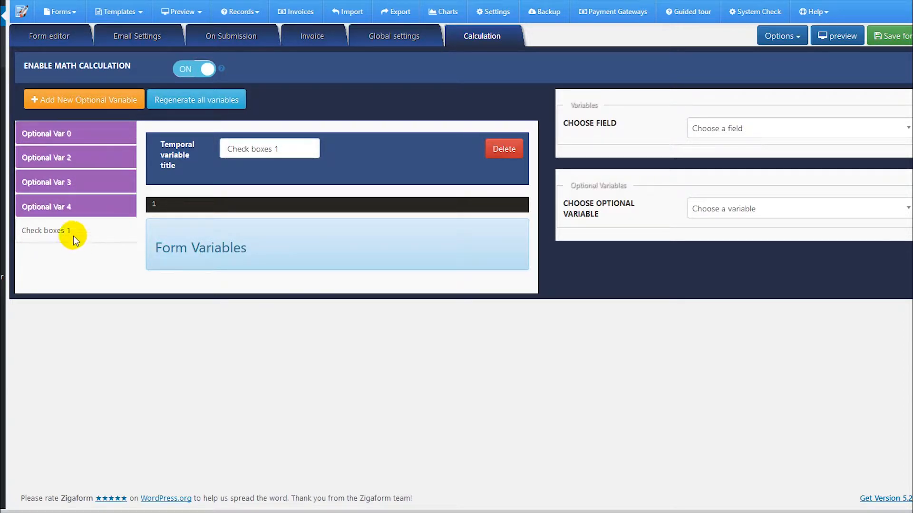
left_click(63, 206)
triple_click(300, 149)
type("Slider 1")
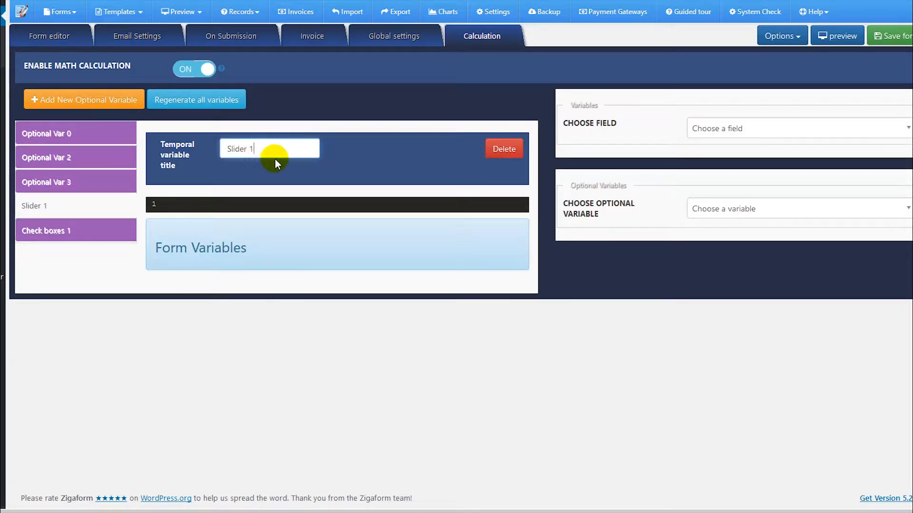
key("Tab")
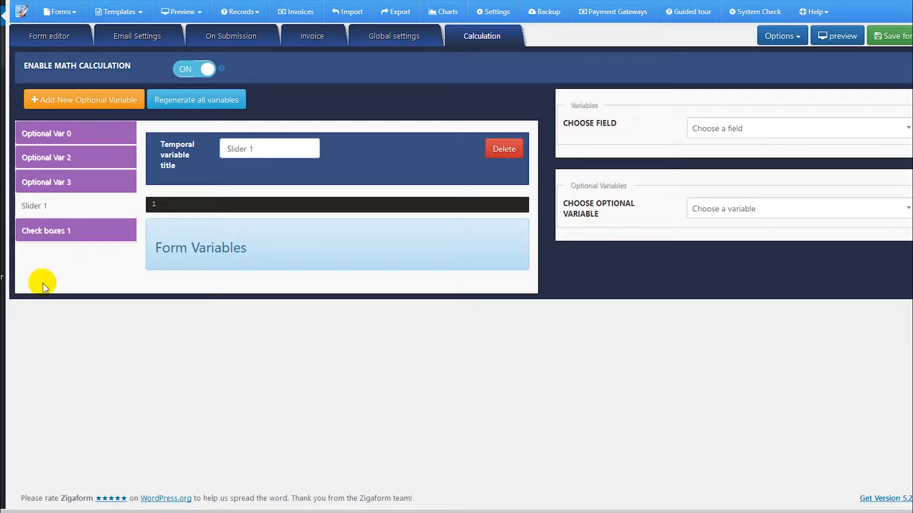
- Retitle Optional Var 3 as "Check boxes 2" and Optional Var 2 as "Spinner"
left_click(112, 181)
triple_click(298, 149)
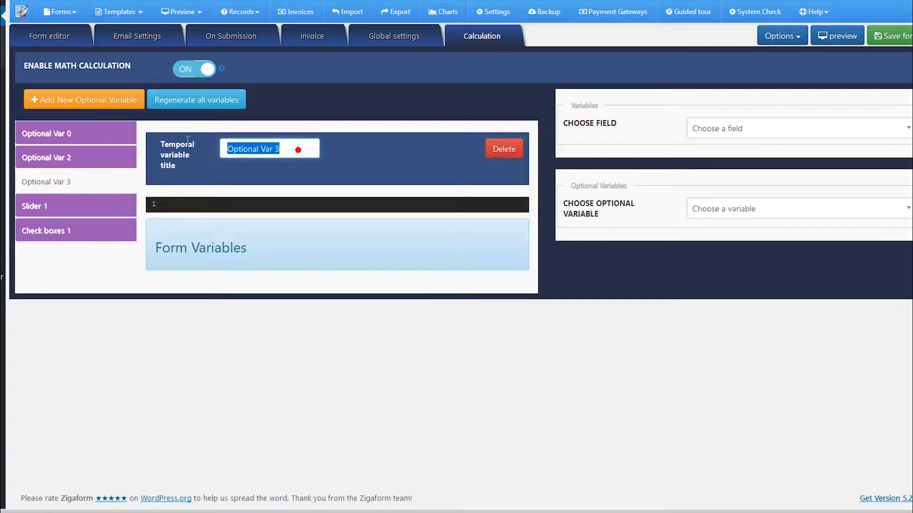
type("Check boxes 2")
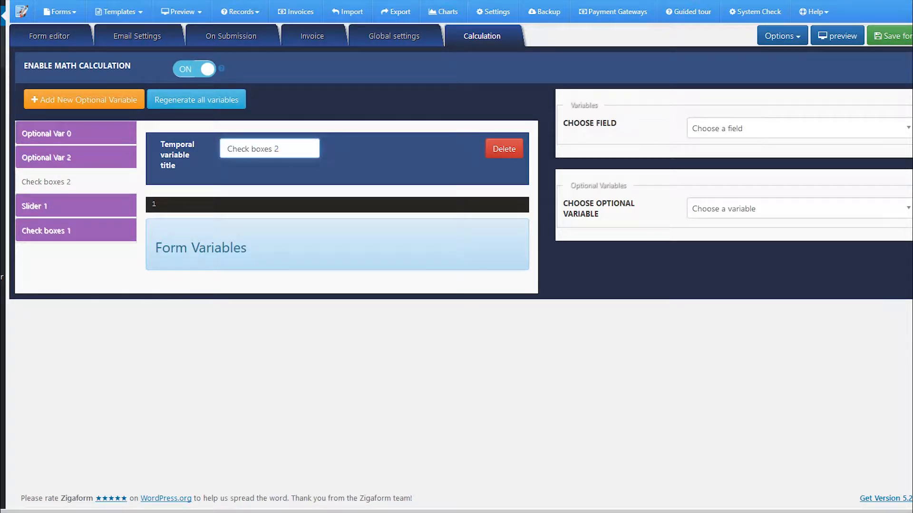
key("Tab")
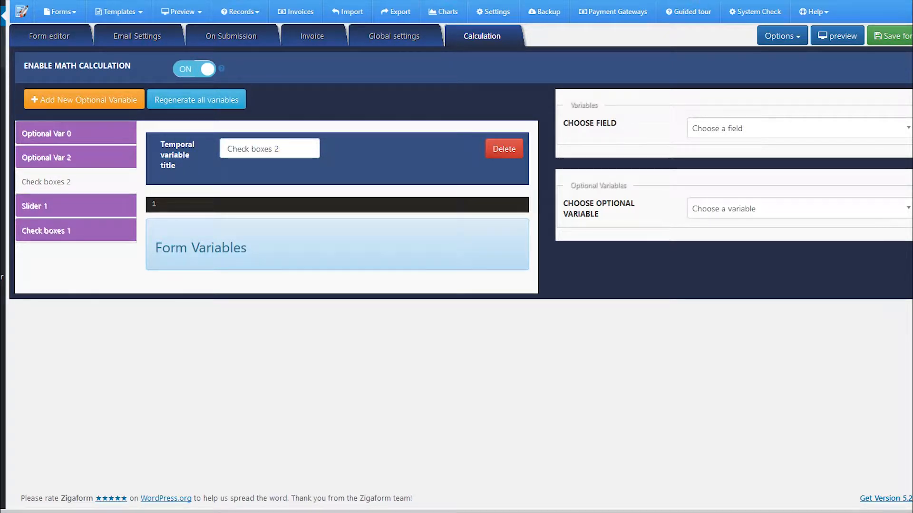
left_click(65, 157)
triple_click(307, 142)
type("Spinner")
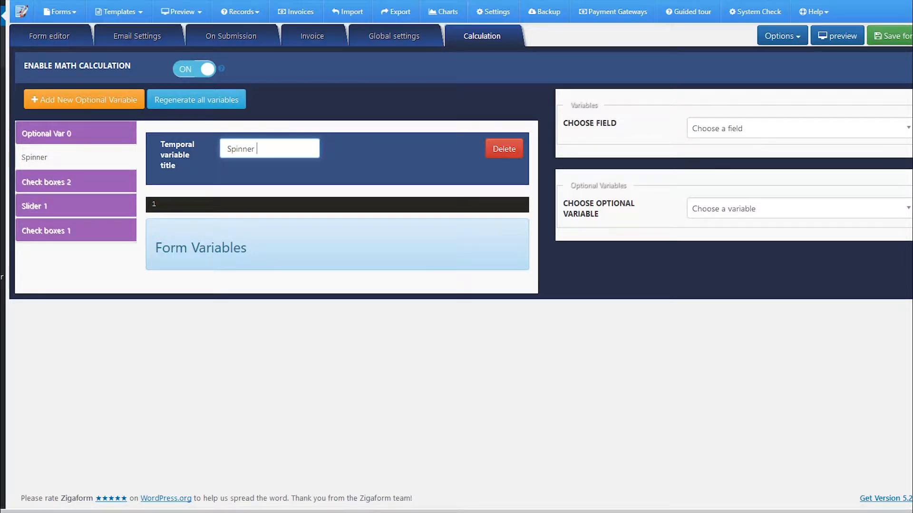
- Retitle Optional Var 0 as "total result"
left_click(81, 133)
left_click(284, 143)
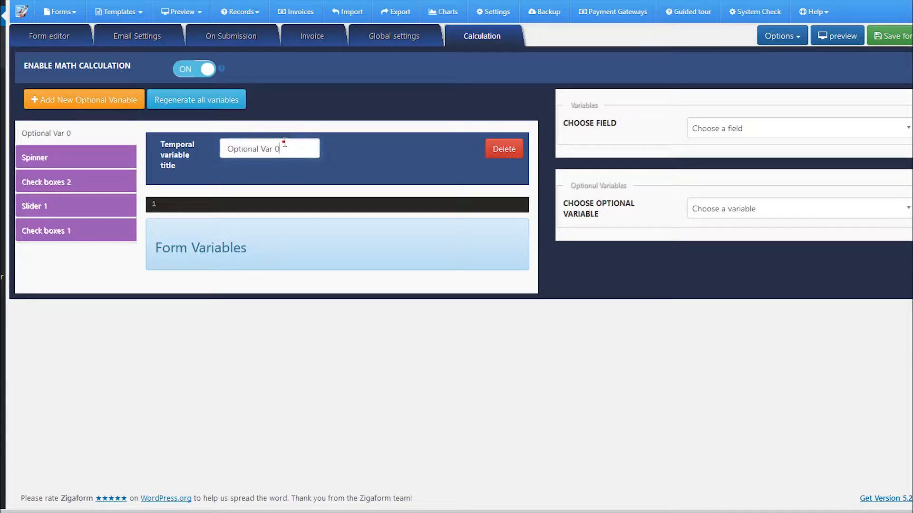
left_click_drag(284, 142, 201, 145)
type("total result")
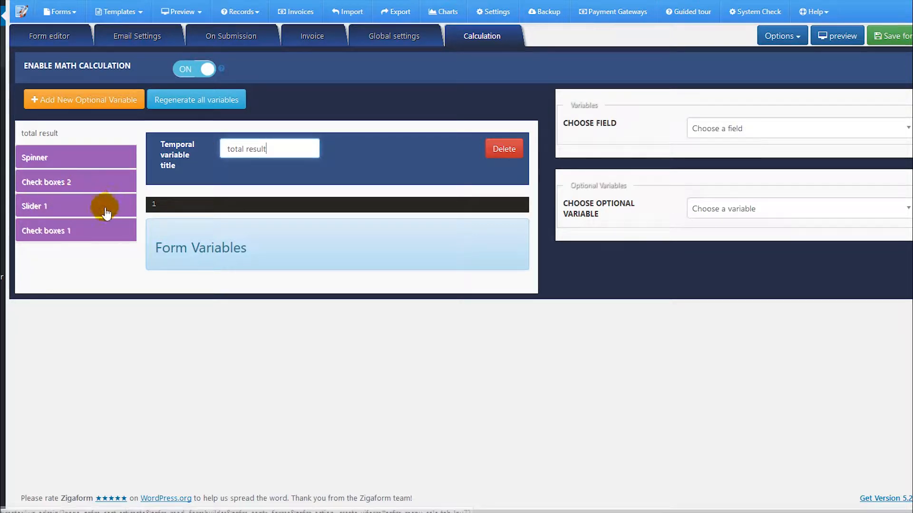
- Change the field name of the first checkboxes field in the form editor to "checkbox1"
left_click(77, 235)
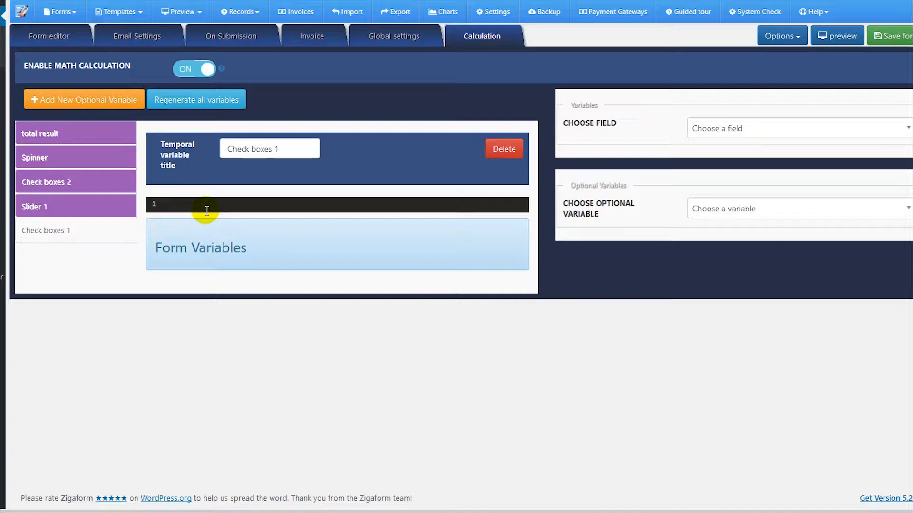
left_click(61, 37)
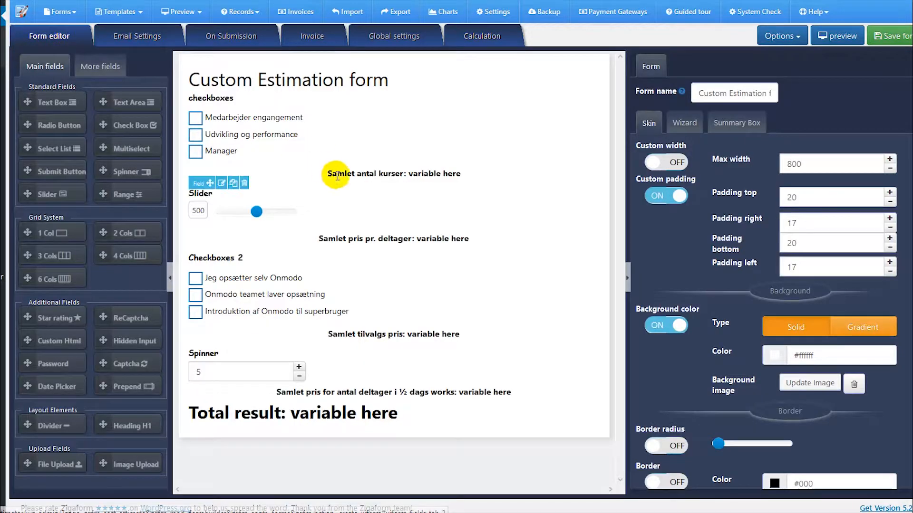
mouse_move(292, 122)
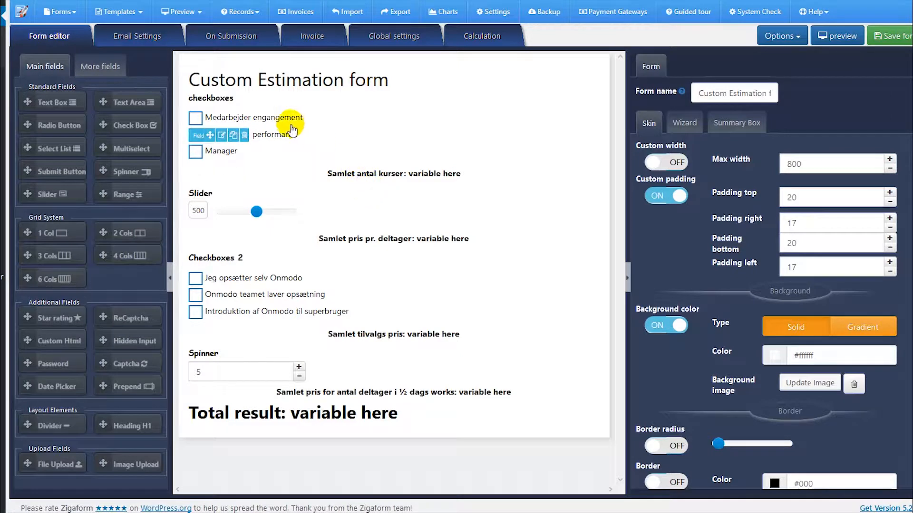
left_click(222, 135)
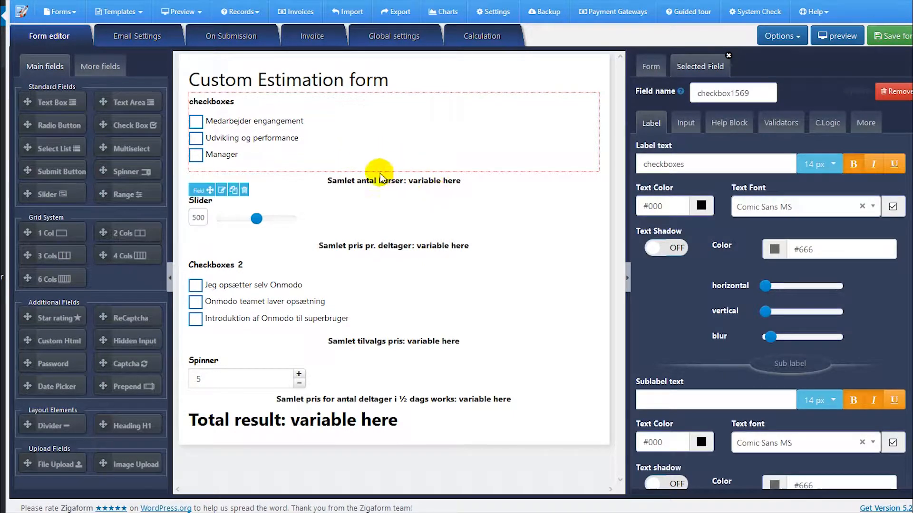
left_click_drag(750, 93, 696, 94)
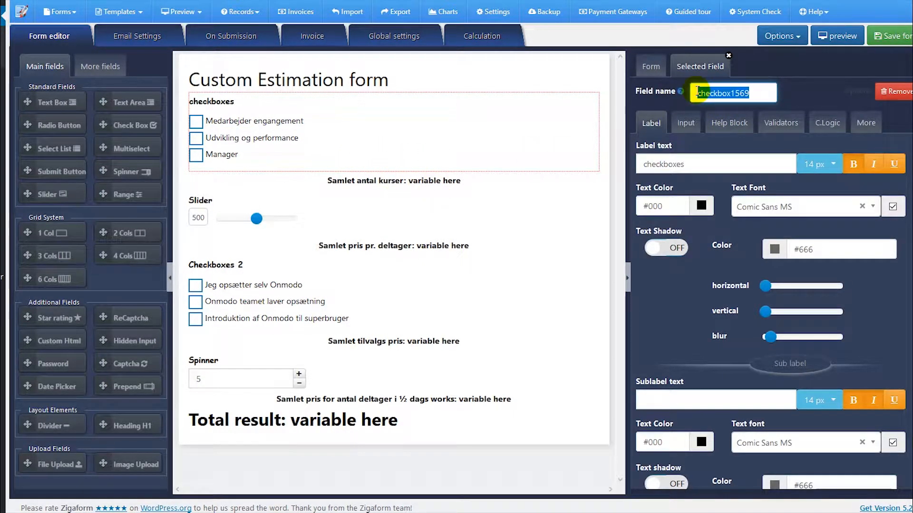
key("End")
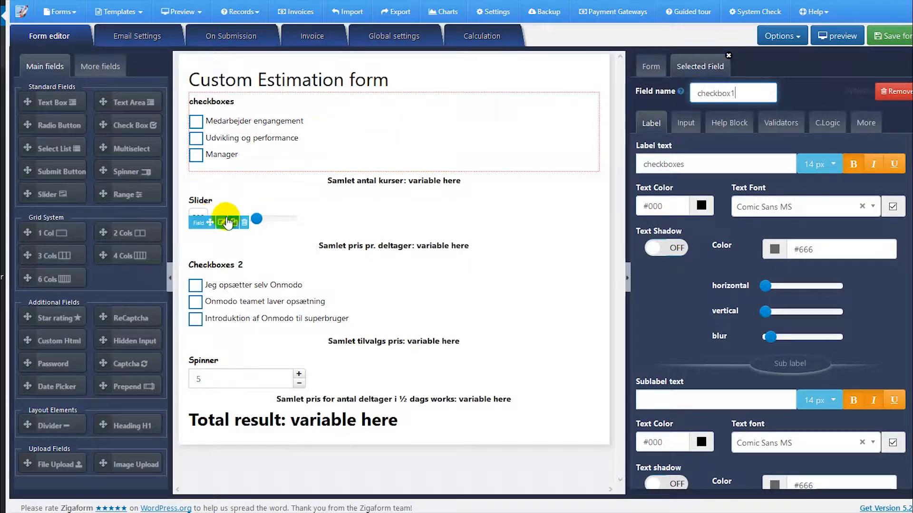
- Shorten the Slider field's field name to "slider"
left_click(222, 224)
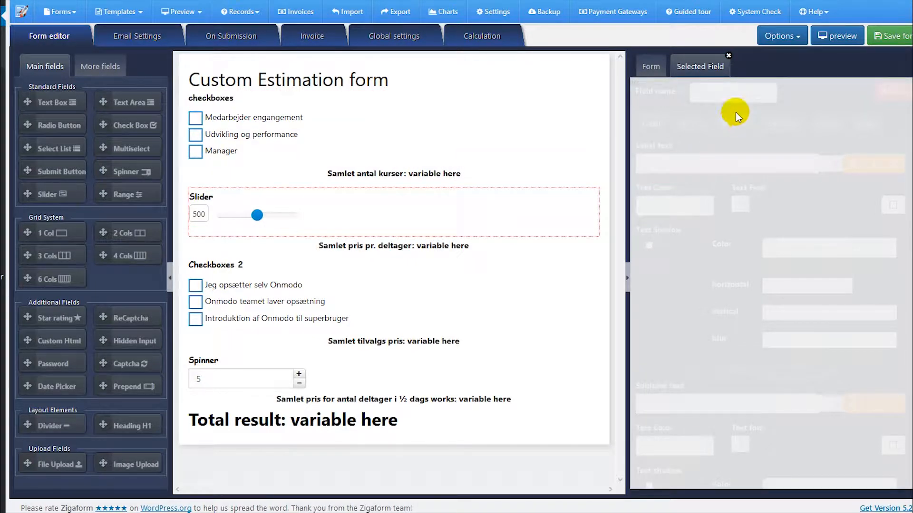
left_click_drag(716, 94, 754, 96)
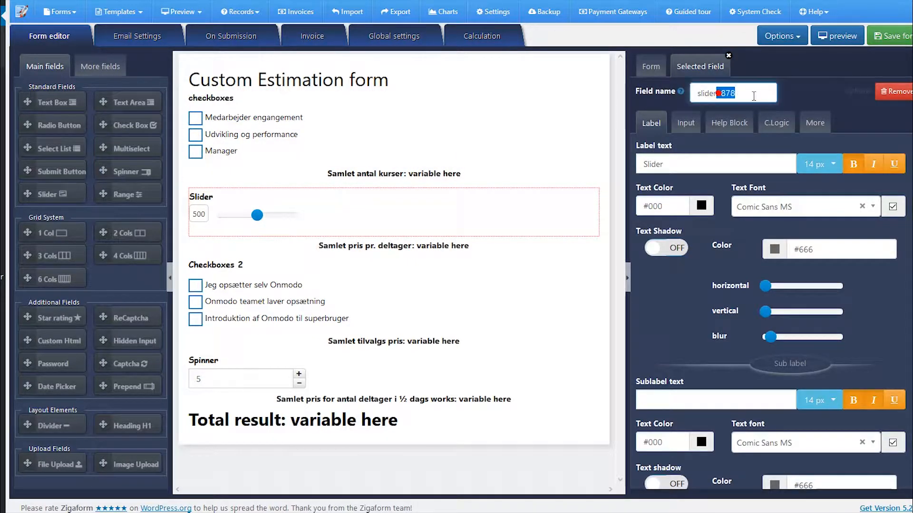
key("BackSpace")
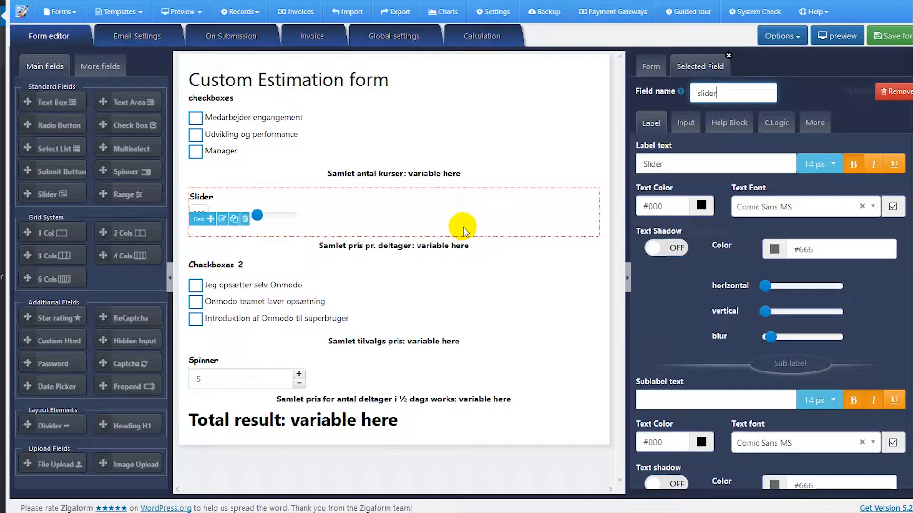
- Change the field name of the Checkboxes 2 field to "checkbox2"
mouse_move(295, 276)
left_click(222, 304)
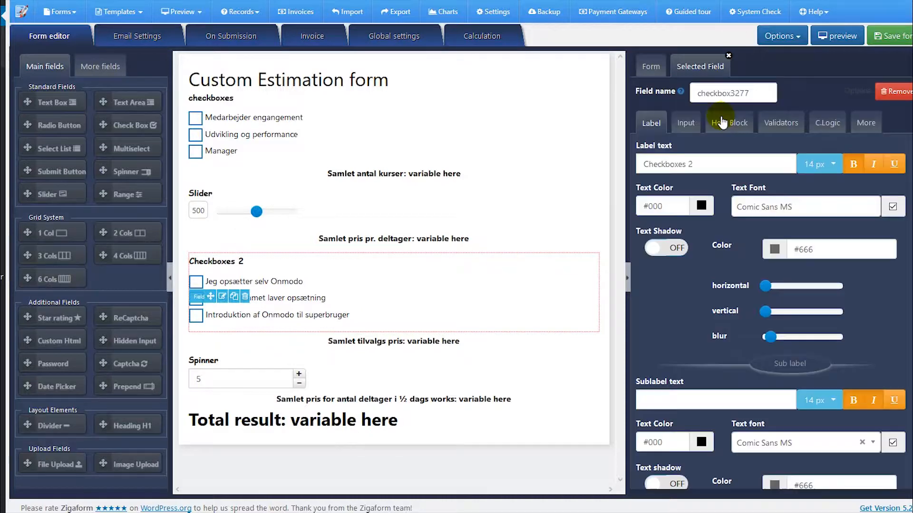
left_click_drag(730, 93, 687, 89)
type("2")
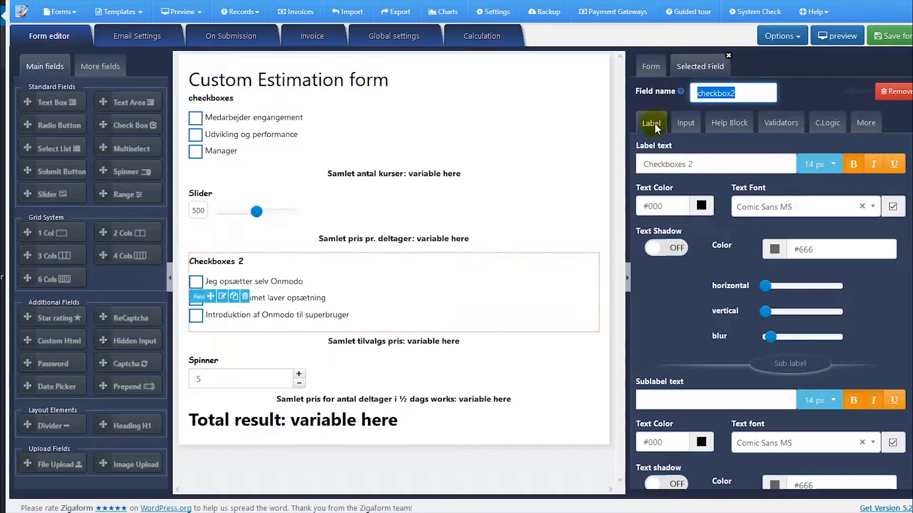
- Shorten the Spinner field's field name to "spinner" and save the form
mouse_move(246, 363)
left_click(222, 382)
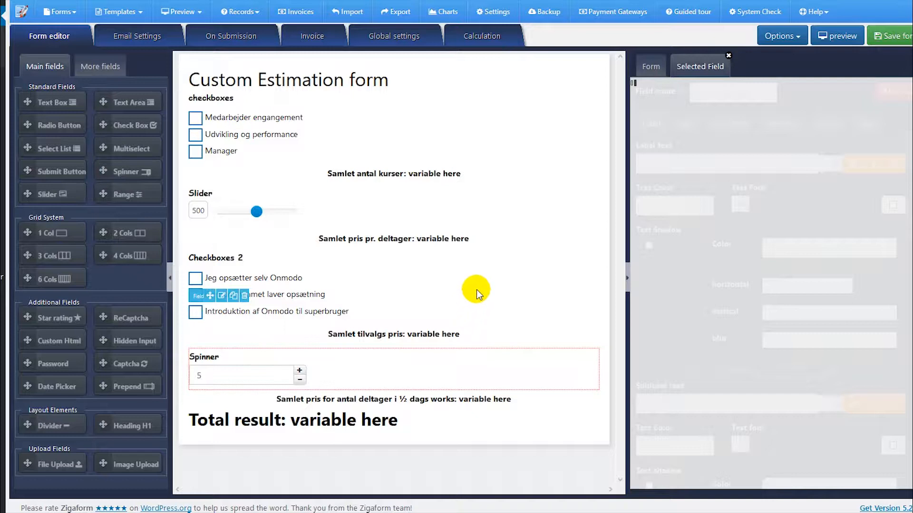
left_click_drag(724, 93, 759, 92)
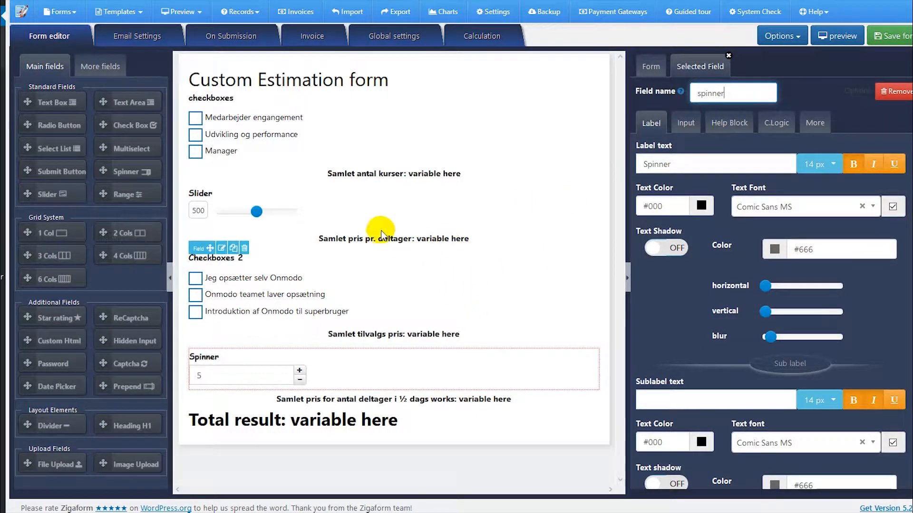
left_click(888, 36)
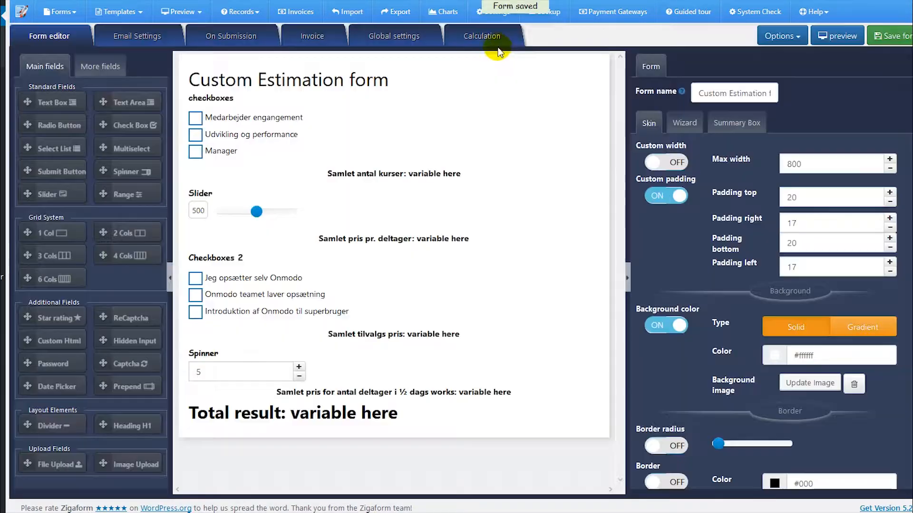
- In the math calculation settings, correct the duplicate "total result" entry below Slider 1 so it is titled "Check boxes 1"
left_click(477, 37)
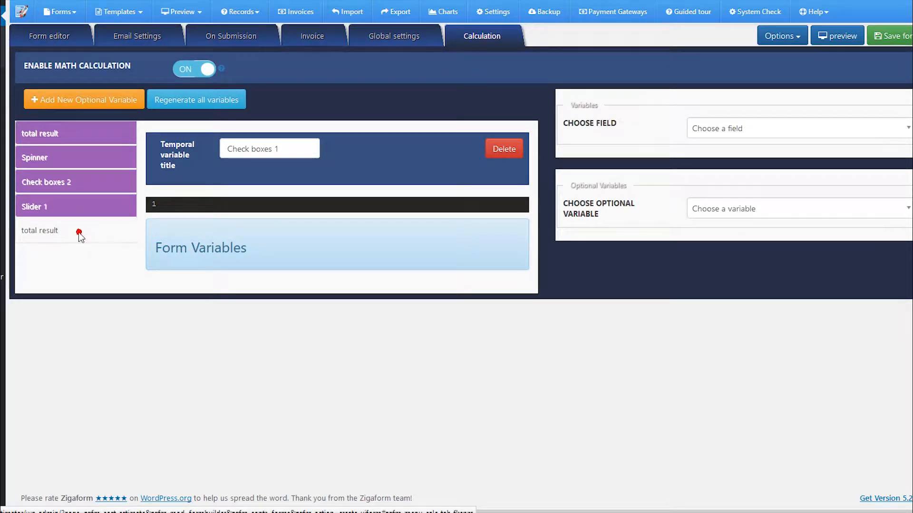
left_click(60, 208)
left_click(61, 231)
left_click(62, 208)
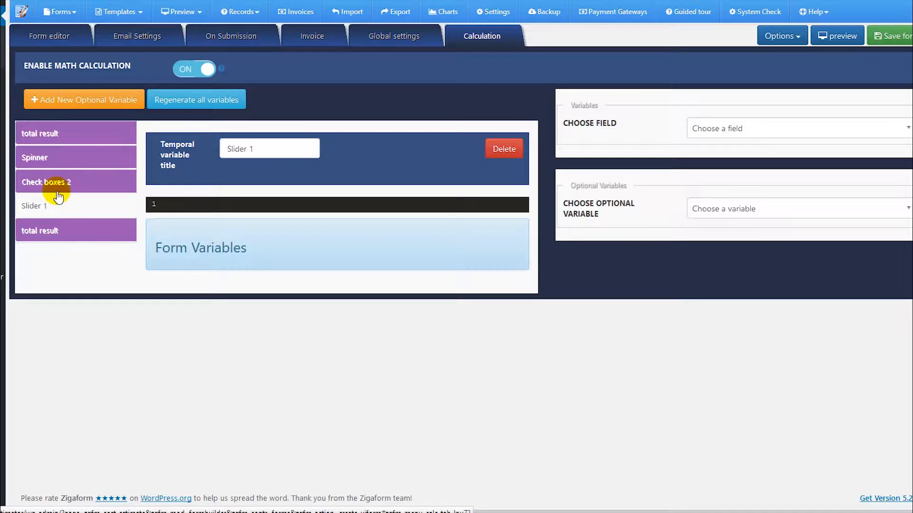
left_click(60, 135)
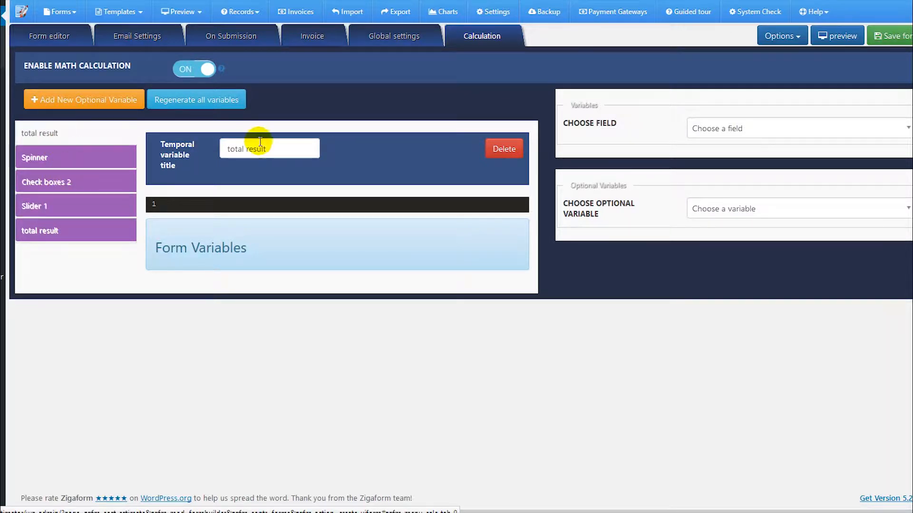
left_click(79, 164)
left_click(49, 227)
left_click(280, 151)
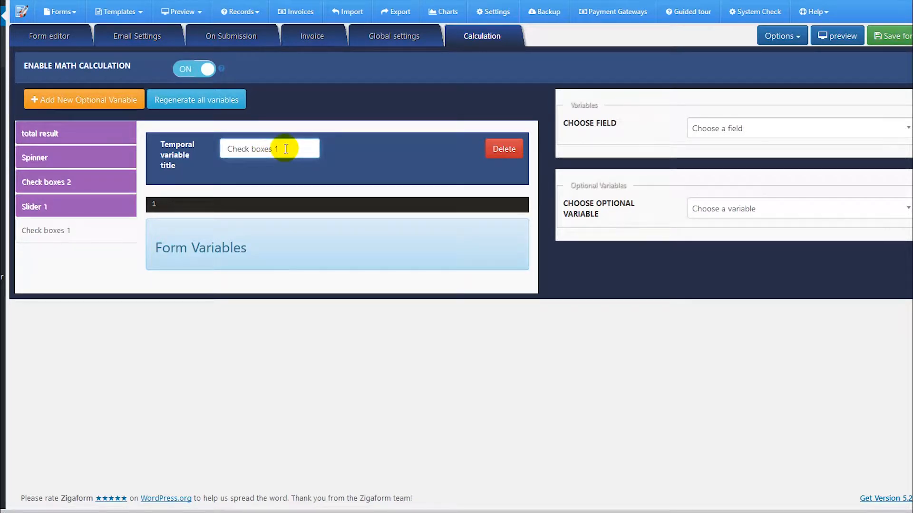
left_click(69, 213)
left_click(59, 238)
- Consult the Word price specification for the first check boxes' course values and the hidden Course value formula
left_click(218, 202)
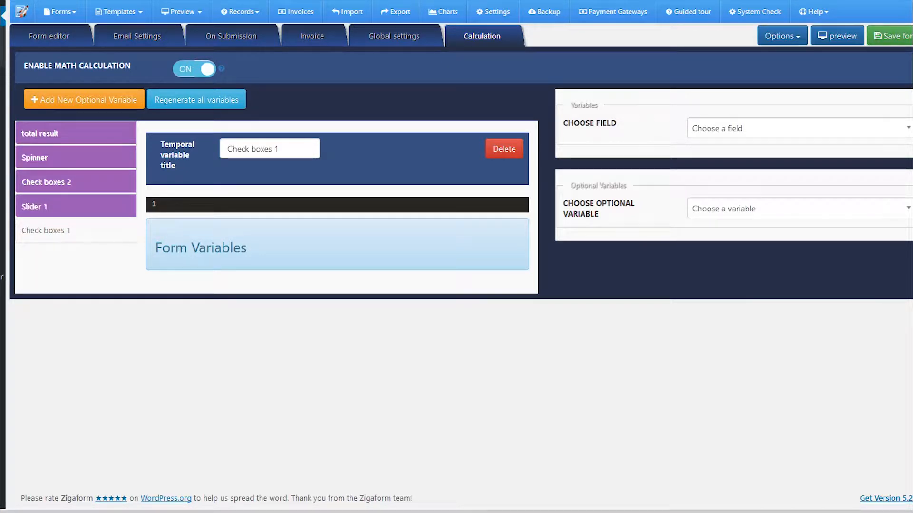
left_click_drag(399, 0, 461, 23)
left_click(292, 190)
left_click_drag(260, 189, 242, 190)
left_click(303, 228)
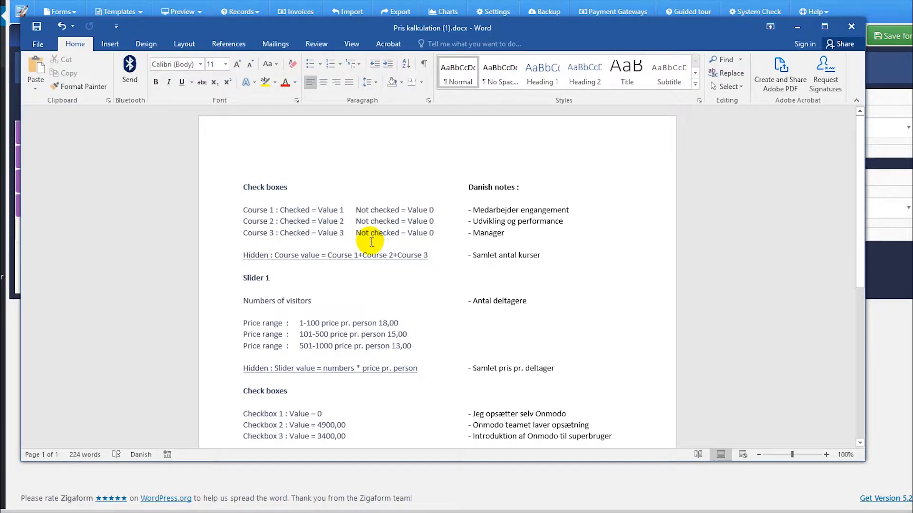
left_click_drag(428, 255, 329, 256)
key("ctrl+u")
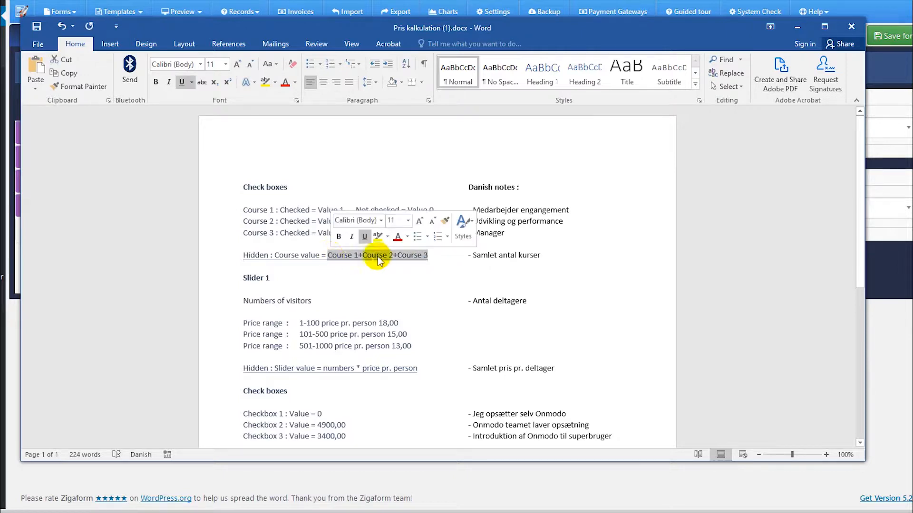
left_click(373, 257)
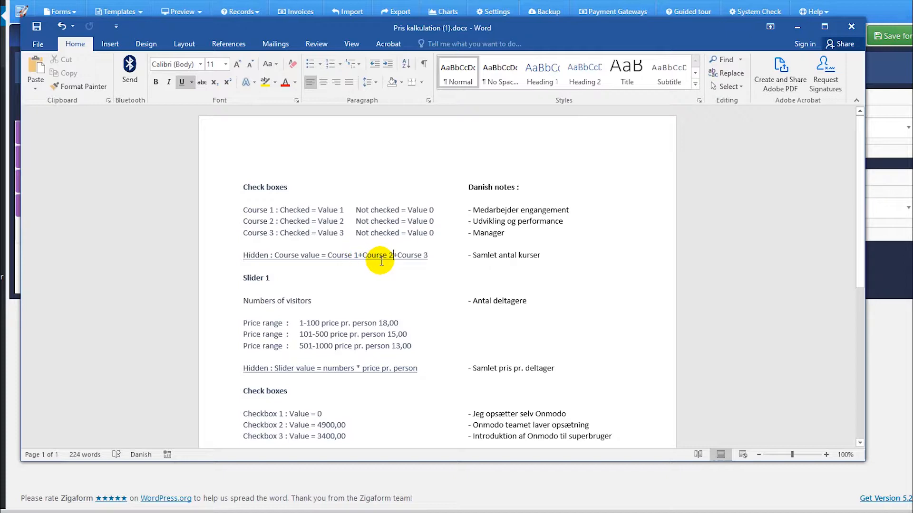
left_click(363, 256)
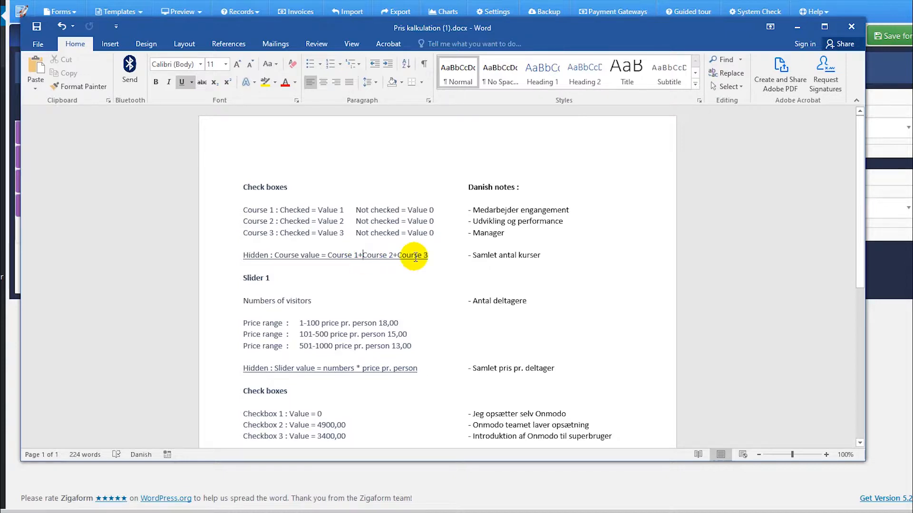
mouse_move(517, 28)
left_mouse_down()
mouse_move(500, 27)
mouse_move(527, 38)
mouse_move(0, 52)
left_mouse_up()
- Begin the Check boxes 1 variable's code with "var tmp_cost="
left_click(180, 207)
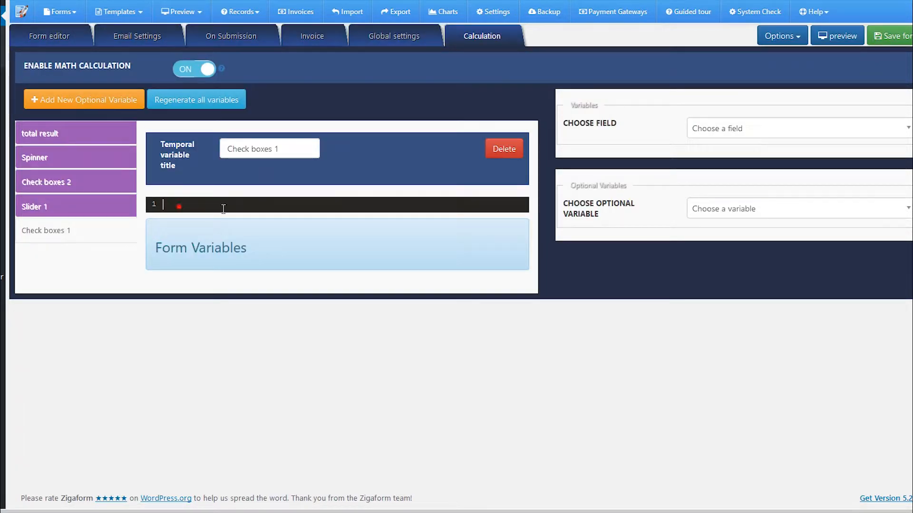
type("var")
key("BackSpace")
key("BackSpace")
key("BackSpace")
key("BackSpace")
key("BackSpace")
key("BackSpace")
left_click(699, 129)
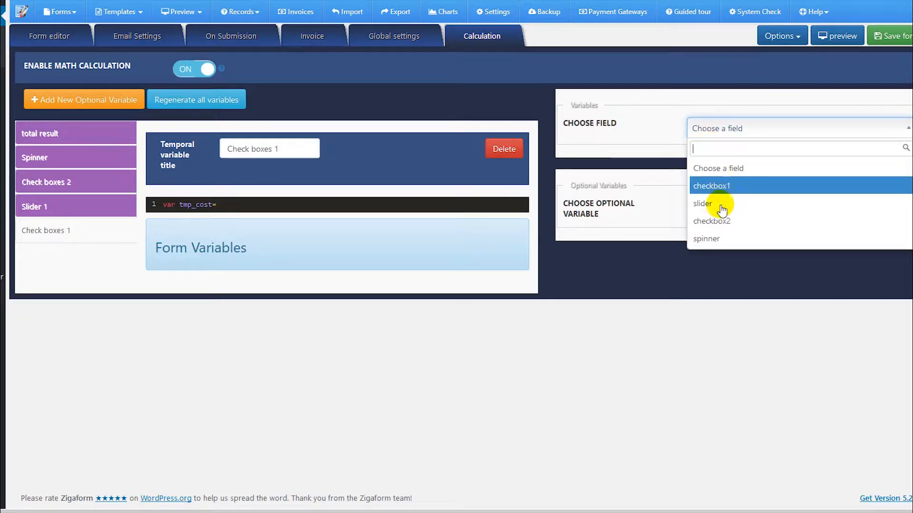
left_click(717, 186)
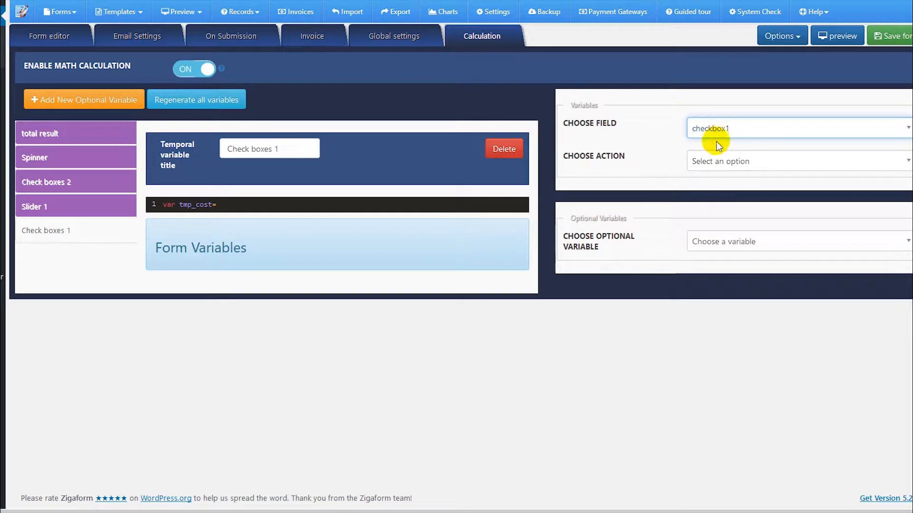
left_click(727, 161)
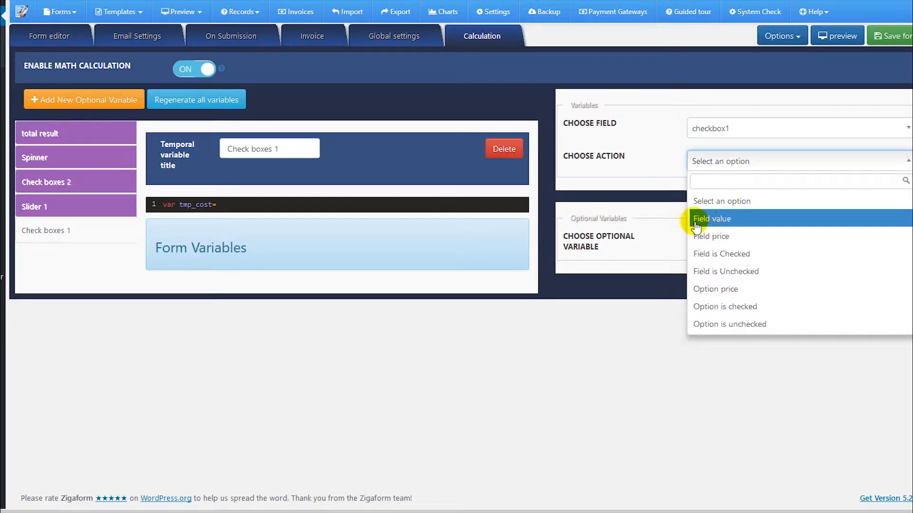
- Examine the option prices set for the checkbox1 field in the form editor
left_click(62, 38)
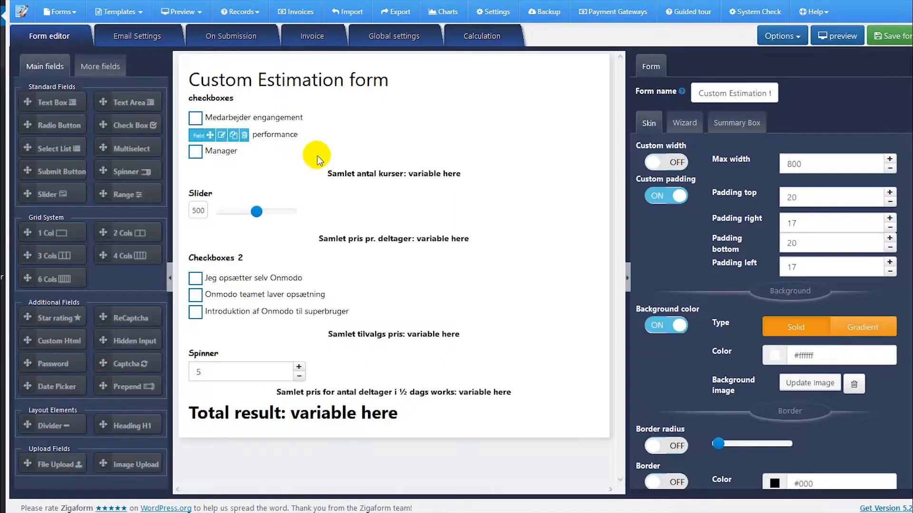
left_click(222, 135)
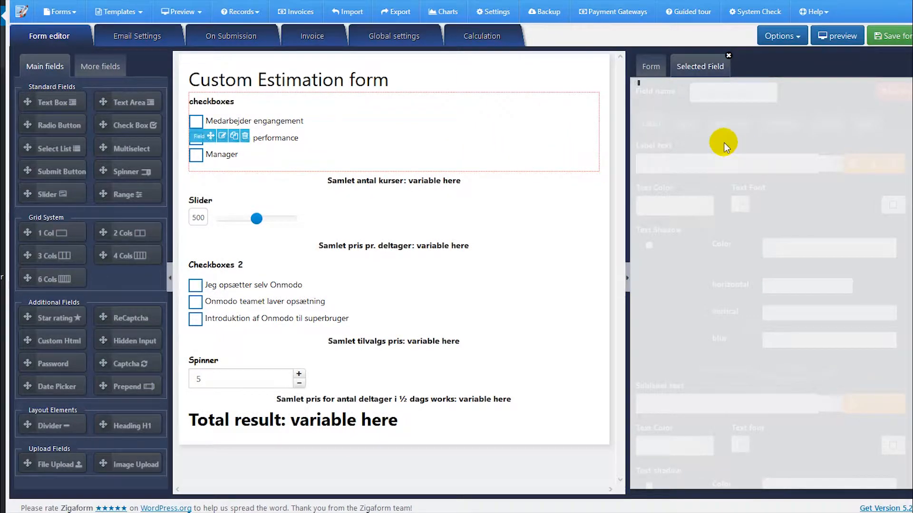
left_click(685, 124)
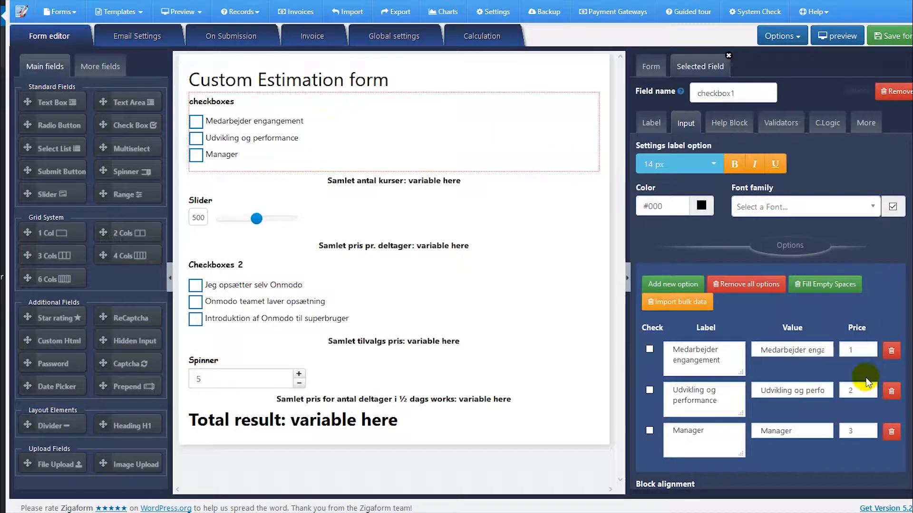
- In the Check boxes 1 calculation, assign checkbox1's Field price variable, fld_uize3ktl64a_price, to tmp_cost
left_click(480, 36)
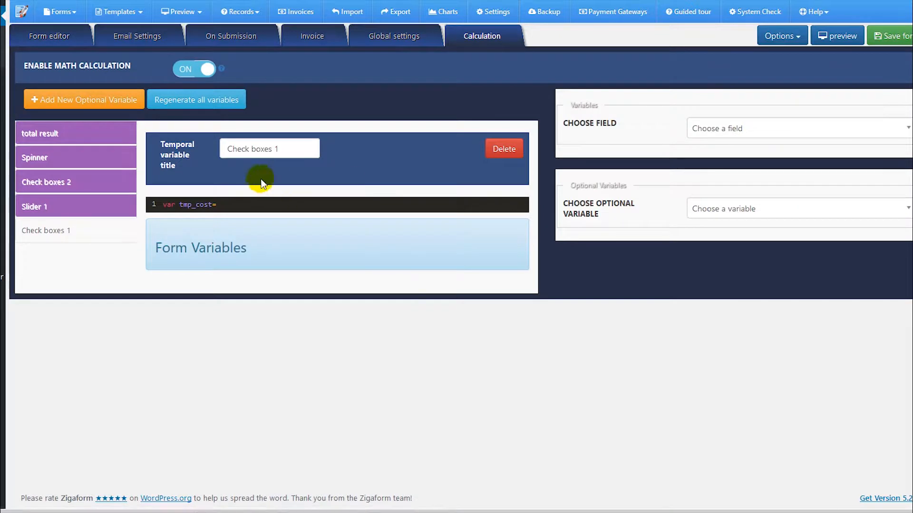
left_click(226, 204)
left_click(736, 129)
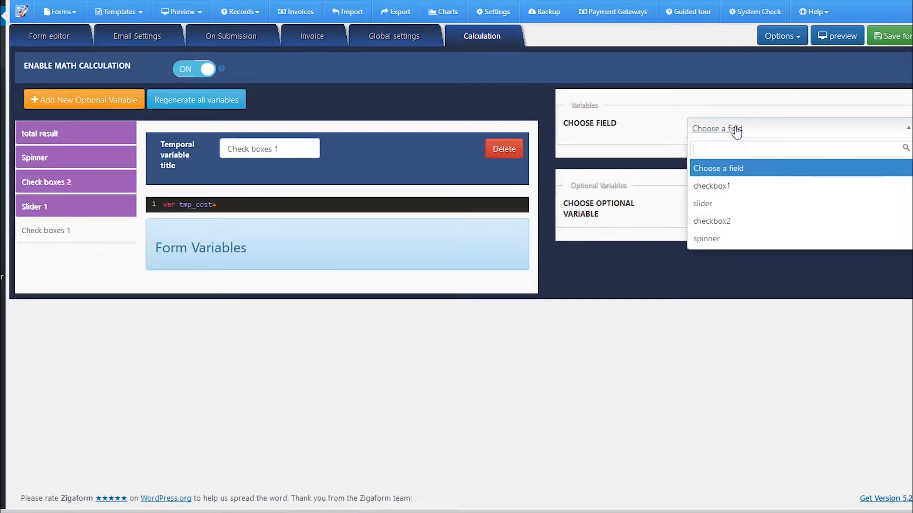
left_click(725, 186)
left_click(715, 163)
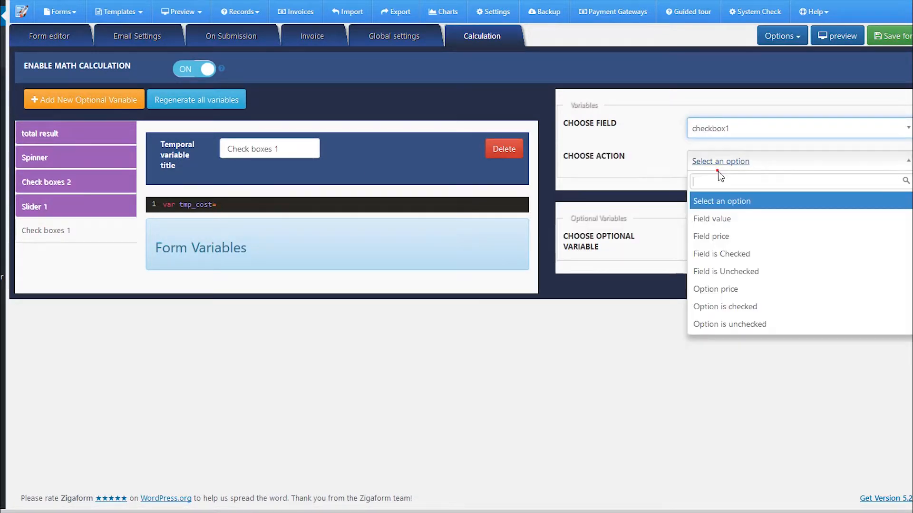
left_click(712, 237)
left_click(627, 230)
double_click(627, 231)
key("ctrl+c")
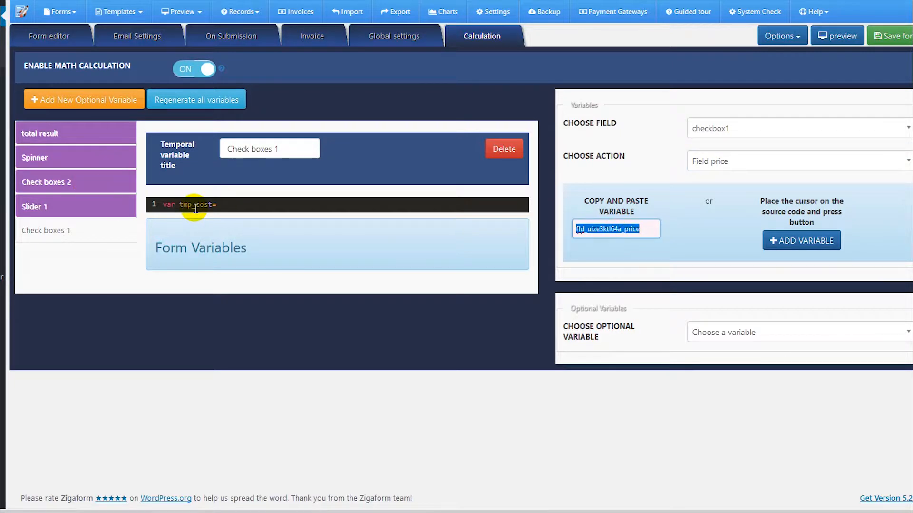
left_click(235, 205)
key("ctrl+v")
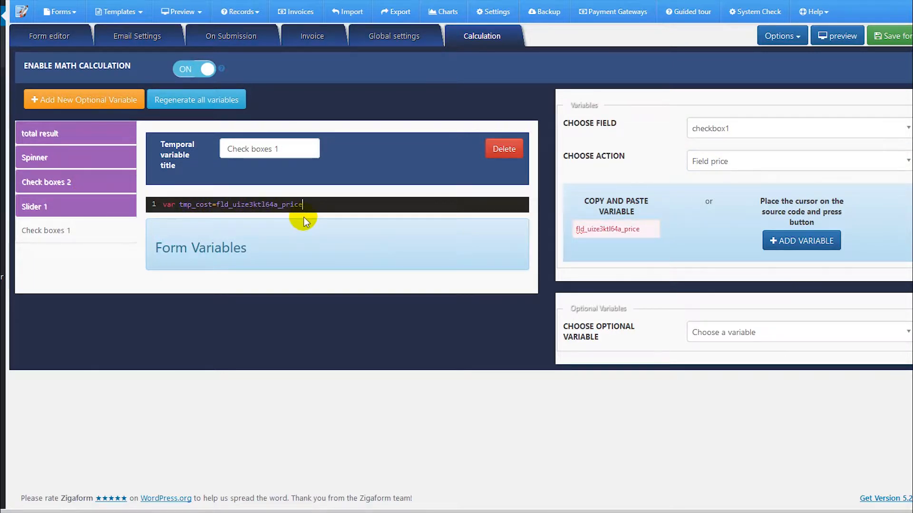
- Terminate the tmp_cost assignment with a semicolon and add "return tmp_cost;" two lines below it
type(";")
key("Return")
key("Return")
type("return tmp")
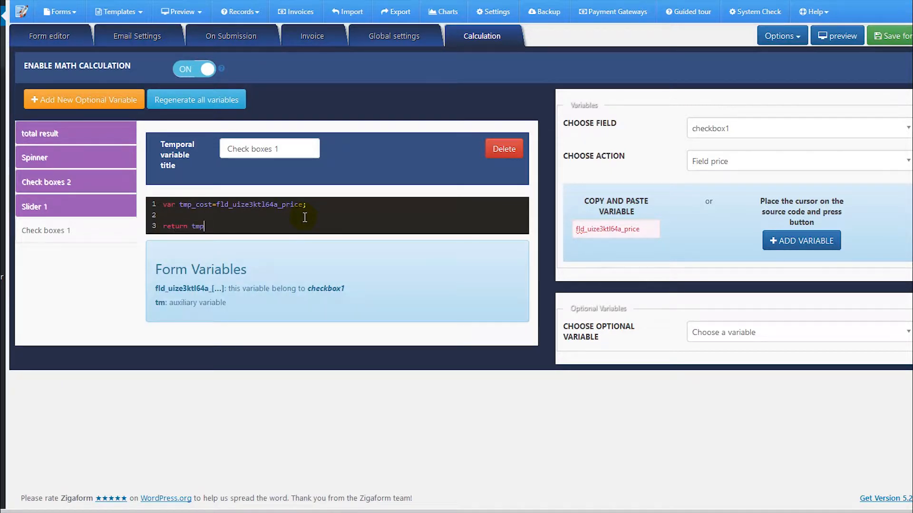
type("_cost;")
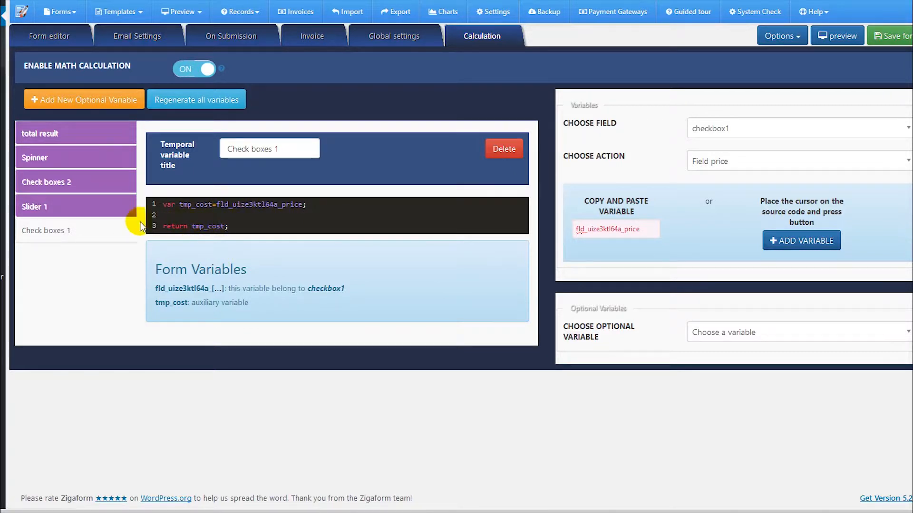
- Open the Slider 1 variable and review its price ranges and hidden Slider value formula in the Word specification
left_click(66, 206)
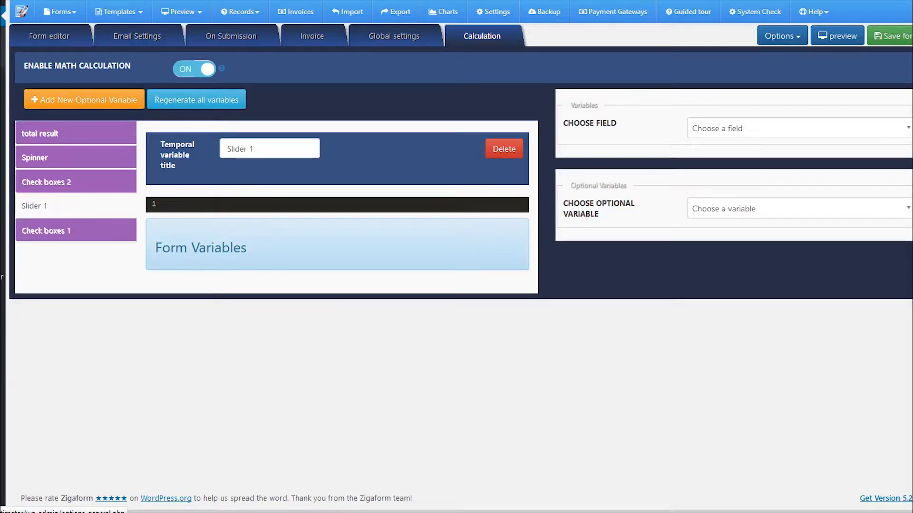
left_click_drag(1, 50, 553, 40)
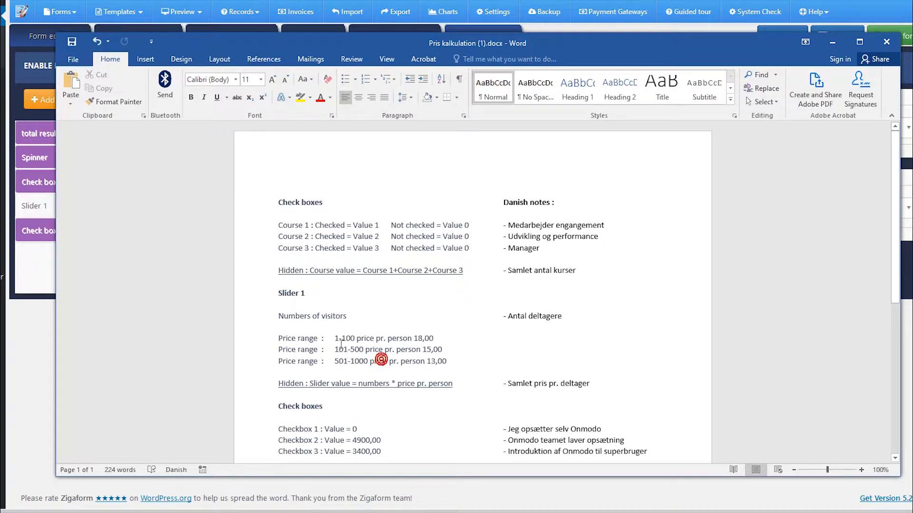
left_click_drag(335, 339, 295, 341)
left_click(443, 362)
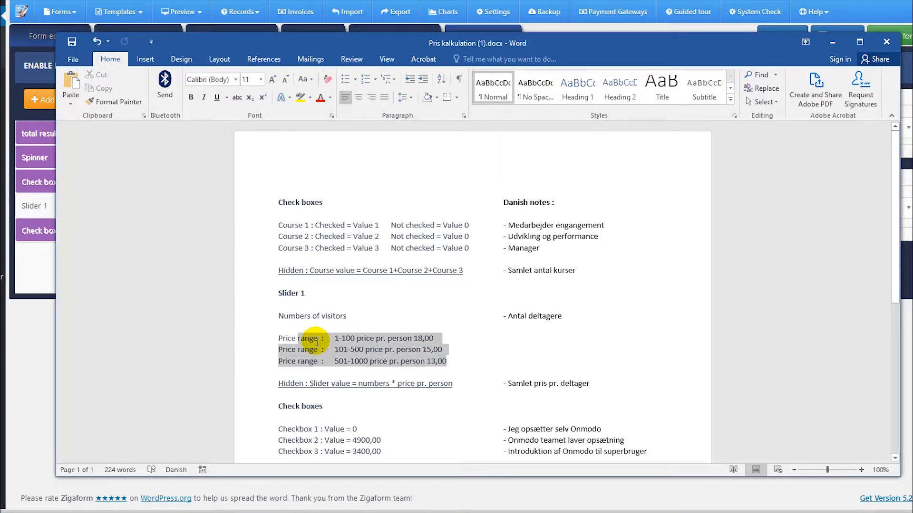
left_click(362, 381)
left_click(429, 384)
left_click_drag(452, 383, 358, 383)
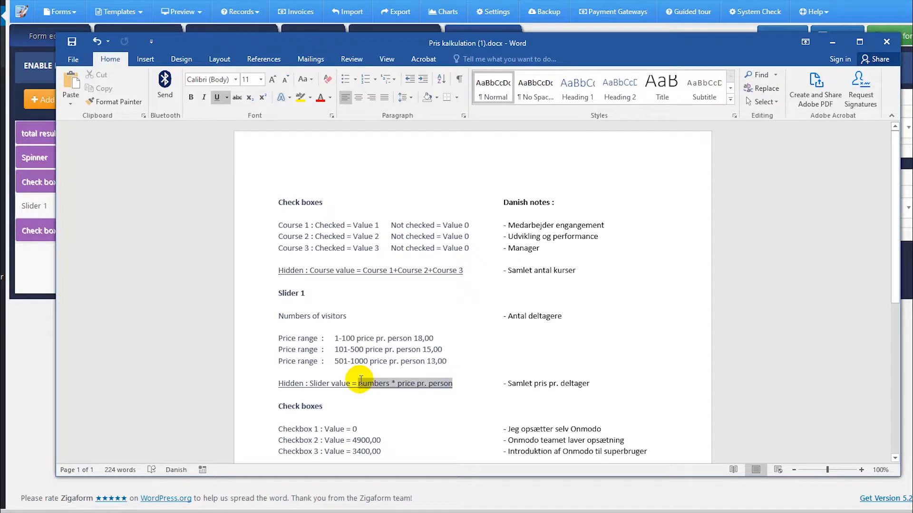
left_click_drag(560, 41, 0, 41)
- Begin the Slider 1 calculation code with the declaration "var tmp_subtotal="
left_click(184, 208)
type("var")
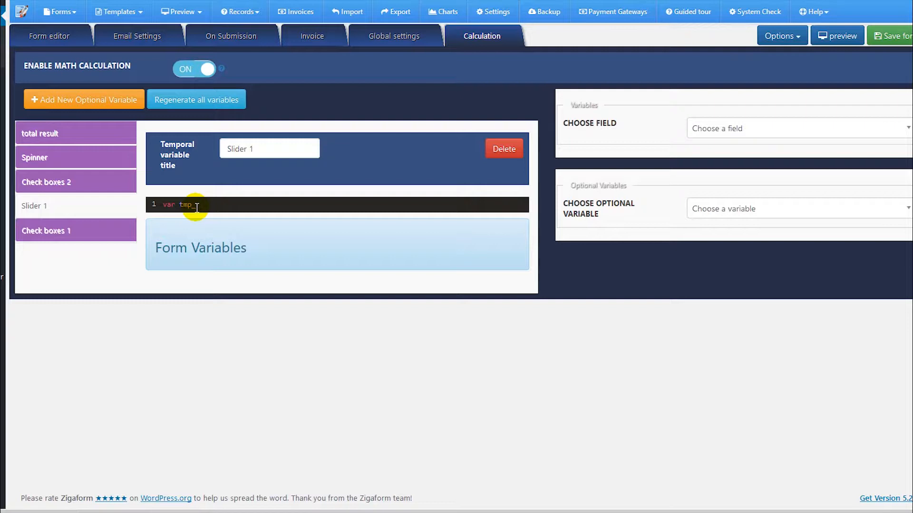
type("tmp_subtotal=")
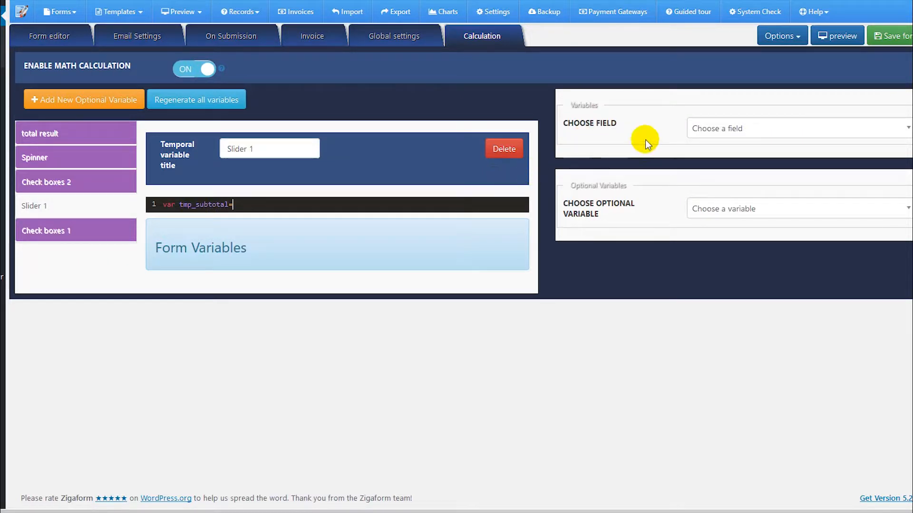
- Assign the slider's Field value variable, fld_ui2yftzg2nx_value, to tmp_subtotal, ending the statement with a semicolon and two new lines
left_click(724, 132)
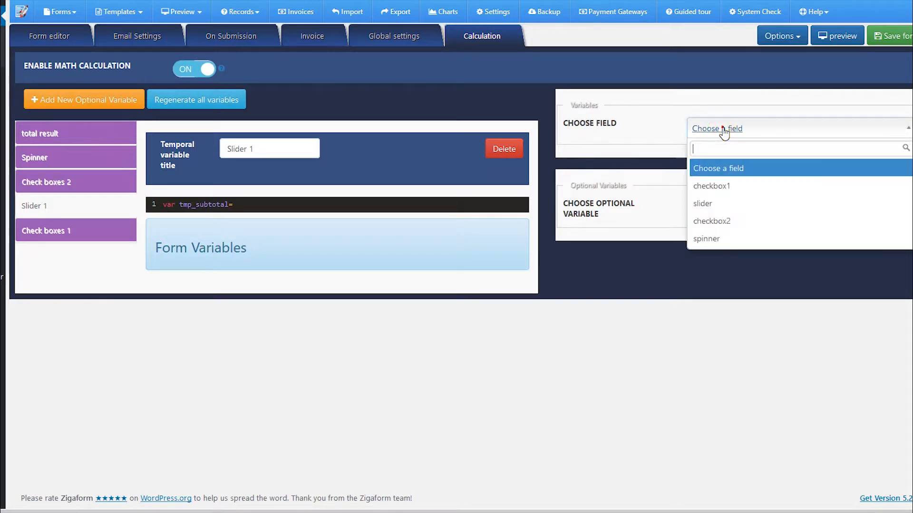
left_click(706, 205)
left_click(713, 162)
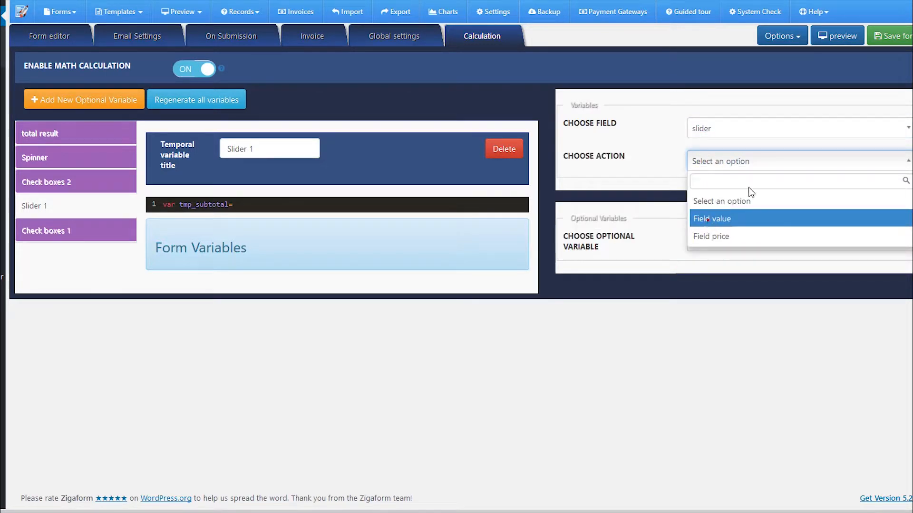
left_click(706, 216)
double_click(639, 229)
key("ctrl+c")
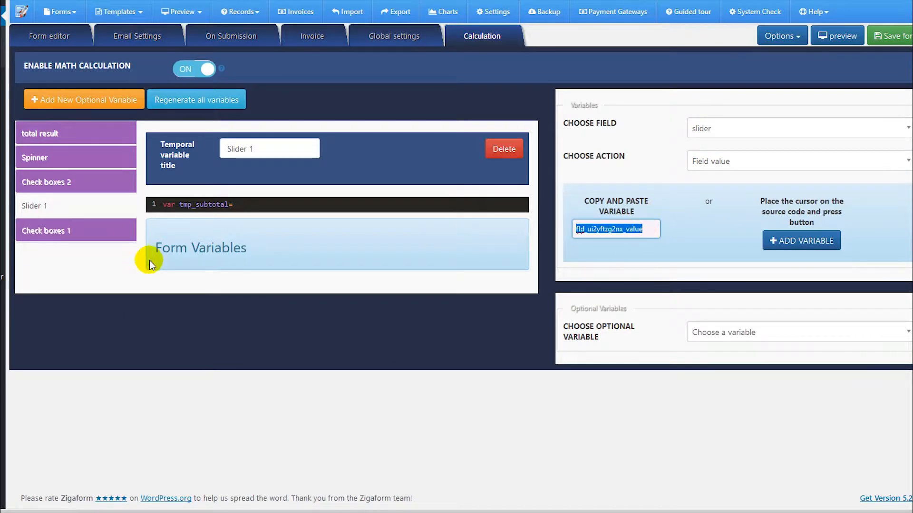
left_click(256, 209)
key("ctrl+v")
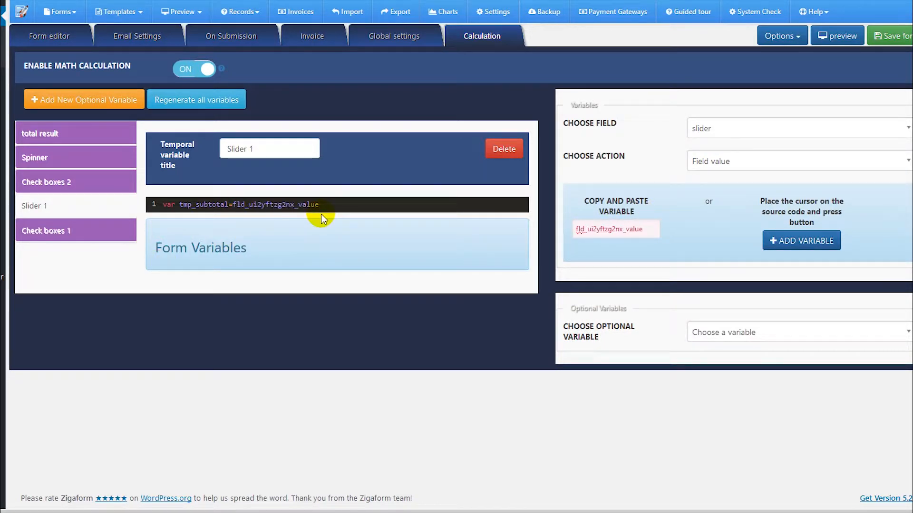
type(";")
key("Return")
key("Return")
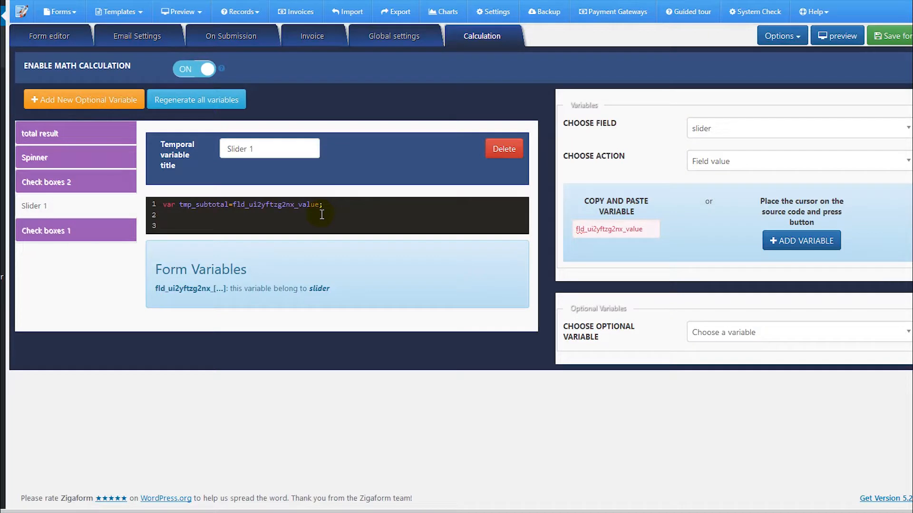
- Add the comment "/*getting the value of slider field*/" above the tmp_subtotal declaration and extra blank lines to the code
left_click_drag(232, 204, 201, 204)
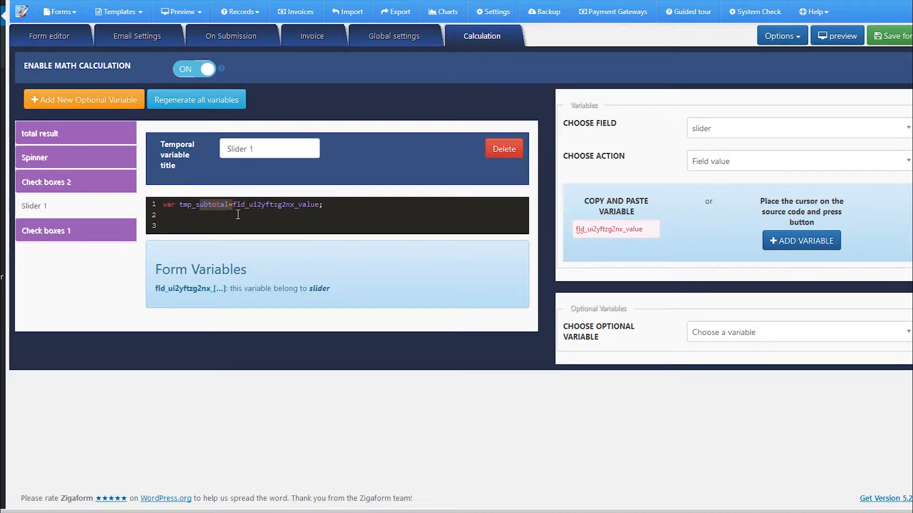
key("Home")
key("Return")
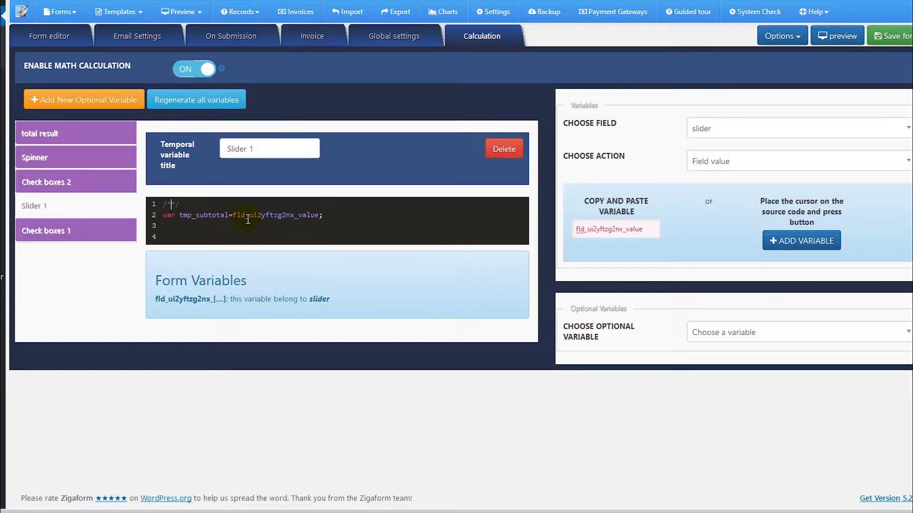
type("/*getting the value of slider field")
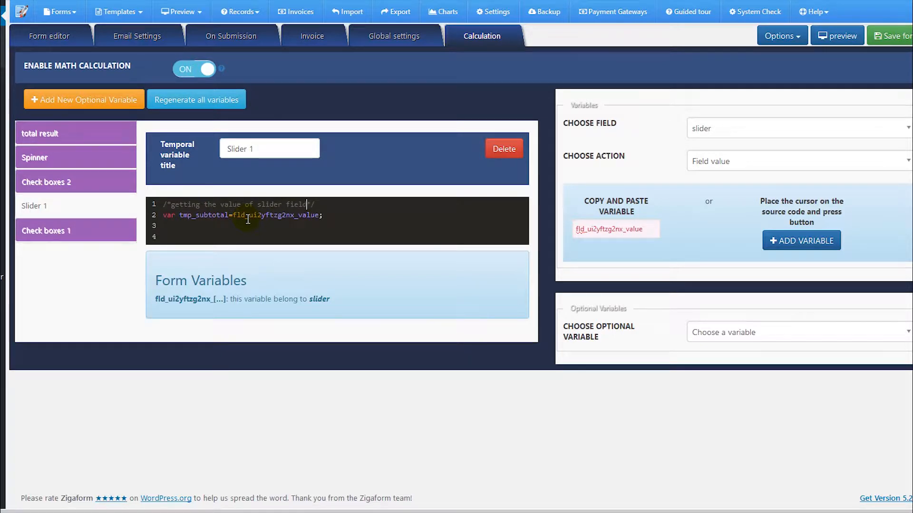
key("Return")
key("Return")
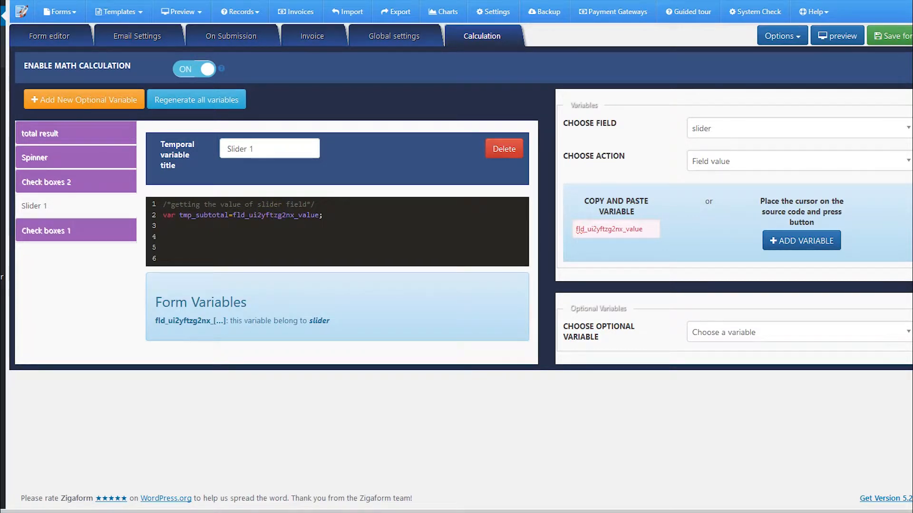
- Review the Slider 1 price ranges per person in the Word specification and return to the Slider 1 code
left_click_drag(1, 48, 609, 24)
left_click_drag(297, 330, 415, 344)
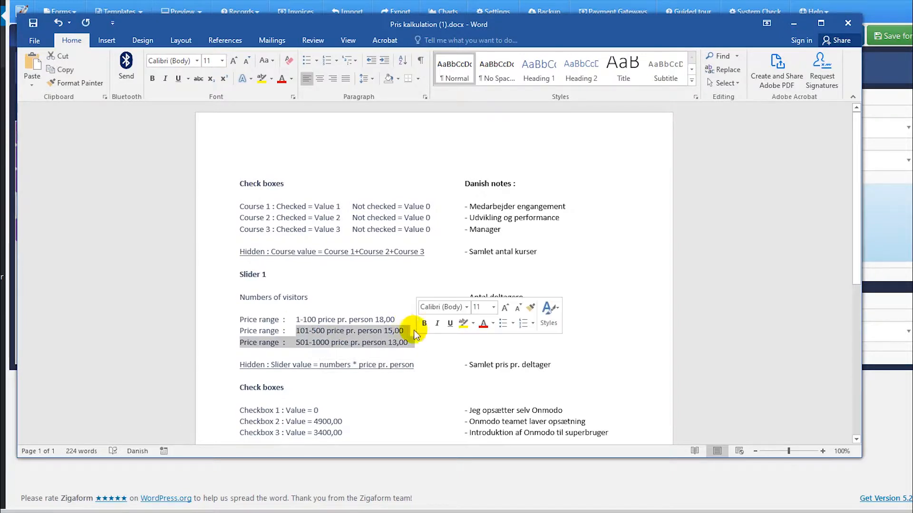
left_click_drag(544, 26, 0, 34)
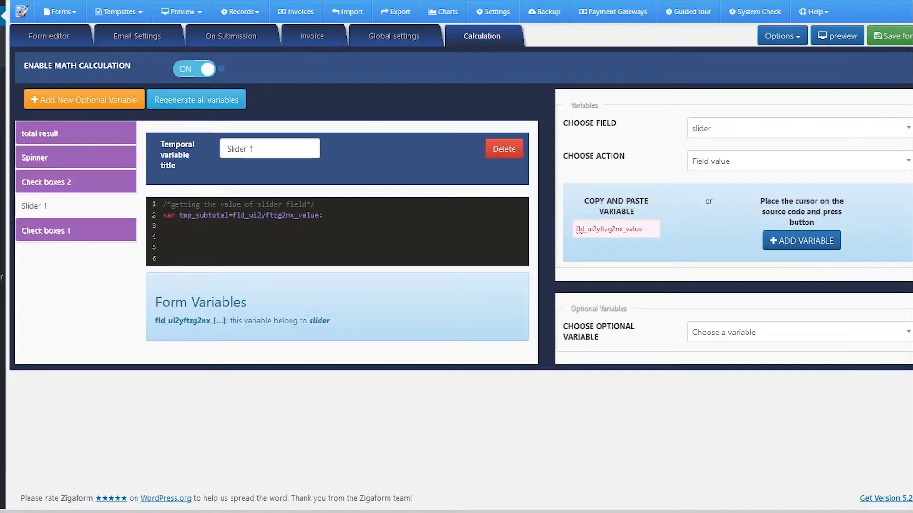
left_click(188, 240)
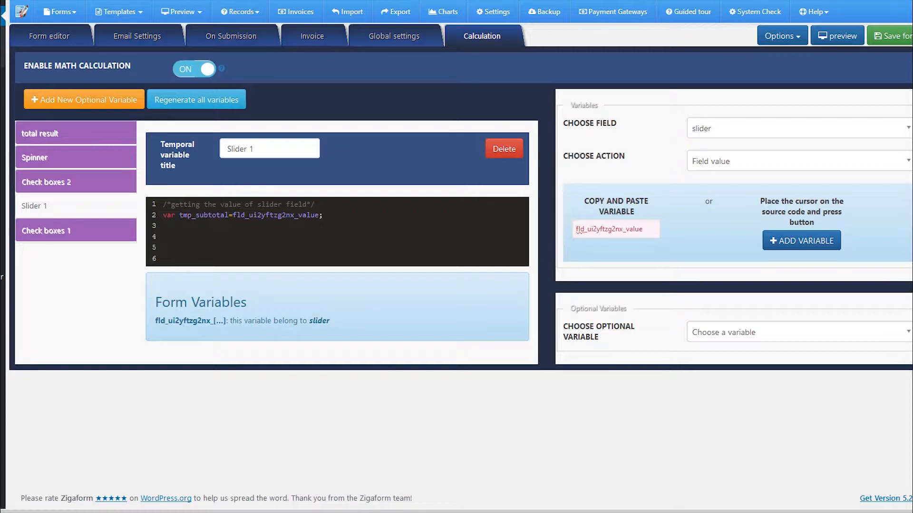
- Switch to the JS Conditions reference page and study the syntax of the else if statement, including its conditions and else block
key("alt+Tab")
left_click(332, 248)
scroll(324, 265, "down", 1)
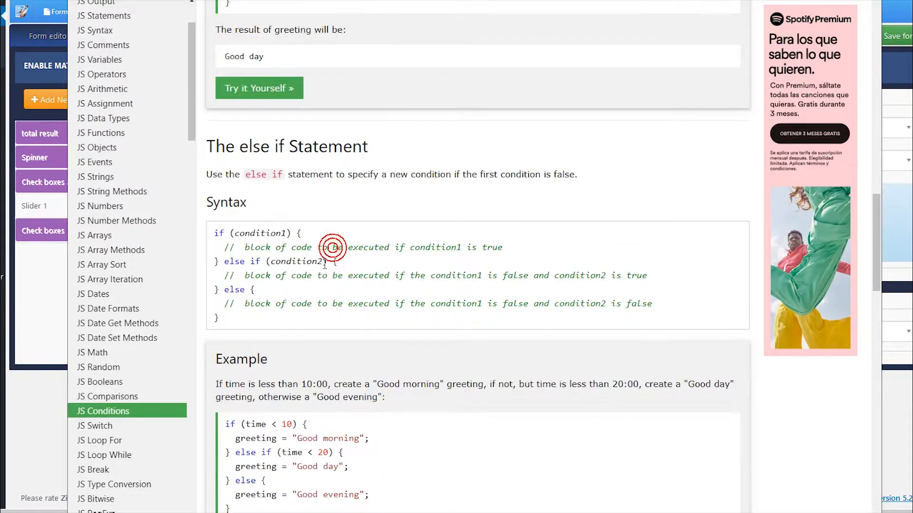
left_click_drag(208, 148, 321, 150)
left_click(302, 229)
left_click_drag(214, 233, 316, 238)
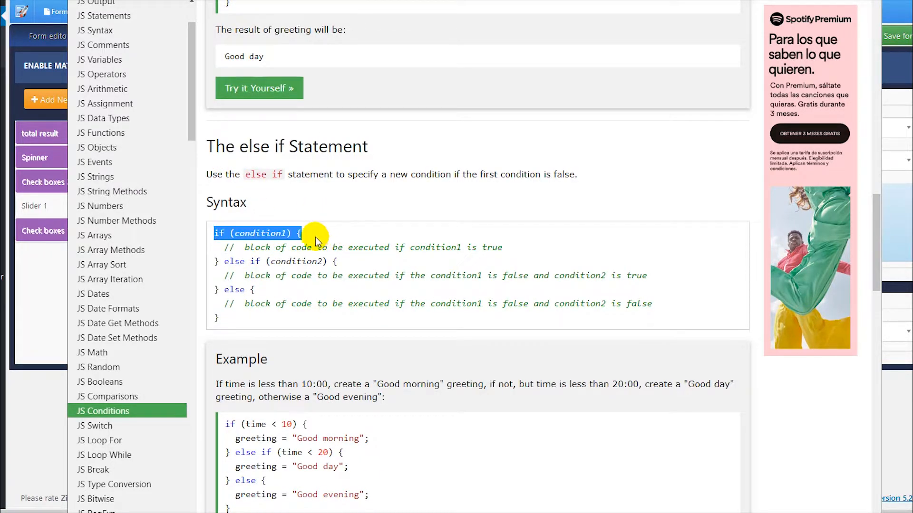
left_click(270, 233)
left_click_drag(260, 233, 314, 234)
left_click(238, 248)
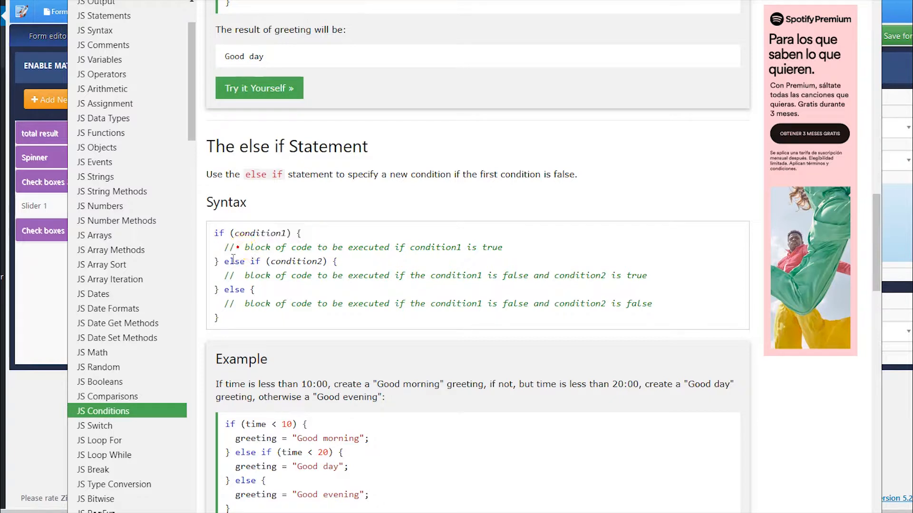
left_click_drag(232, 243, 375, 247)
left_click(265, 259)
left_click_drag(251, 261, 357, 261)
left_click_drag(227, 295, 294, 299)
left_click(314, 299)
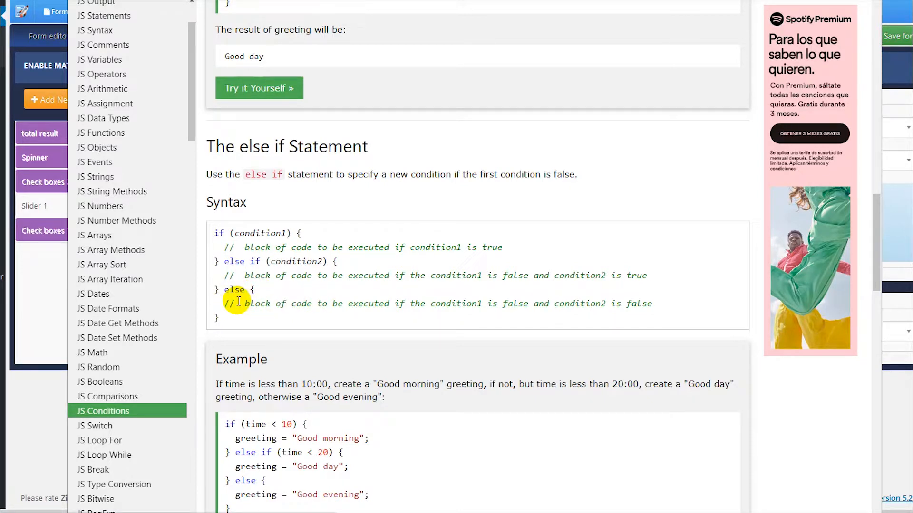
left_click_drag(240, 303, 312, 303)
left_click(287, 269)
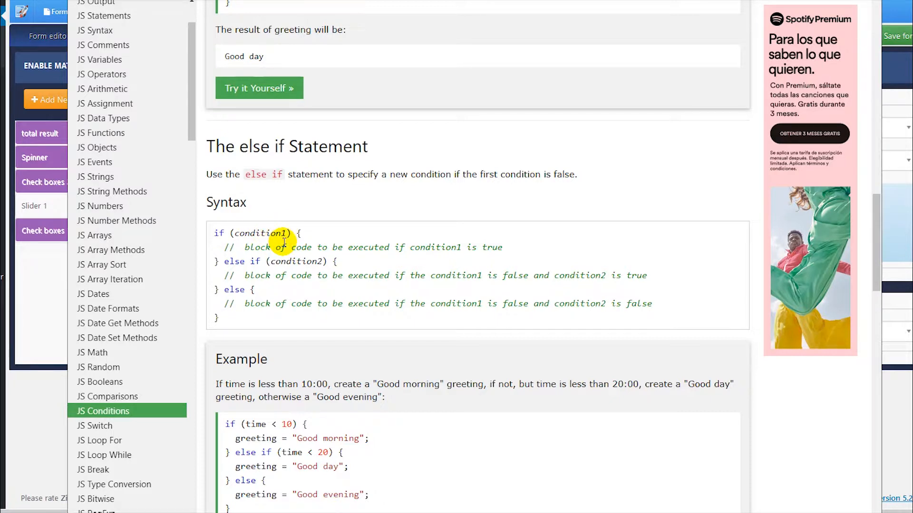
left_click(278, 262)
left_click(230, 301)
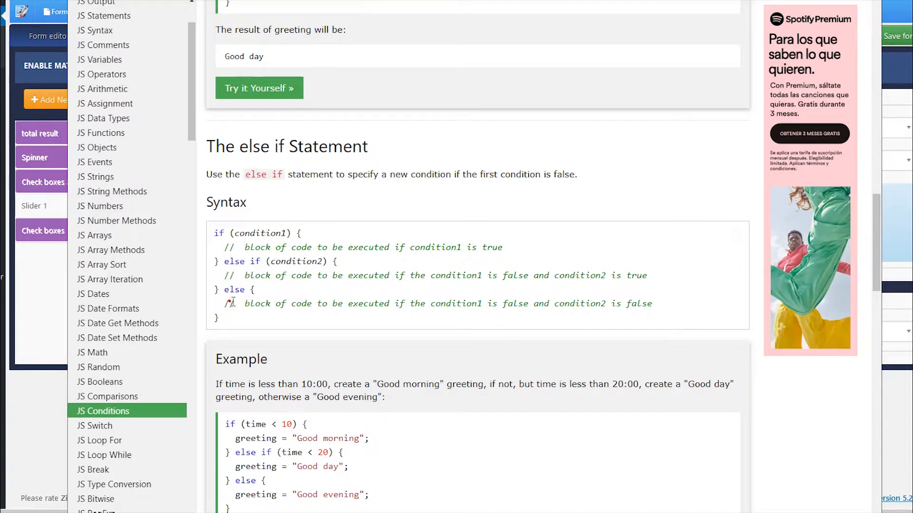
left_click_drag(224, 292, 283, 296)
left_click(283, 297)
left_click_drag(415, 174, 310, 174)
key("alt+Tab")
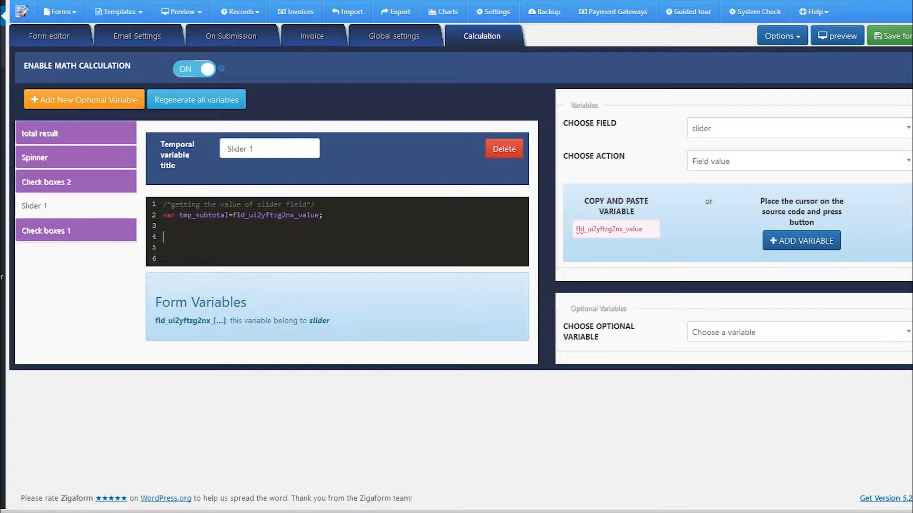
left_click(186, 246)
left_click(177, 233)
type("if()")
- Examine the else if syntax and the greeting example on the JS Conditions reference page
key("alt+Tab")
left_click(311, 245)
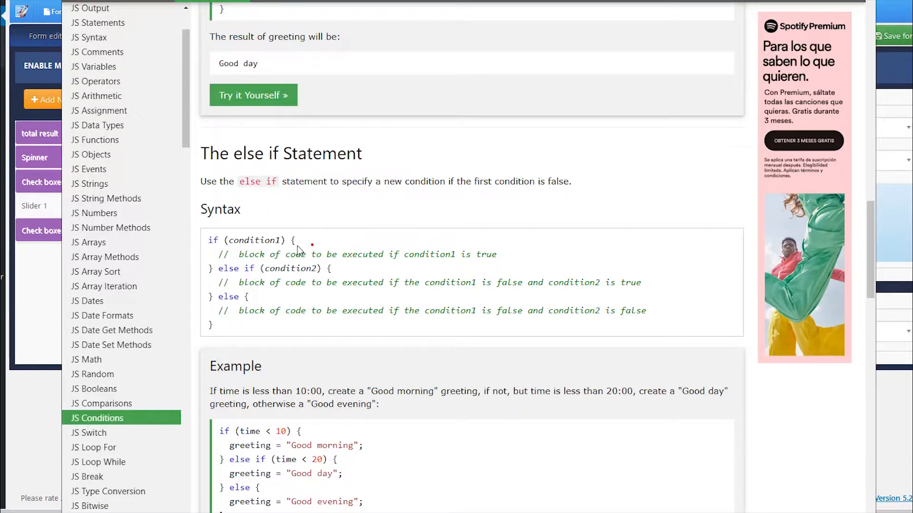
left_click_drag(208, 240, 279, 299)
left_click(298, 299)
left_click_drag(215, 327, 210, 245)
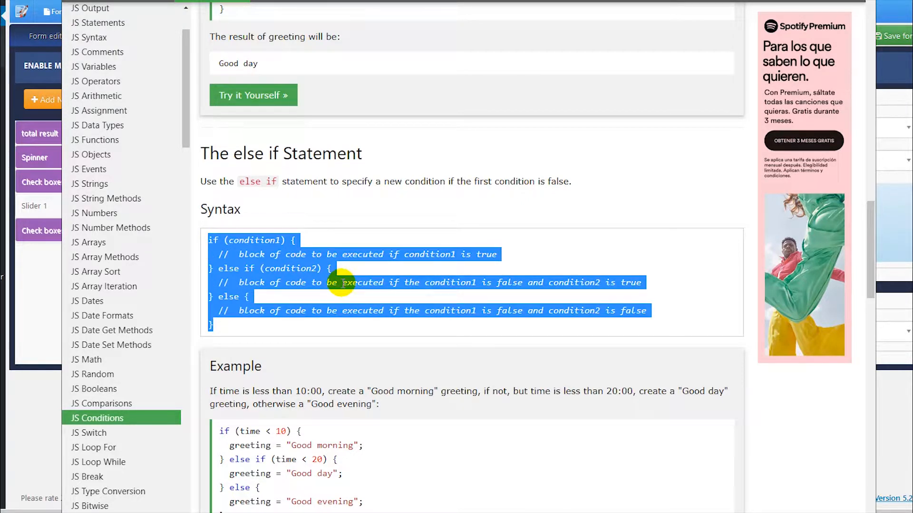
scroll(328, 333, "down", 3)
scroll(291, 367, "up", 1)
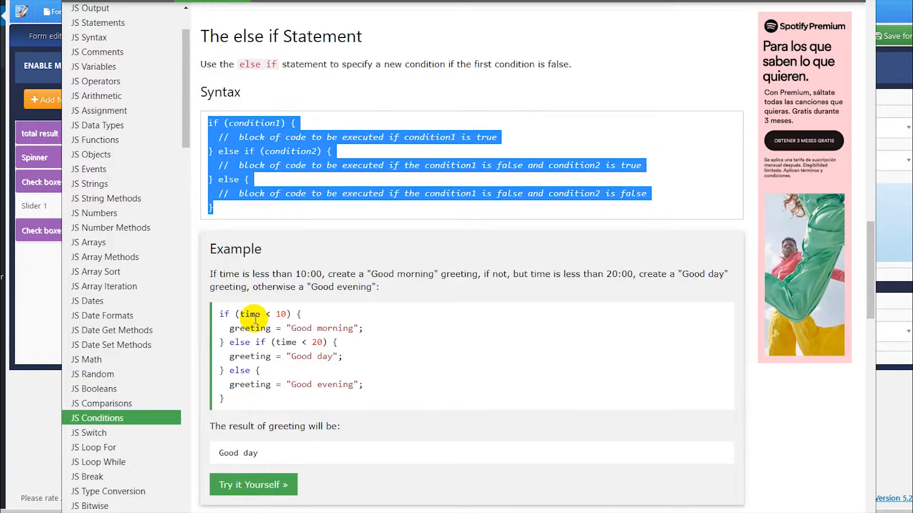
left_click_drag(234, 402, 218, 311)
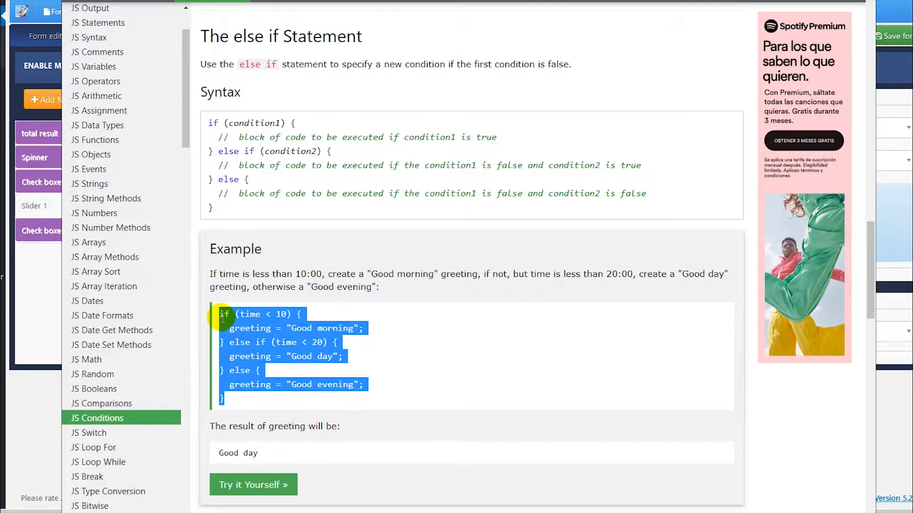
left_click(387, 364)
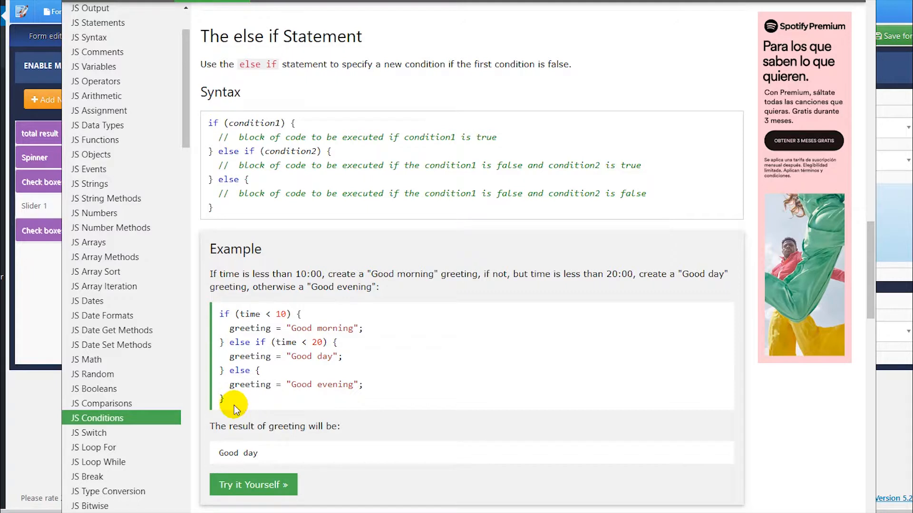
- Copy the else if greeting example and paste it into the Slider 1 code on line 4, replacing "if()"
left_click_drag(232, 397, 219, 313)
key("ctrl+c")
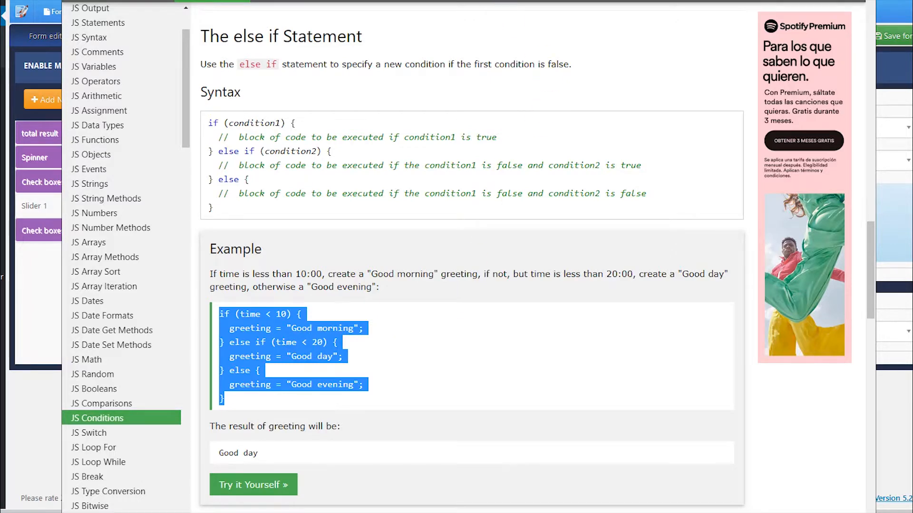
key("alt+Tab")
left_click(224, 243)
left_click_drag(195, 240, 164, 238)
key("ctrl+v")
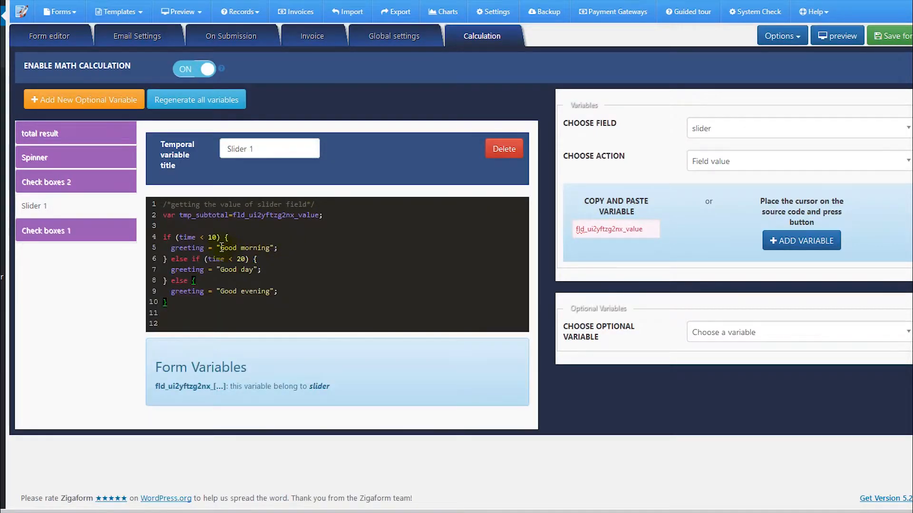
- Replace "time" in the first if condition with tmp_subtotal
left_click_drag(229, 217, 181, 218)
key("ctrl+c")
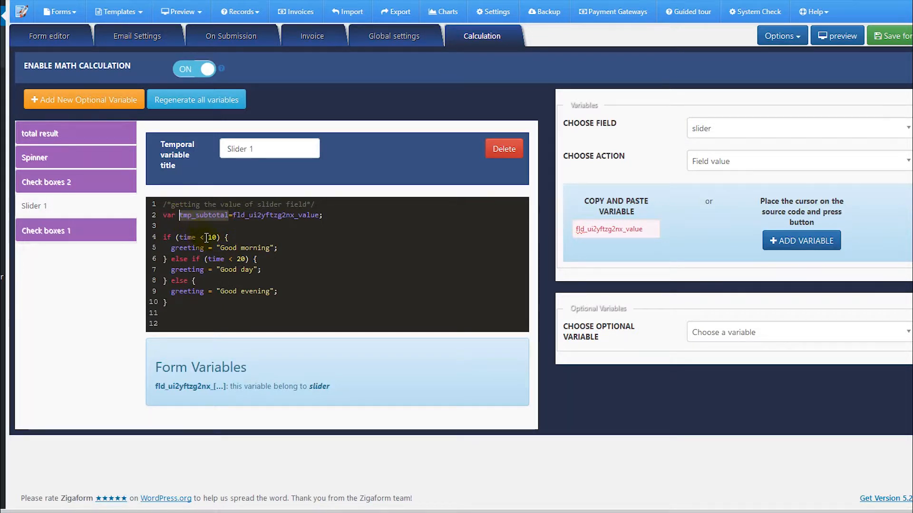
left_click(190, 238)
double_click(191, 239)
key("ctrl+v")
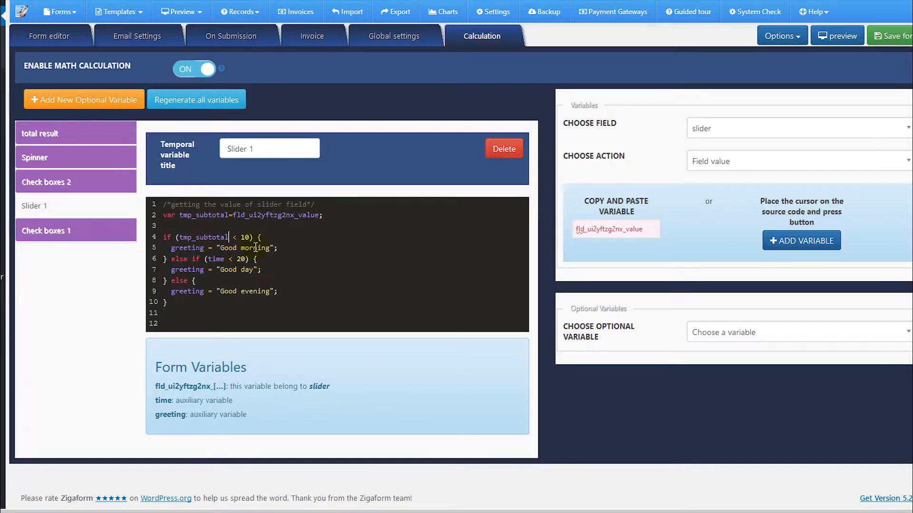
- Check the 1-100 visitor price range for Slider 1 in the Word specification and return to the Zigaform code
left_click_drag(912, 21, 631, 18)
left_click(515, 328)
left_click(495, 315)
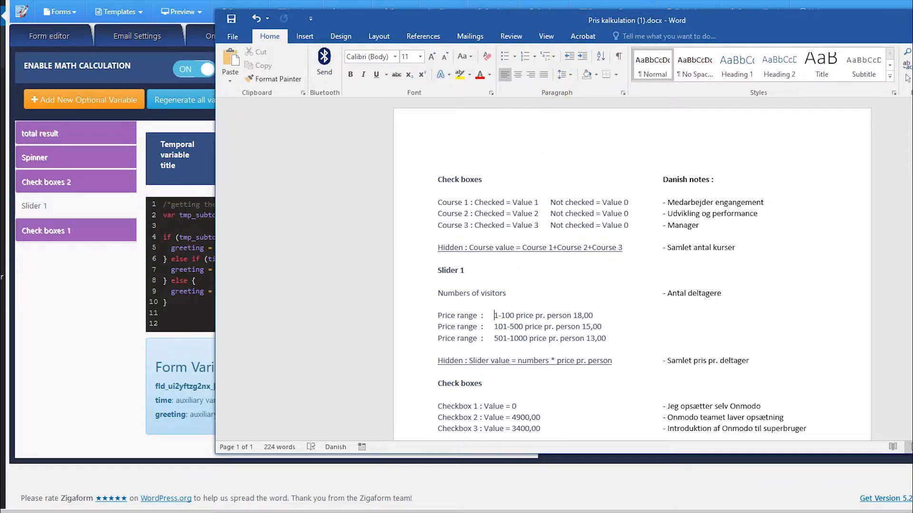
key("alt+Tab")
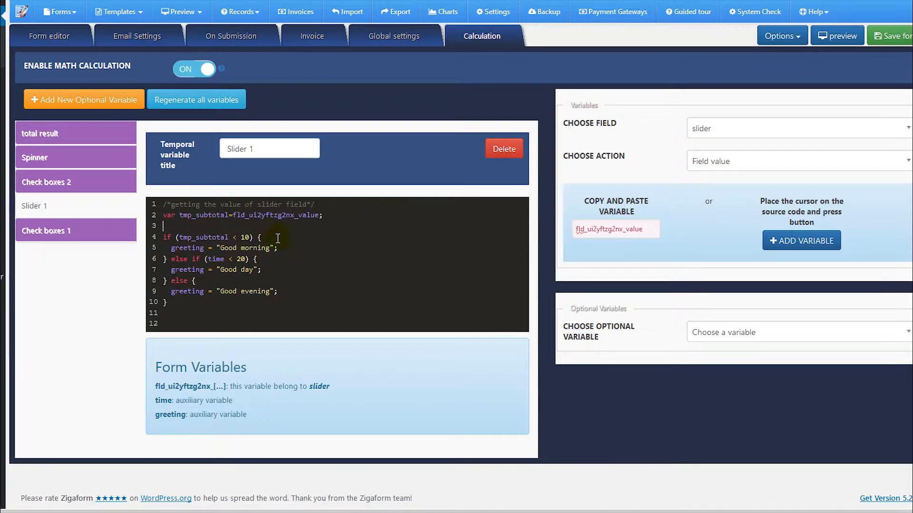
- Declare var tmp_field_value on line 3 and move the slider value fld_ui2yftzg2nx_value from tmp_subtotal to it, ending with a semicolon
key("Return")
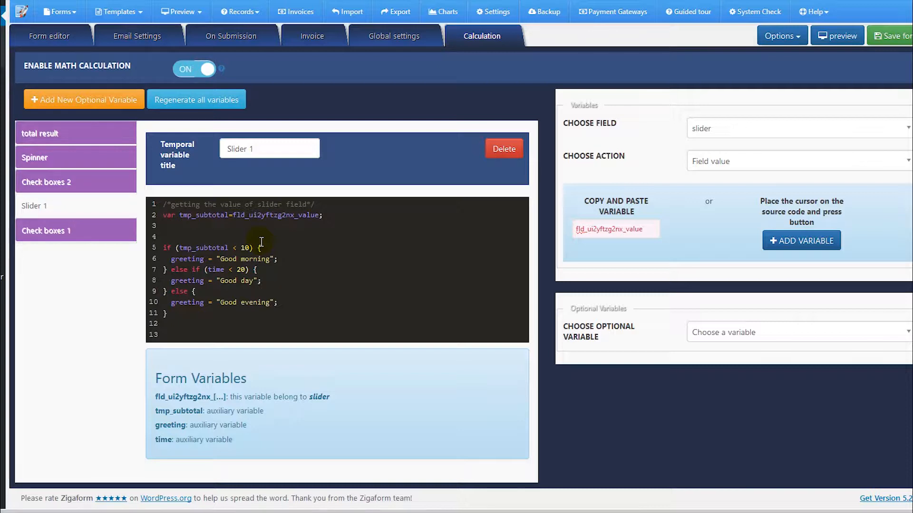
type("va")
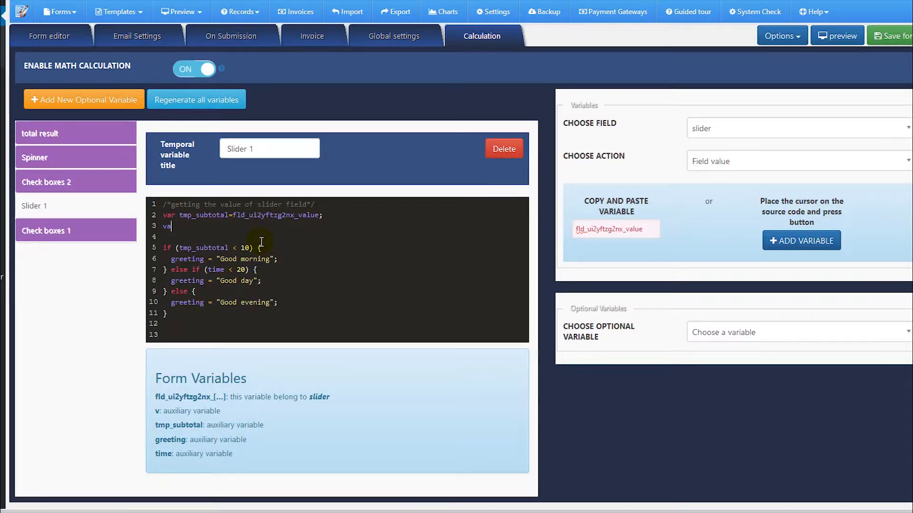
type("r tmp")
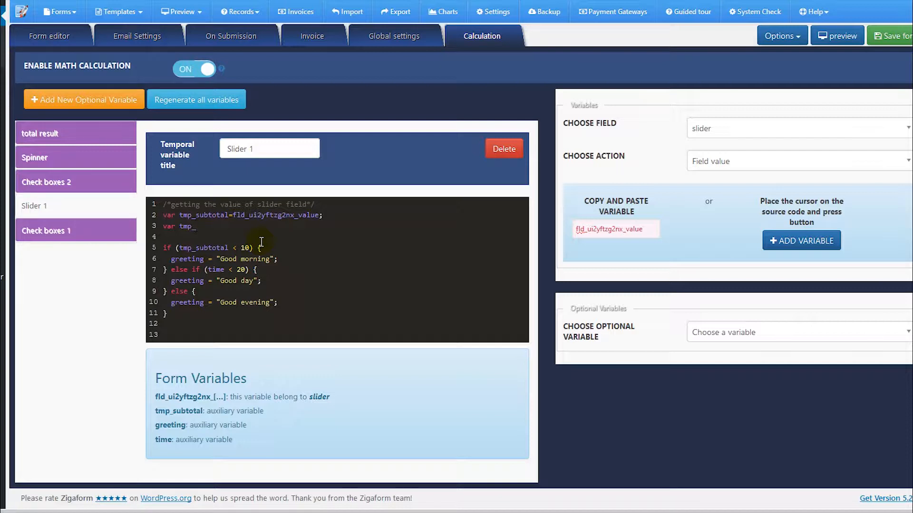
type("_field_value=")
key("shift+End")
key("shift+Left")
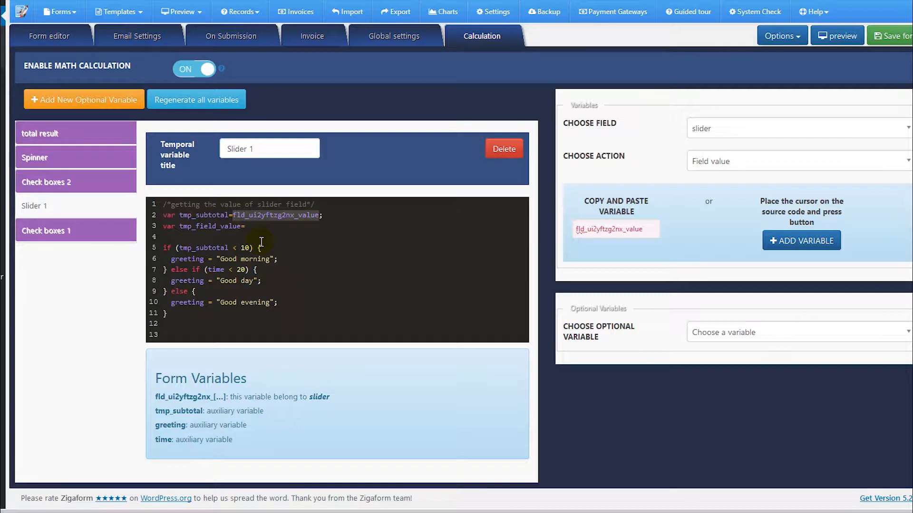
key("ctrl+x")
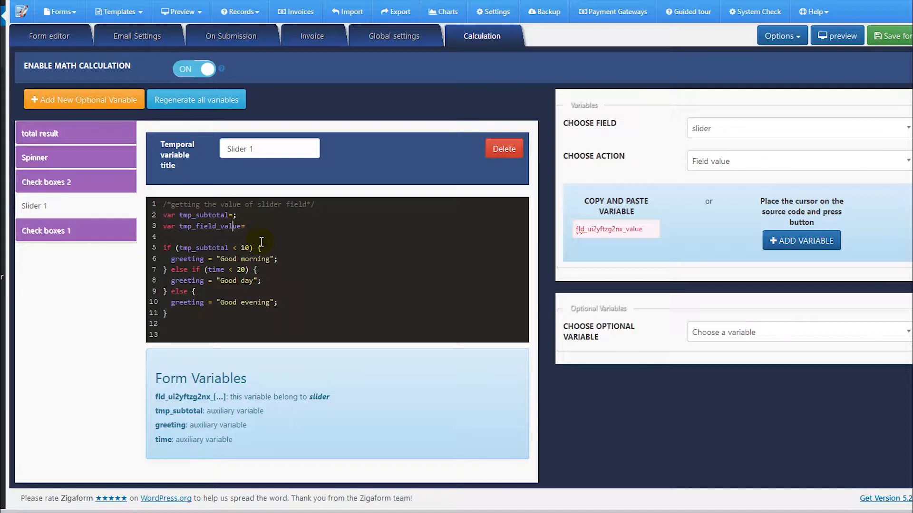
key("ctrl+v")
type(";")
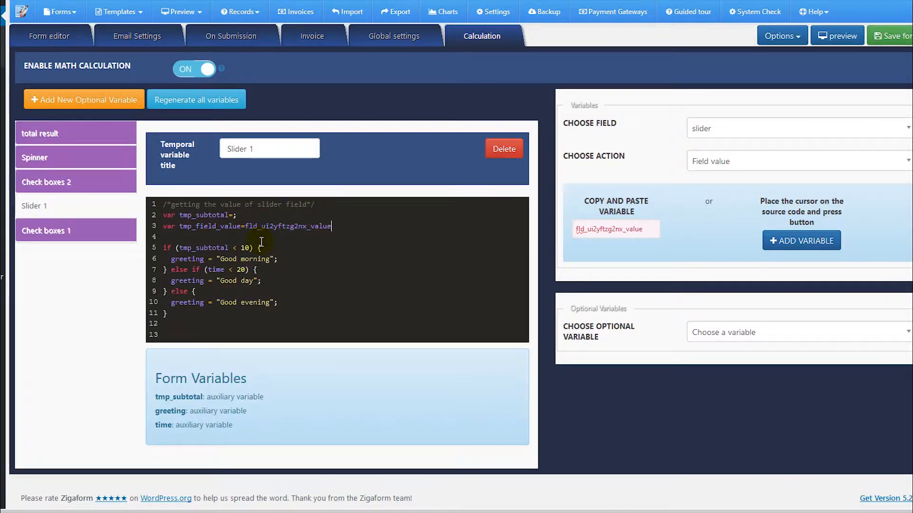
- Initialise tmp_subtotal to 0 and add "return tmp_subtotal;" on line 13 of the Slider 1 code
key("Up")
key("Right")
type("0")
key("Down")
key("Down")
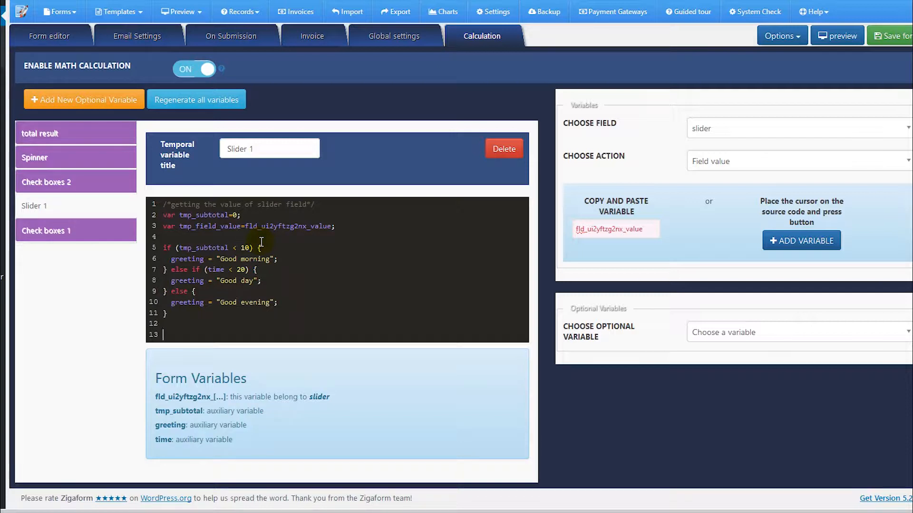
type("return tmp")
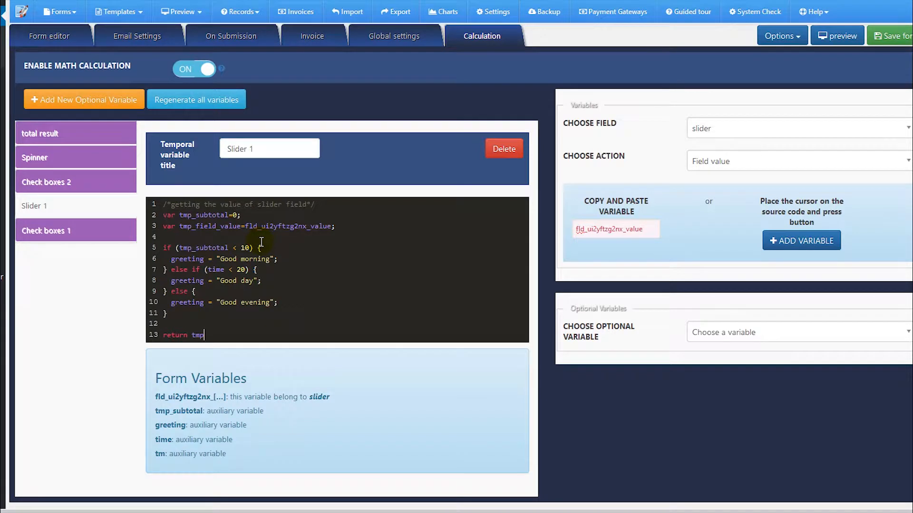
type("_sub")
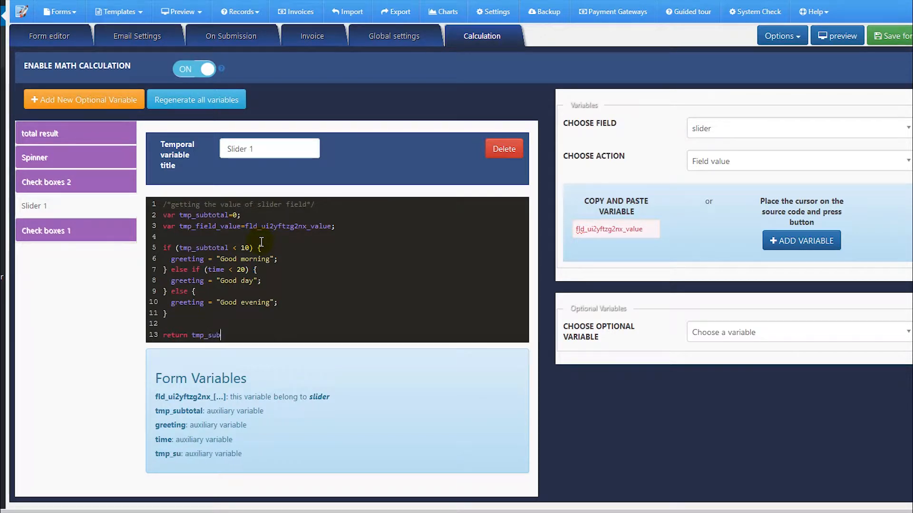
type("total;")
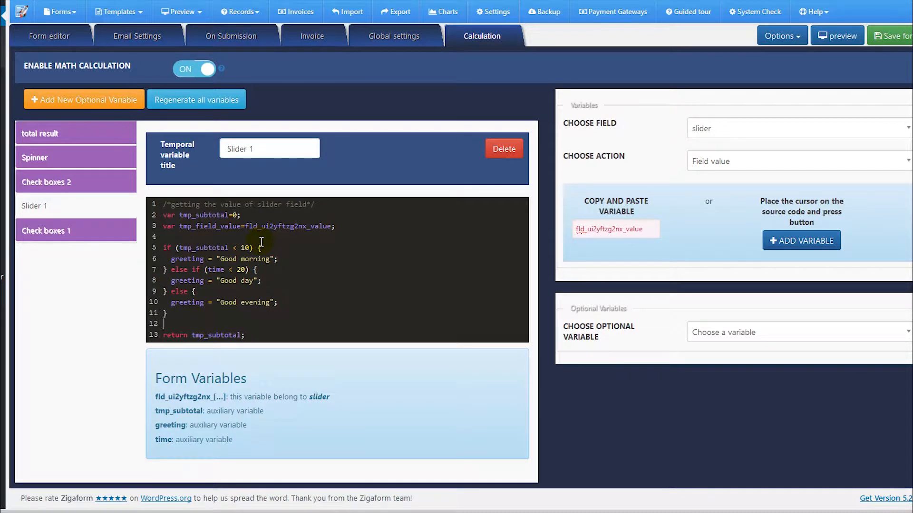
- Replace tmp_subtotal in the first if condition with tmp_field_value
key("Up")
key("Up")
key("Up")
key("Up")
key("Up")
key("Up")
left_click(243, 225)
left_click_drag(243, 225, 181, 226)
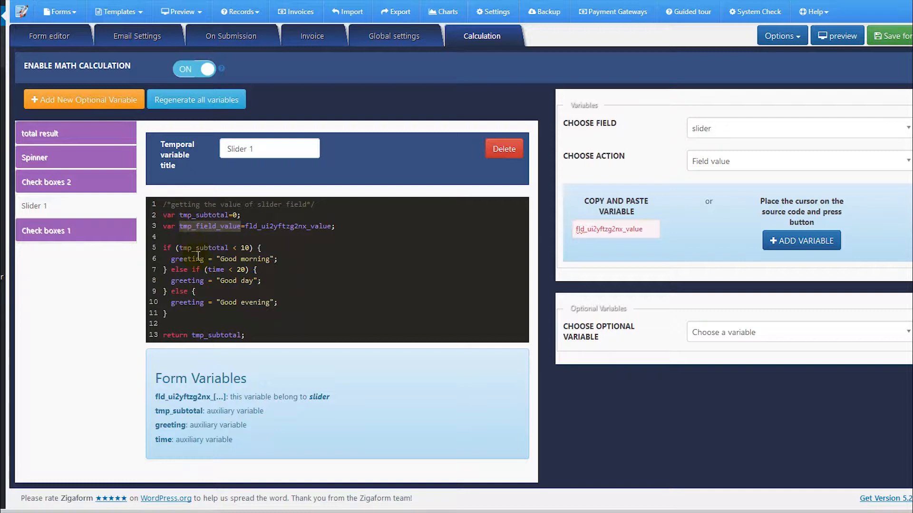
left_click_drag(228, 247, 179, 248)
key("ctrl+v")
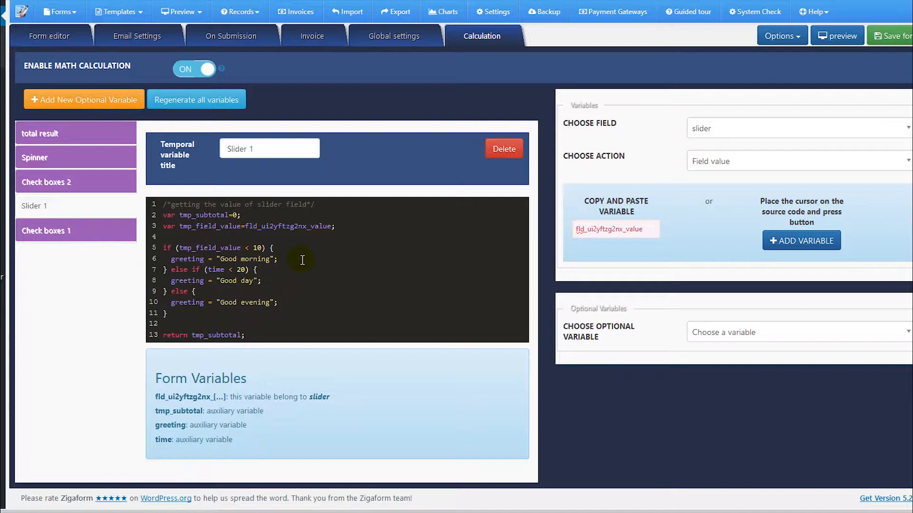
- Change the first if comparison to tmp_field_value > 1 and append the && operator
key("Right")
type("0")
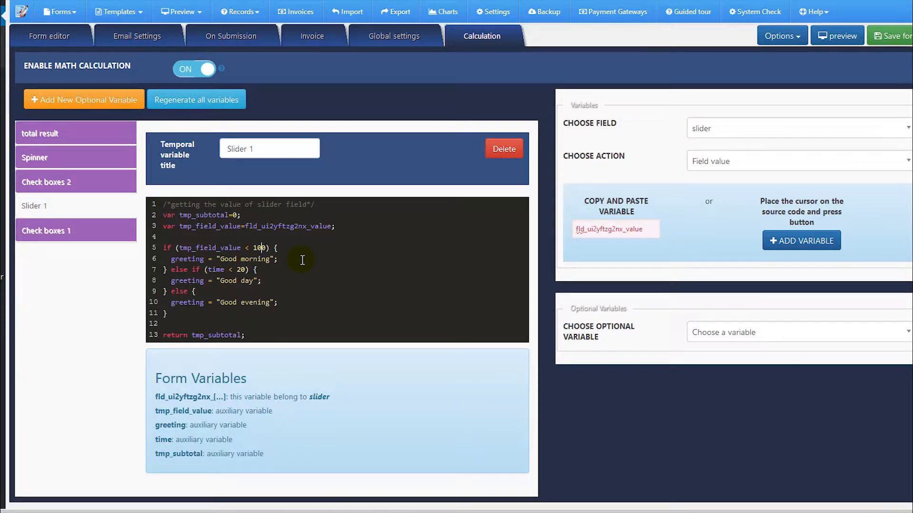
key("BackSpace")
type(">")
key("BackSpace")
key("BackSpace")
type("&&")
- Duplicate the tmp_field_value comparison after && and change the copy to tmp_field_value < 100
key("Left")
key("Left")
key("Left")
key("Left")
key("shift+Left")
key("shift+Left")
key("shift+Left")
key("shift+Left")
key("shift+Left")
key("shift+Left")
key("shift+Left")
key("shift+Left")
key("shift+Left")
key("shift+Left")
key("shift+Left")
key("shift+Left")
key("shift+Left")
key("shift+Left")
key("shift+Left")
key("shift+Left")
key("shift+Left")
key("shift+Left")
key("shift+Left")
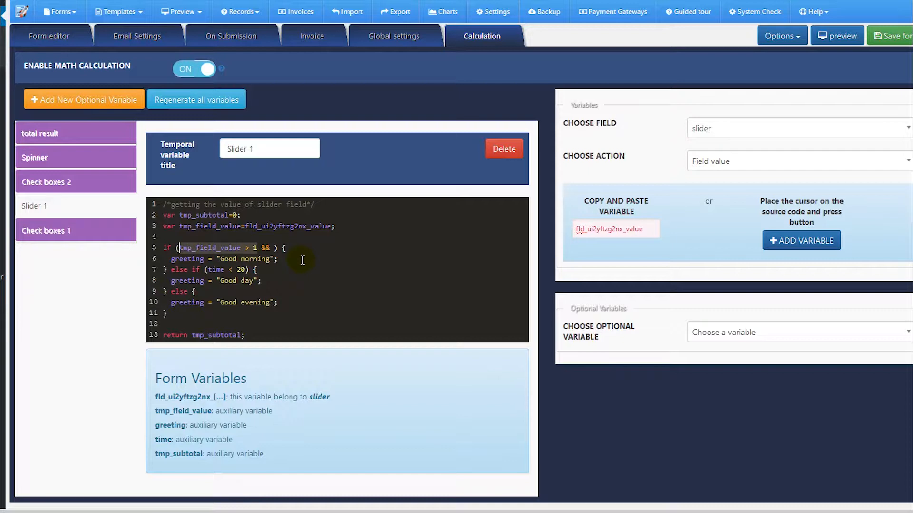
key("ctrl+c")
key("Right")
key("Right")
key("Right")
key("Right")
key("Right")
key("ctrl+v")
key("Left")
key("Left")
key("Delete")
type(",")
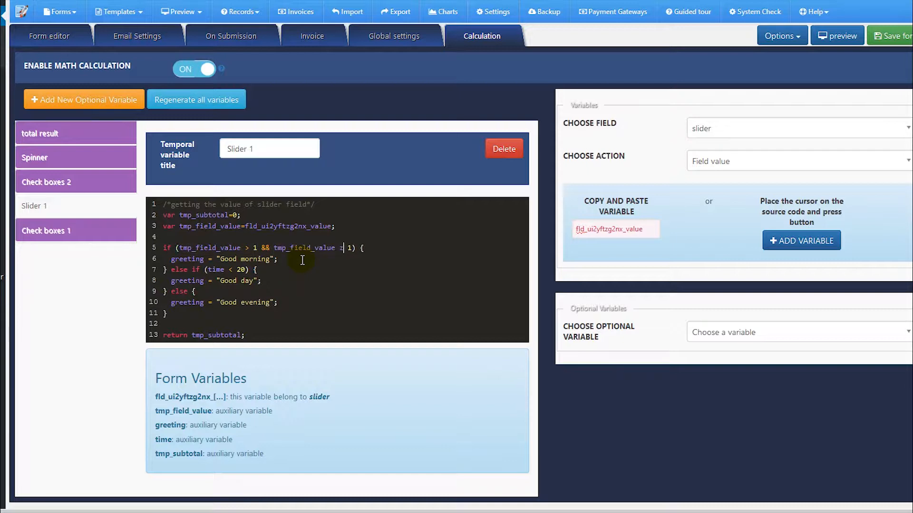
key("BackSpace")
type("<")
key("Right")
key("Right")
type("00")
- Clear the "Good morning" greeting assignment from the if block and the "Good day" one from the else if block
key("Down")
key("shift+Home")
key("BackSpace")
key("Down")
key("Down")
key("shift+End")
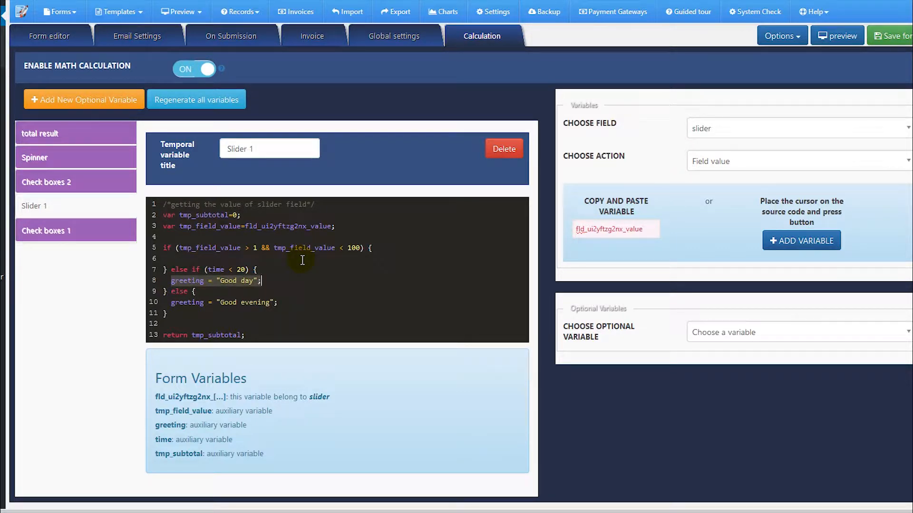
- Start an assignment in the empty first if branch by pasting the declared variable name as tmp_subtotal =
key("Left")
key("Up")
key("Up")
key("Up")
key("Up")
key("shift+Right")
key("shift+Right")
key("shift+Right")
key("shift+Right")
key("shift+Right")
key("shift+Right")
key("shift+Right")
key("shift+Right")
key("shift+Right")
key("shift+Right")
key("shift+Right")
key("shift+Right")
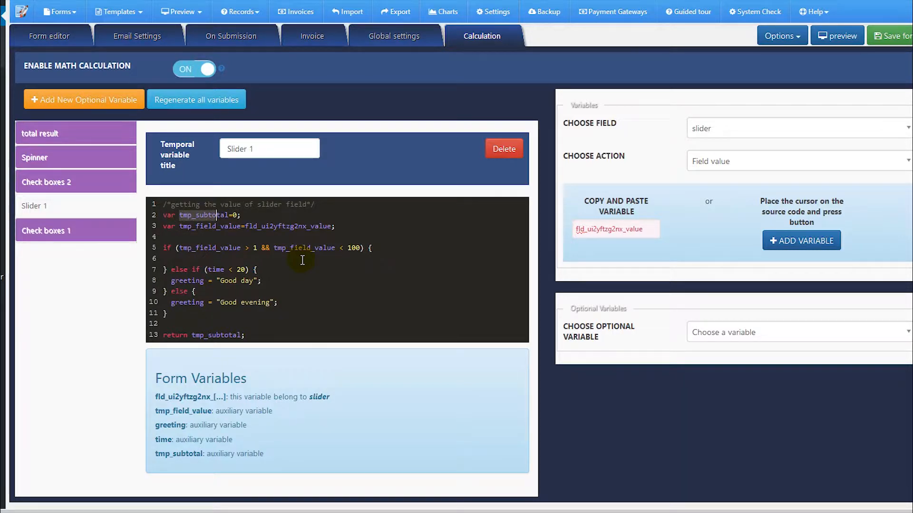
key("Right")
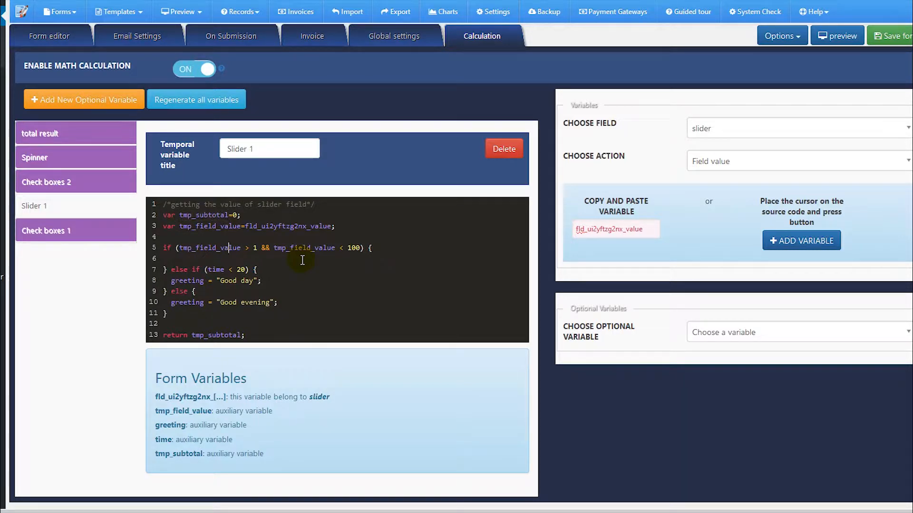
key("ctrl+v")
type("=")
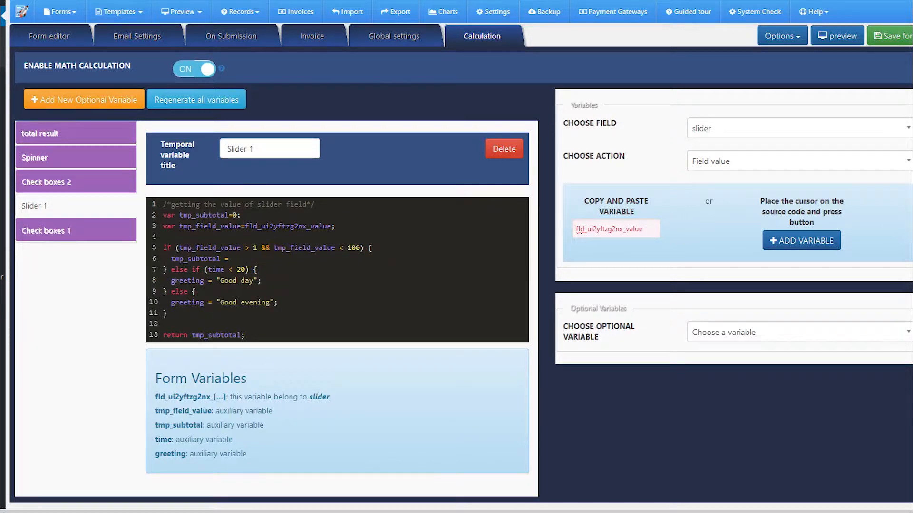
- Switch to the Word document Pris kalkulation (1).docx and examine the Slider 1 price ranges and hidden slider value formula
left_click_drag(912, 52, 588, 35)
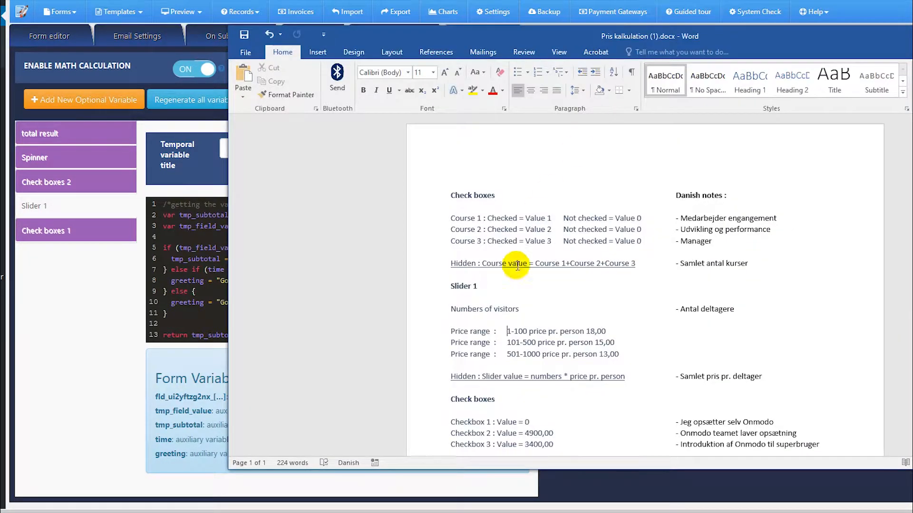
left_click(499, 376)
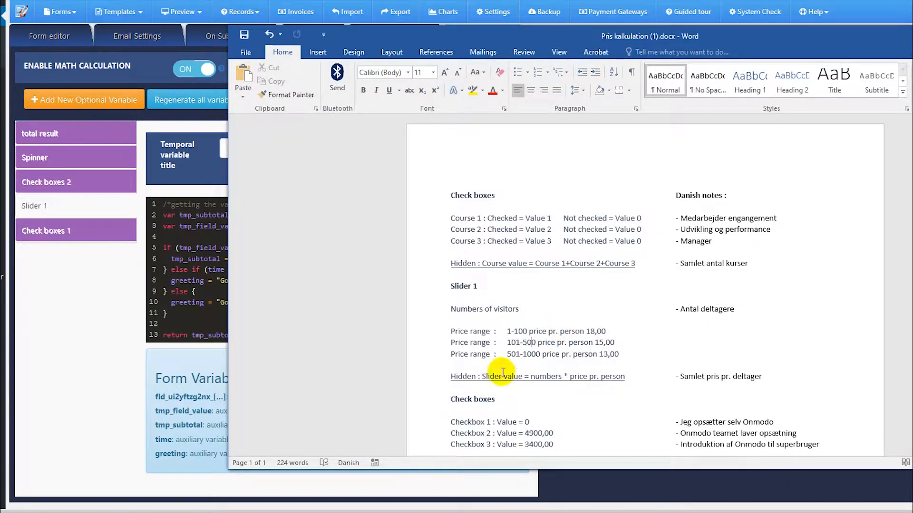
double_click(539, 376)
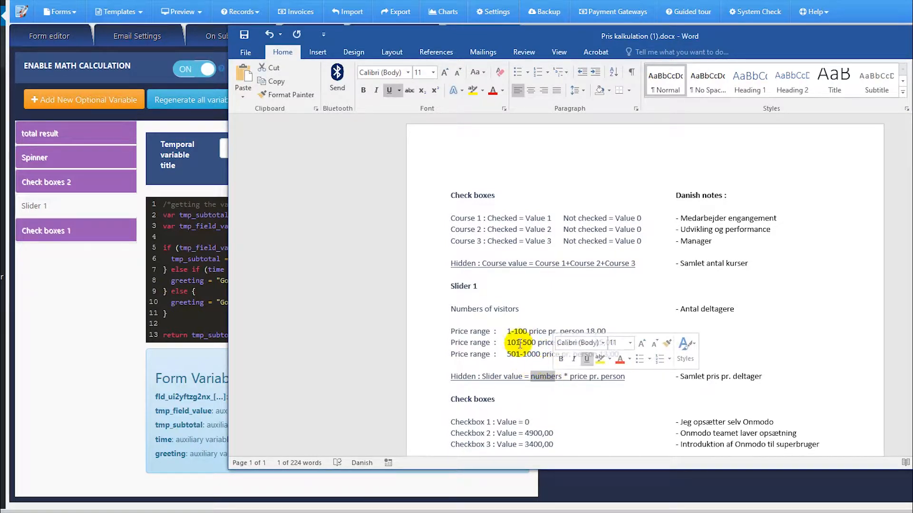
left_click_drag(569, 376, 618, 378)
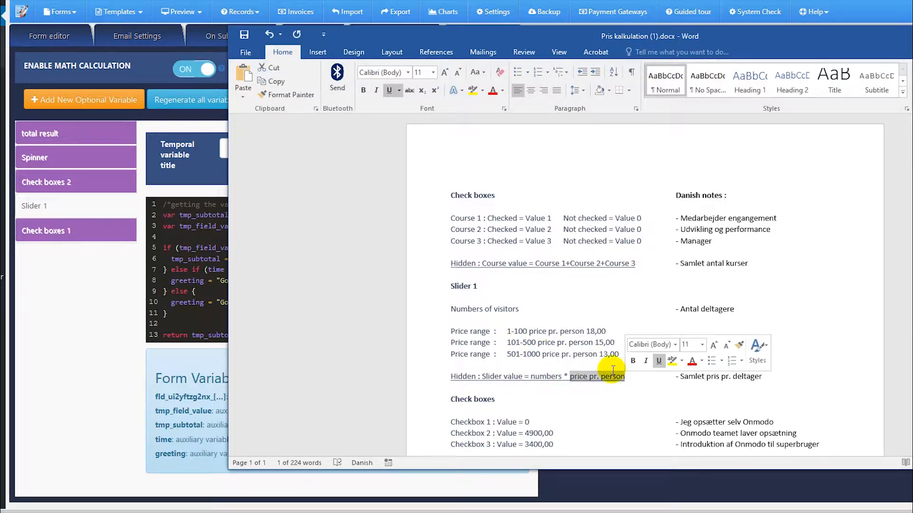
left_click_drag(560, 331, 616, 353)
left_click(587, 332)
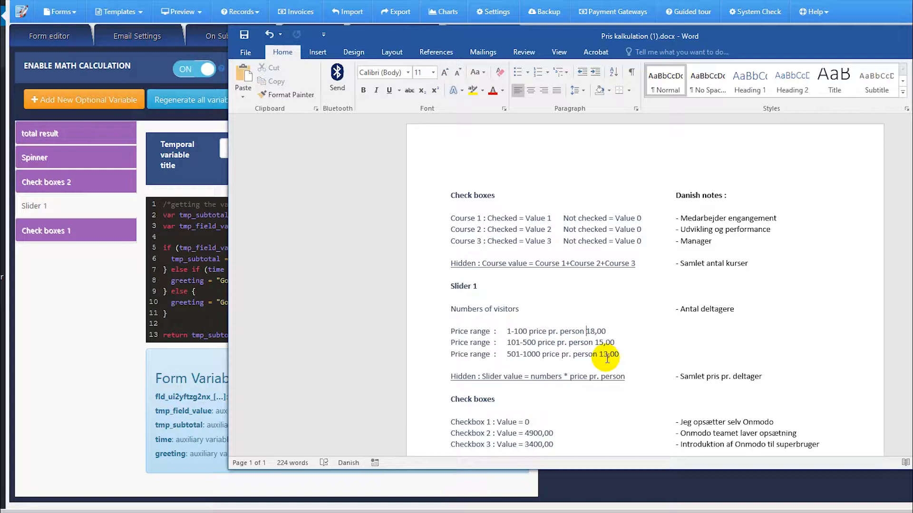
left_click(503, 39)
left_click_drag(503, 39, 450, 44)
left_click_drag(458, 341, 491, 343)
left_click(503, 338)
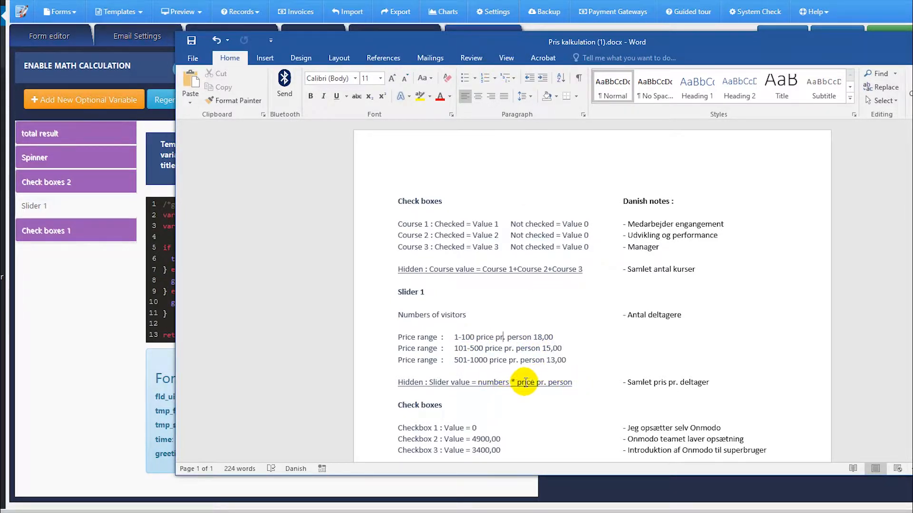
left_click_drag(472, 383, 429, 383)
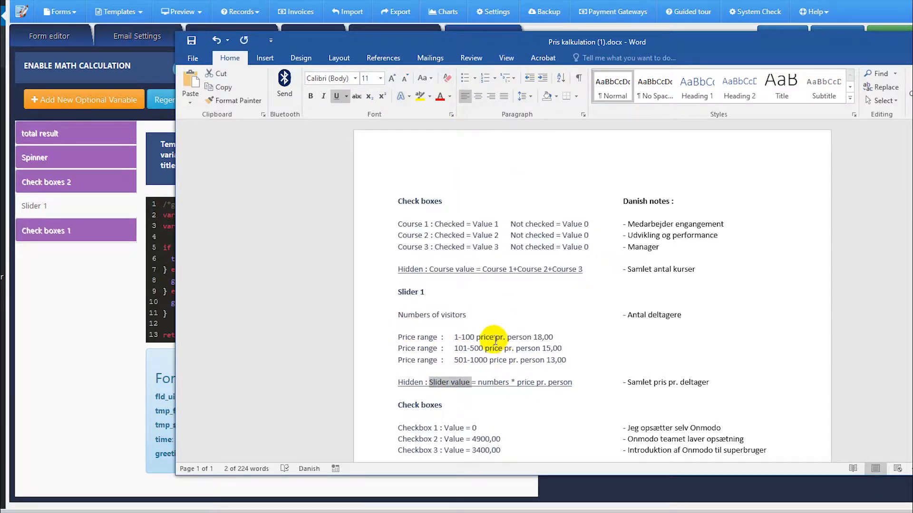
left_click(512, 36)
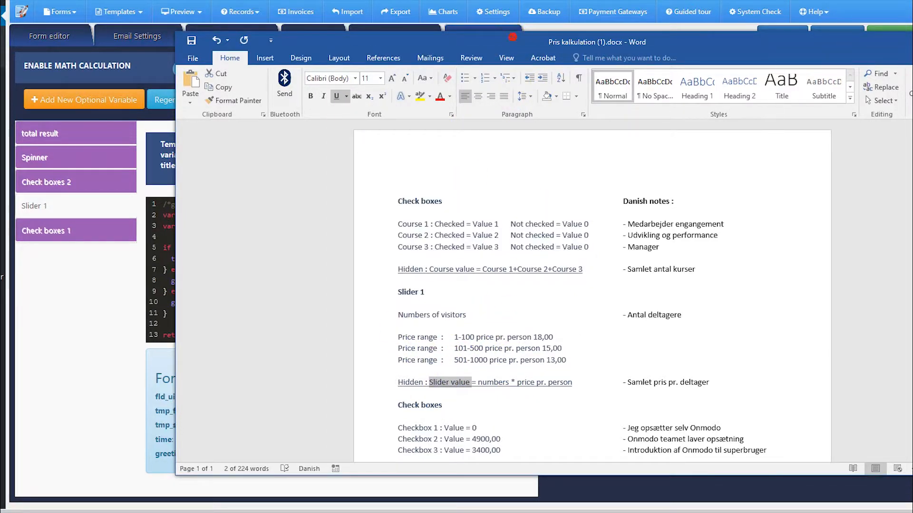
key("alt+Tab")
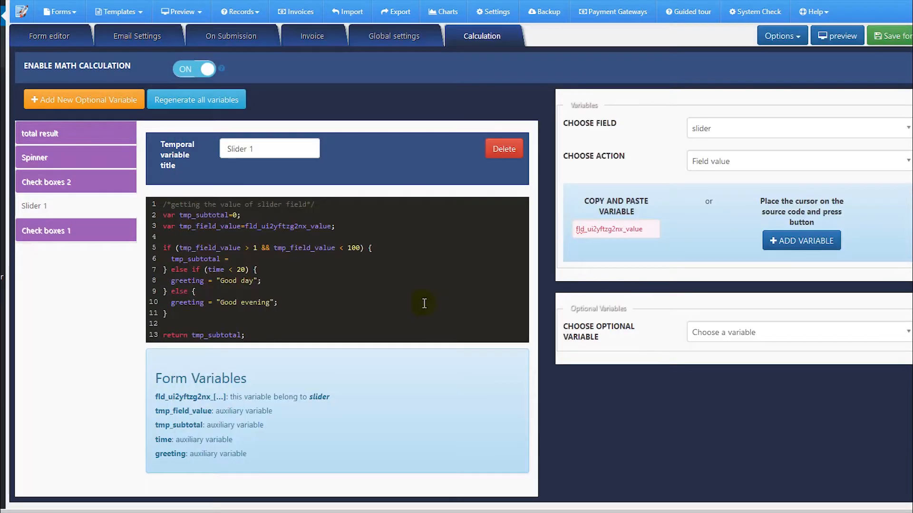
- In the Slider 1 calculation code, complete the first if branch as tmp_subtotal = tmp_field_value * 18;
left_click(232, 260)
left_click_drag(242, 247, 180, 249)
key("ctrl+c")
left_click(262, 258)
key("ctrl+v")
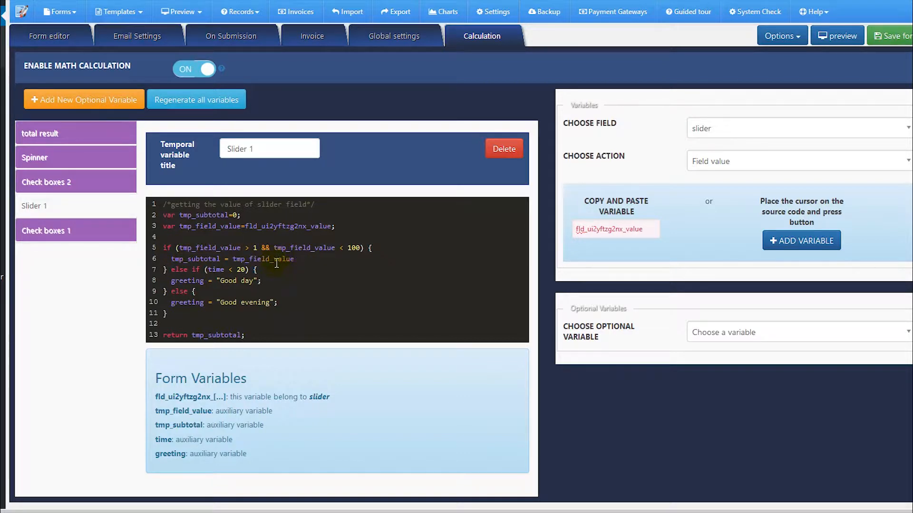
left_click(295, 259)
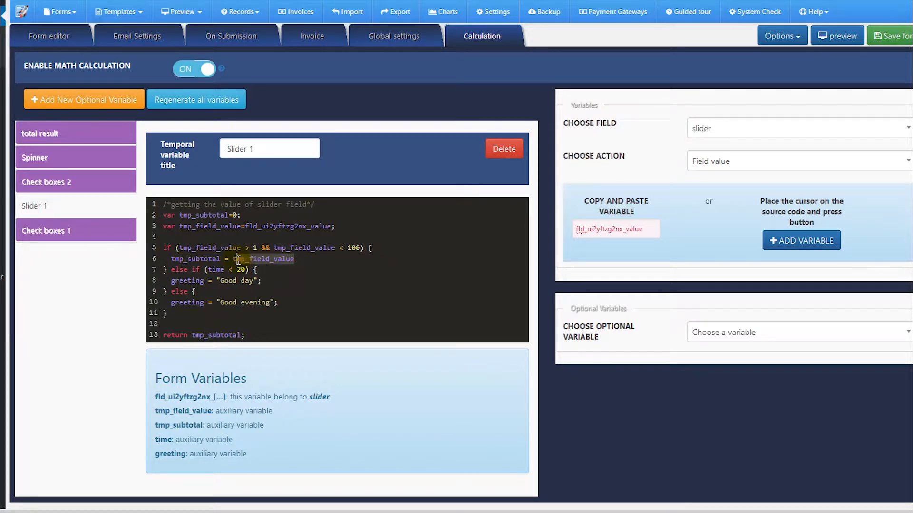
left_click(301, 260)
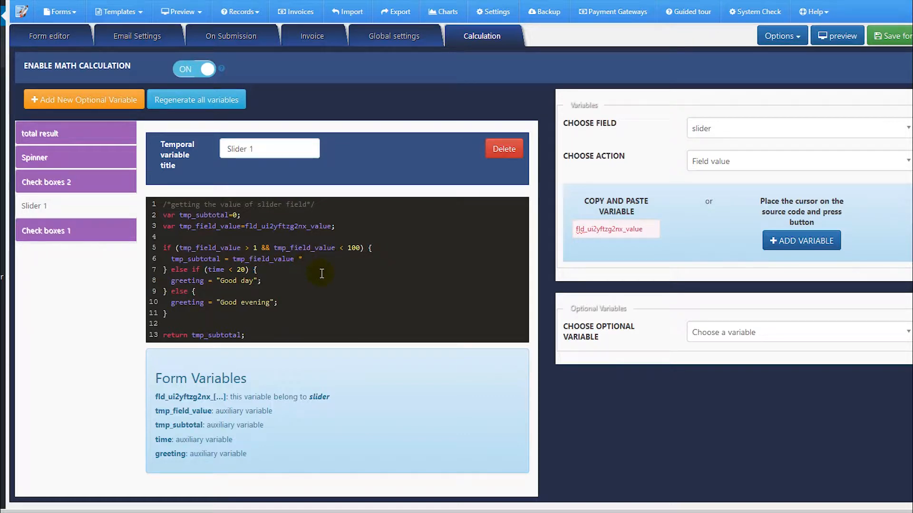
type("18;")
- Replace the greeting statement in the else-if branch with a copy of tmp_subtotal = tmp_field_value * 18;
key("shift+Home")
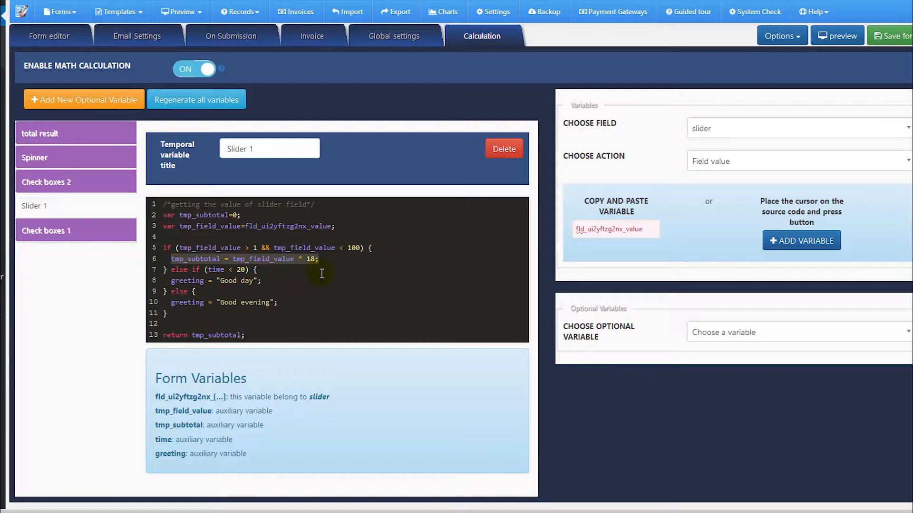
left_click_drag(262, 281, 174, 286)
key("ctrl+v")
- Replace the greeting statement in the else branch with tmp_subtotal = 0;
mouse_move(277, 303)
left_mouse_down()
mouse_move(172, 303)
mouse_move(280, 302)
left_mouse_up()
left_click(224, 302)
left_click(228, 291)
left_click_drag(220, 281, 174, 282)
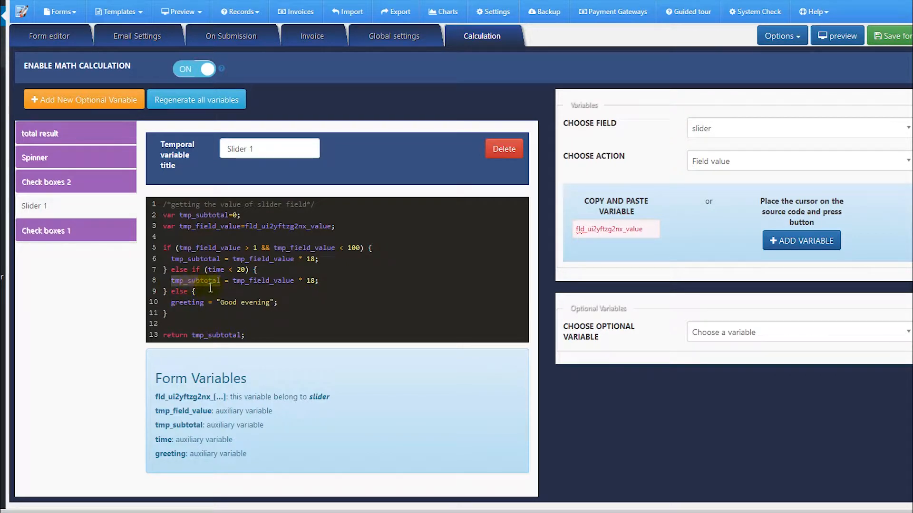
left_click(172, 303)
left_click_drag(172, 303, 309, 302)
key("ctrl+v")
type("=")
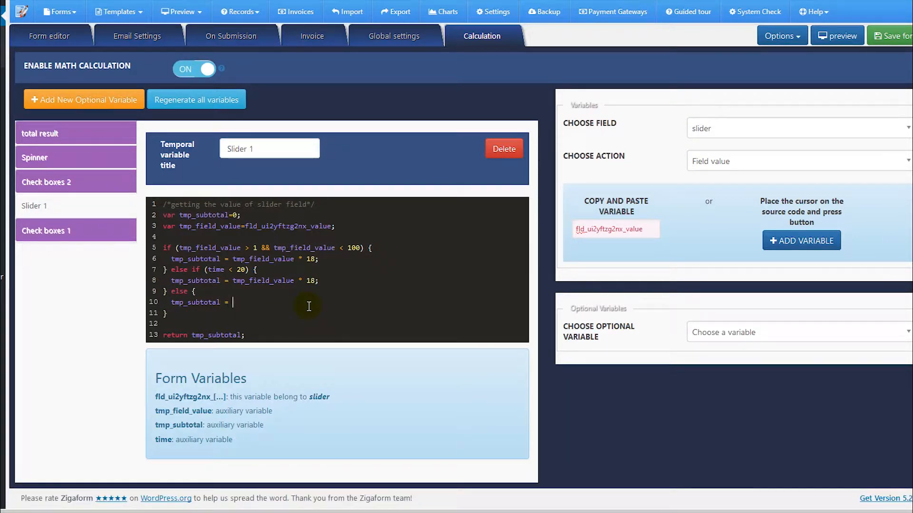
key("Up")
key("Up")
key("Up")
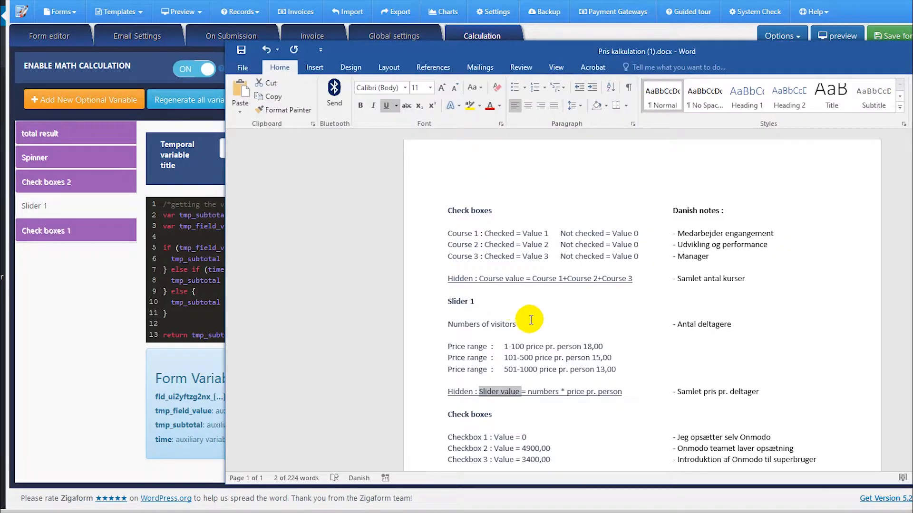
- Check the 101-500 price range in Word, and make the first if condition inclusive: tmp_field_value >= 1 && tmp_field_value <= 100
left_click(534, 370)
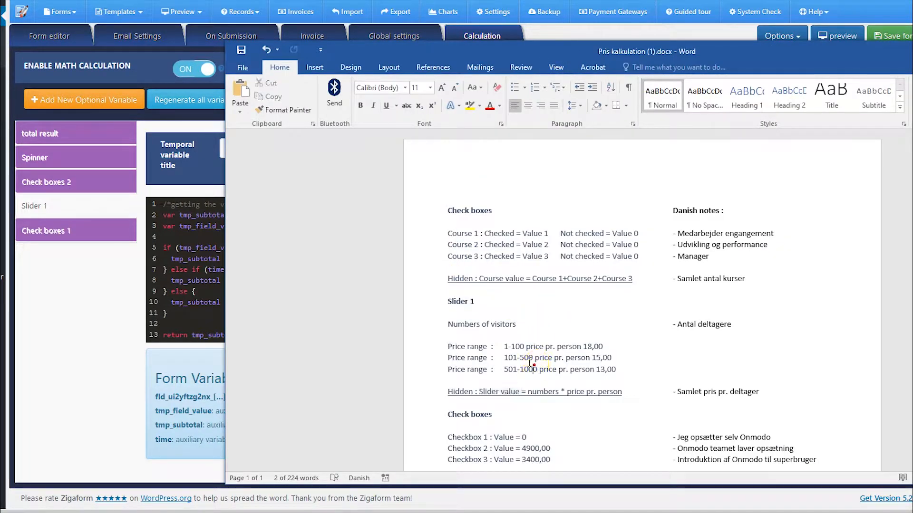
left_click_drag(504, 358, 611, 358)
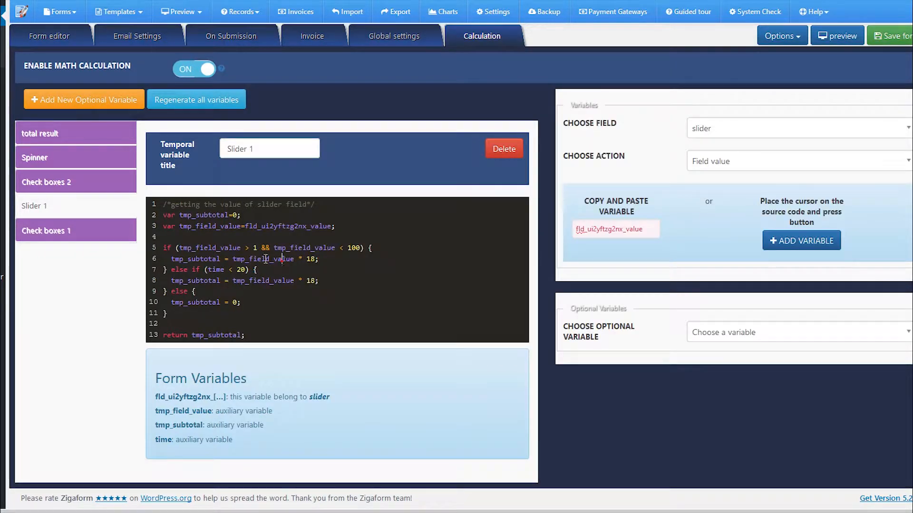
left_click_drag(179, 248, 362, 252)
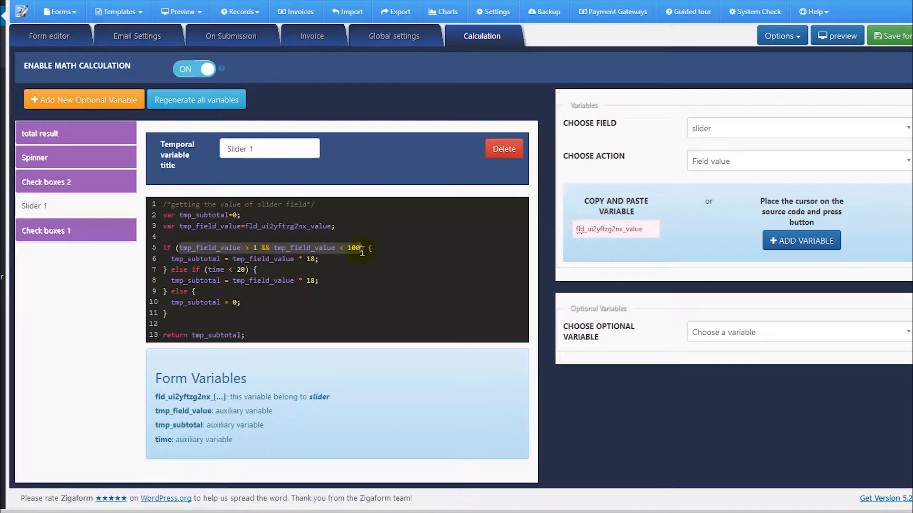
left_click(257, 269)
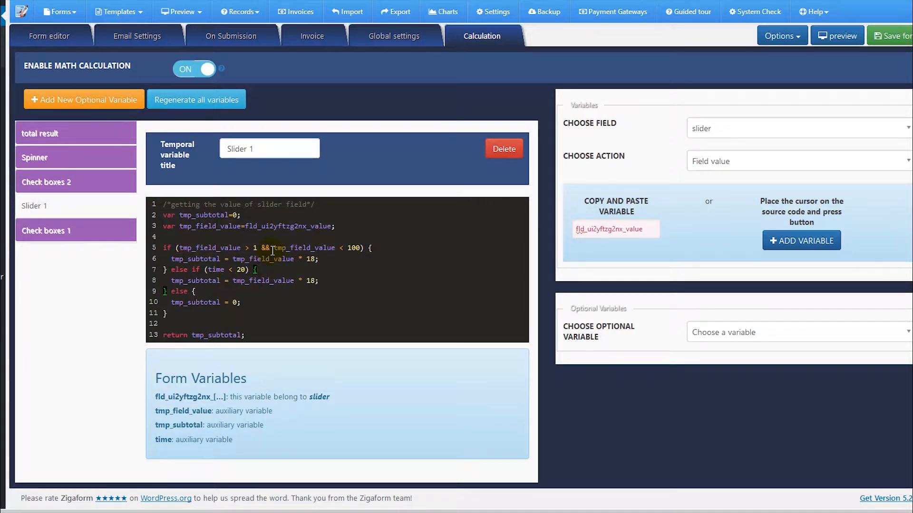
left_click(260, 248)
key("Left")
key("Left")
type("=")
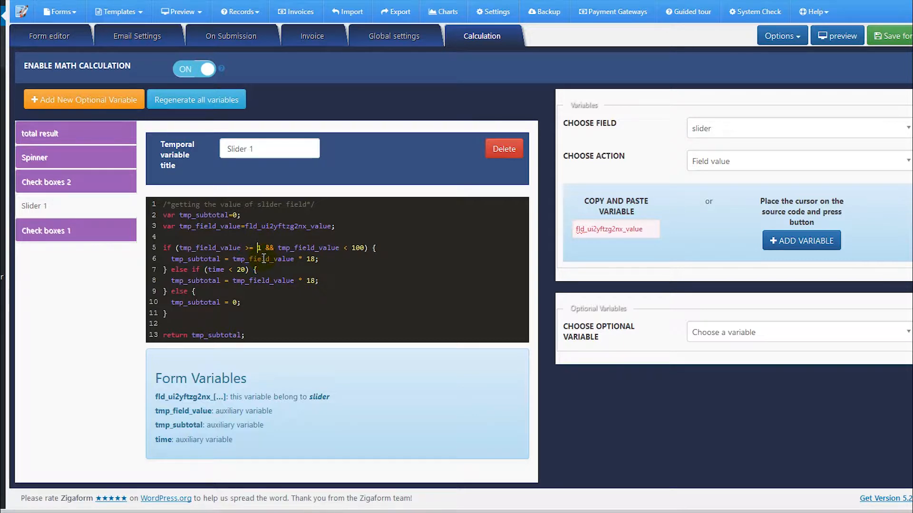
key("Right")
key("Right")
key("Right")
key("Right")
key("Right")
key("Right")
key("Right")
key("Right")
key("Right")
key("Right")
key("Right")
key("Right")
key("Right")
type("=")
- Replace the else-if condition with a copy of the first condition, changing its bounds to >= 101 and <= 500
left_click_drag(370, 248, 181, 247)
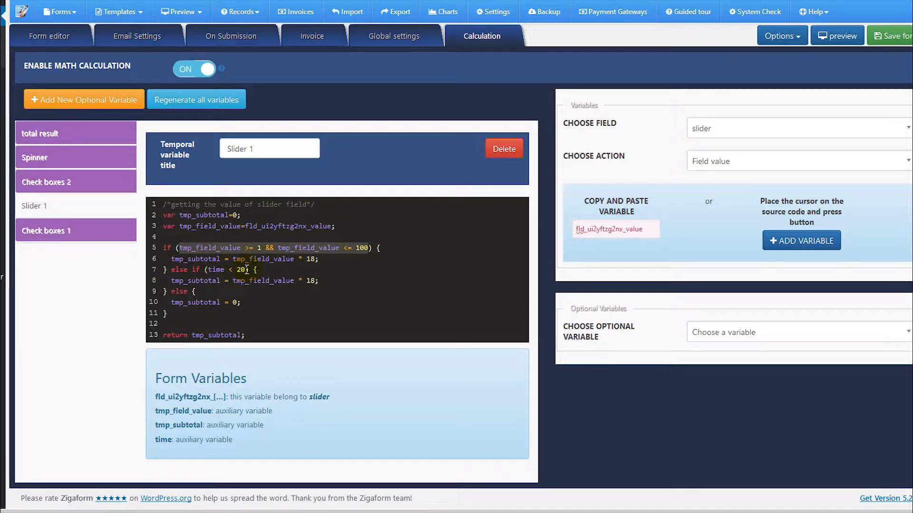
left_click_drag(246, 270, 207, 270)
key("ctrl+v")
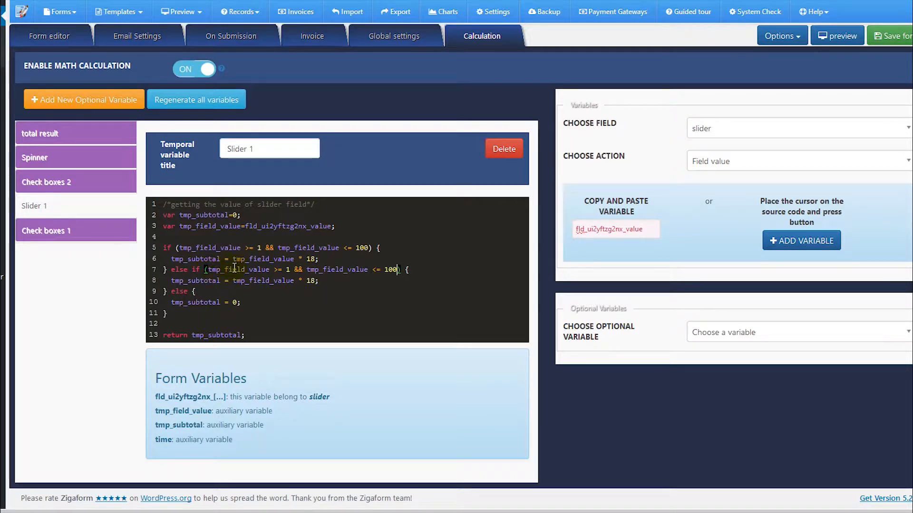
left_click(291, 270)
type("01")
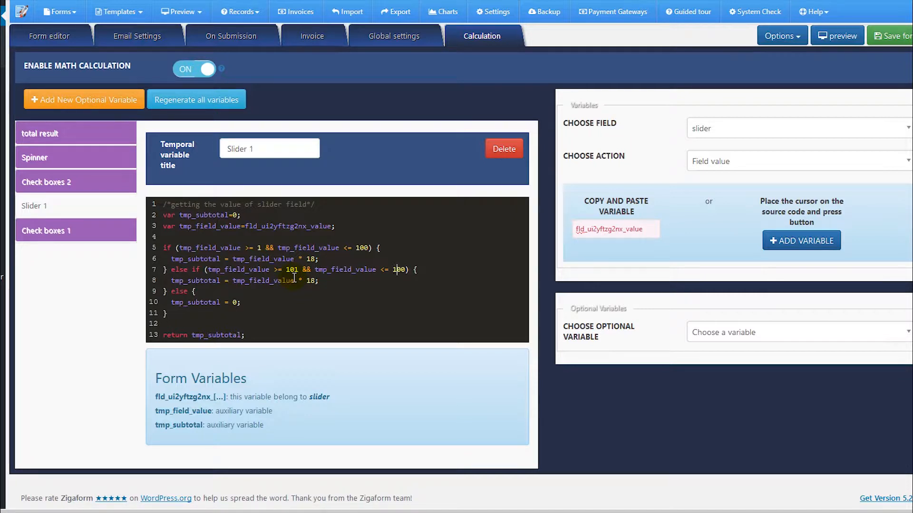
key("BackSpace")
type("5")
- Set the multiplier in the 101 to 500 branch to 15
key("Left")
key("Down")
key("Left")
key("Left")
key("Left")
key("Left")
- Duplicate the 101 to 500 else-if branch directly before the else branch
key("shift+Home")
key("shift+Up")
key("shift+Up")
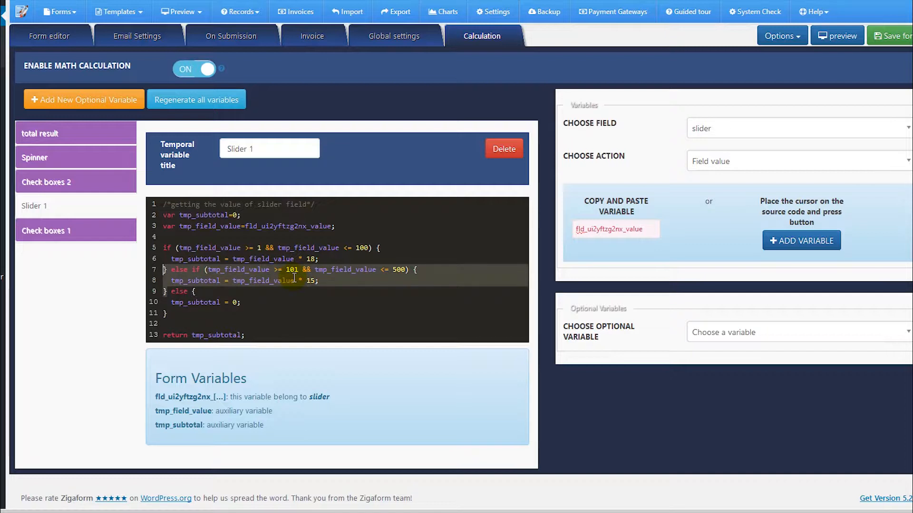
key("Down")
key("Down")
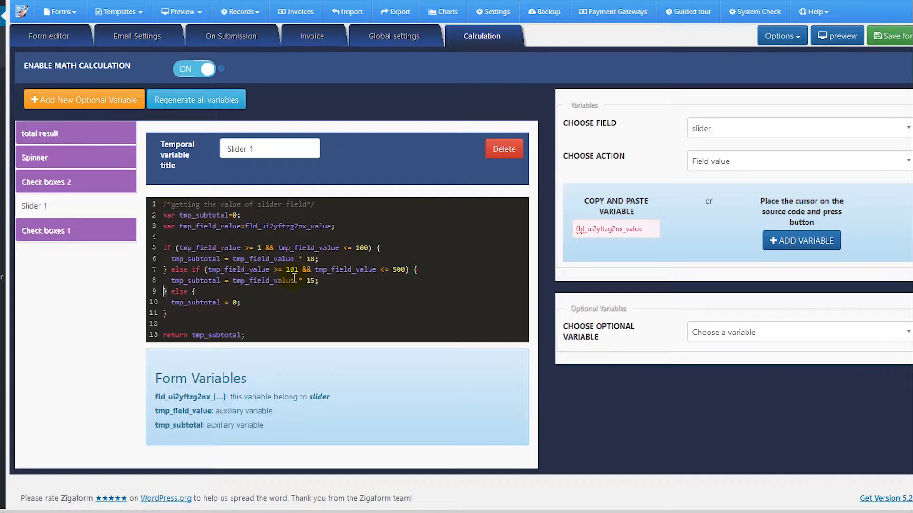
key("ctrl+v")
- Change the duplicated else-if branch's bounds to >= 501 and <= 1000 and its multiplier to 13
key("Up")
key("Up")
key("Right")
key("Right")
key("Right")
key("Right")
key("Right")
key("Right")
key("Right")
key("Right")
key("Right")
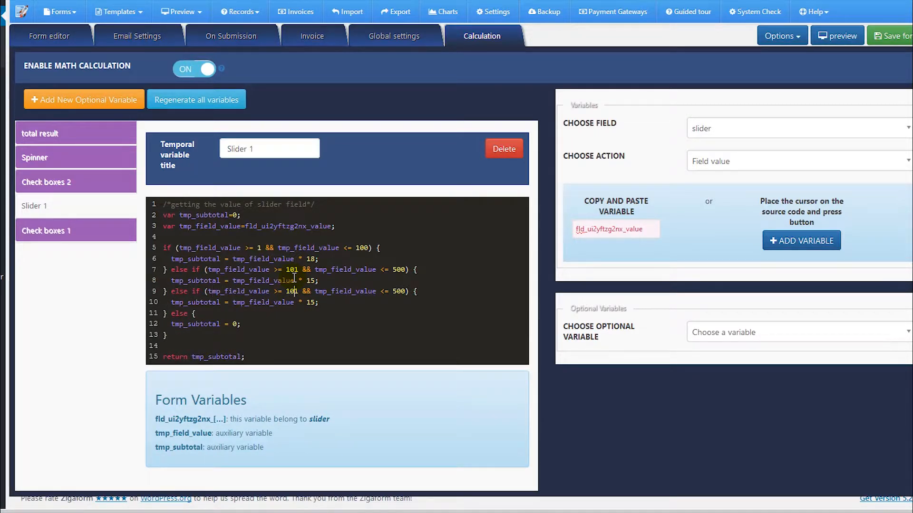
key("Left")
type("501")
type("1000")
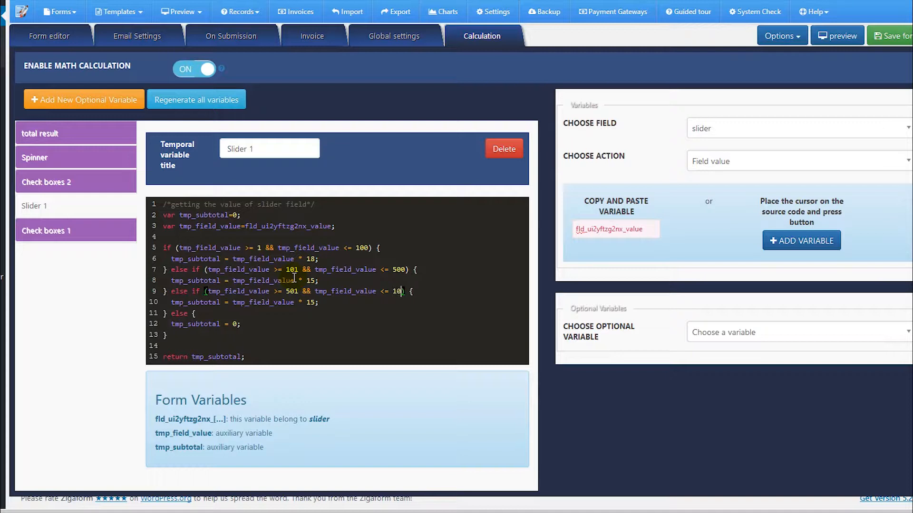
key("Down")
left_click(269, 267)
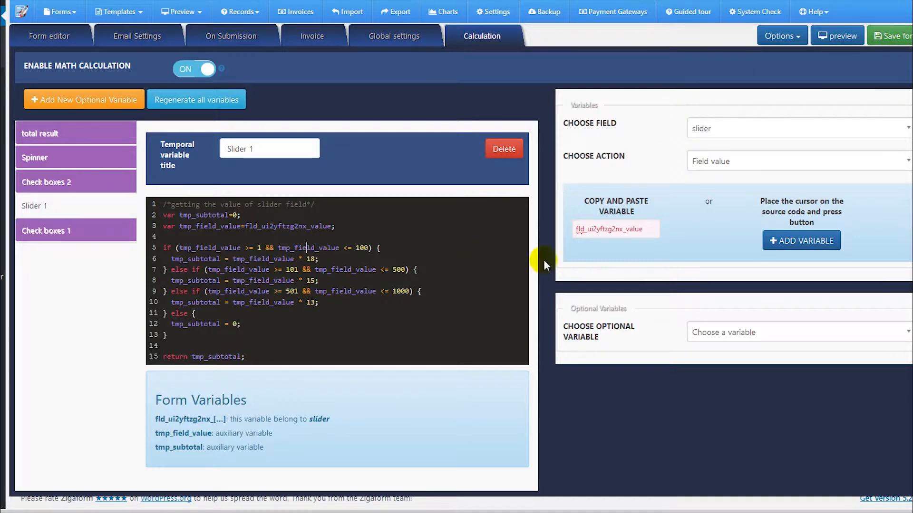
- Check the three Slider 1 price ranges in the Word document and save the form
left_click_drag(912, 53, 365, 26)
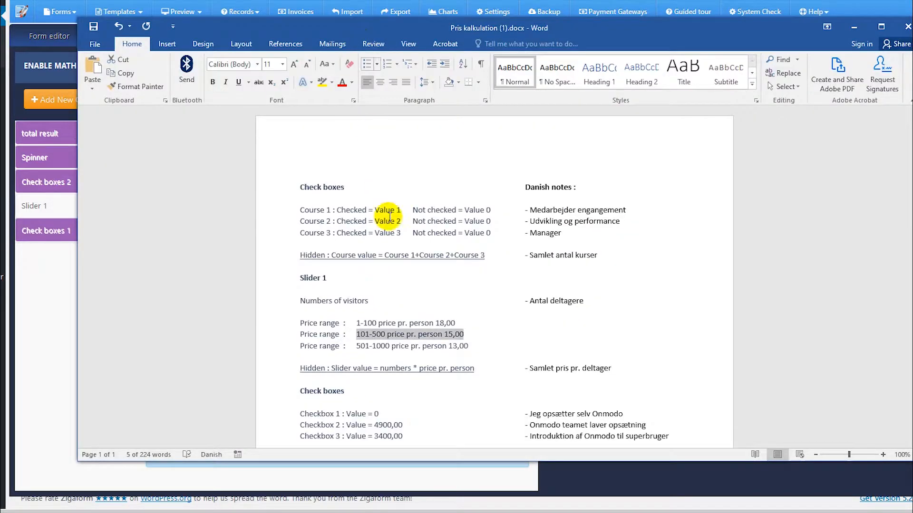
left_click_drag(357, 313, 463, 358)
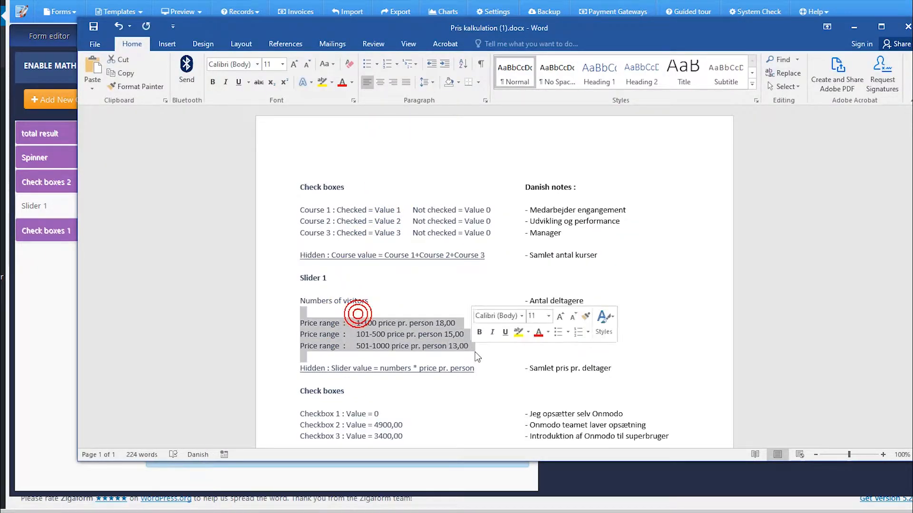
left_click(410, 354)
left_click_drag(450, 30, 912, 30)
left_click(887, 38)
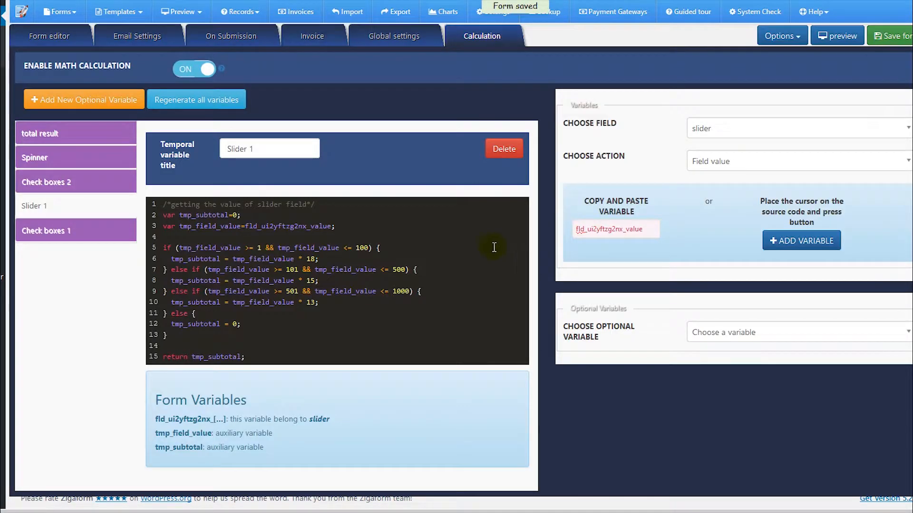
- Open the Check boxes 2 variable and check the second check box group's values and formula in the Word document
left_click(78, 180)
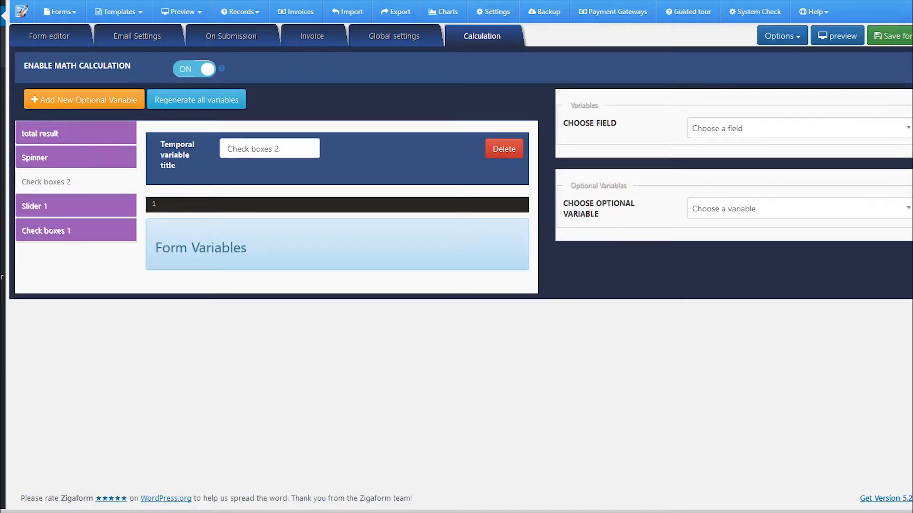
left_click_drag(912, 98, 534, 12)
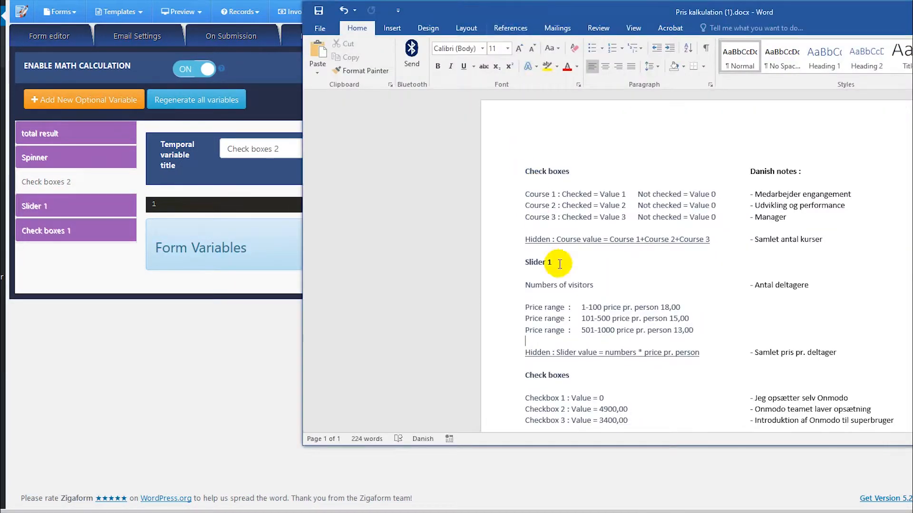
scroll(582, 320, "down", 3)
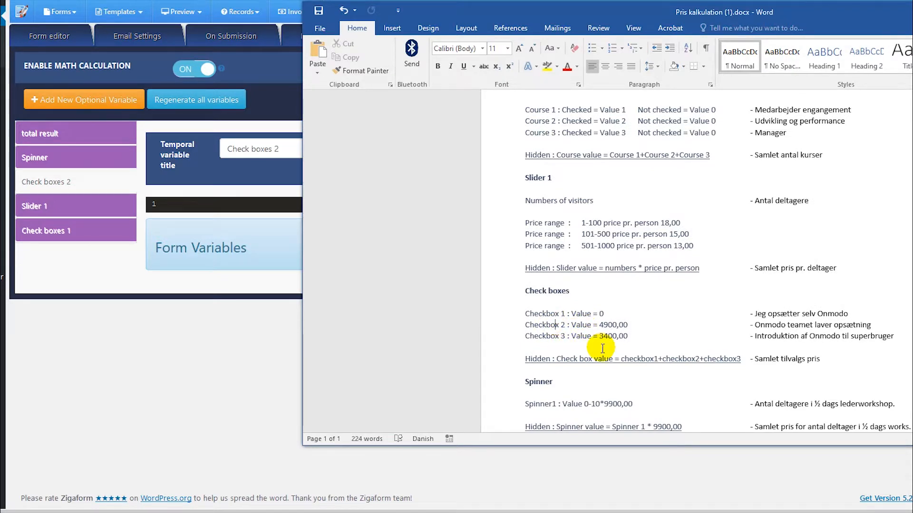
left_click_drag(621, 358, 740, 359)
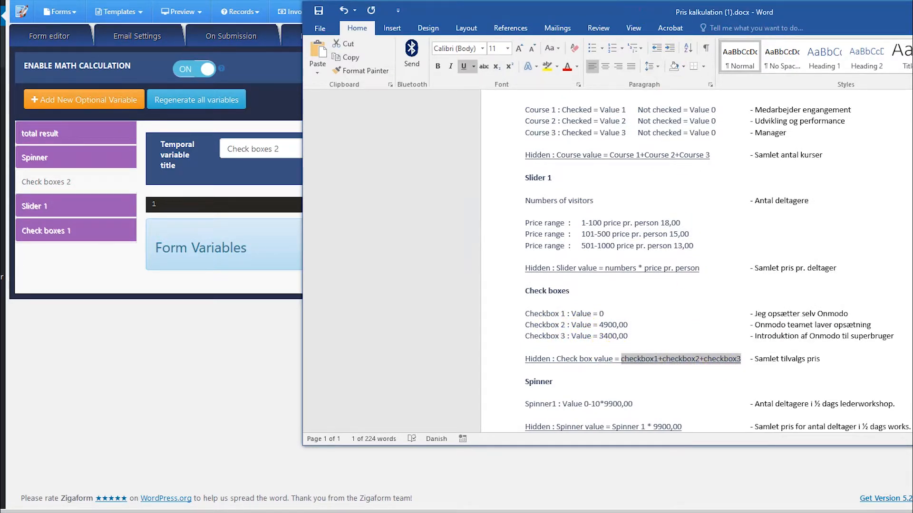
- Start the Check boxes 2 code with the declaration var field_value=
left_click(191, 193)
left_click(228, 211)
type("var fiedl")
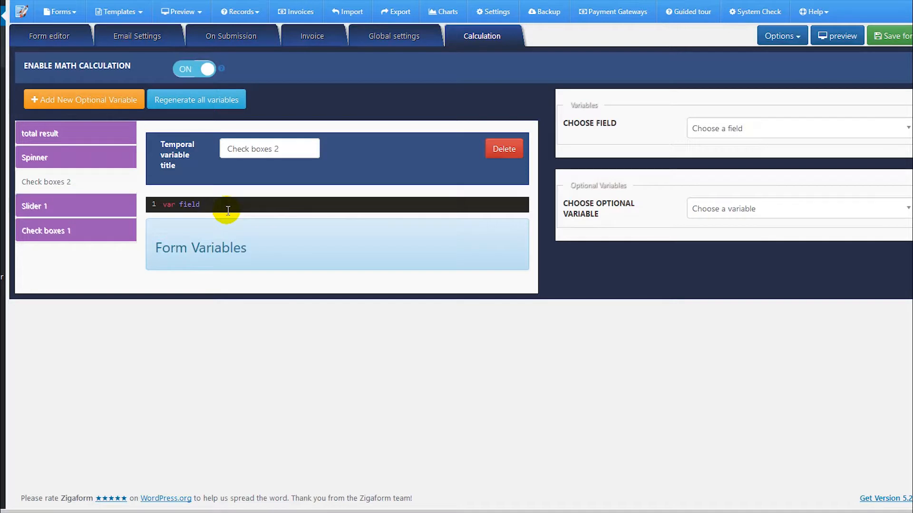
type("alue=")
- Generate the Field value variable for the checkbox2 field
left_click(718, 130)
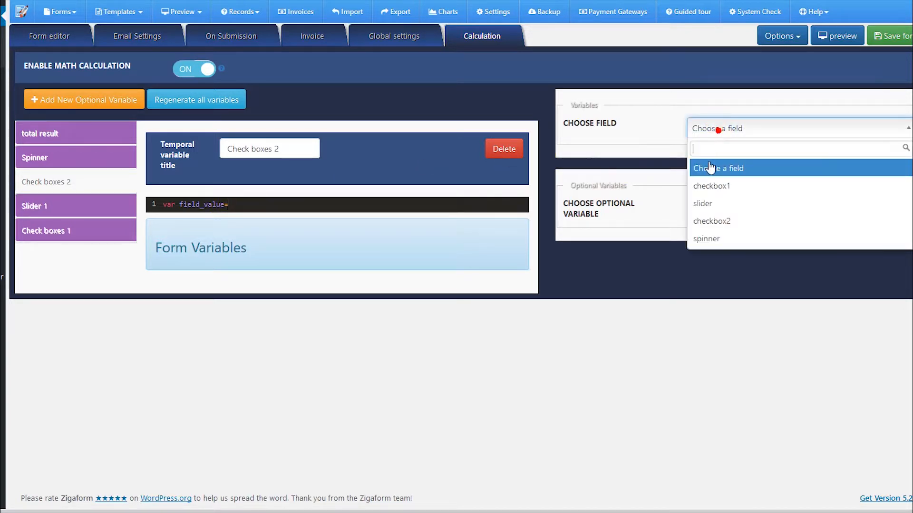
left_click(715, 223)
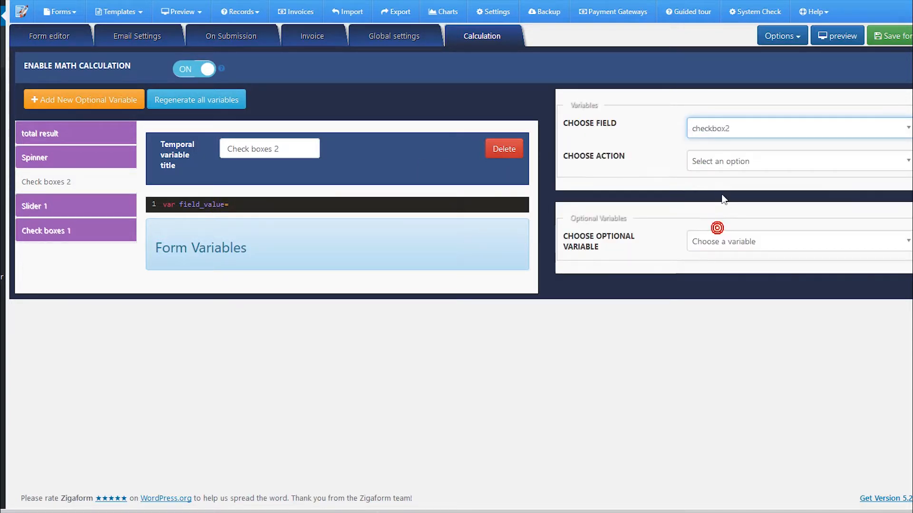
left_click(720, 167)
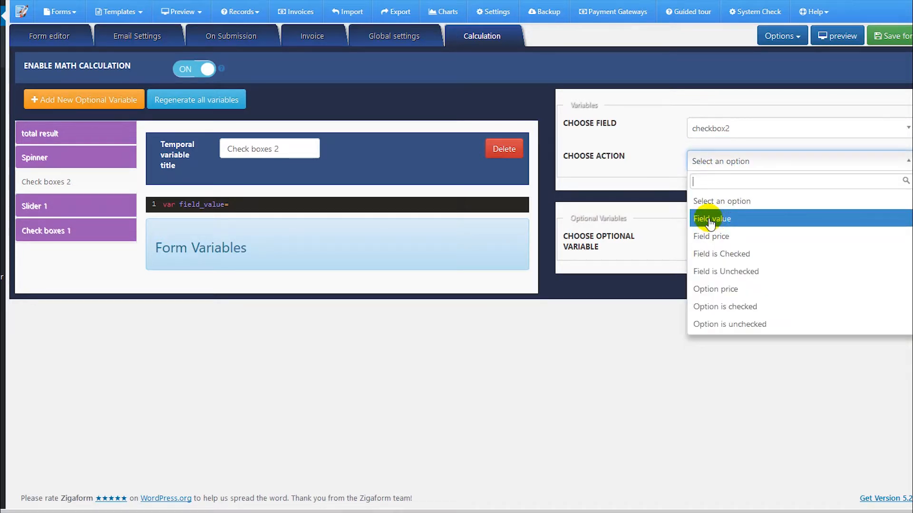
left_click(710, 221)
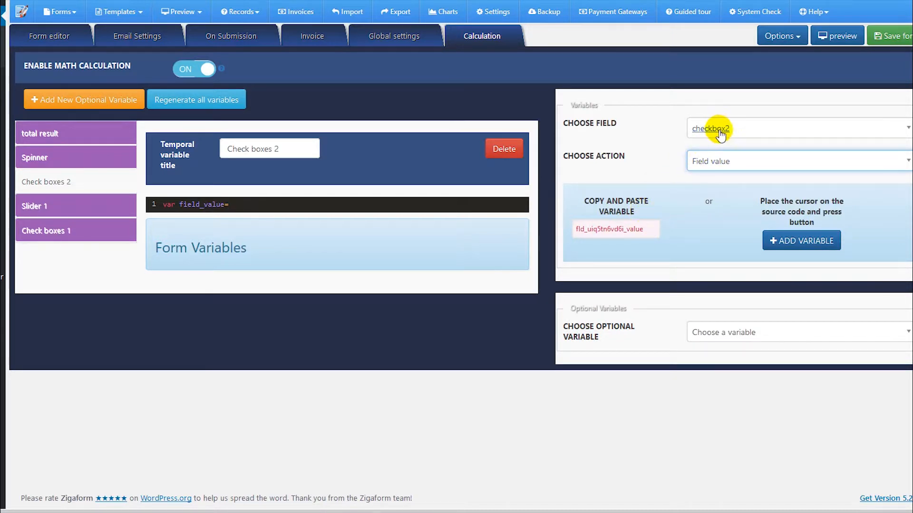
- Open the input options of the Checkboxes 2 field in the form editor and check their prices in the Word document
left_click(60, 37)
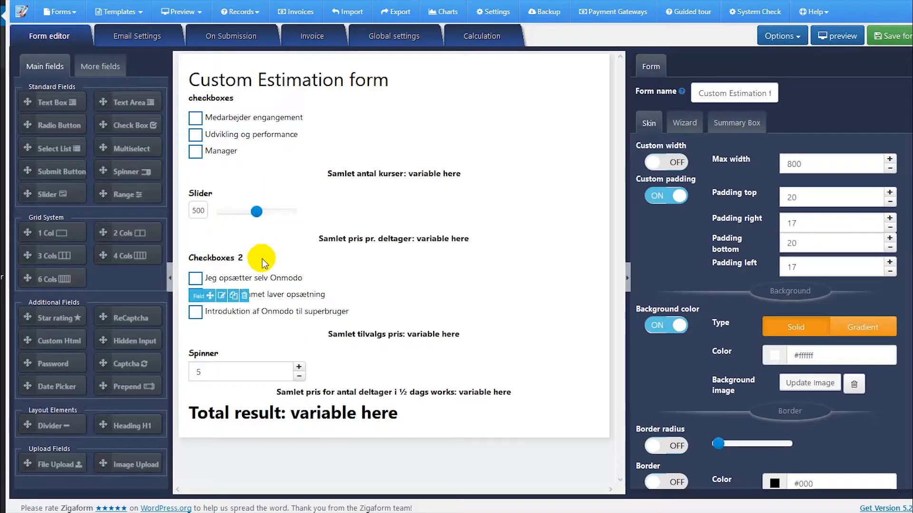
left_click(221, 295)
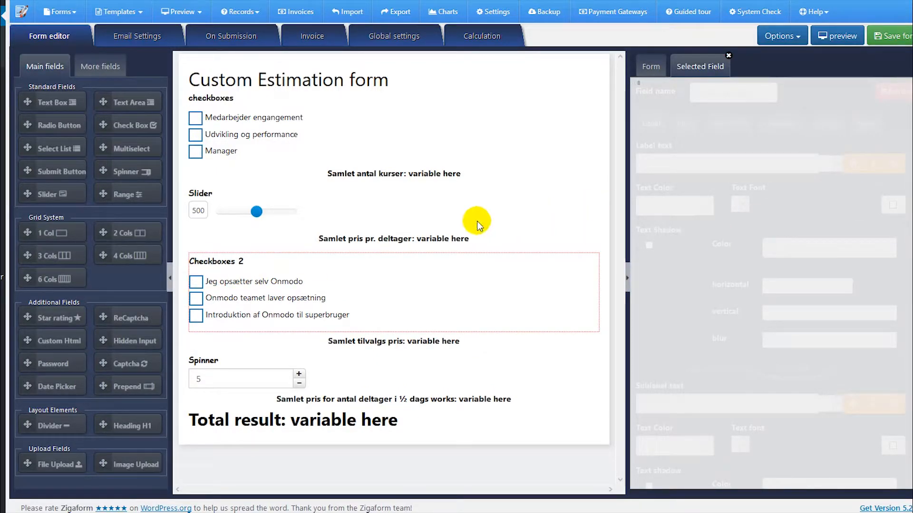
left_click(680, 123)
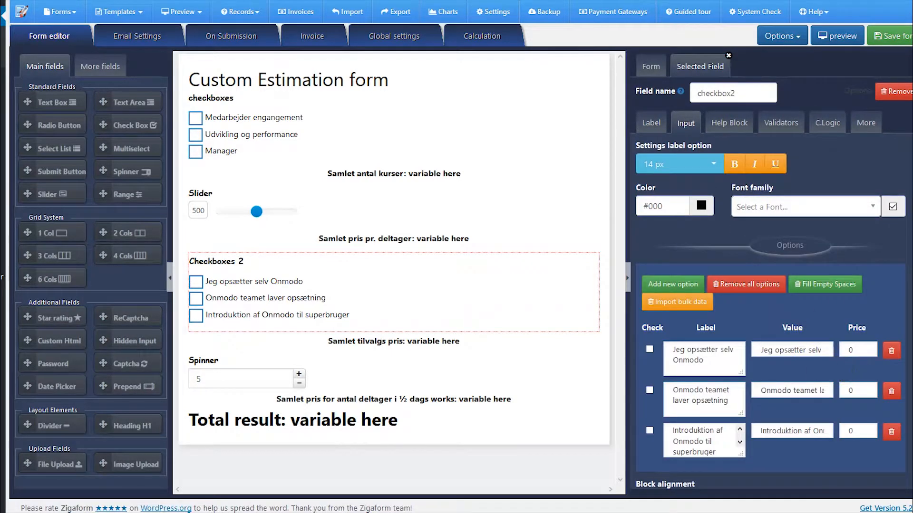
key("alt+Tab")
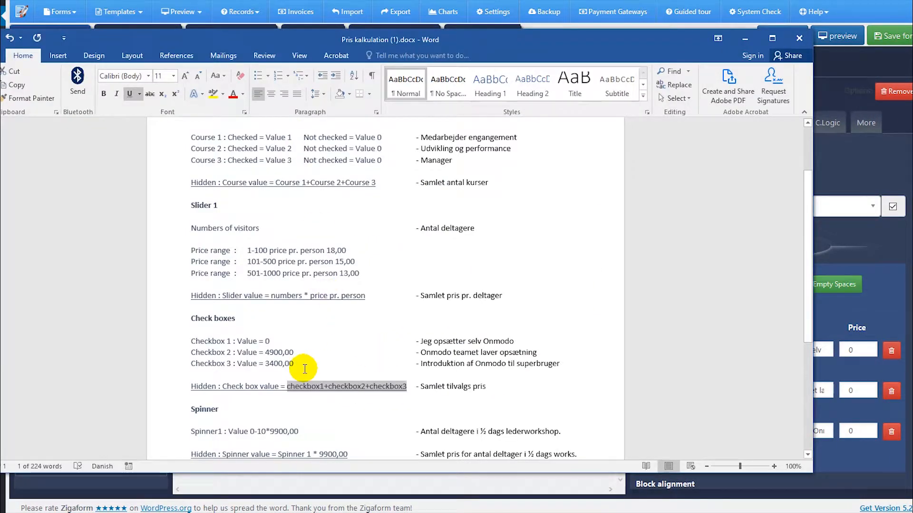
left_click_drag(388, 41, 589, 86)
key("alt+Tab")
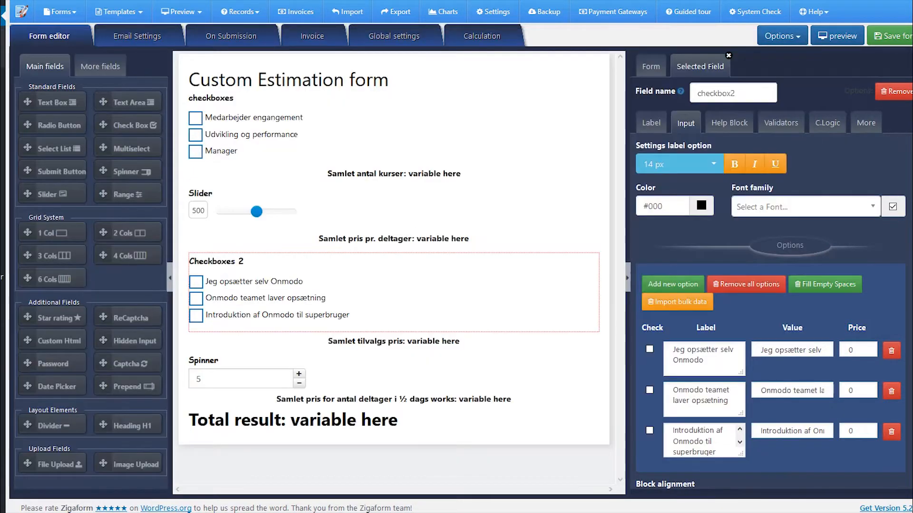
- Set the Checkboxes 2 prices to 4900 for "Onmodo teamet laver opsætning" and 3400 for "Introduktion af Onmodo til superbruger"
double_click(864, 350)
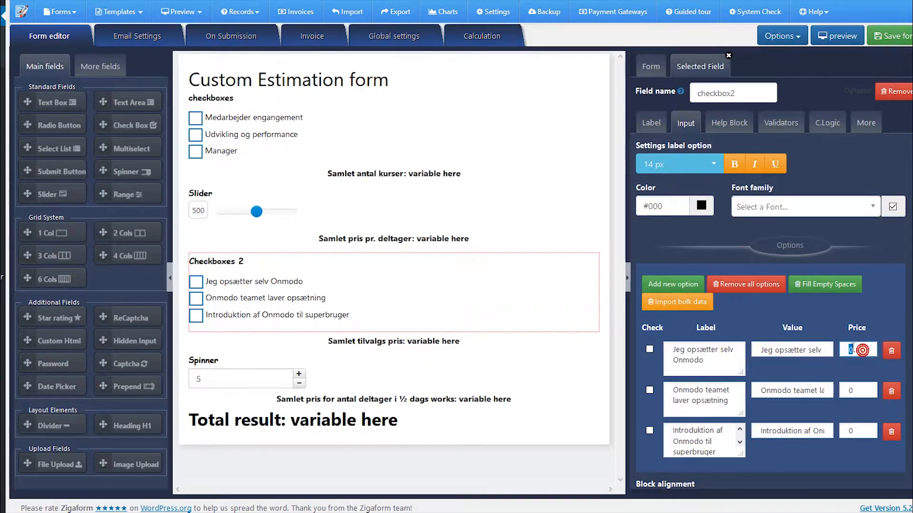
double_click(858, 391)
type("4900")
double_click(843, 431)
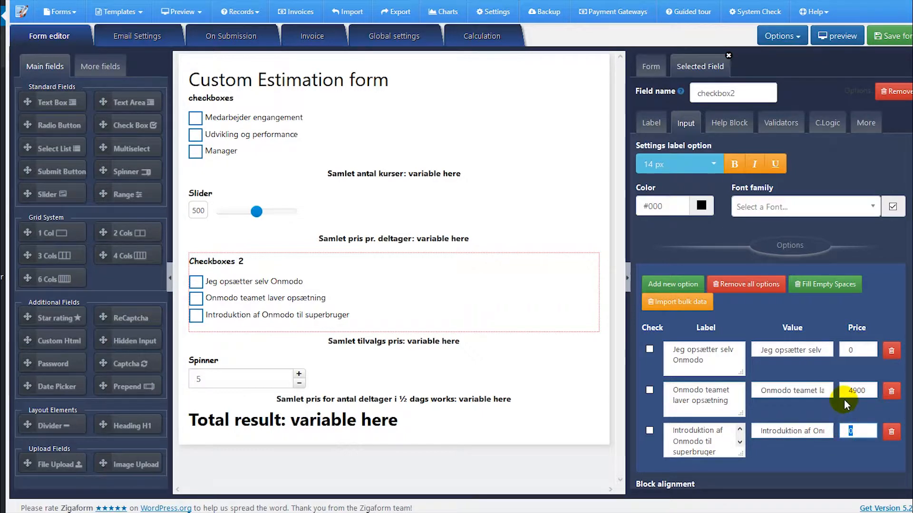
type("3400")
left_click(851, 350)
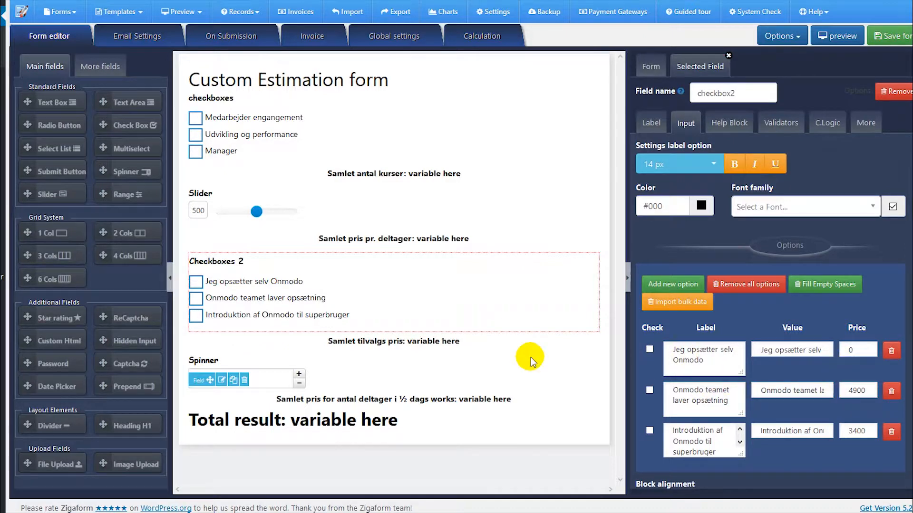
- Return to the Check boxes 2 calculation code and generate the Field price variable for the checkbox2 field
left_click(488, 33)
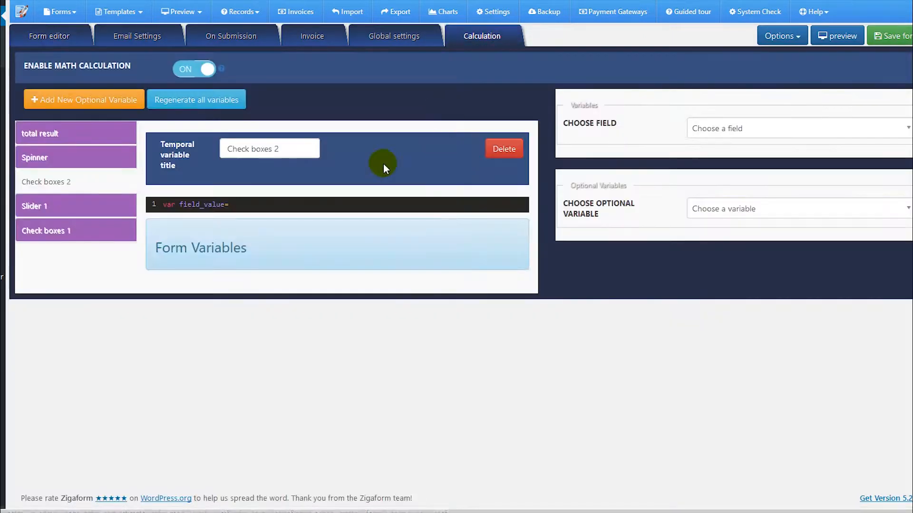
left_click(283, 205)
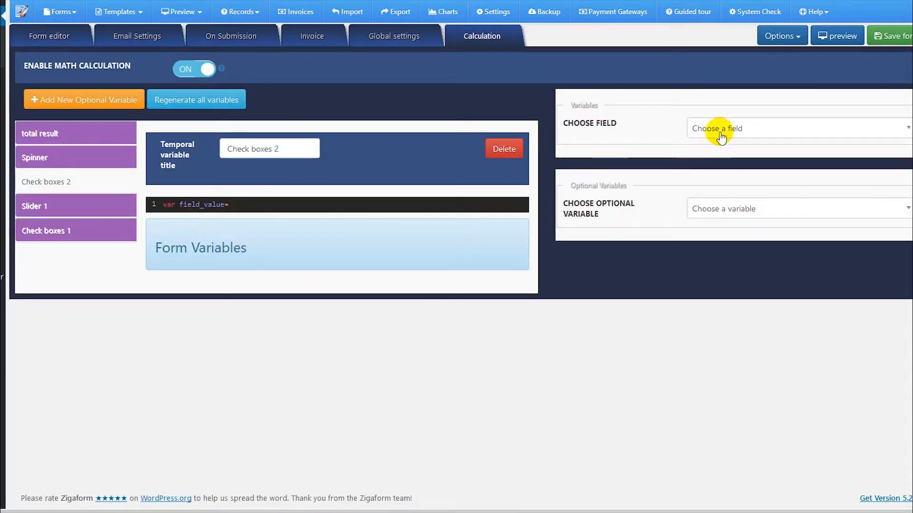
left_click(703, 127)
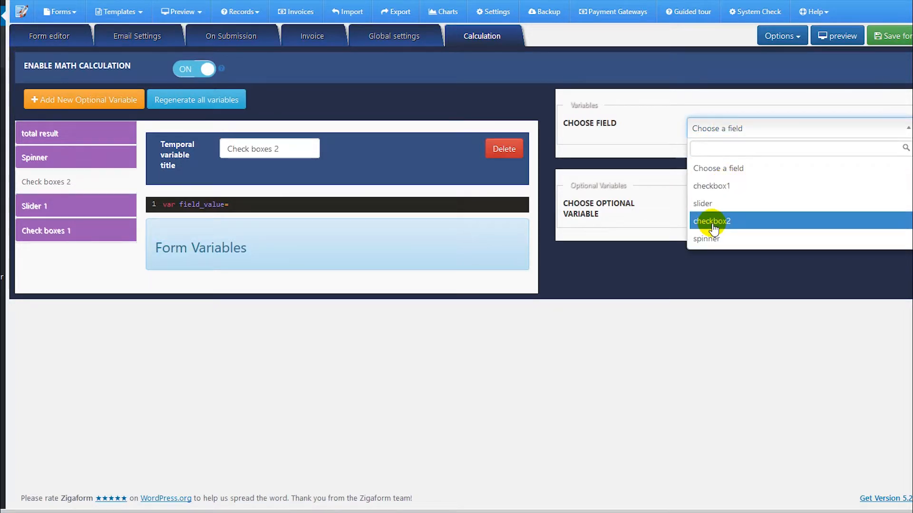
left_click(713, 222)
left_click(723, 164)
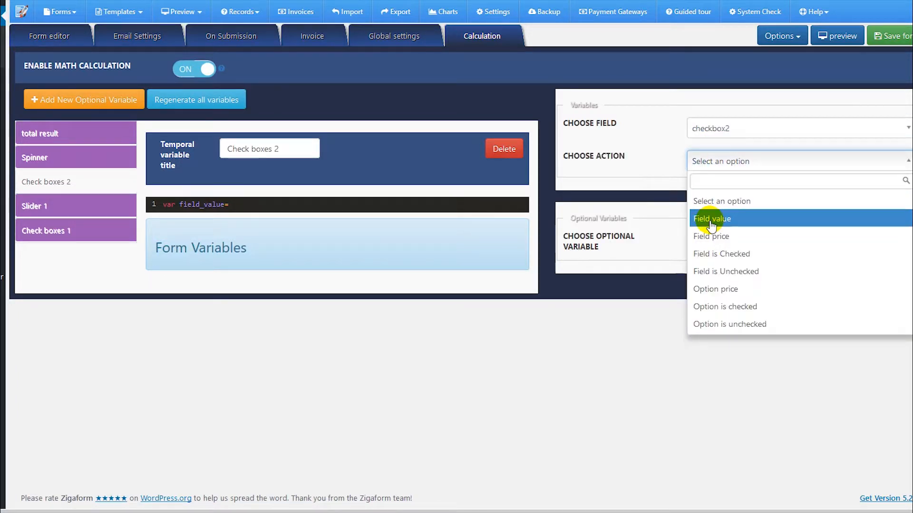
left_click(712, 238)
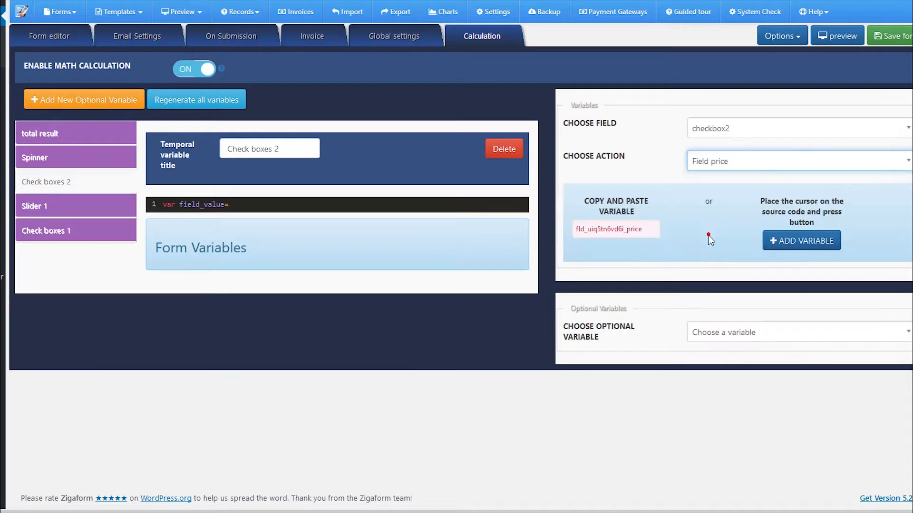
- Assign fld_uiq5tn6vd6i_price to field_value and add the line return field_value; below a blank line
left_click(612, 227)
key("ctrl+c")
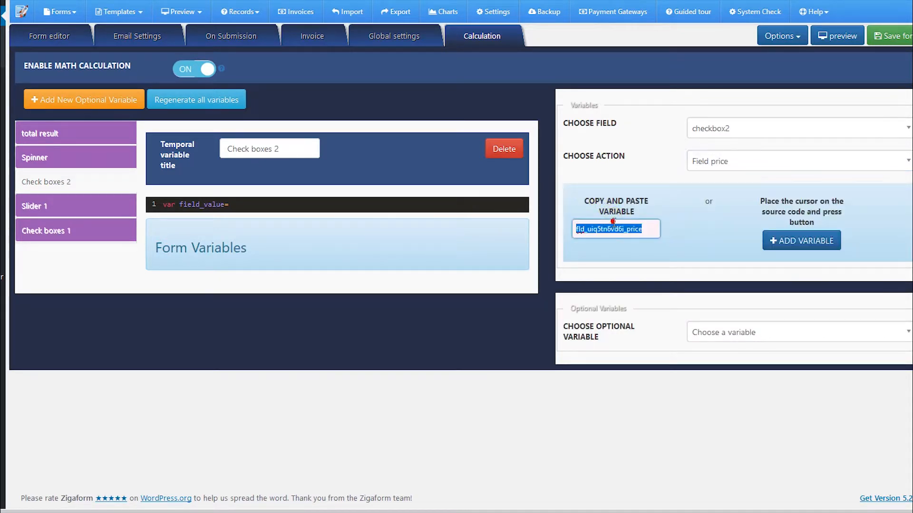
left_click(271, 204)
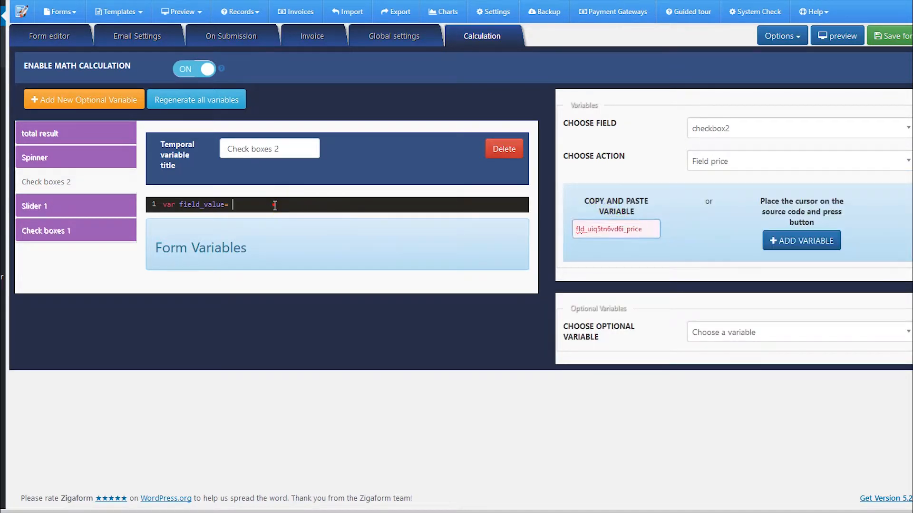
key("ctrl+v")
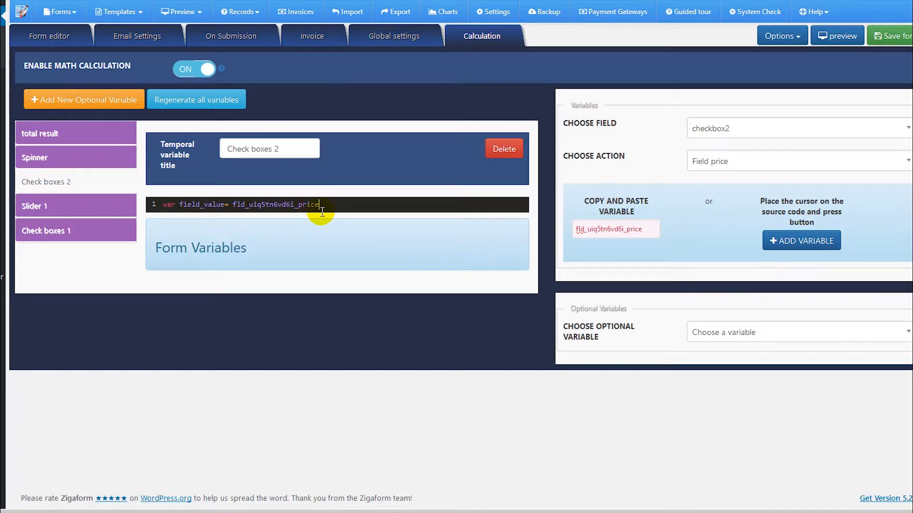
type(";")
key("Return")
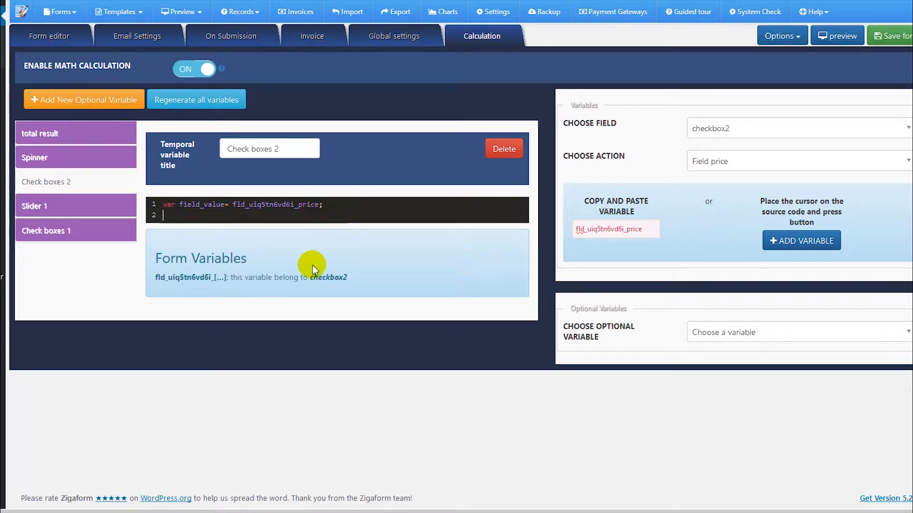
key("Return")
type("return field_value;")
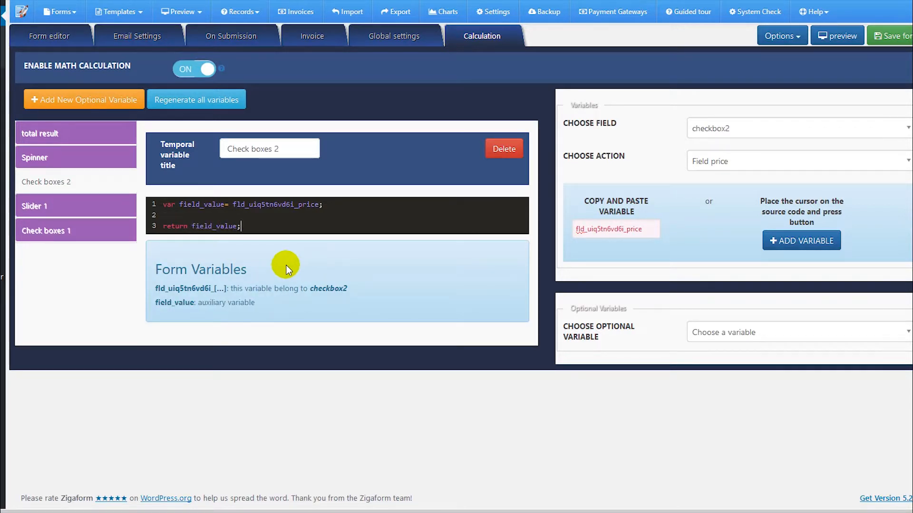
- Open the Spinner variable and check the spinner value range and price formula in the Word document
left_click(85, 160)
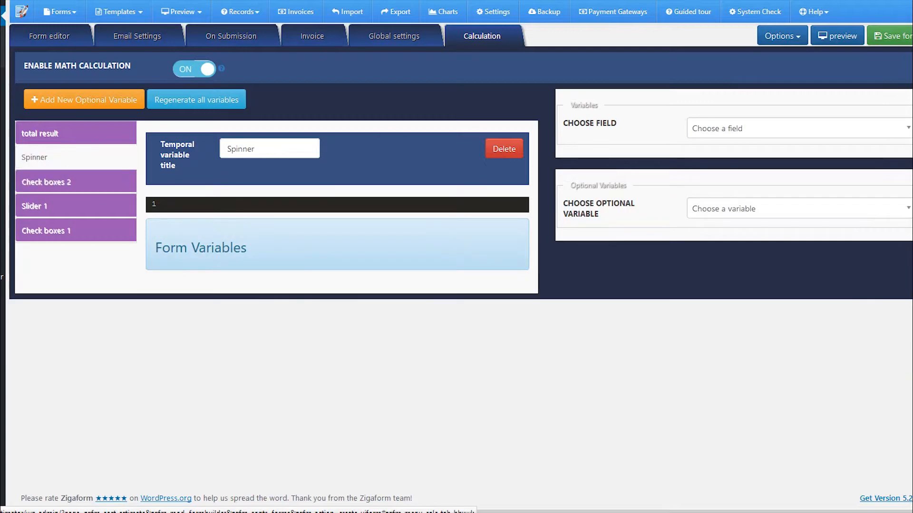
left_click_drag(912, 10, 281, 10)
left_click(403, 315)
scroll(387, 312, "down", 3)
left_click_drag(406, 318, 337, 320)
left_click(390, 343)
left_click_drag(457, 343, 385, 343)
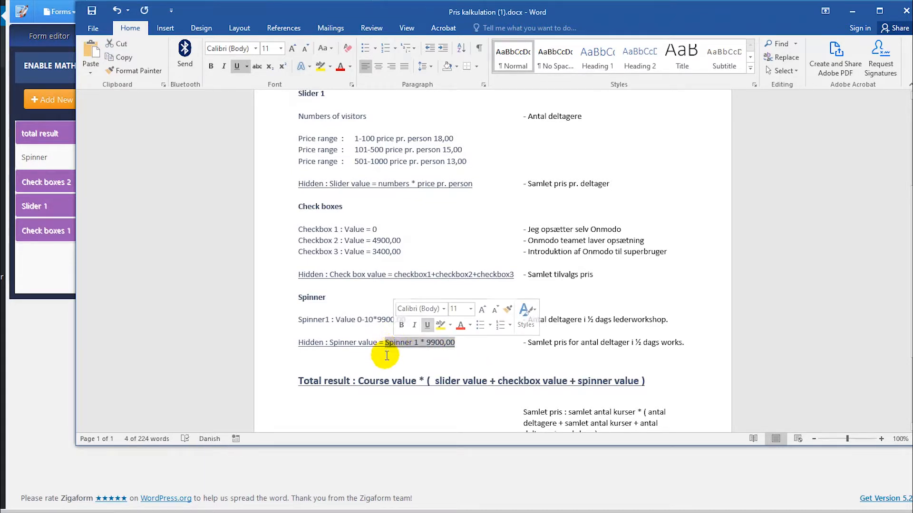
left_click(374, 352)
left_click_drag(379, 343, 444, 364)
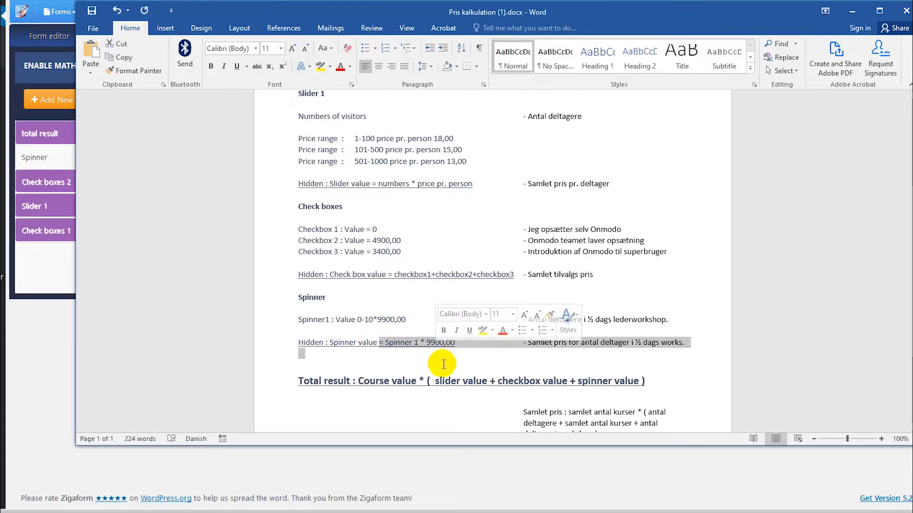
left_click(404, 367)
left_click_drag(429, 18, 912, 65)
- Start the Spinner code with var field_value= and generate the Field value variable for the spinner field
left_click(200, 203)
type("var field_value=")
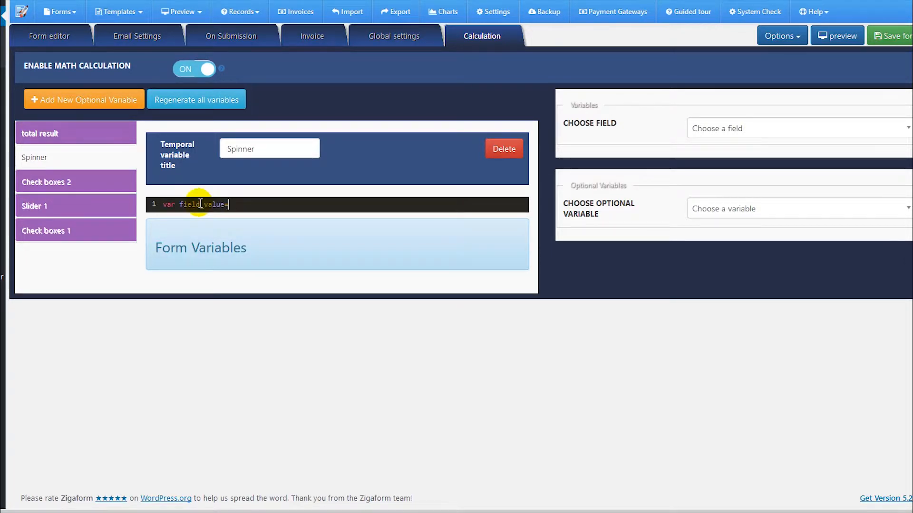
left_click(705, 132)
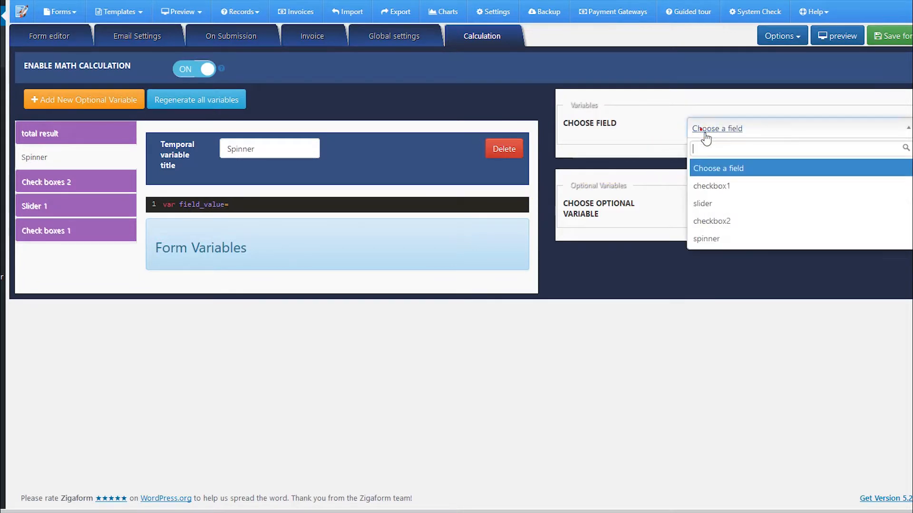
left_click(703, 238)
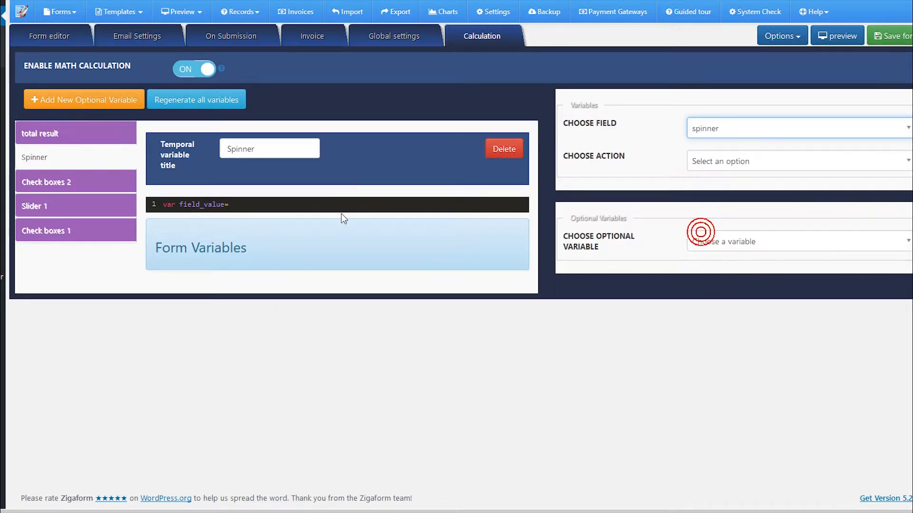
left_click(718, 162)
left_click(720, 218)
- Copy fld_ui6h4fg936a_value into the Spinner code's field_value assignment, ending it with a semicolon and a new line
left_click(292, 273)
left_click(631, 228)
double_click(636, 231)
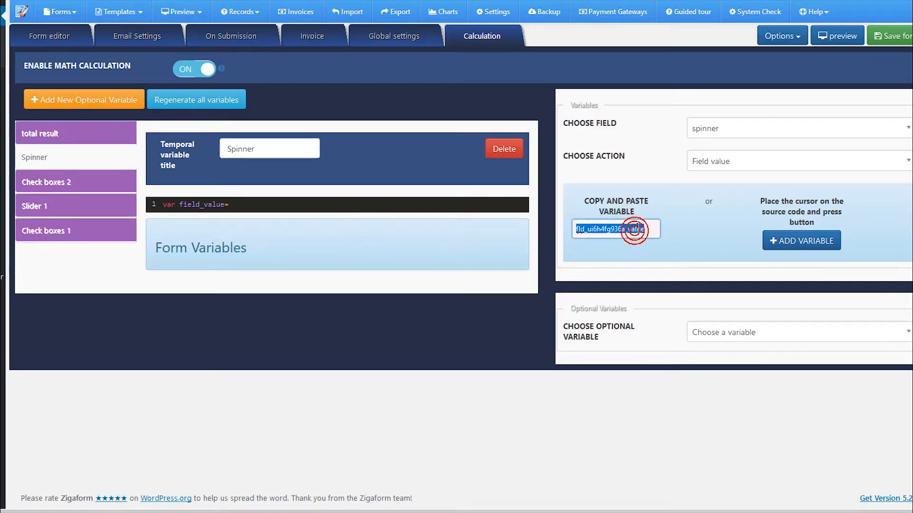
left_click(237, 200)
key("ctrl+v")
type(";")
key("Return")
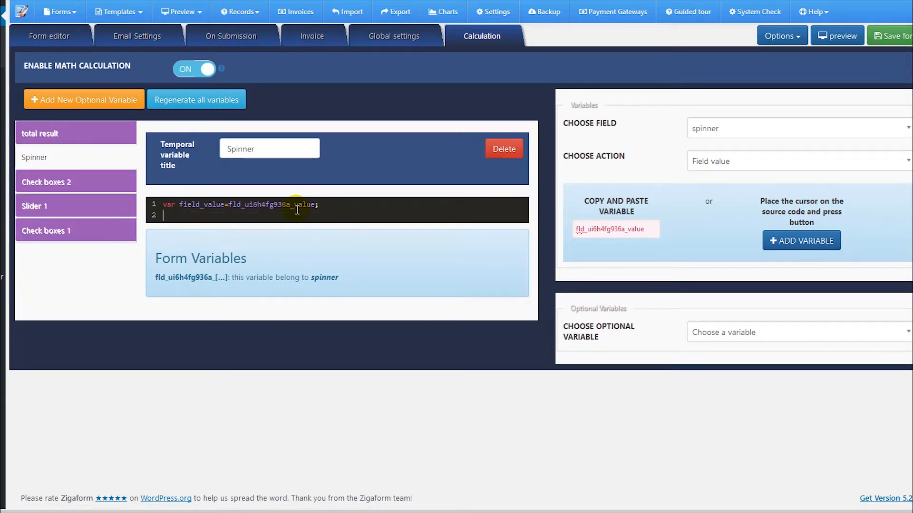
- Declare var sub_total=0; in the Spinner code and start a sub_total= assignment below a blank line
type("var")
key("Return")
key("Return")
type("sub")
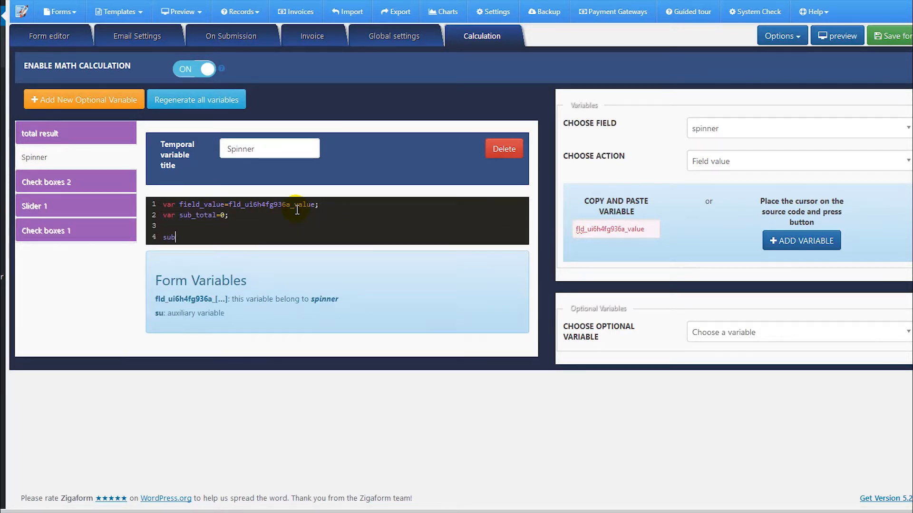
type("_total=")
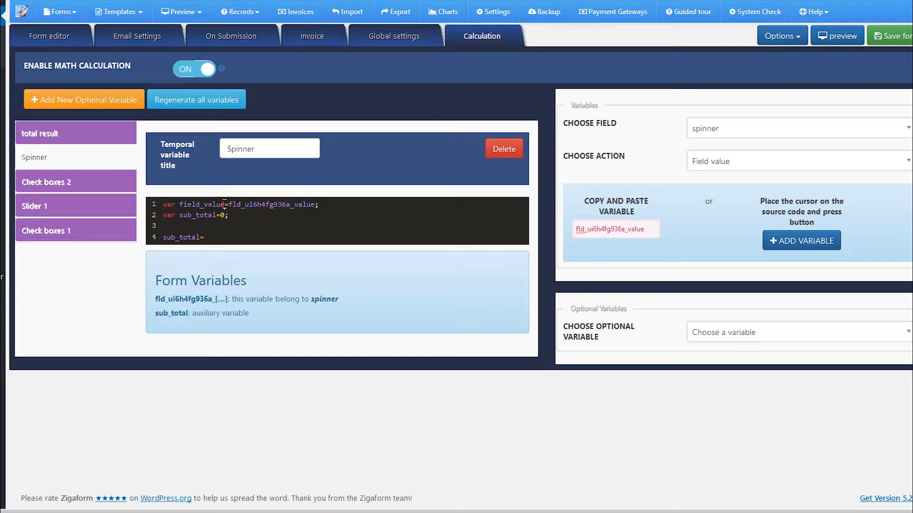
- Complete the sub_total assignment in the Spinner code as field_value*9900; by copying the field_value name
left_click_drag(224, 204, 182, 204)
left_click(212, 237)
key("ctrl+v")
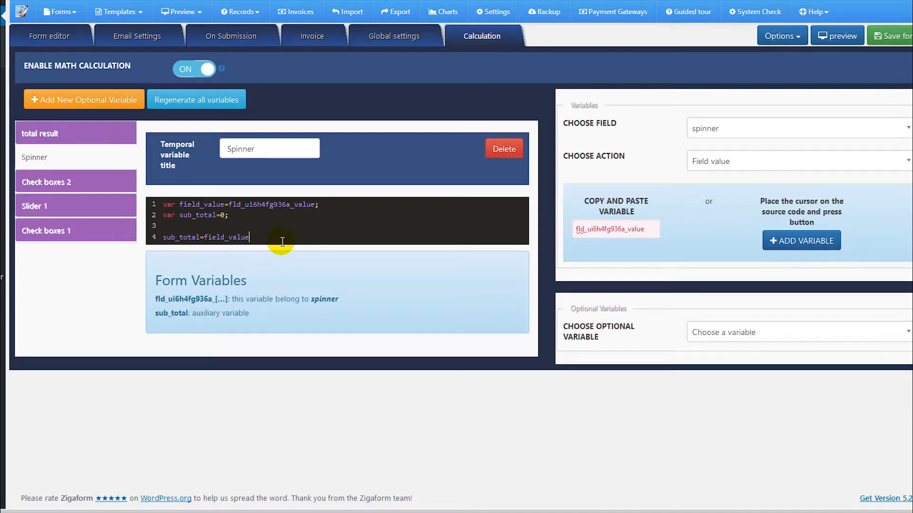
left_click(283, 242)
type("*")
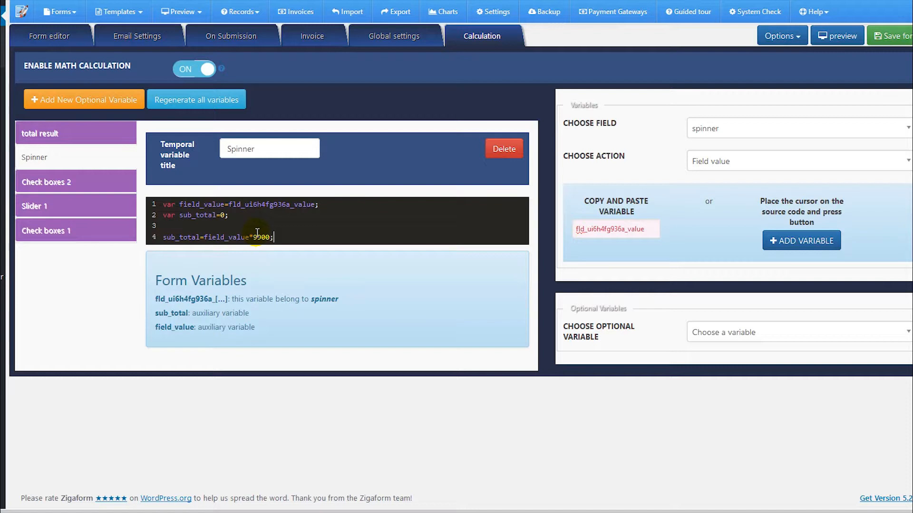
- End the Spinner code with the line return sub_total; below a blank line
key("Return")
key("Return")
type("re")
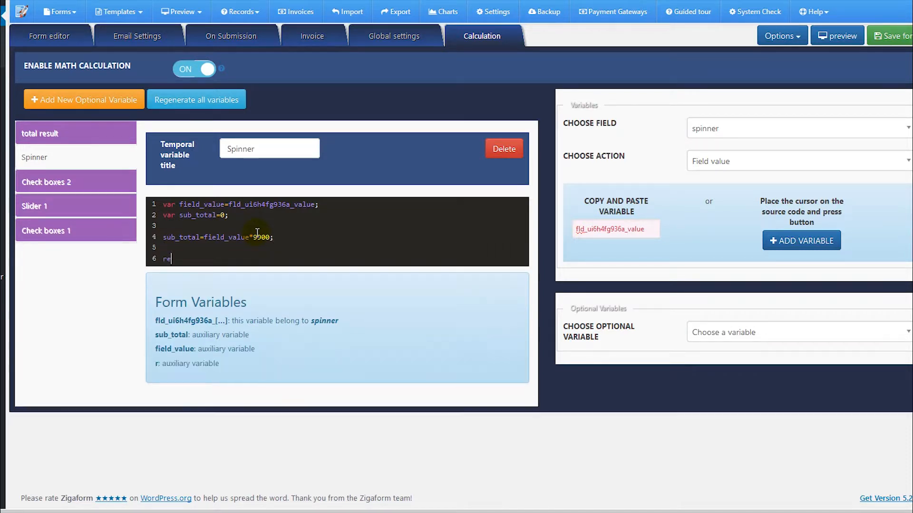
type("turn sub_total;")
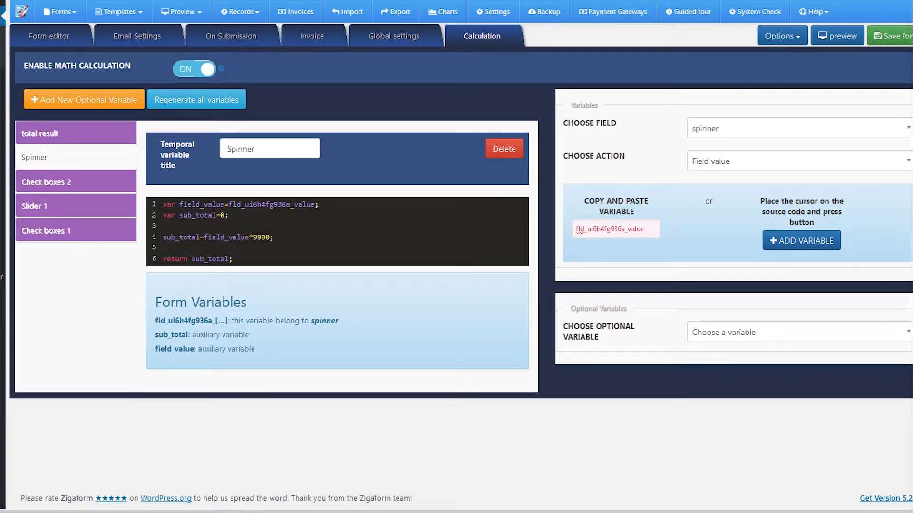
- Compare the Spinner code with the spinner price formula in the Word document and return to the calculation page
left_click_drag(912, 24, 509, 17)
left_click(456, 370)
left_click_drag(538, 350, 405, 340)
left_click(411, 348)
left_click(411, 354)
left_click(614, 107)
left_click_drag(525, 346, 500, 348)
left_click(515, 155)
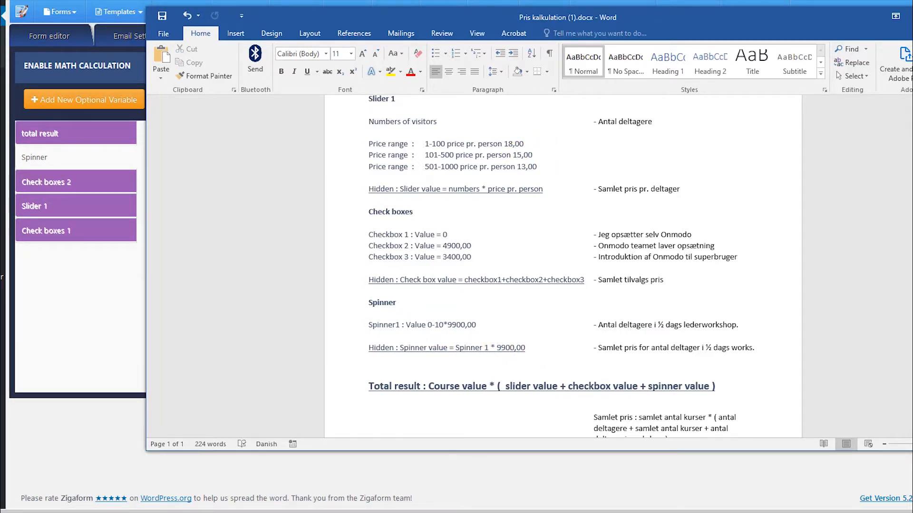
left_click(912, 16)
left_click(242, 250)
left_click(234, 231)
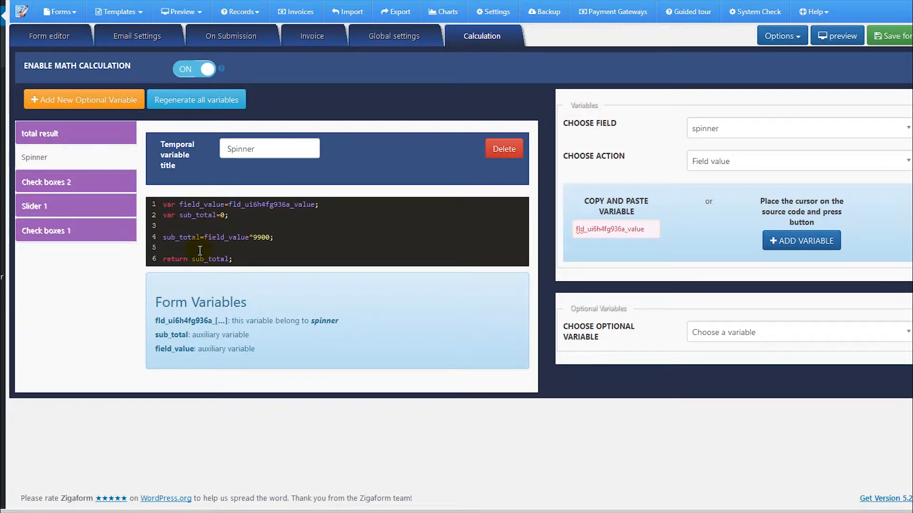
- Open the total result variable and examine the total result formula and the course, slider, checkbox and spinner values in the Word document
left_click(78, 133)
left_click(202, 203)
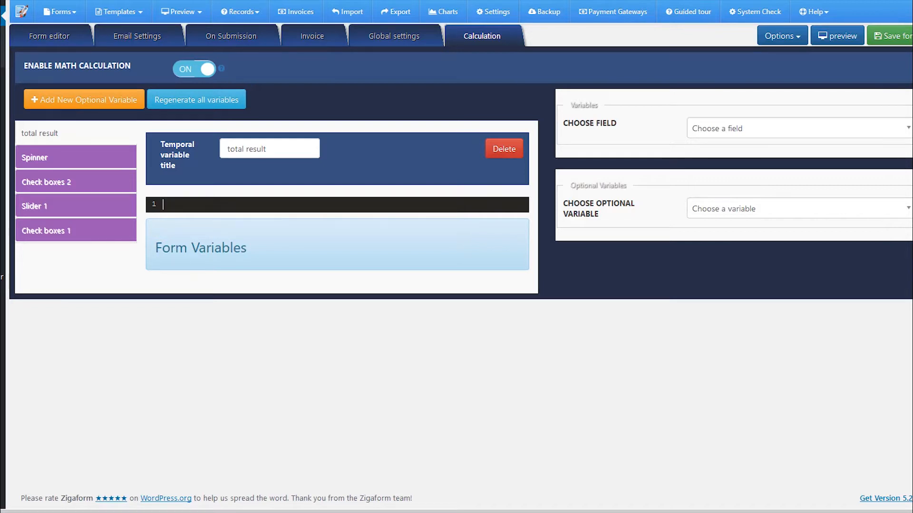
key("alt+Tab")
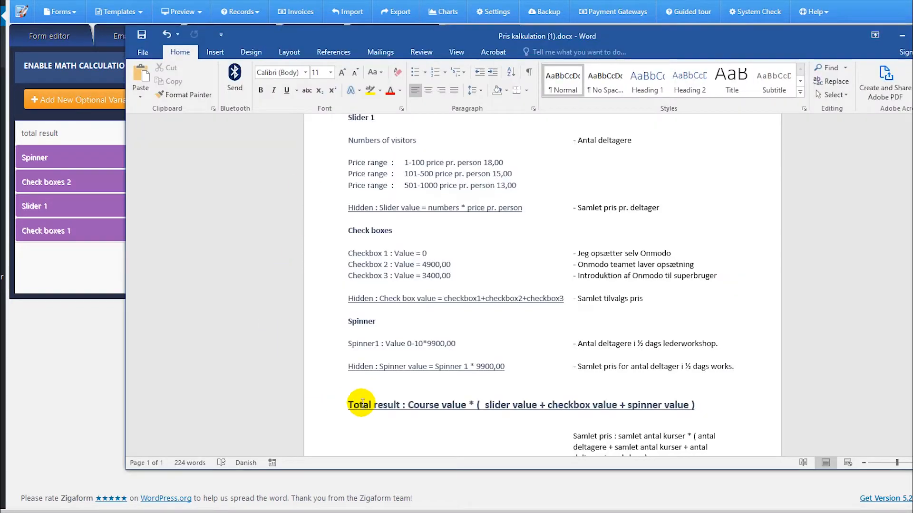
scroll(454, 382, "up", 3)
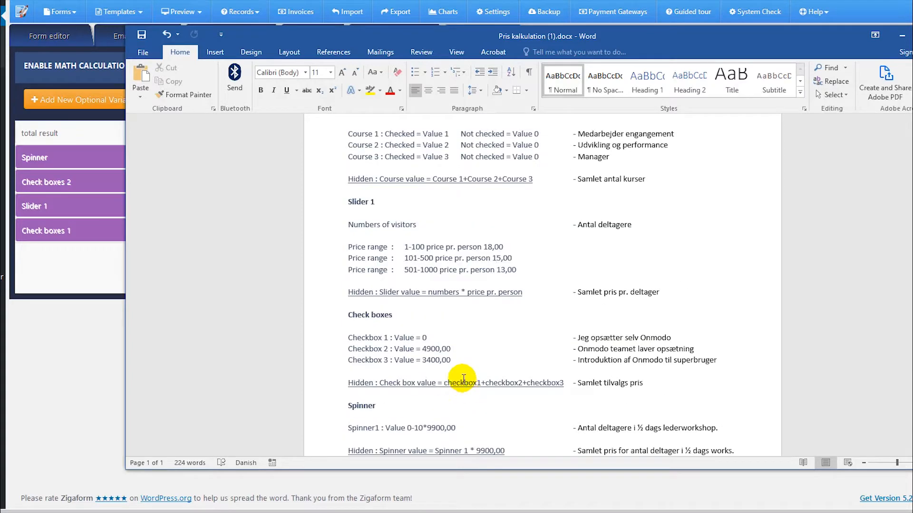
scroll(462, 375, "up", 1)
scroll(462, 376, "down", 6)
scroll(464, 380, "up", 4)
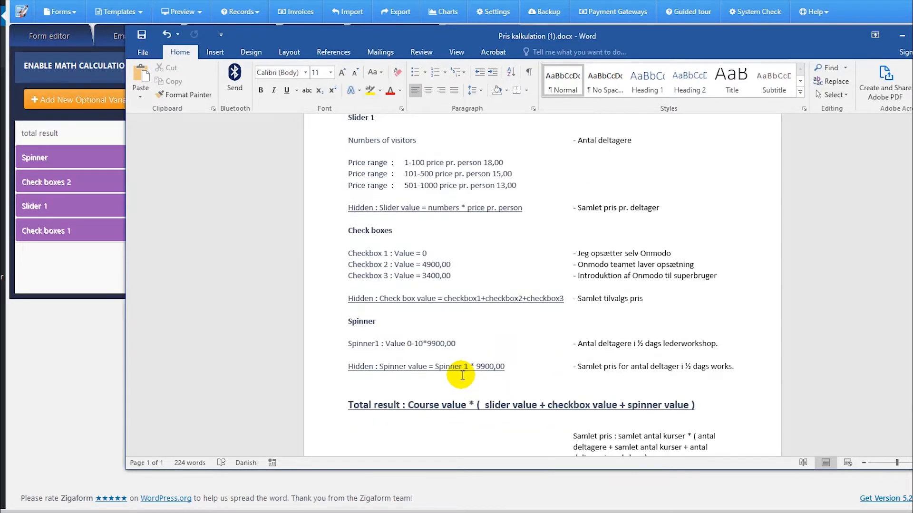
scroll(463, 382, "down", 1)
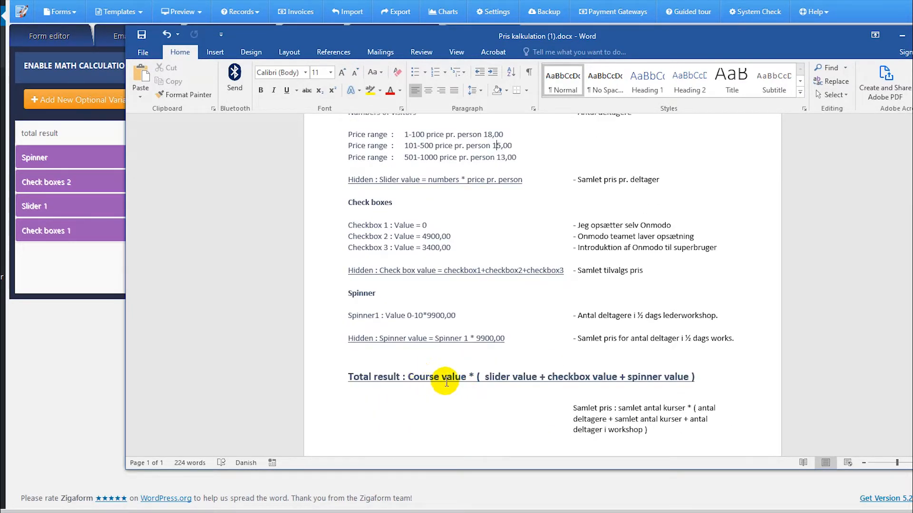
scroll(444, 380, "up", 2)
scroll(454, 380, "down", 2)
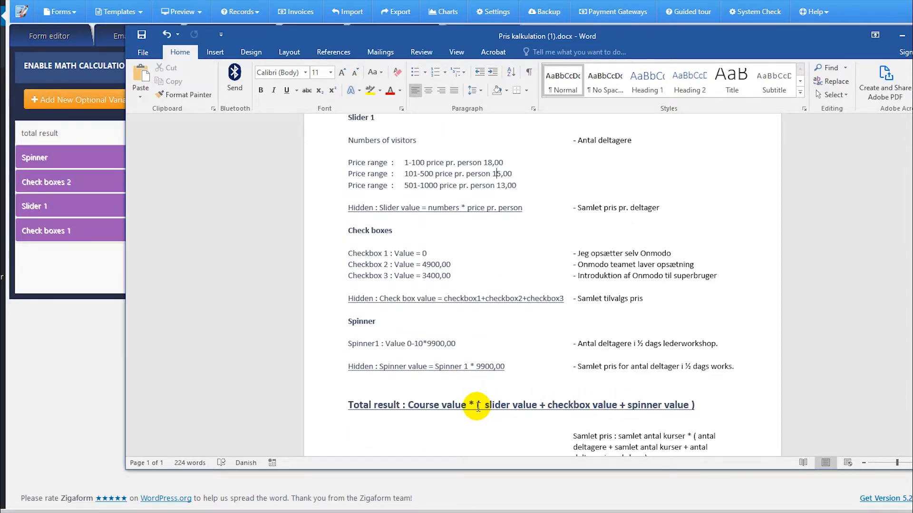
scroll(470, 402, "up", 2)
scroll(428, 300, "down", 2)
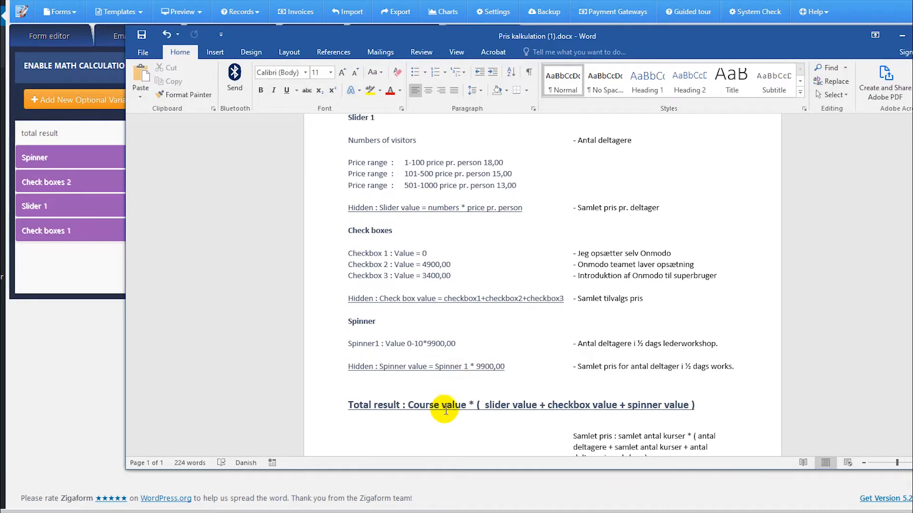
scroll(445, 409, "up", 2)
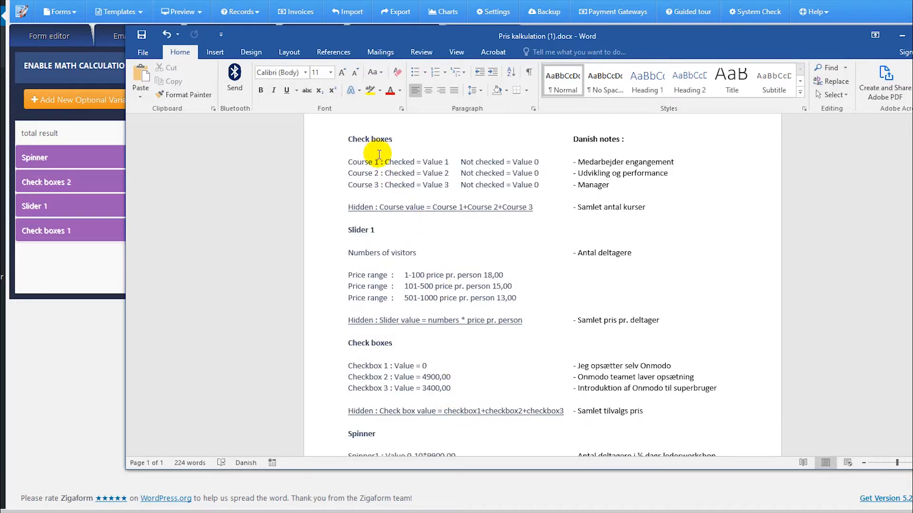
scroll(442, 271, "down", 2)
scroll(507, 404, "up", 1)
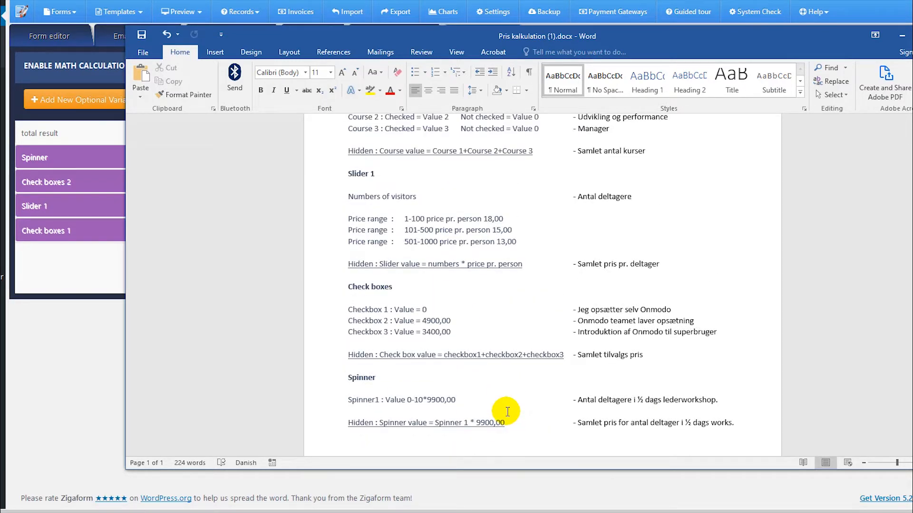
scroll(391, 240, "down", 1)
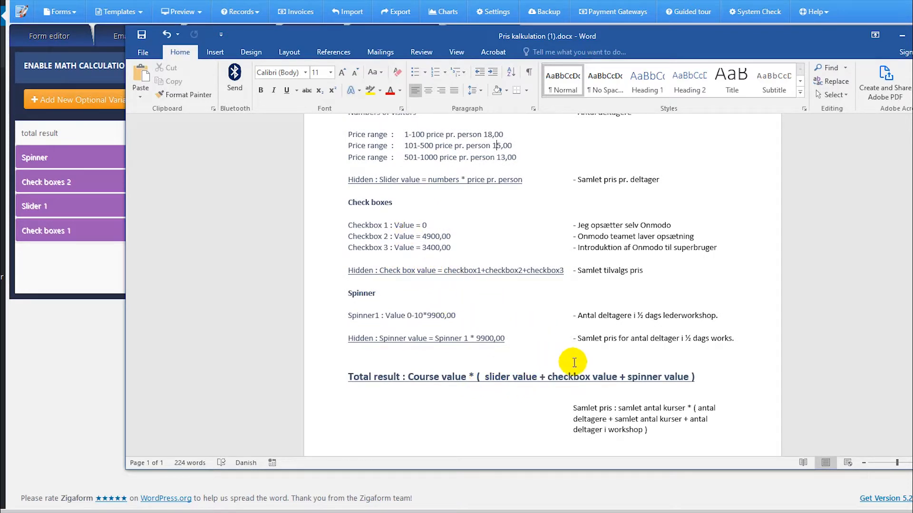
- Highlight the formula Course value * ( slider value + checkbox value + spinner value ) in the Word document and return to the calculation page
left_click_drag(547, 376, 695, 376)
left_click(408, 377, "shift")
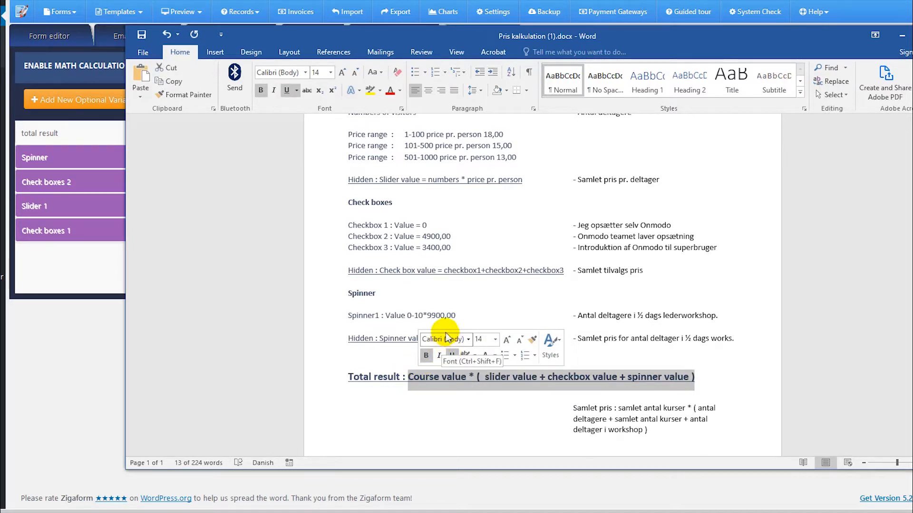
left_click(460, 323)
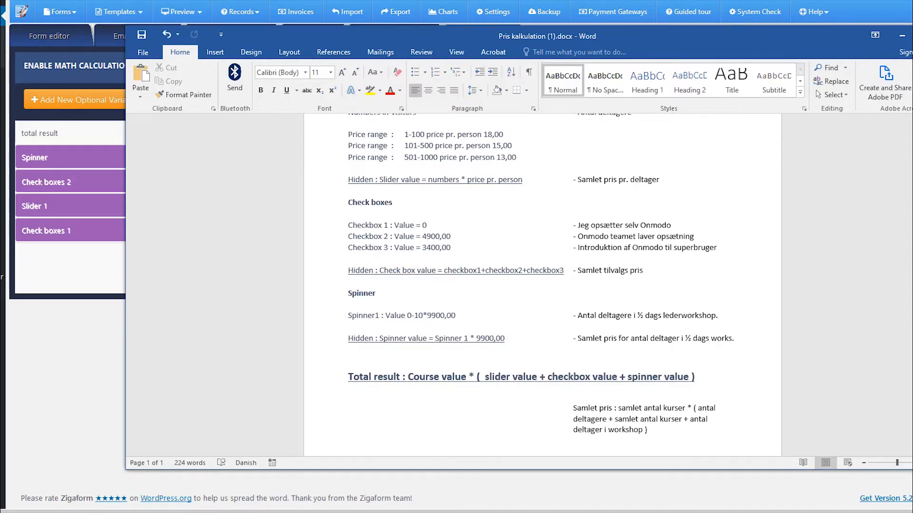
left_click(902, 36)
- Begin the total result code with var total=0 and a total= assignment below a blank line
left_click(207, 208)
type("var to")
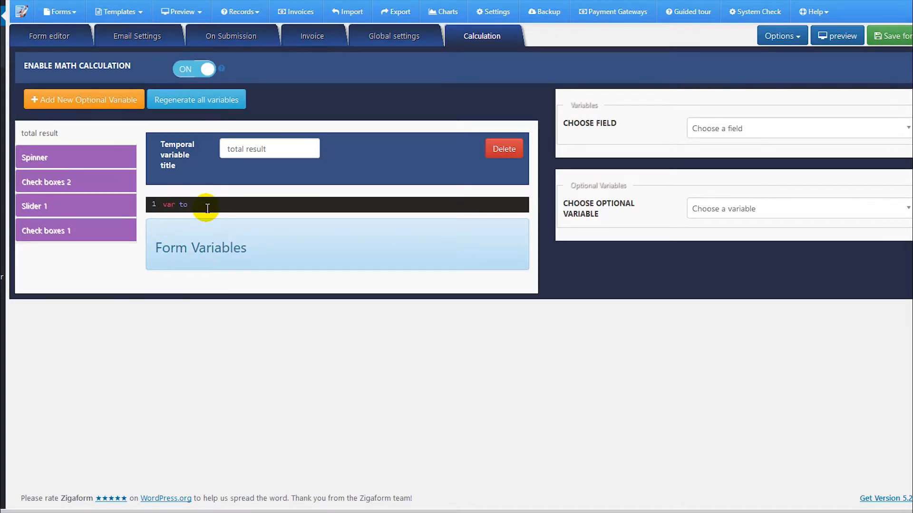
type("tal=0")
key("Return")
key("Return")
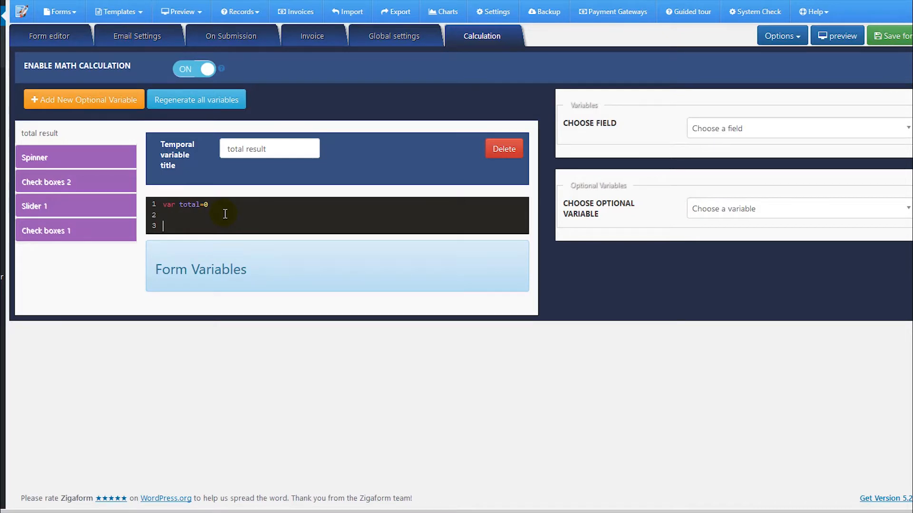
type("total=")
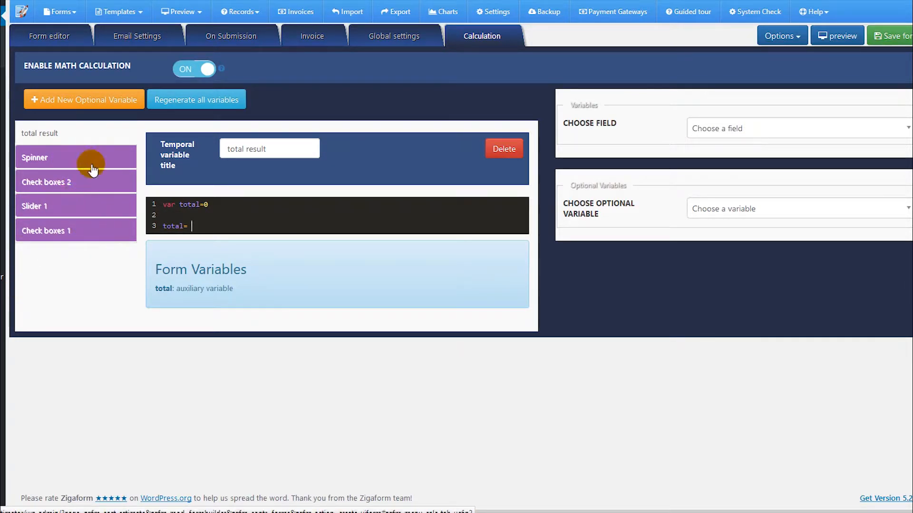
- Copy the Check boxes 1 optional variable fldopt_fkepm into the total= assignment of the total result code
left_click(716, 209)
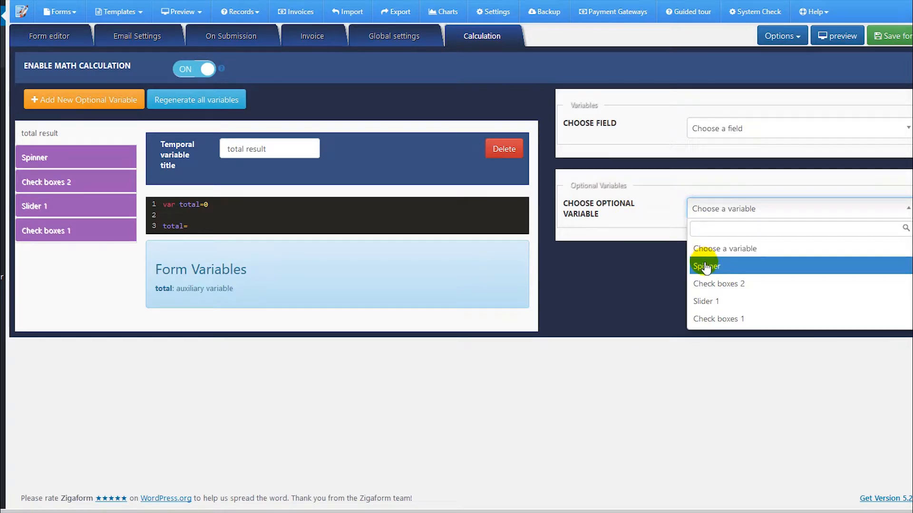
left_click(712, 318)
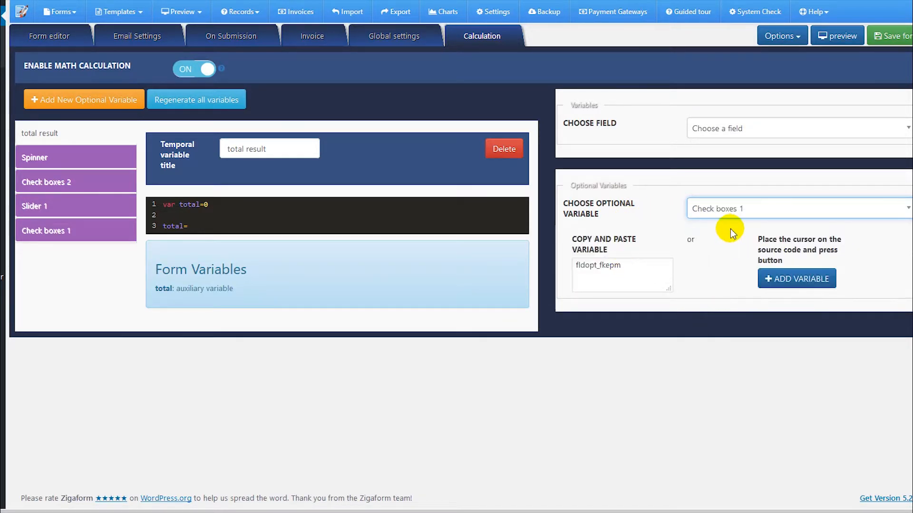
double_click(623, 264)
key("ctrl+c")
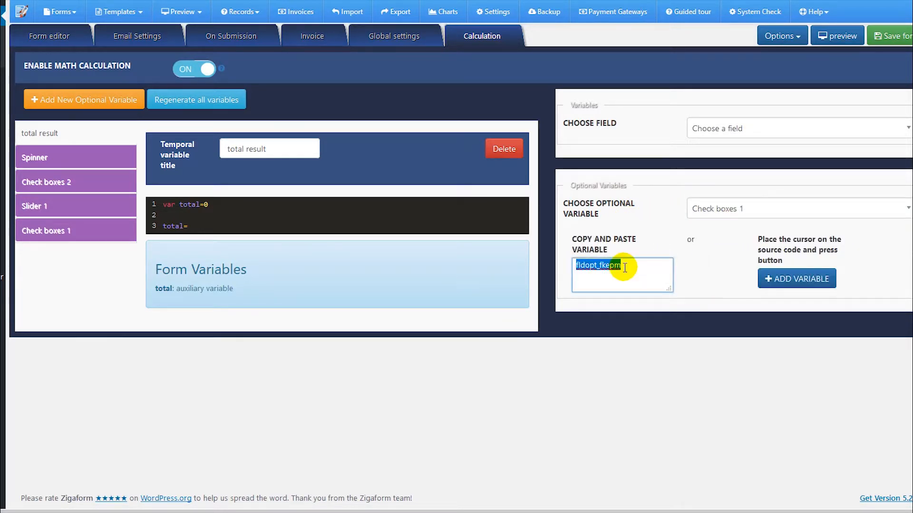
left_click(254, 223)
key("ctrl+v")
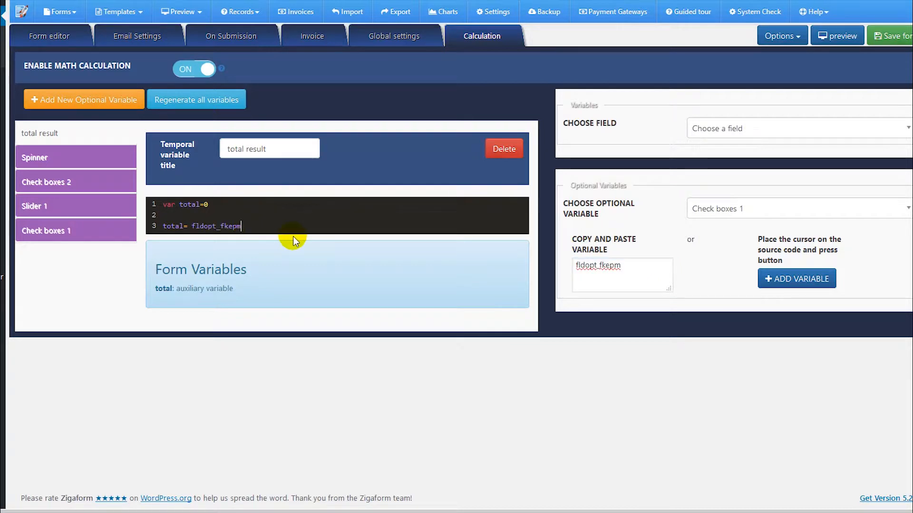
- Append *(); to the total assignment and add the line return total; below a blank line
type("*")
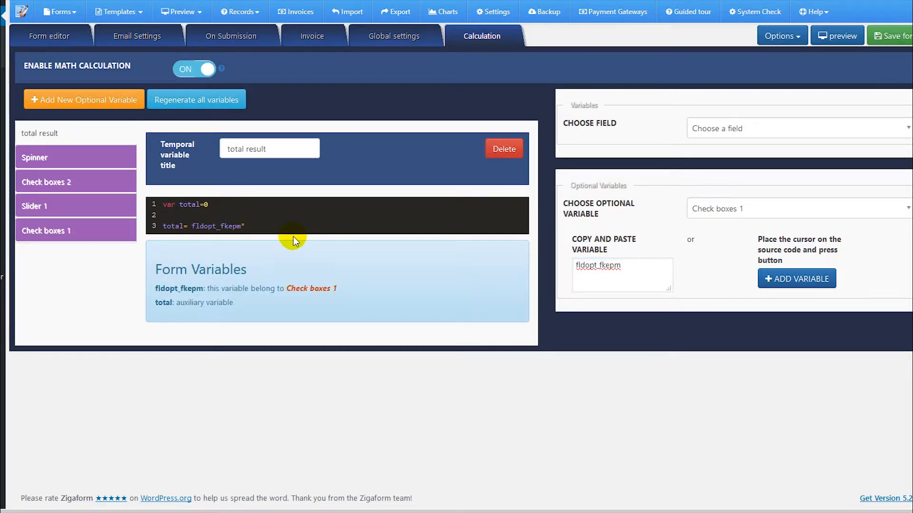
type("();")
key("Return")
key("Return")
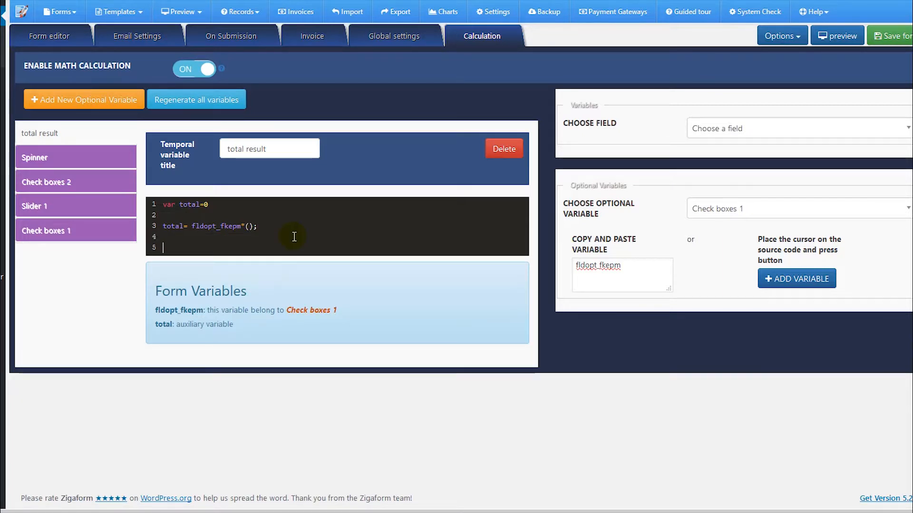
type("return total;")
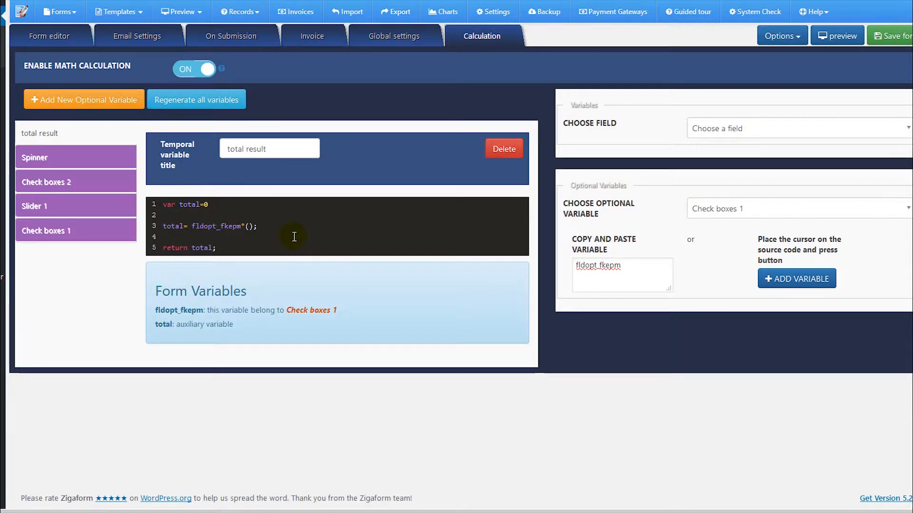
- Copy the Slider 1 optional variable fldopt_lpu72 into the empty parentheses of the total assignment
key("Left")
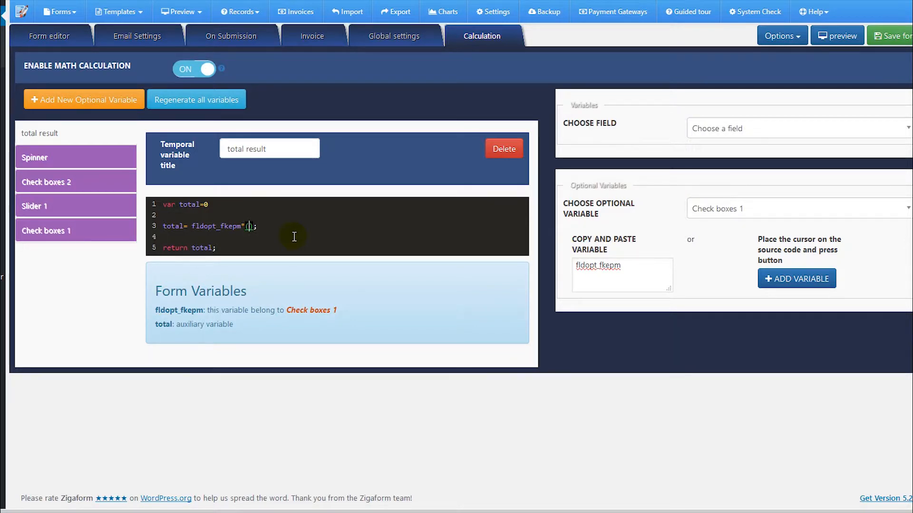
left_click(742, 129)
left_click(708, 203)
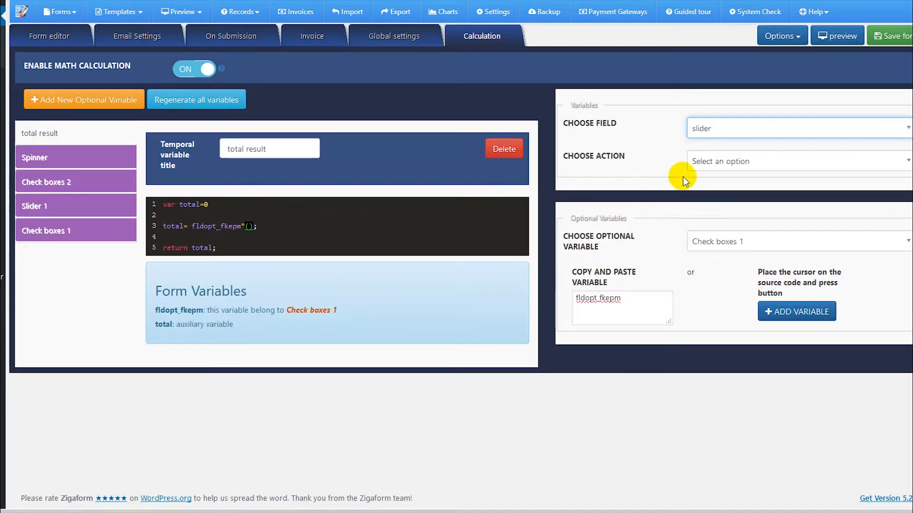
left_click(727, 241)
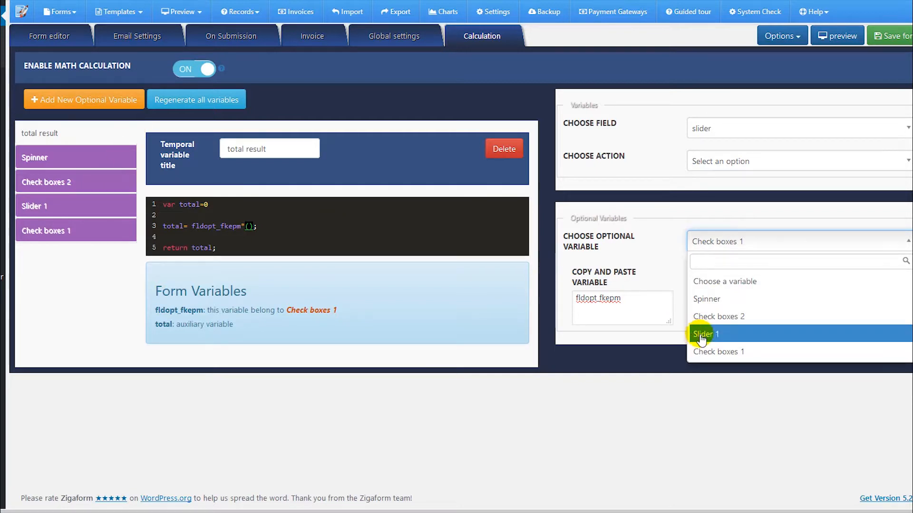
left_click(706, 334)
left_click(614, 299)
double_click(614, 300)
key("ctrl+c")
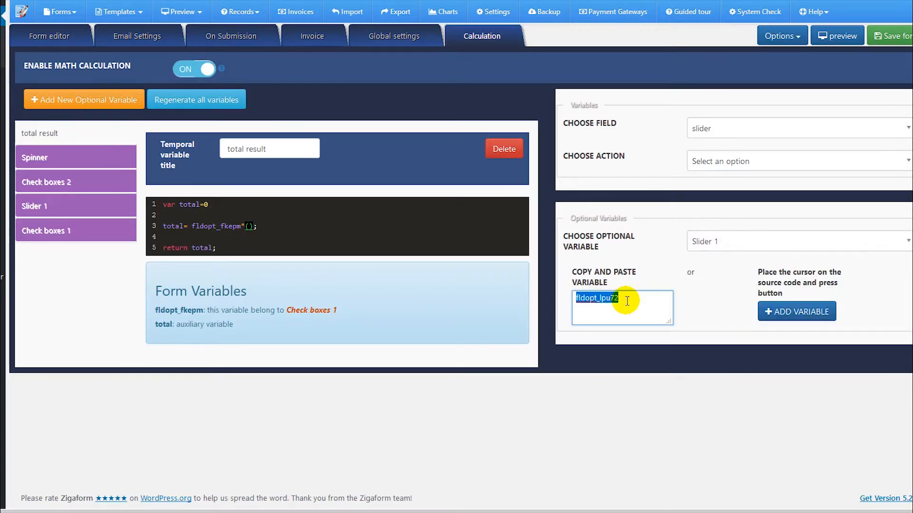
left_click(248, 226)
key("ctrl+v")
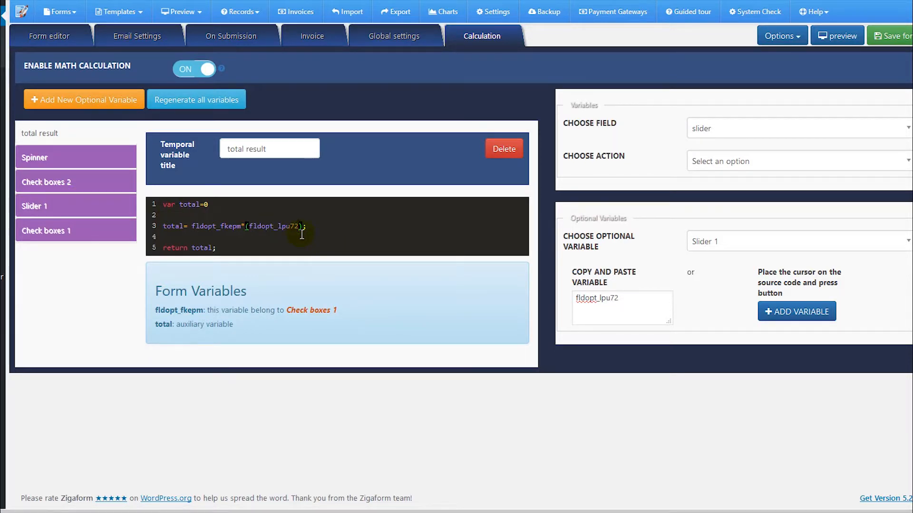
- Add + and the Check boxes 2 optional variable fldopt_hhxwk after fldopt_lpu72 inside the parentheses of the total assignment
type("+")
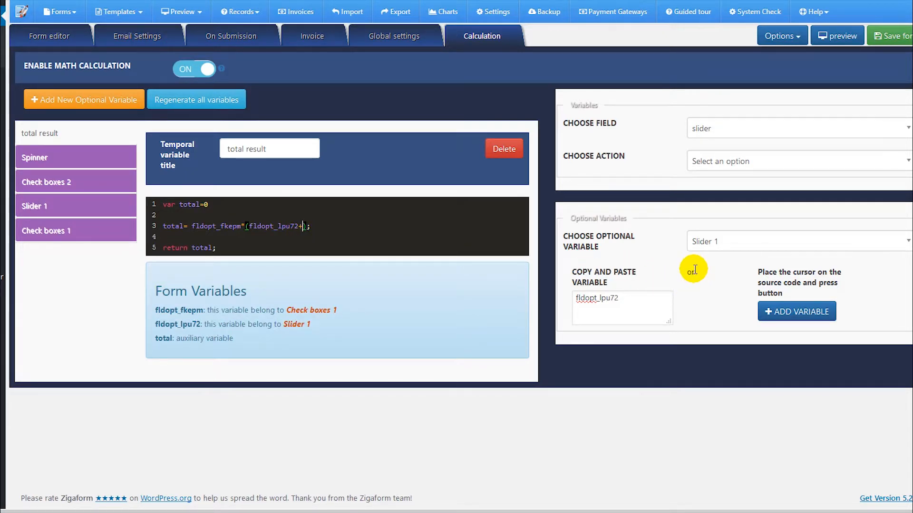
left_click(724, 240)
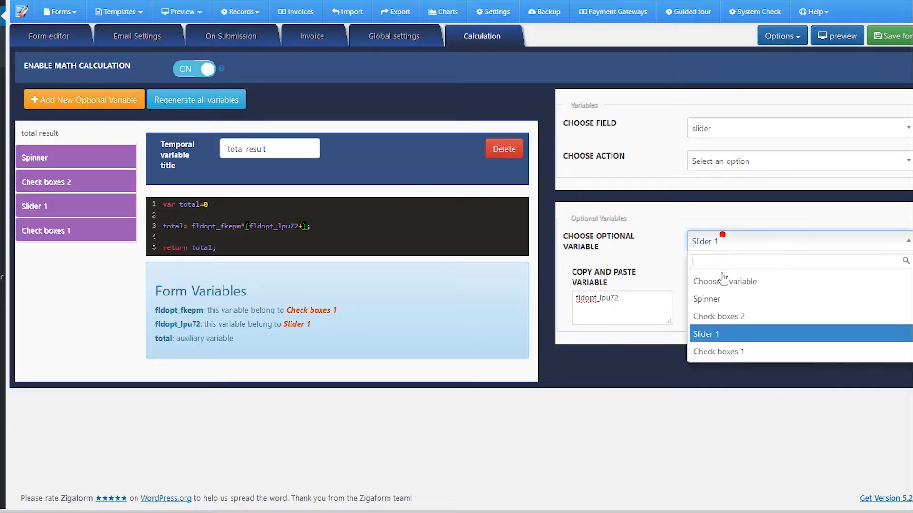
left_click(721, 317)
triple_click(646, 301)
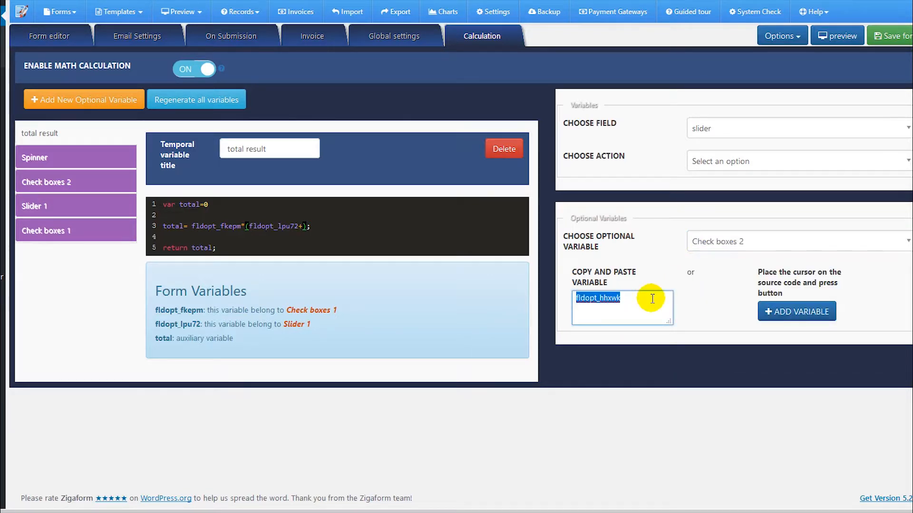
left_click(302, 228)
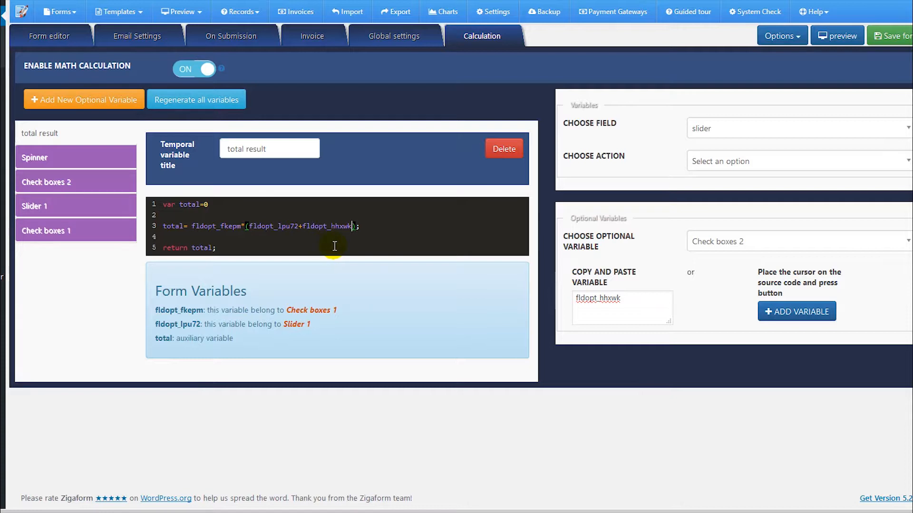
- Add + and the Spinner optional variable fldopt_uc6n2 inside the parentheses of the total assignment, and save the form
type("+")
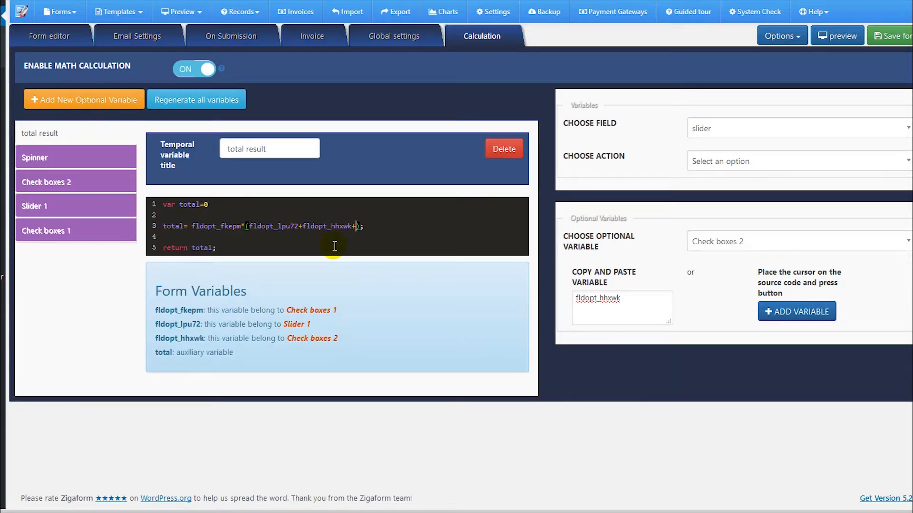
left_click(766, 242)
left_click(709, 299)
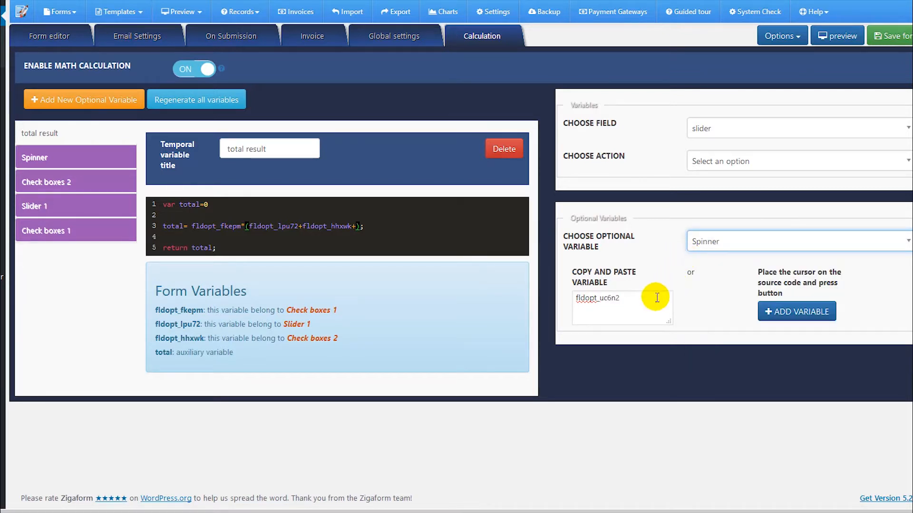
left_click(652, 300)
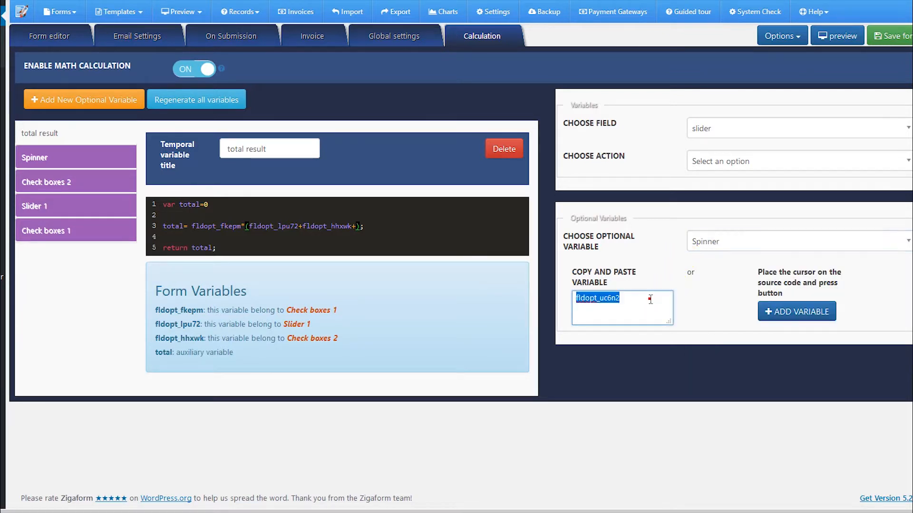
left_click(356, 226)
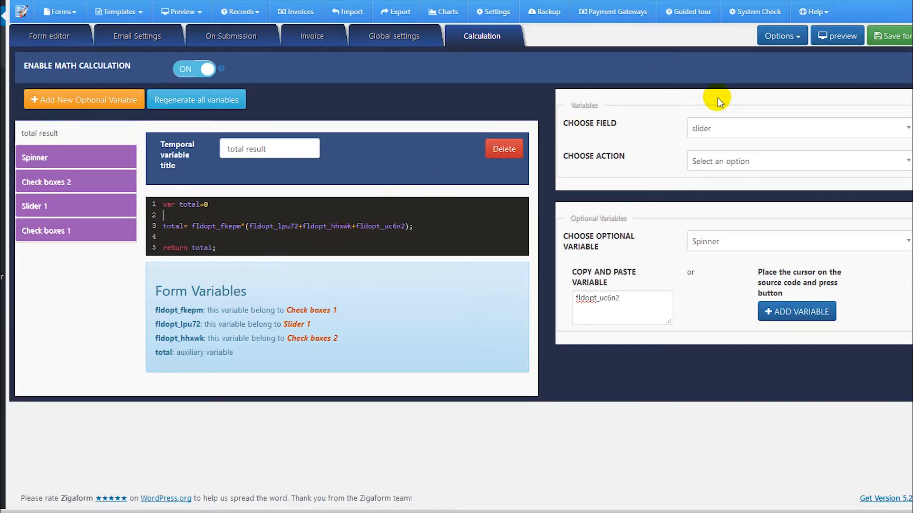
left_click(888, 43)
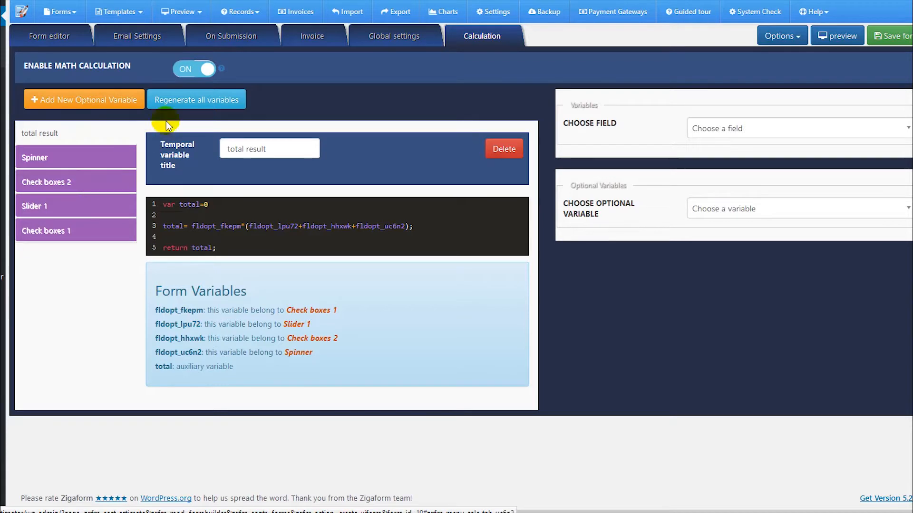
- Return to the form editor and copy the frontend code of the Check boxes 1 calculation variable from the form variables list
left_click(56, 38)
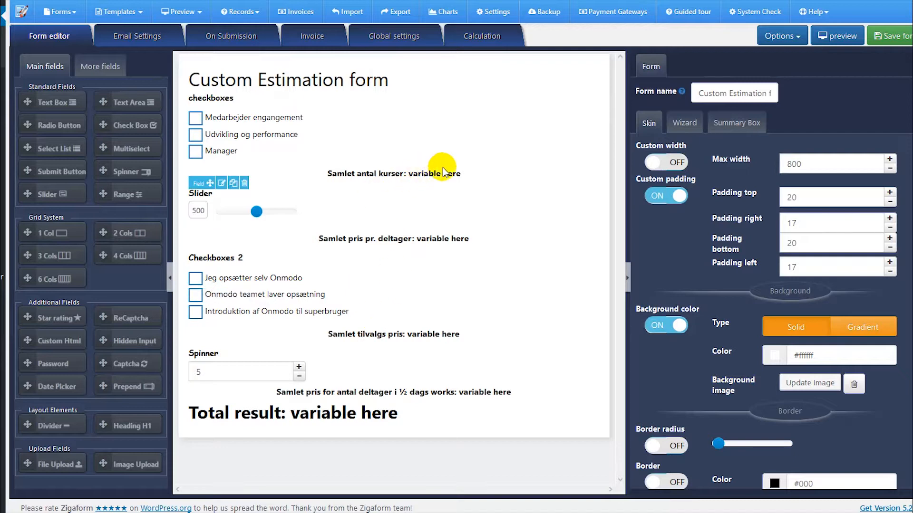
left_click_drag(337, 174, 409, 172)
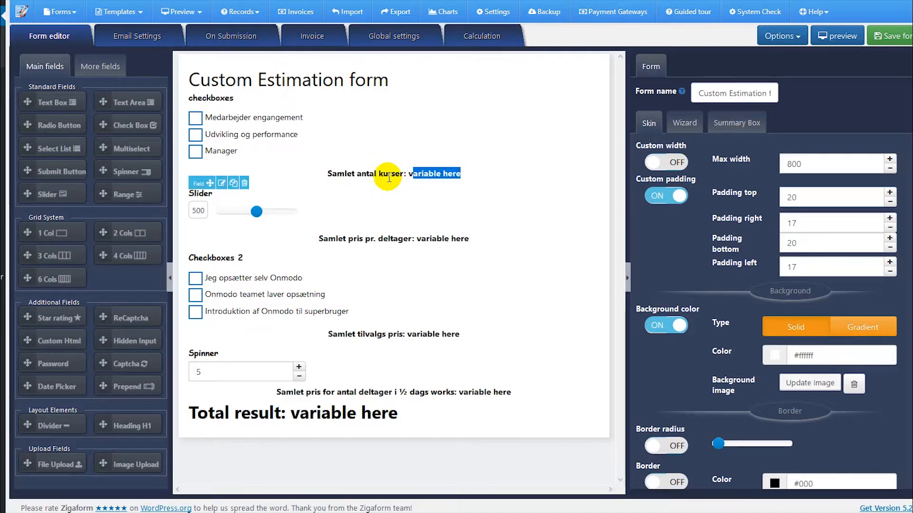
left_click(402, 172)
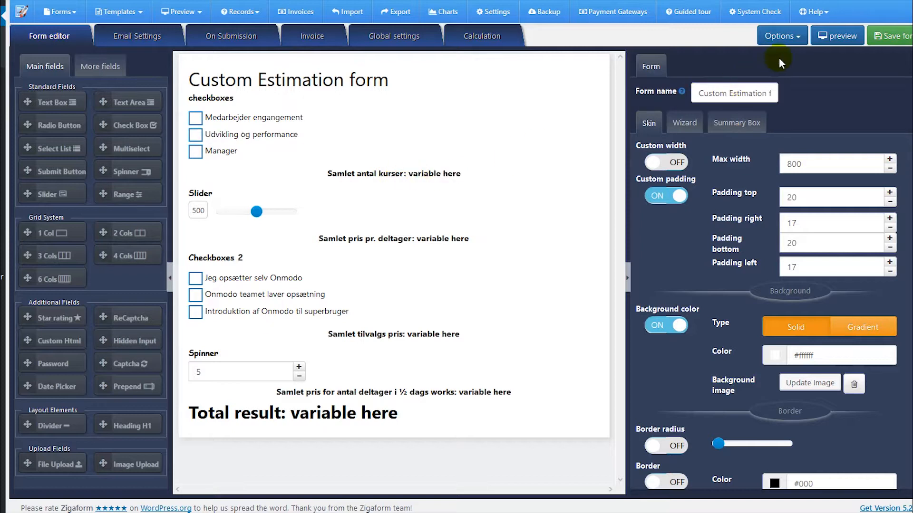
left_click(791, 41)
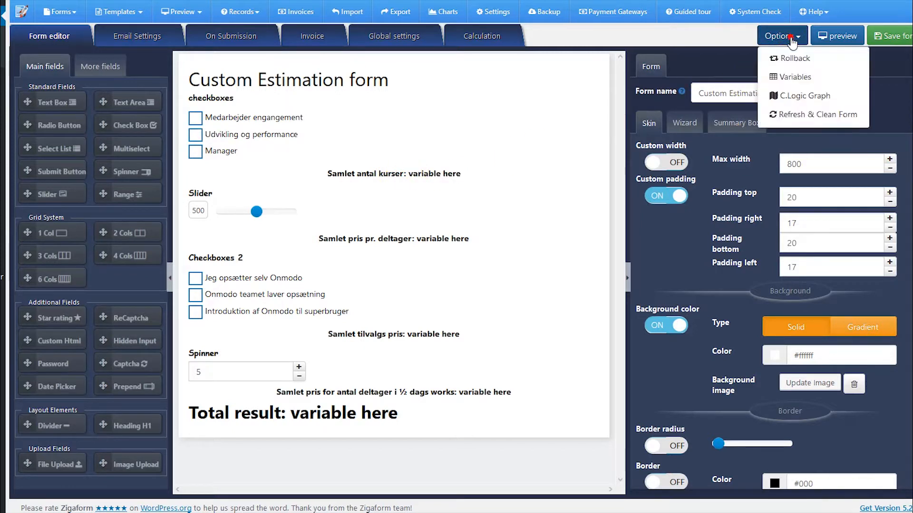
left_click(788, 77)
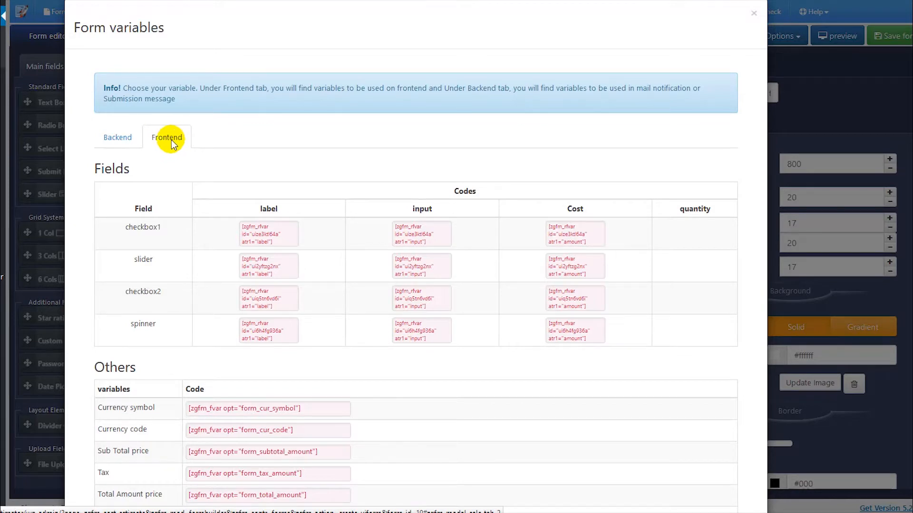
scroll(190, 187, "down", 5)
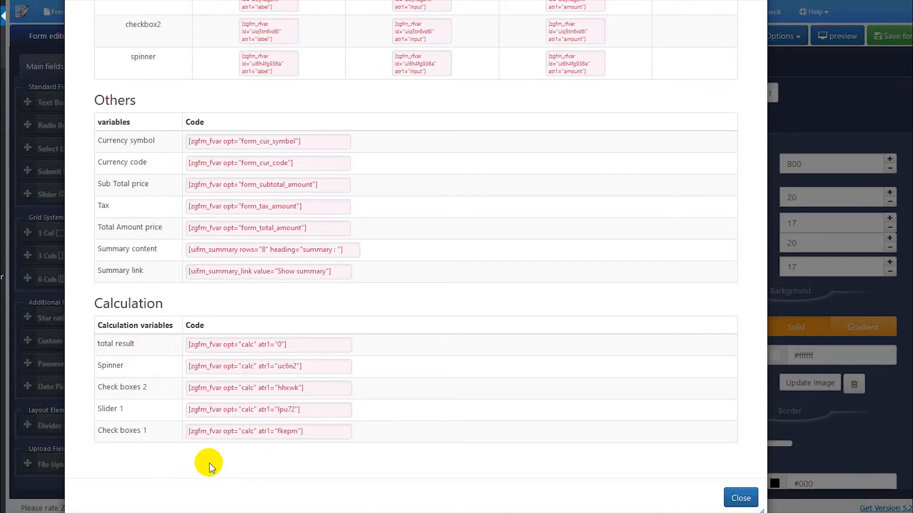
left_click(214, 431)
key("ctrl+c")
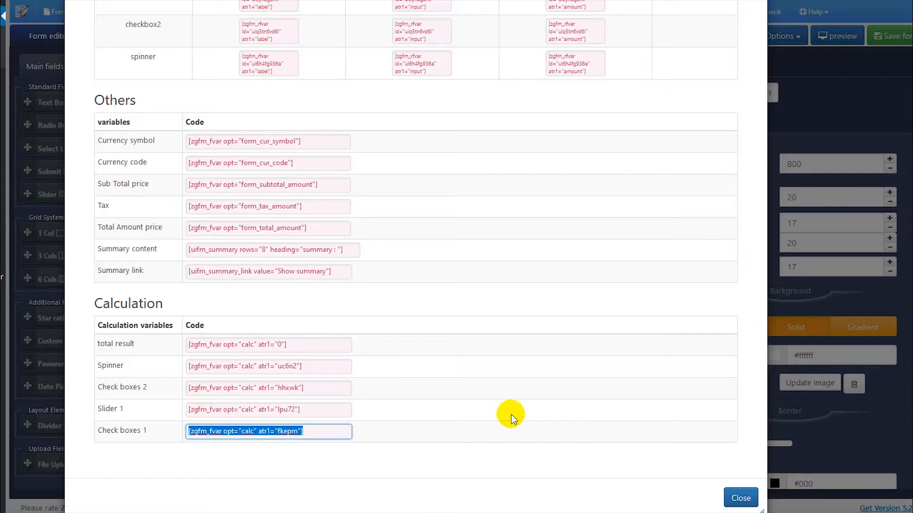
left_click(744, 499)
- Replace "variable here" in the "Samlet antal kurser" text with the copied code [zgfm_fvar opt="calc" atr1="fkepm"]
mouse_move(393, 179)
left_click(219, 184)
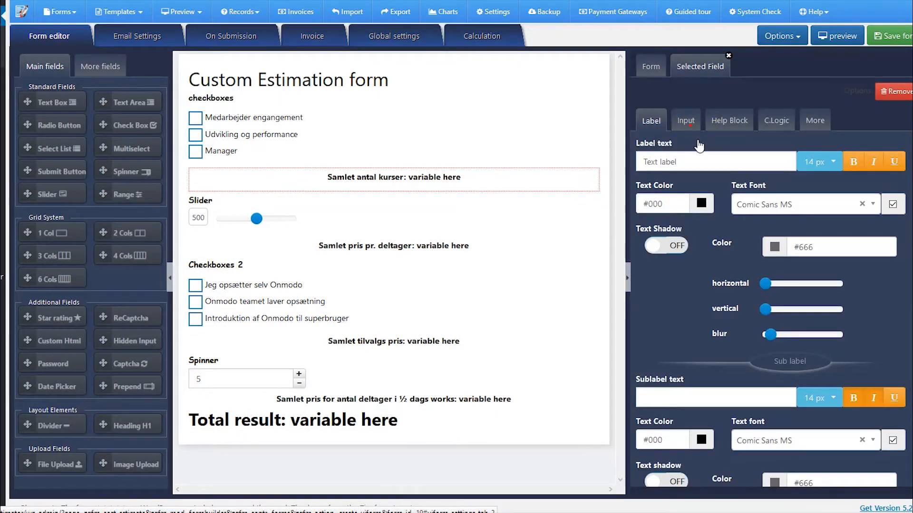
left_click(686, 122)
left_click_drag(783, 234, 848, 232)
key("ctrl+v")
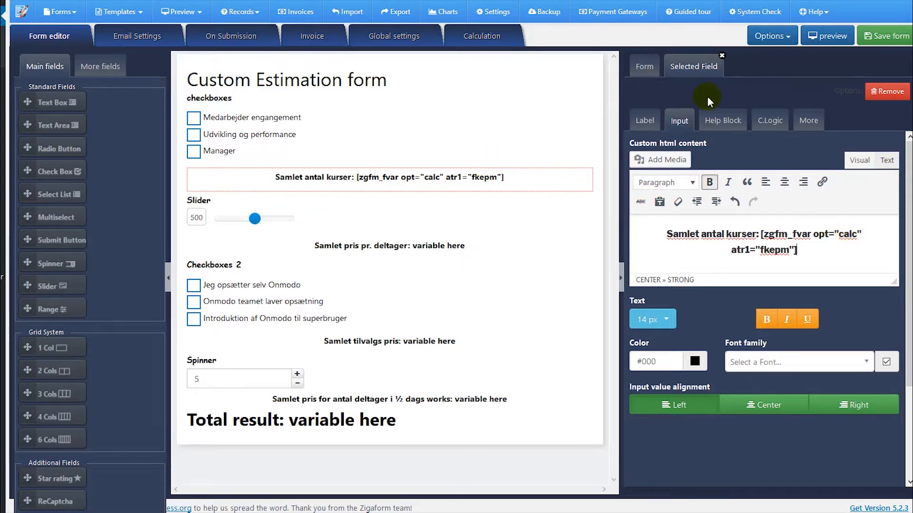
- Copy the Slider 1 calculation variable's code [zgfm_fvar opt="calc" atr1="lpu72"] from the form variables list
left_click(784, 43)
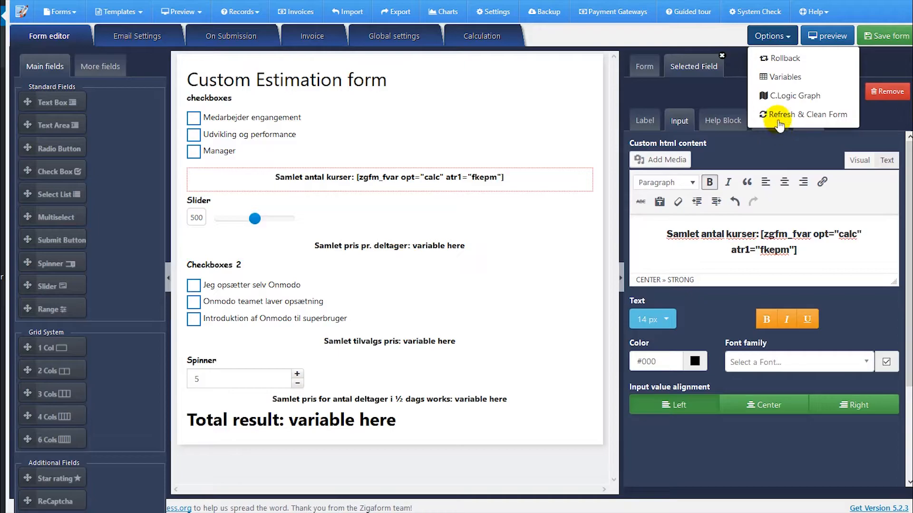
left_click(785, 78)
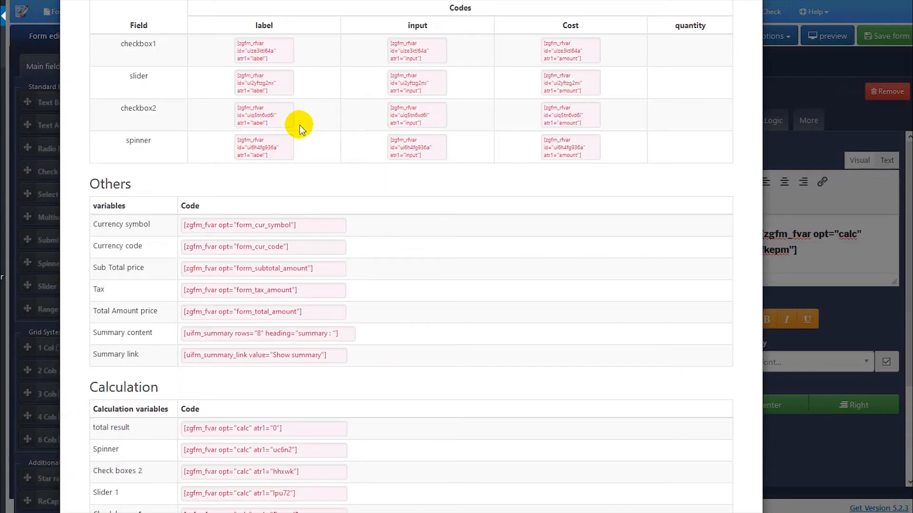
scroll(302, 341, "down", 2)
left_click(230, 409)
key("ctrl+c")
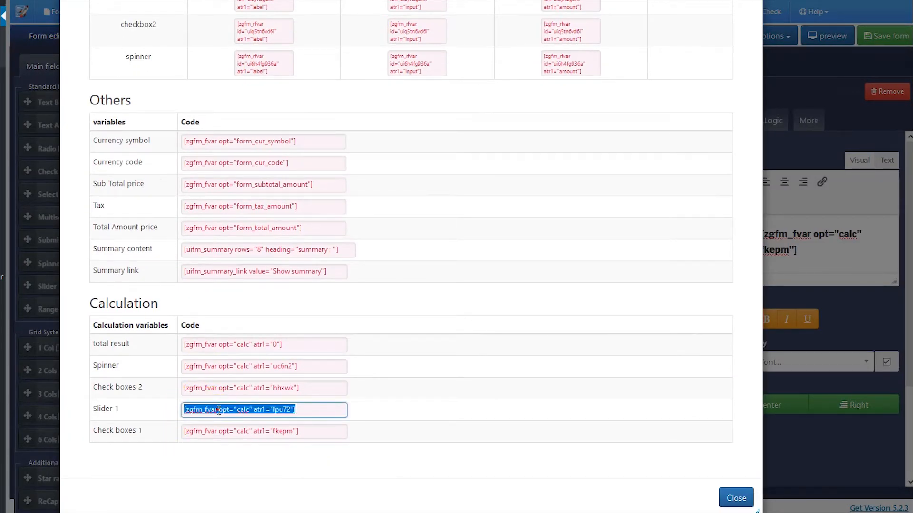
left_click(735, 497)
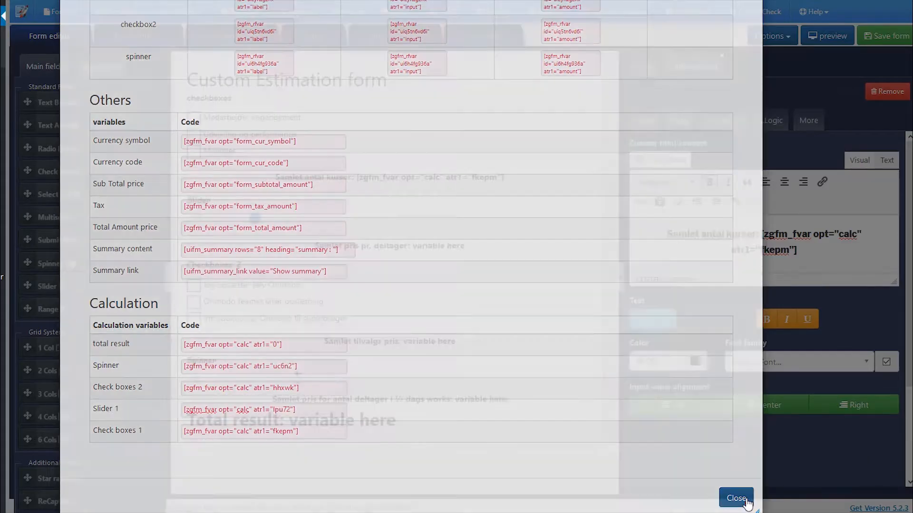
- Replace "variable here" in the "Samlet pris pr. deltager" text with the copied Slider 1 code
mouse_move(436, 248)
left_click(223, 255)
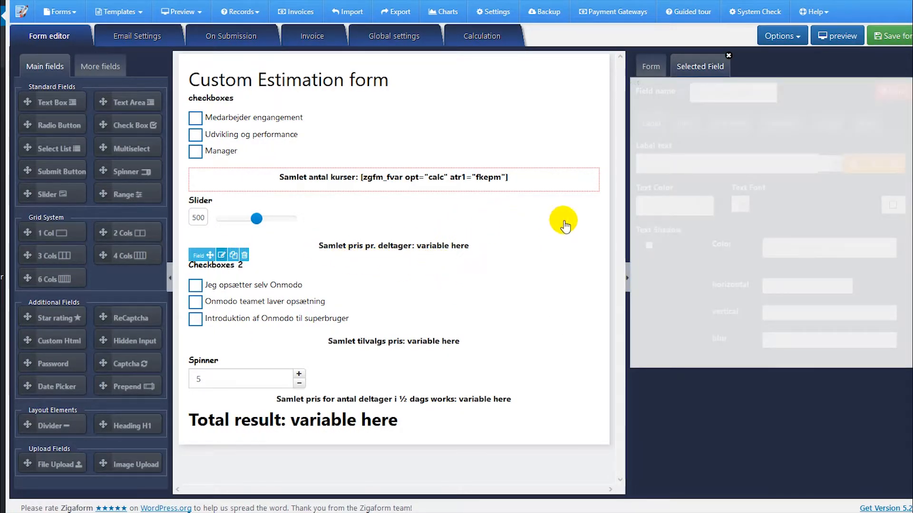
left_click(689, 122)
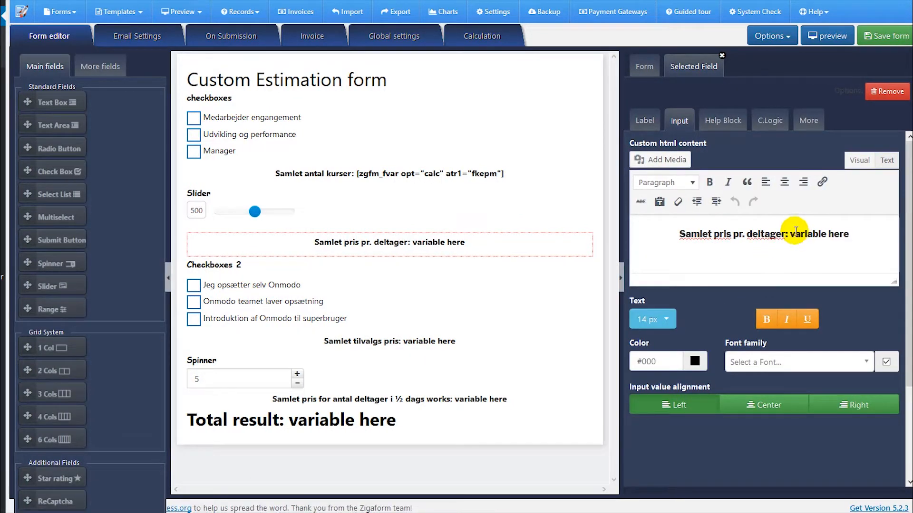
left_click_drag(790, 233, 862, 234)
key("ctrl+v")
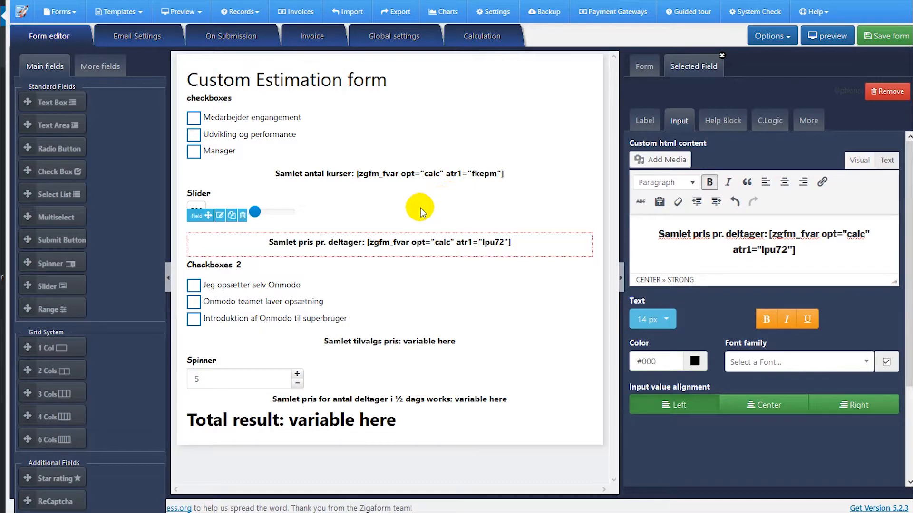
- Open the "Samlet tilvalgs pris" field's HTML content and copy the Check boxes 2 calculation variable's code from the form variables list
mouse_move(357, 343)
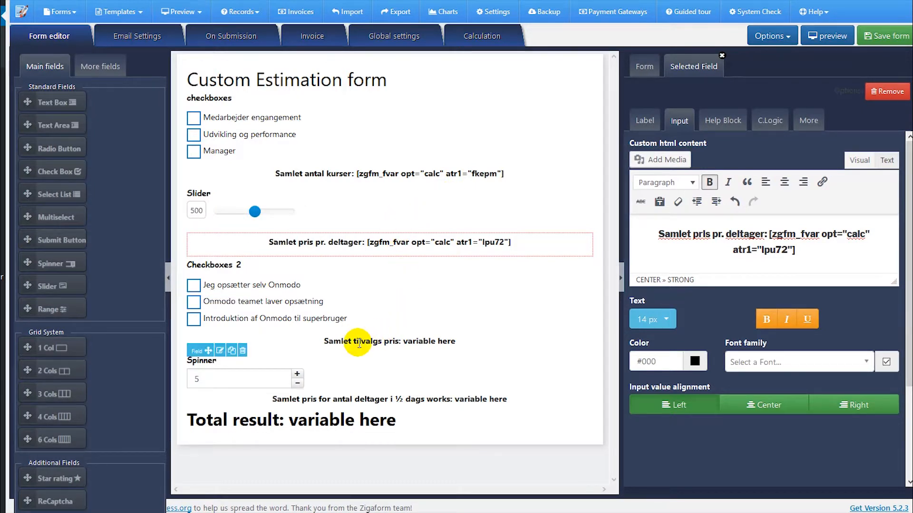
left_click(220, 351)
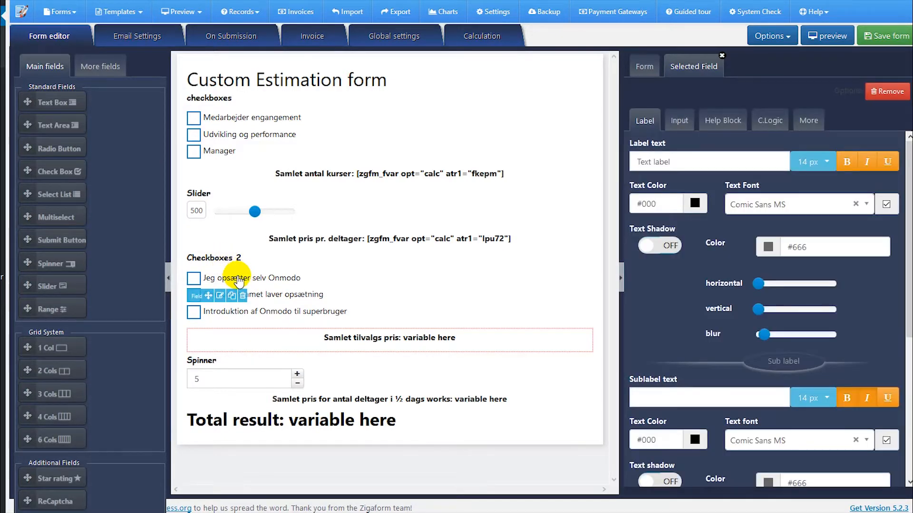
left_click(679, 125)
left_click(772, 36)
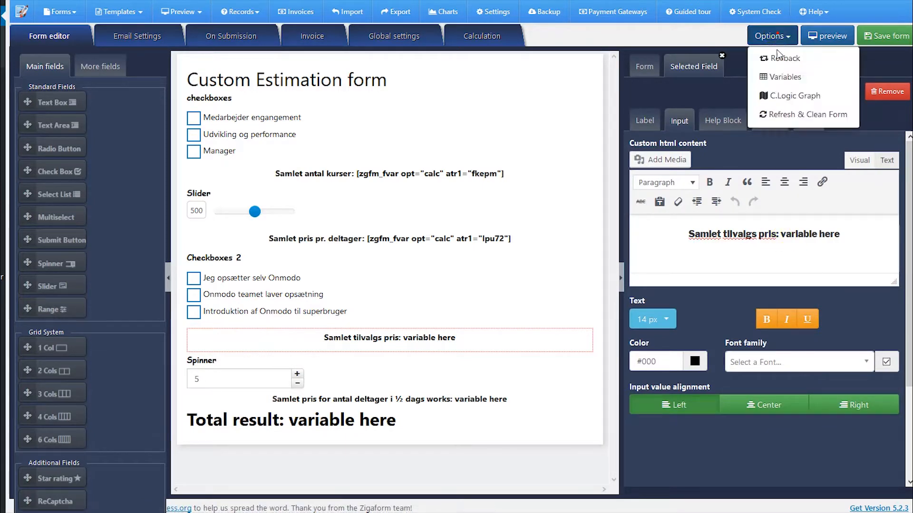
left_click(779, 77)
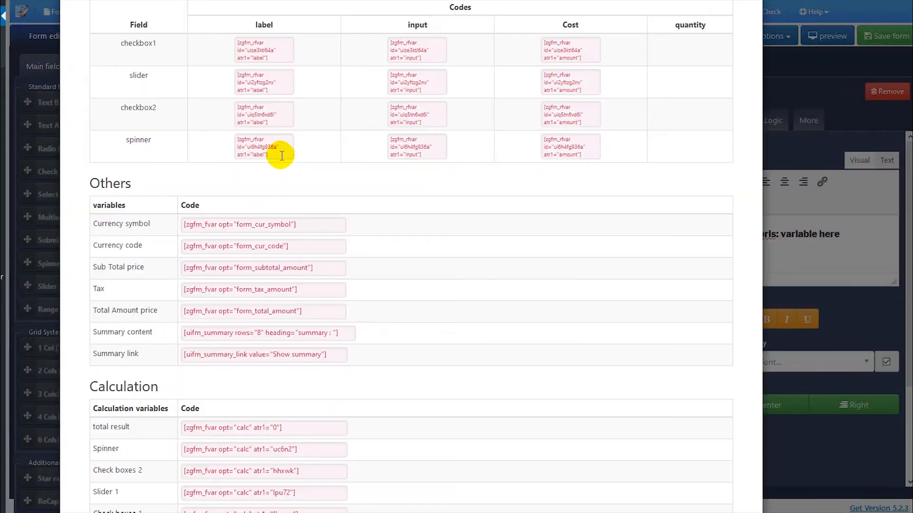
scroll(237, 298, "down", 3)
left_click(241, 389)
key("ctrl+c")
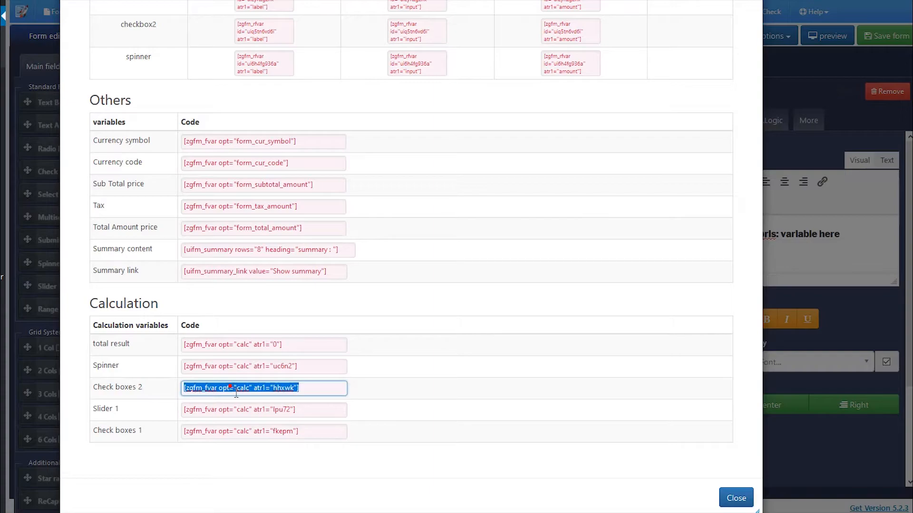
left_click(737, 496)
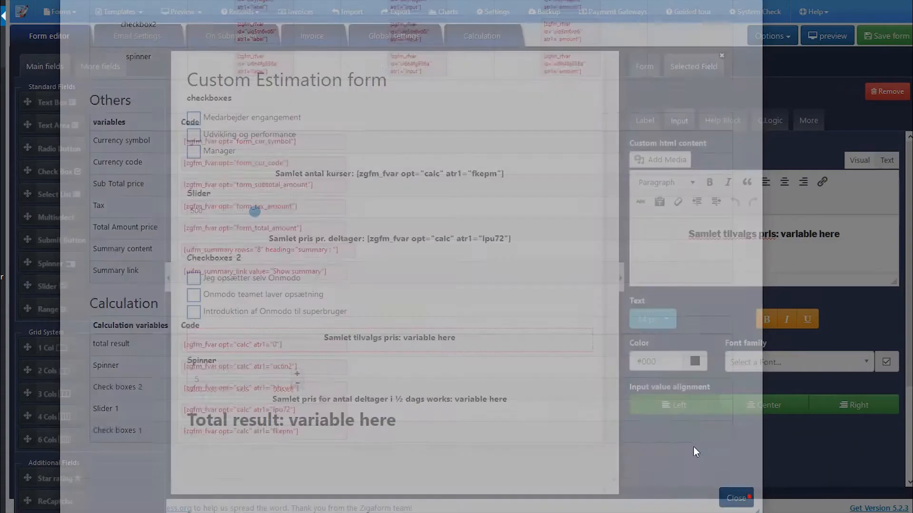
- Replace "variable here" in the "Samlet tilvalgs pris" text with [zgfm_fvar opt="calc" atr1="hhxwk"]
left_click(858, 232)
left_click_drag(858, 232, 787, 233)
key("ctrl+v")
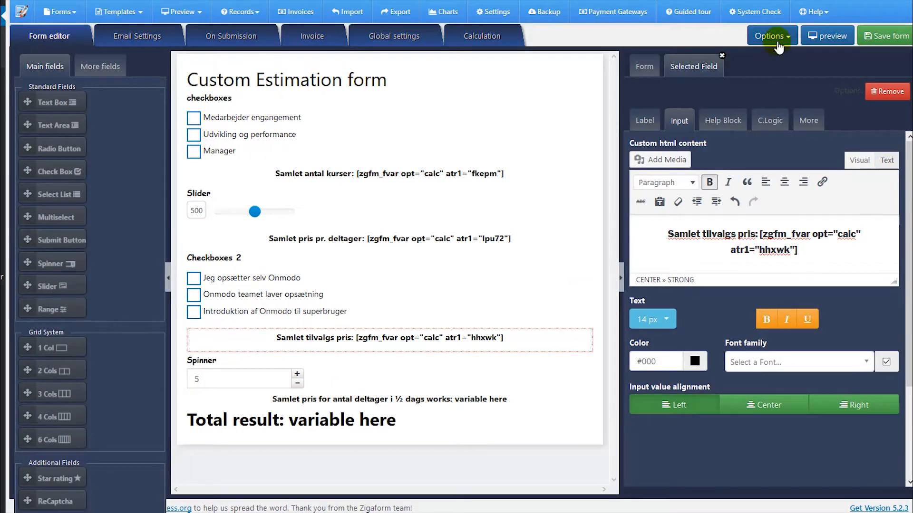
- Copy the Spinner calculation variable's code [zgfm_fvar opt="calc" atr1="uc6n2"] from the form variables list
left_click(778, 46)
left_click(768, 78)
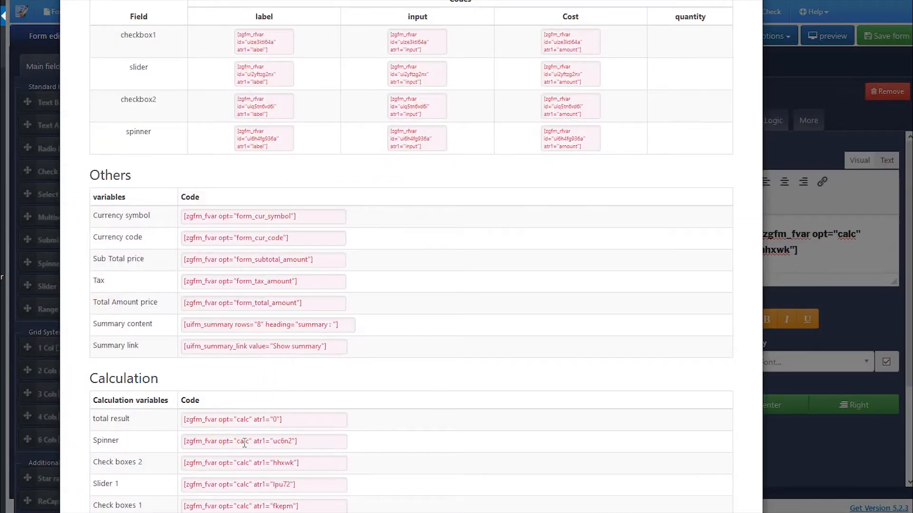
left_click(244, 442)
key("ctrl+c")
scroll(564, 367, "down", 2)
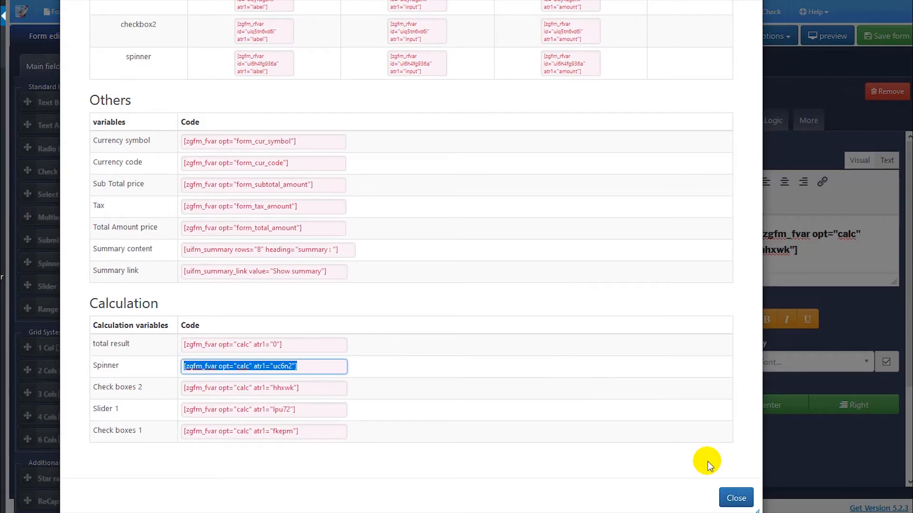
left_click(734, 497)
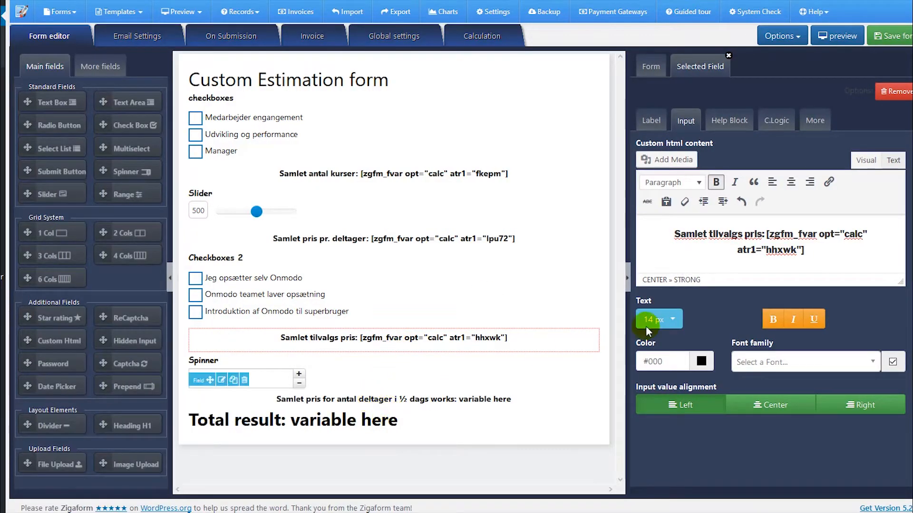
- Replace "variable here" in the "Samlet pris for antal deltager i ½ dags works" text with [zgfm_fvar opt="calc" atr1="uc6n2"]
mouse_move(304, 418)
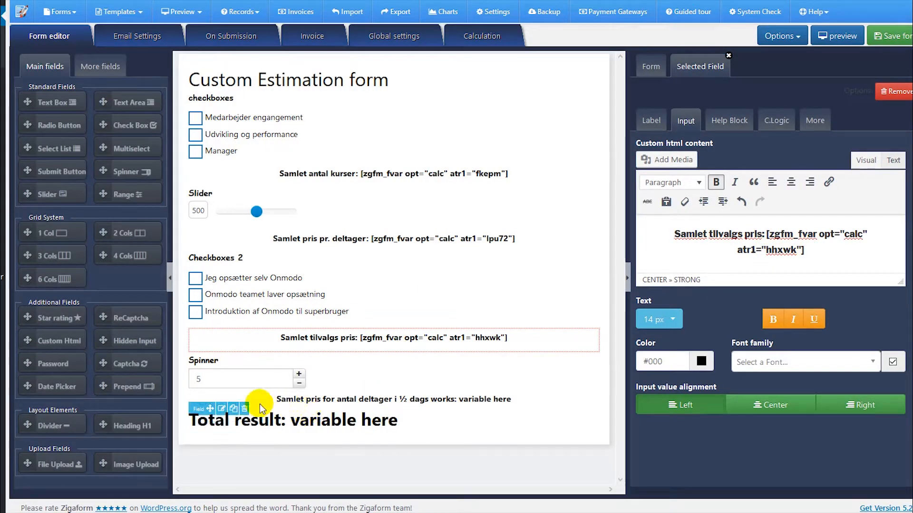
left_click(221, 409)
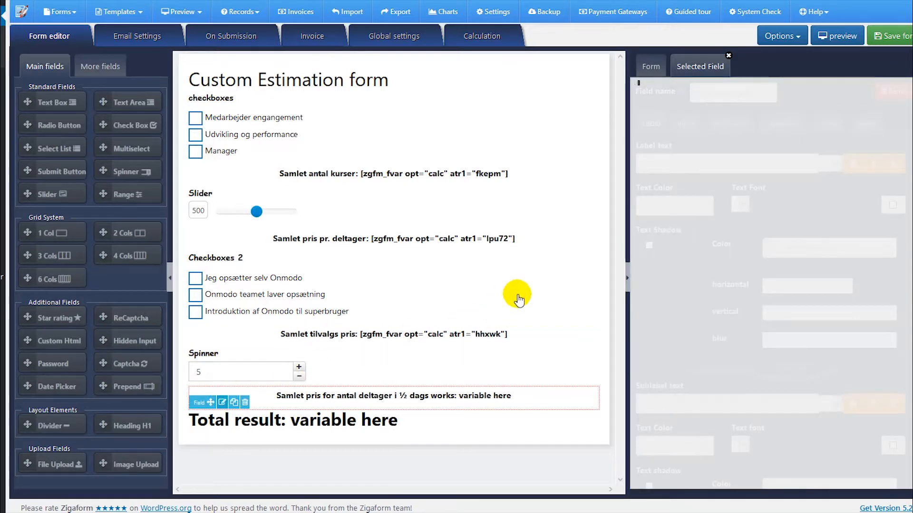
left_click(684, 122)
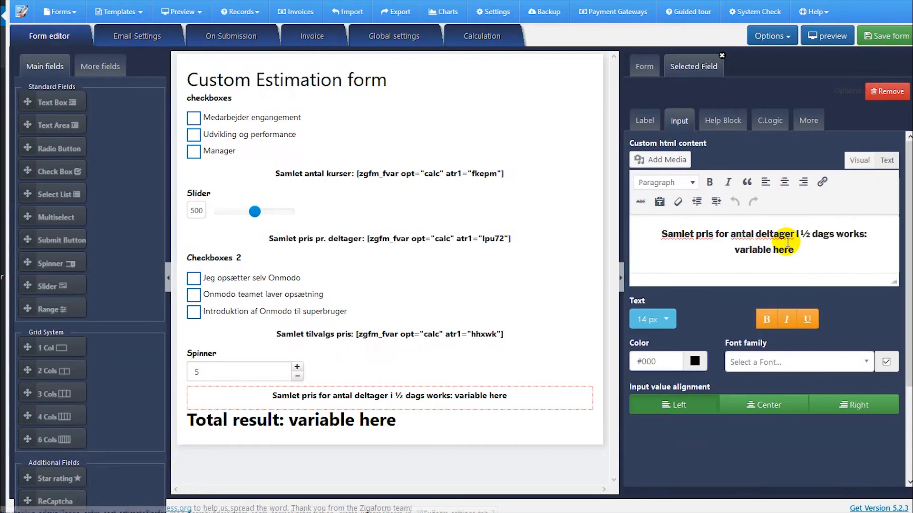
left_click_drag(793, 249, 739, 249)
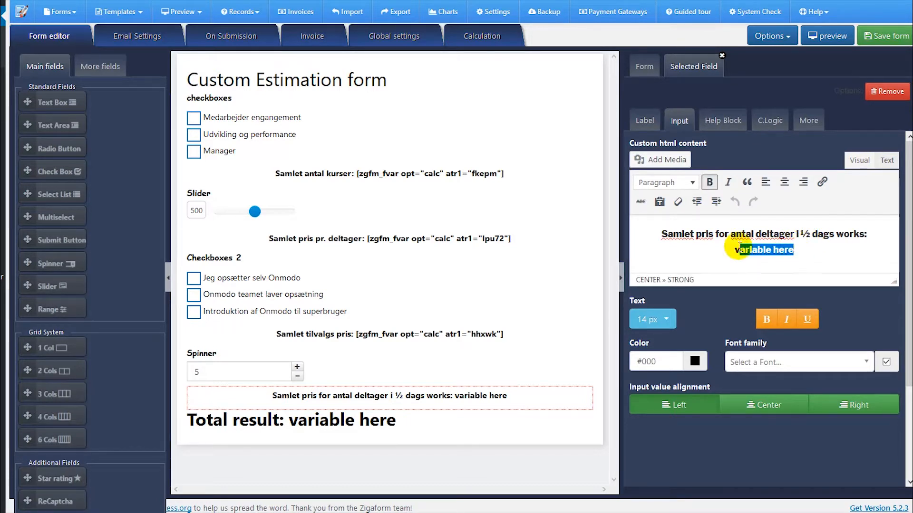
key("ctrl+v")
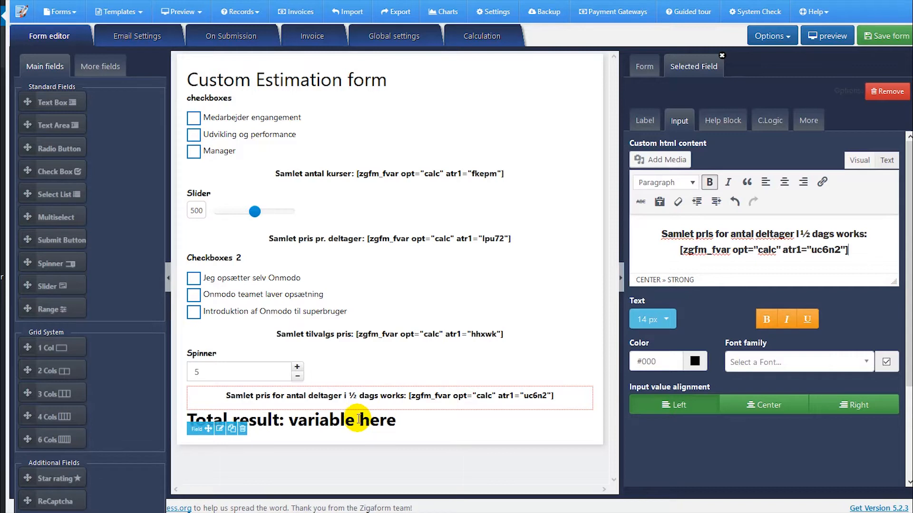
- Copy the total result calculation variable's code [zgfm_fvar opt="calc" atr1="0"] from the form variables list
left_click(770, 42)
left_click(782, 77)
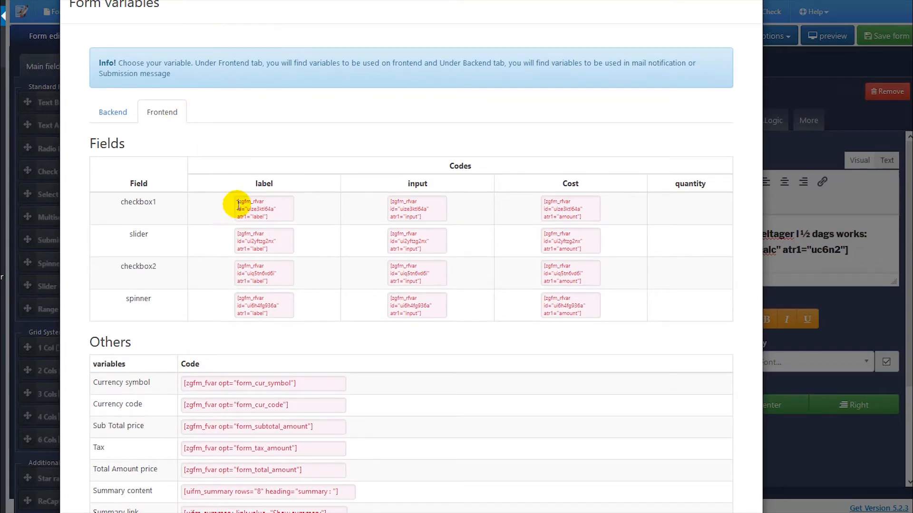
scroll(301, 255, "down", 5)
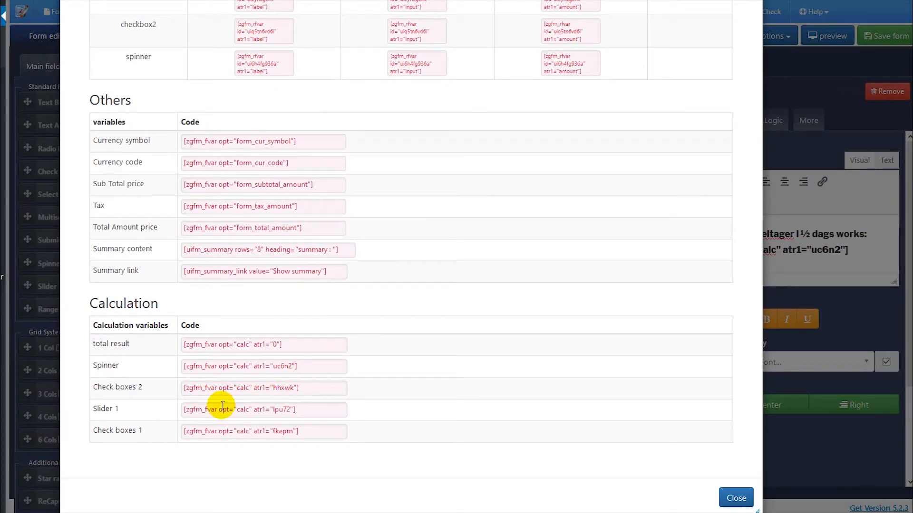
left_click(256, 342)
key("ctrl+c")
left_click(736, 498)
- Replace "variable here" in the "Total result" text with the copied total result code and save the form
left_click(222, 428)
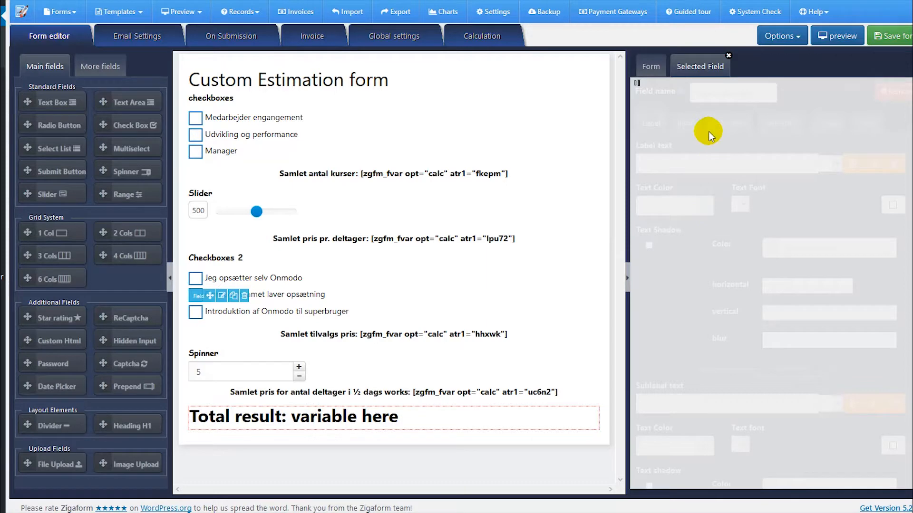
left_click(684, 123)
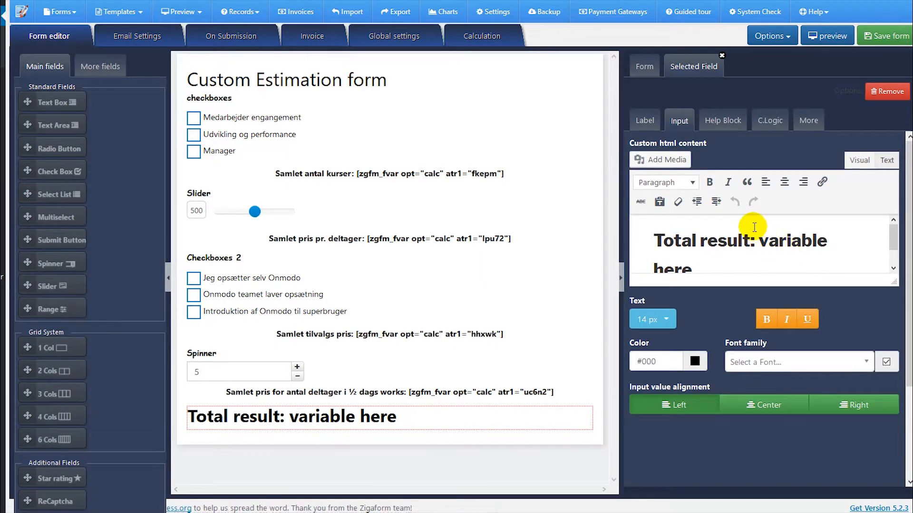
left_click_drag(764, 241, 762, 261)
left_click(762, 240)
key("ctrl+v")
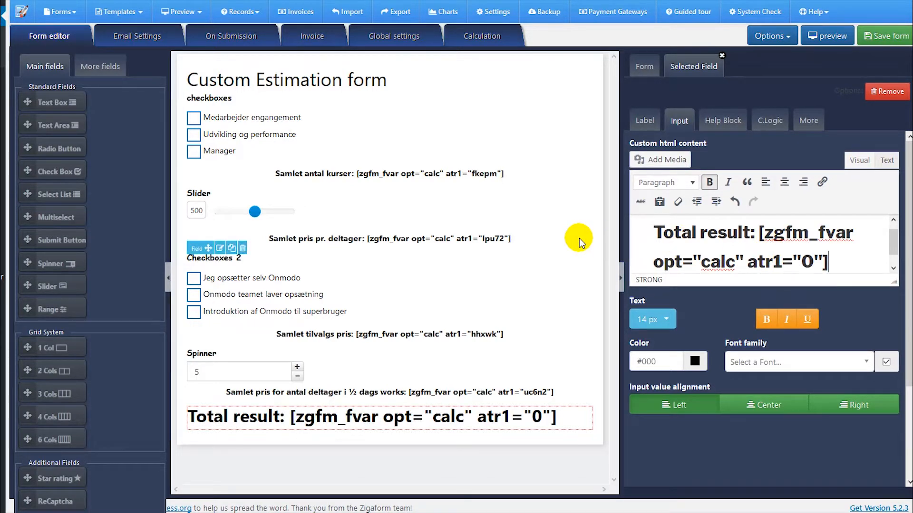
left_click(885, 41)
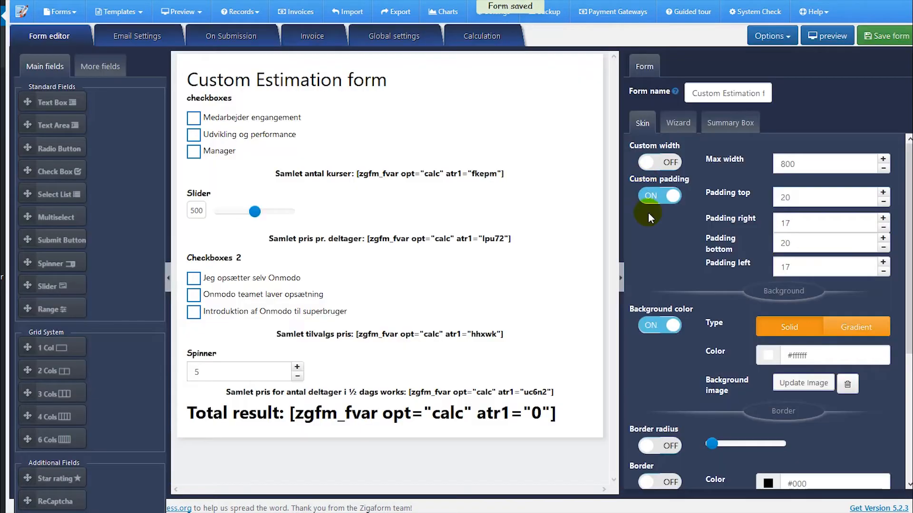
- Preview the form and toggle the Medarbejder engangement, Udvikling og performance and Manager checkboxes to test the "Samlet antal kurser" result
left_click(831, 41)
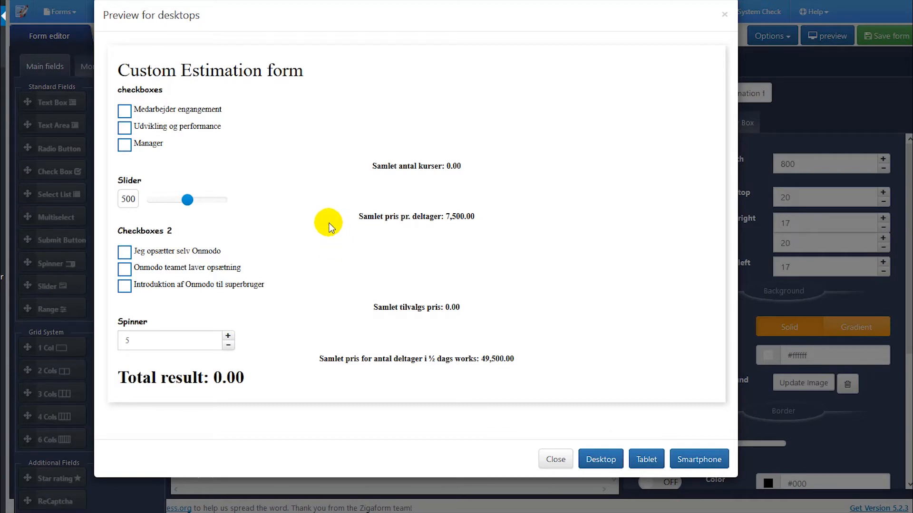
left_click(124, 111)
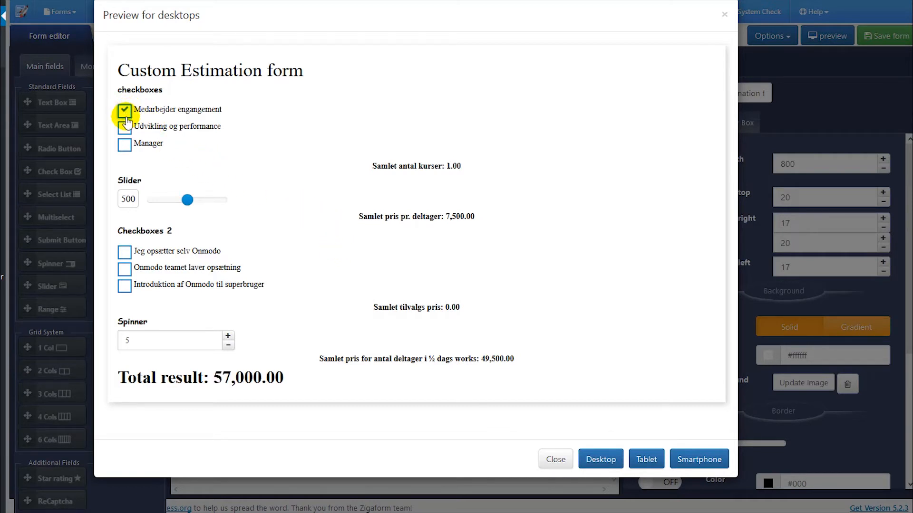
left_click(125, 128)
left_click(127, 145)
left_click(125, 126)
left_click(128, 131)
left_click(128, 129)
left_click(126, 113)
left_click(125, 113)
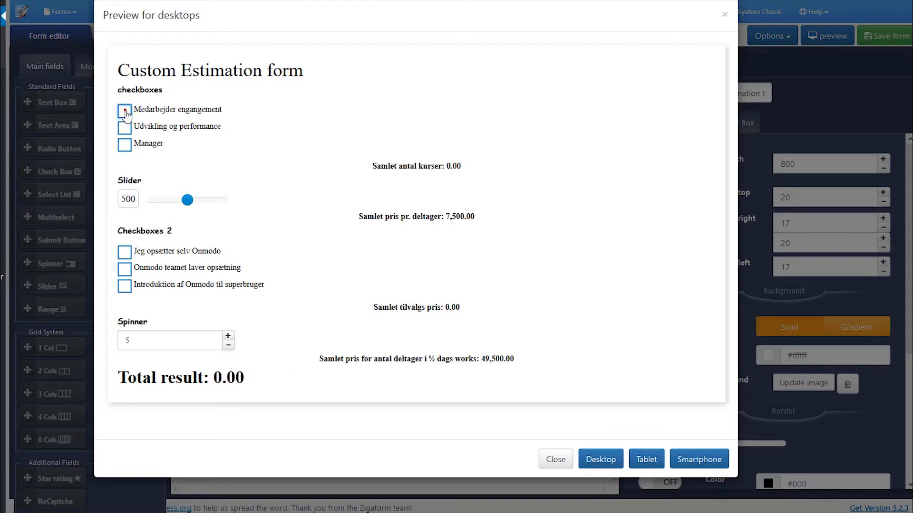
left_click(125, 128)
left_click(125, 145)
left_click(124, 128)
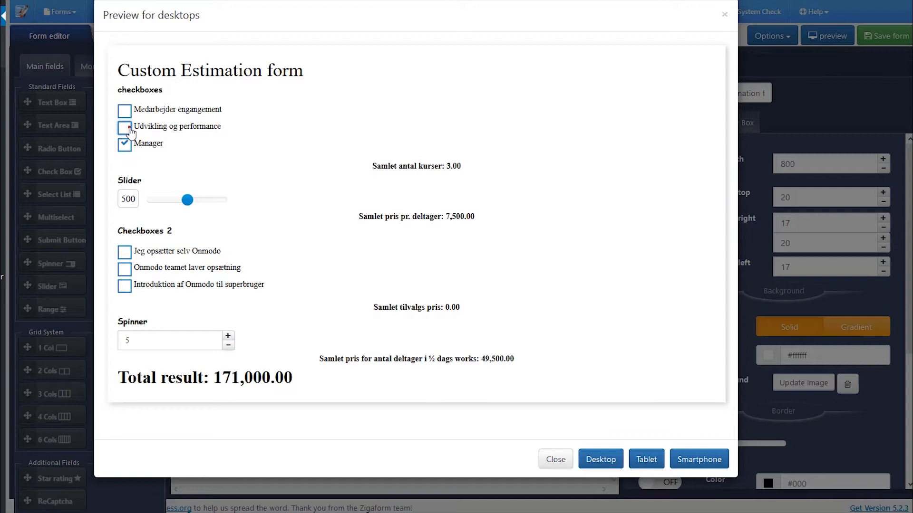
left_click(124, 148)
left_click(126, 127)
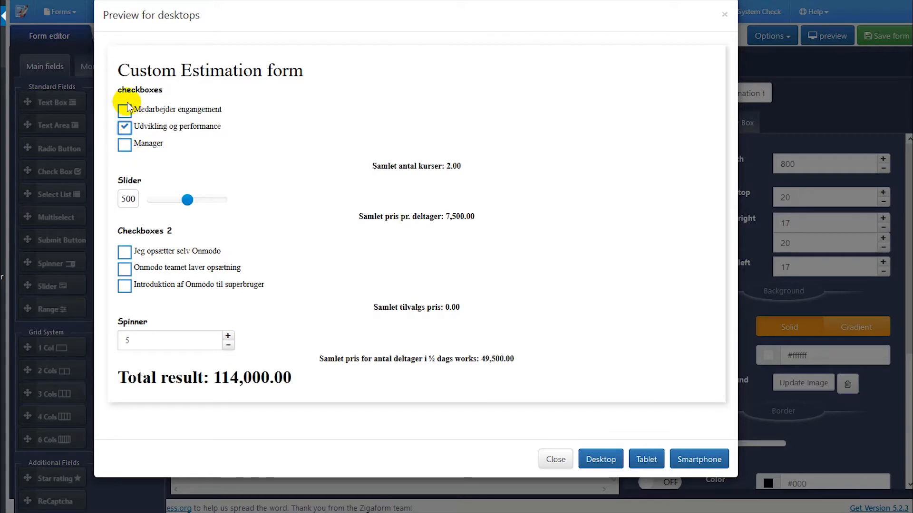
left_click(126, 111)
left_click(126, 113)
left_click(126, 129)
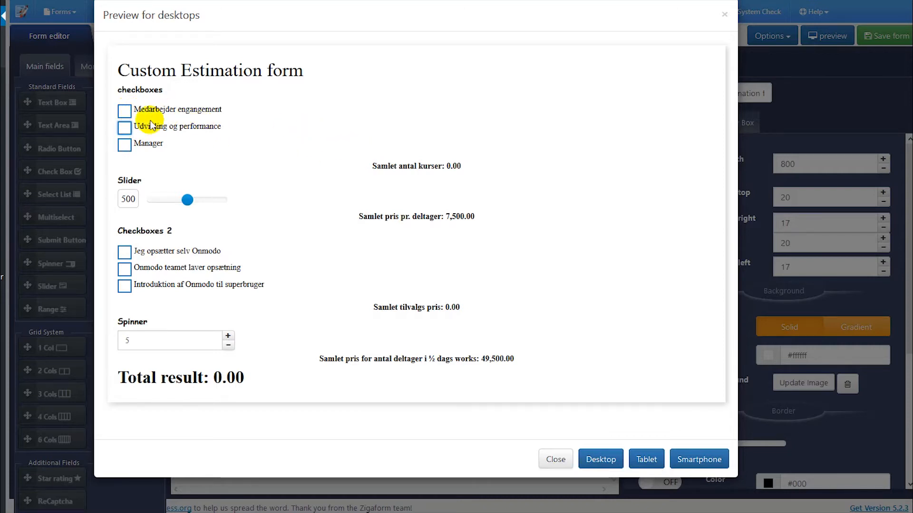
left_click(125, 112)
left_click(125, 128)
left_click(125, 142)
left_click(124, 127)
left_click(124, 144)
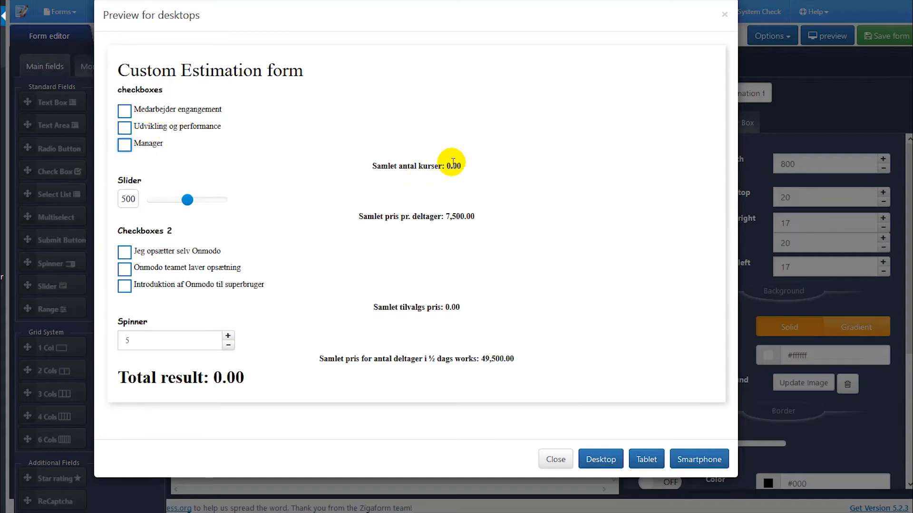
left_click_drag(464, 163, 407, 165)
- Test combinations of the first checkbox group in the preview, finishing with all three options ticked
left_click(125, 110)
left_click(125, 128)
left_click(125, 110)
left_click(124, 128)
left_click(127, 146)
left_click(125, 111)
left_click(125, 127)
left_click(125, 145)
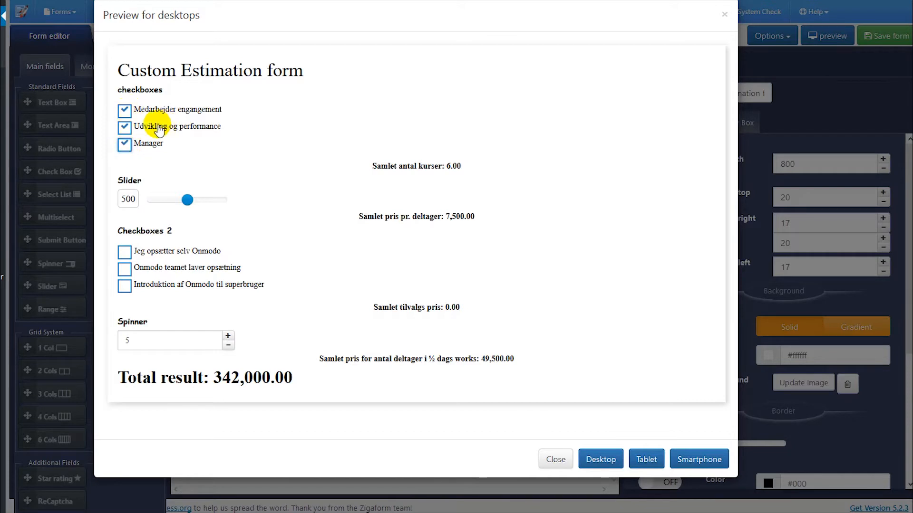
- Clear the first checkbox group and compare single options in the preview, finishing with only Udvikling og performance ticked
left_click(125, 145)
left_click(125, 128)
left_click(125, 111)
left_click(126, 126)
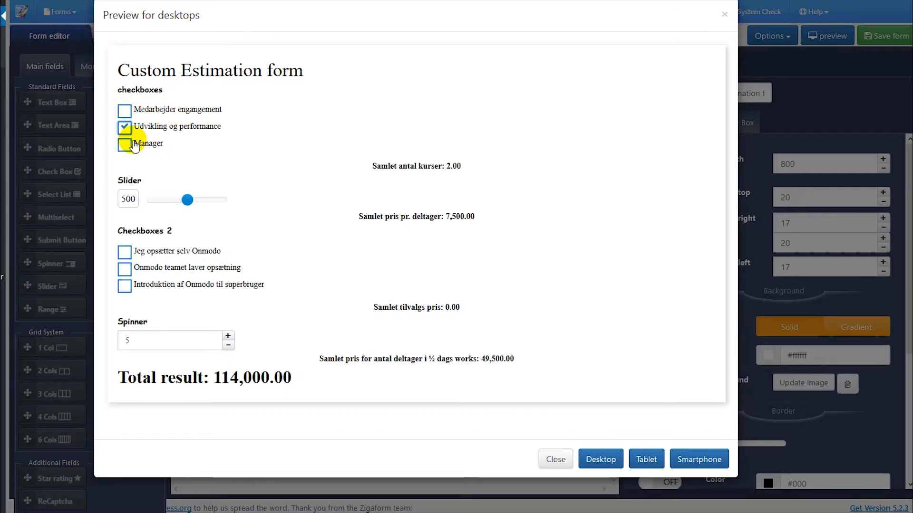
left_click(125, 127)
left_click(125, 110)
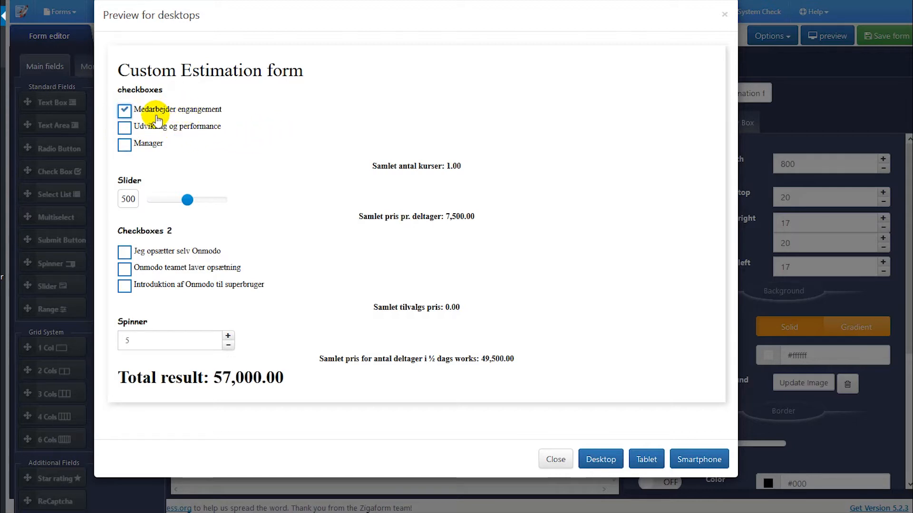
left_click(126, 129)
left_click(127, 114)
left_click(126, 128)
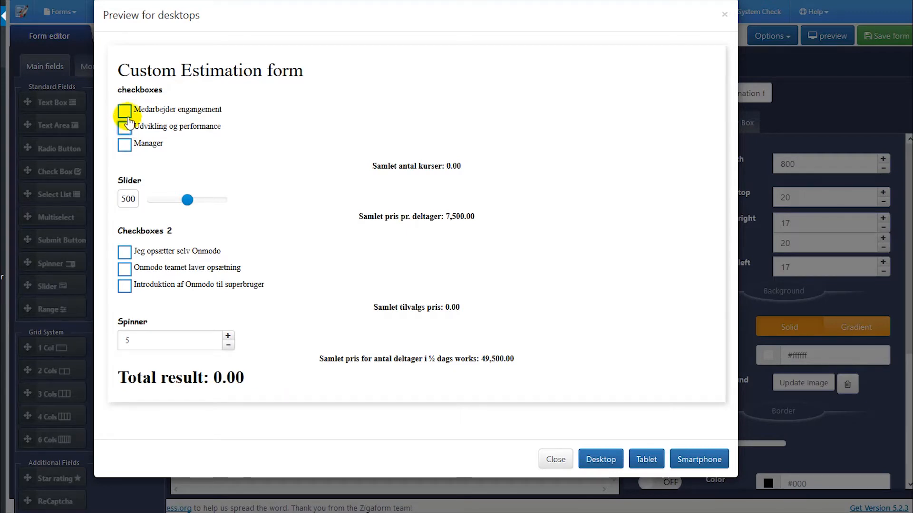
left_click(124, 127)
left_click(125, 112)
left_click(126, 128)
left_click(125, 112)
left_click(125, 128)
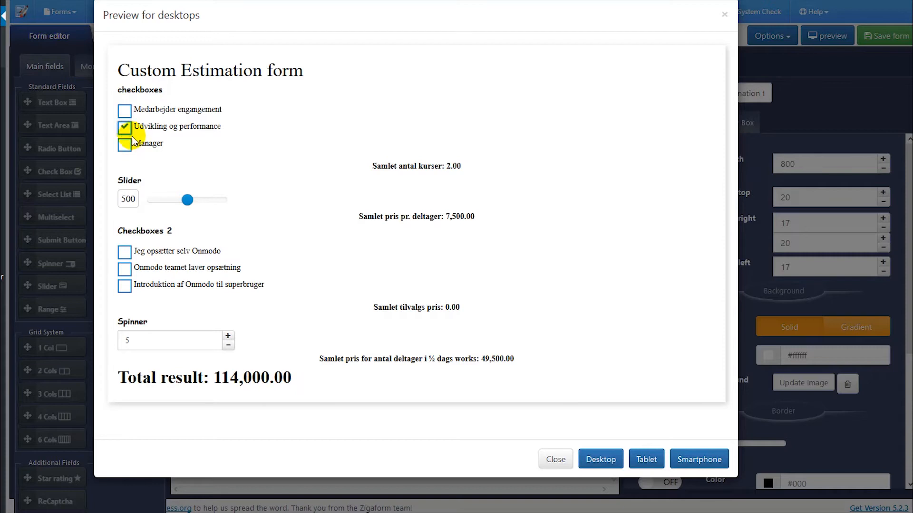
left_click(126, 129)
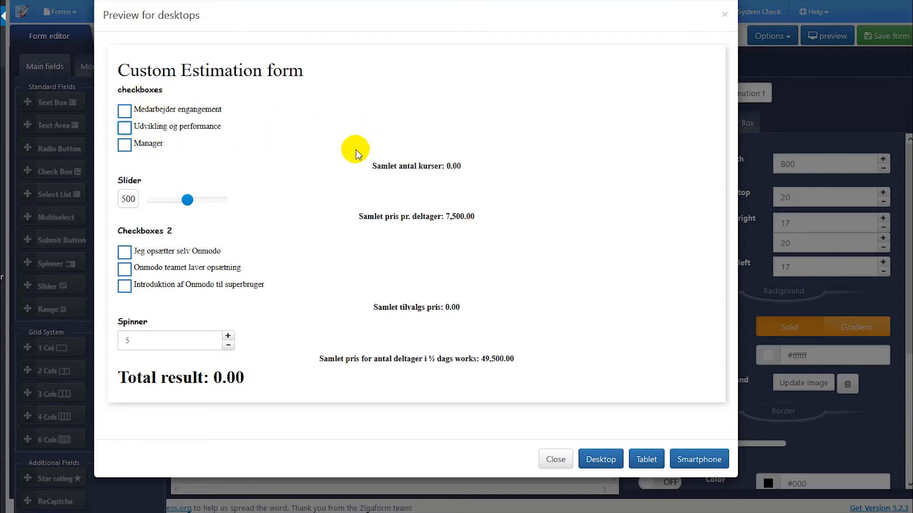
left_click(125, 128)
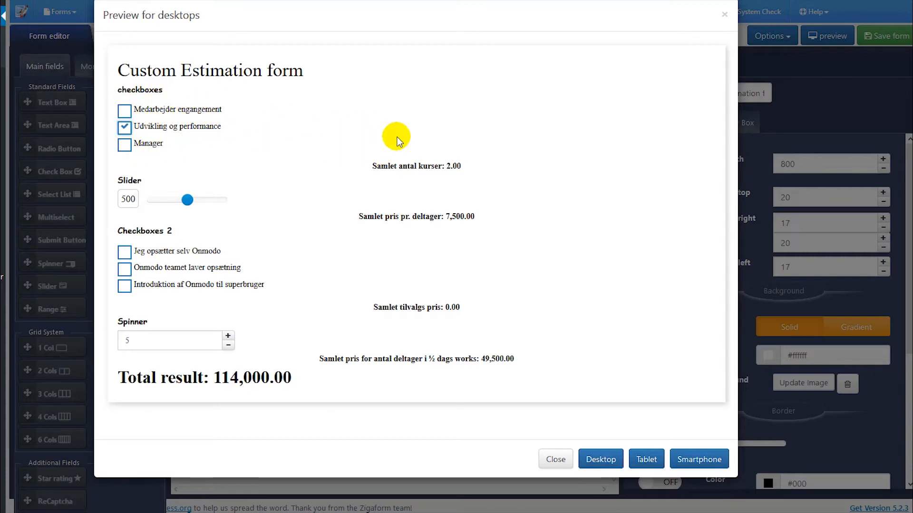
- Test the preview's slider at about 296 and about 553, checking the "Samlet pris pr. deltager" amount each time
mouse_move(188, 202)
left_click_drag(191, 202, 171, 200)
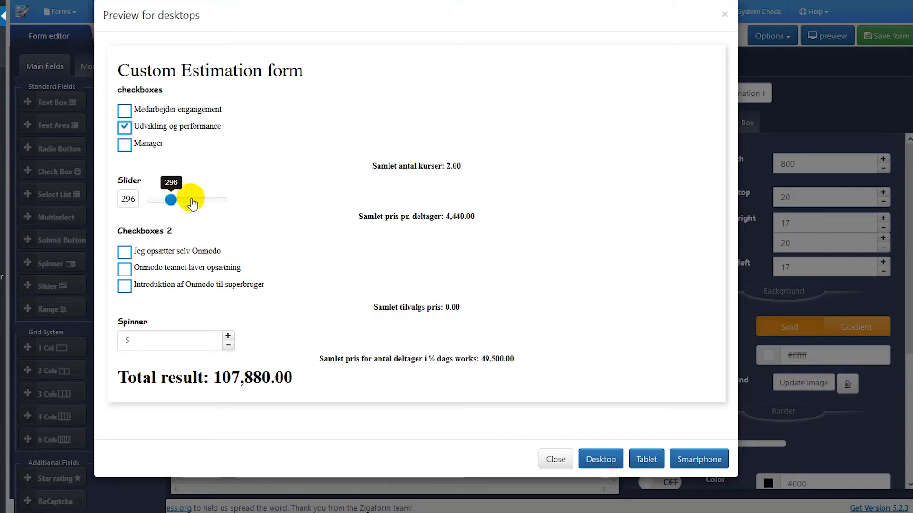
double_click(477, 222)
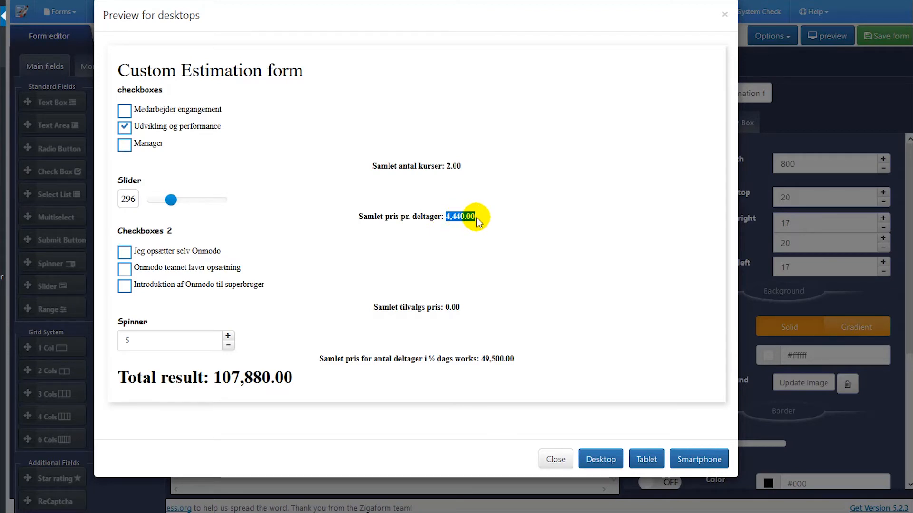
left_click(191, 202)
double_click(475, 215)
- Test the first two Checkboxes 2 options in the preview, finishing with only Onmodo teamet laver opsætning ticked
left_click(124, 252)
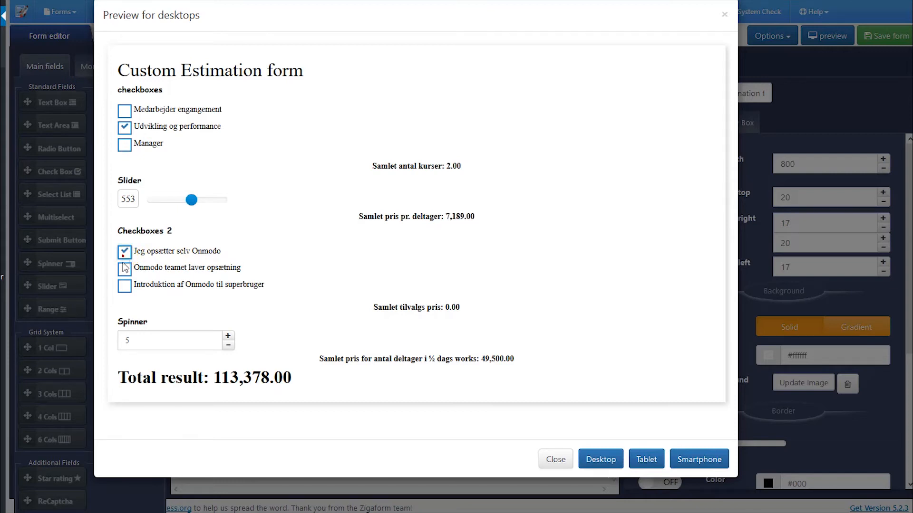
left_click(124, 269)
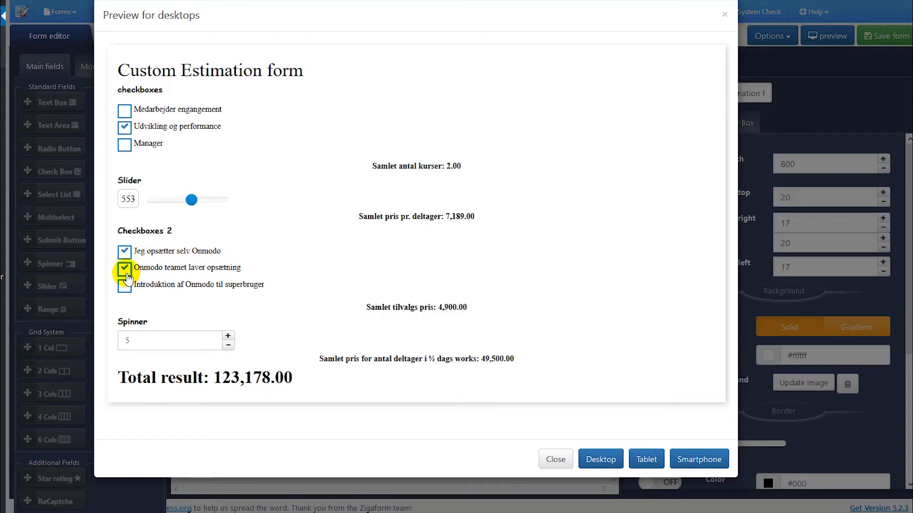
left_click(124, 253)
left_click(124, 268)
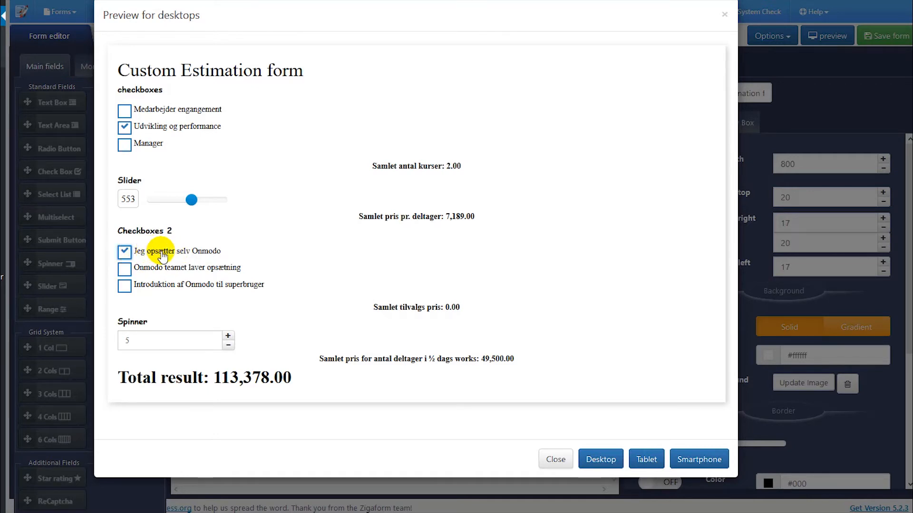
left_click(124, 268)
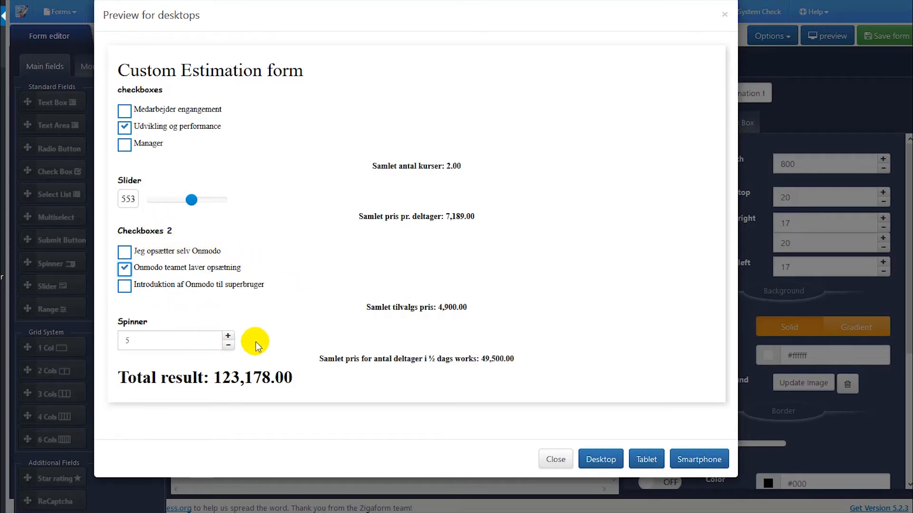
- Test raising and lowering the preview's spinner, finishing at 11, and close the preview
double_click(230, 339)
triple_click(229, 338)
double_click(229, 347)
left_click(229, 338)
left_click(229, 338)
left_click(229, 346)
left_click(228, 338)
left_click(229, 346)
left_click(229, 337)
left_click(229, 346)
left_click(228, 338)
left_click(229, 346)
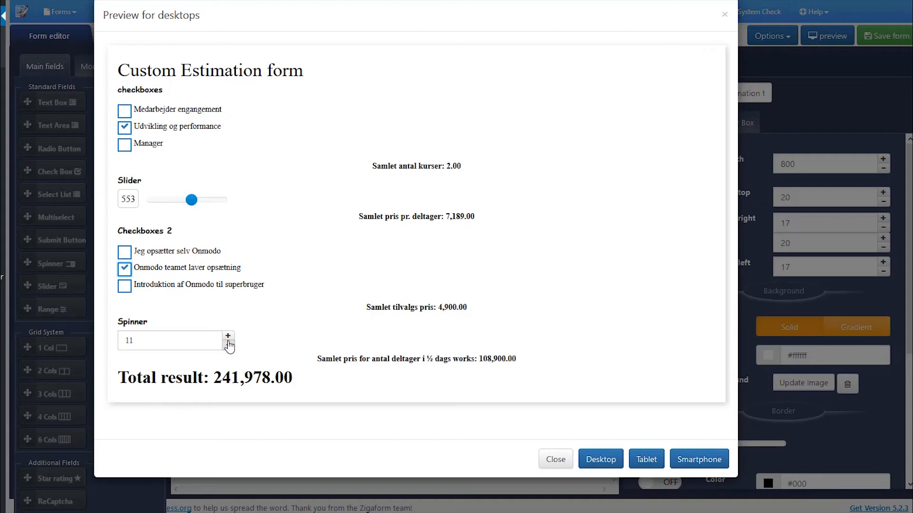
left_click(548, 464)
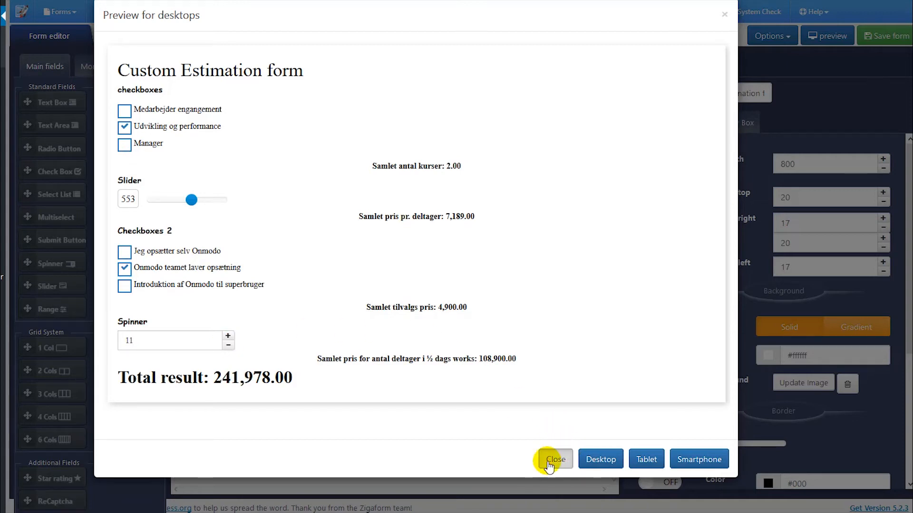
left_click(548, 464)
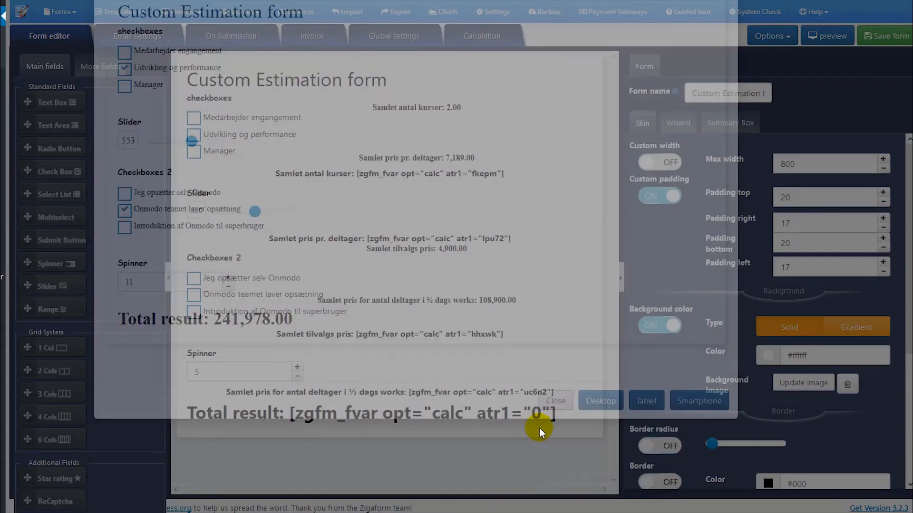
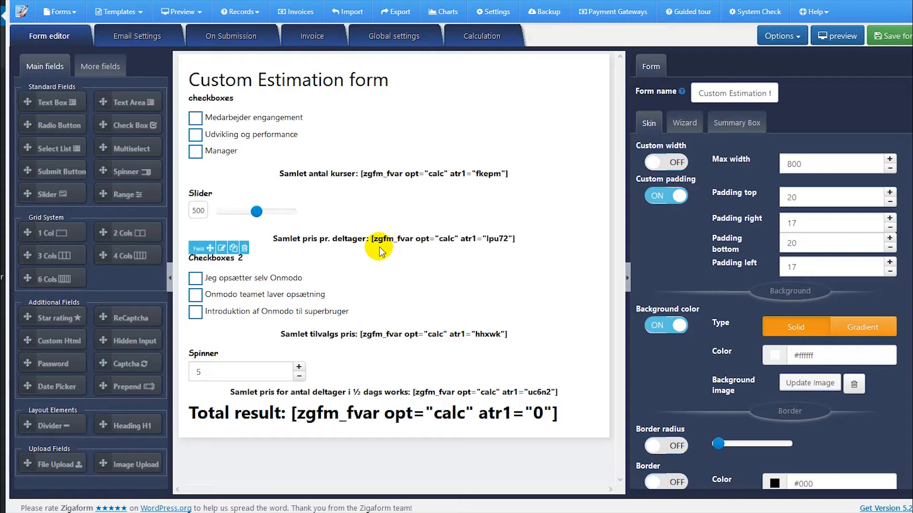
- Add a submit button below the total result, with the text "Send calculation" and center alignment
left_click_drag(29, 172, 350, 445)
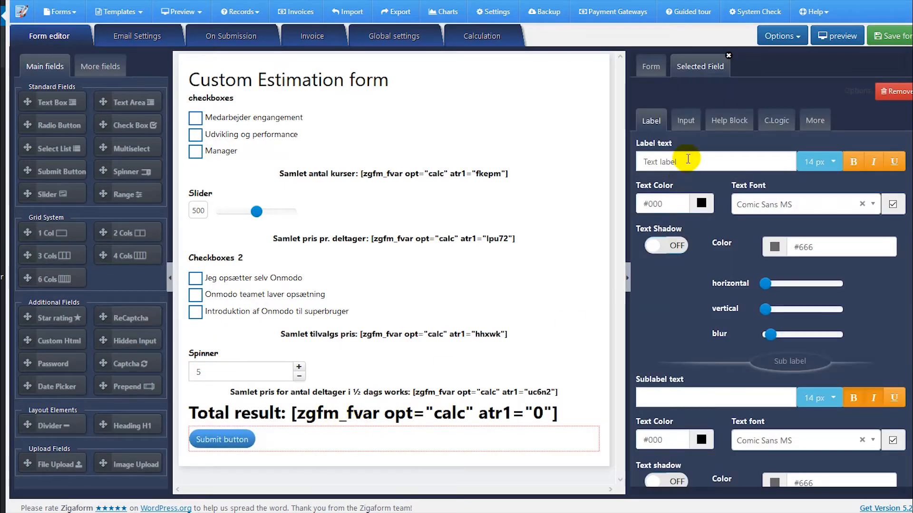
triple_click(688, 161)
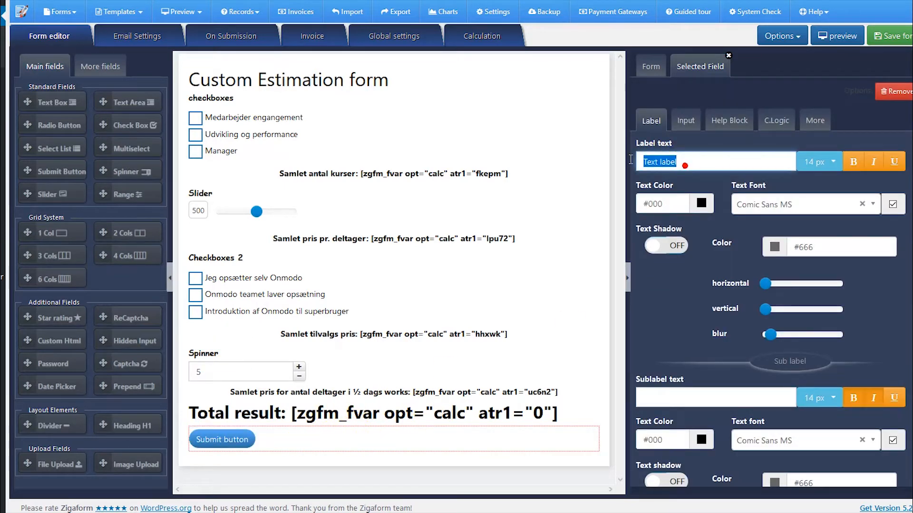
left_click(686, 122)
triple_click(685, 182)
type("Se")
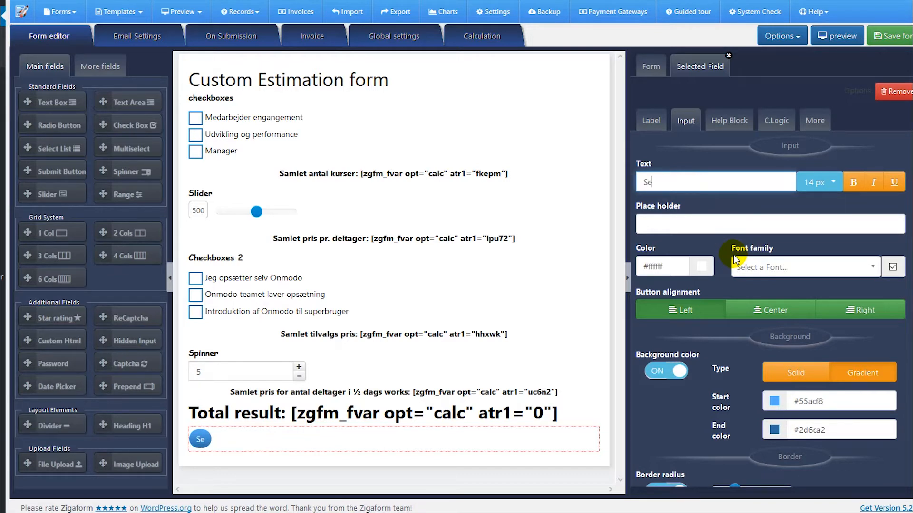
type("nd calculation")
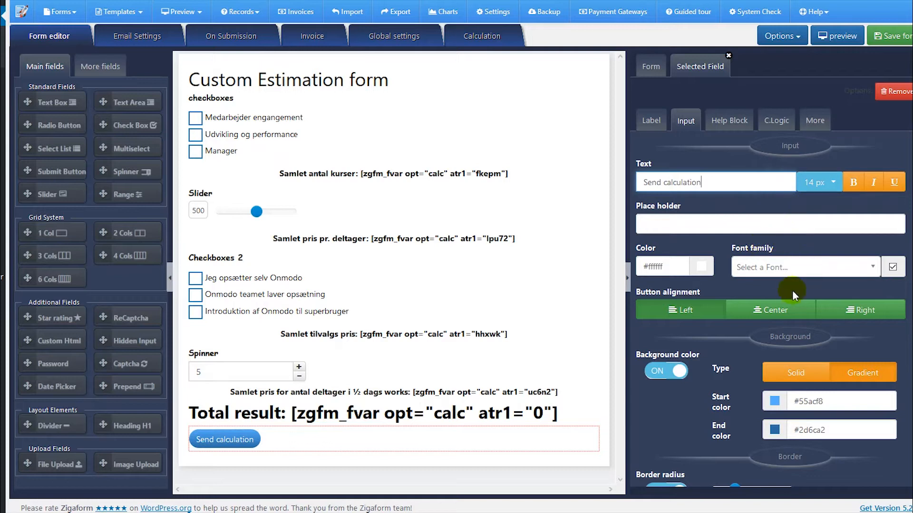
left_click(770, 310)
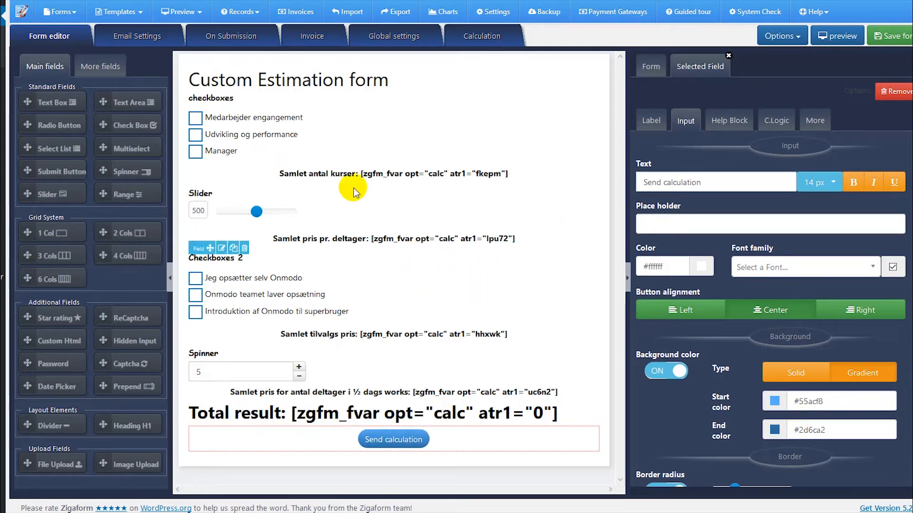
- Open the form's email settings and show the admin email template in visual mode
left_click(136, 33)
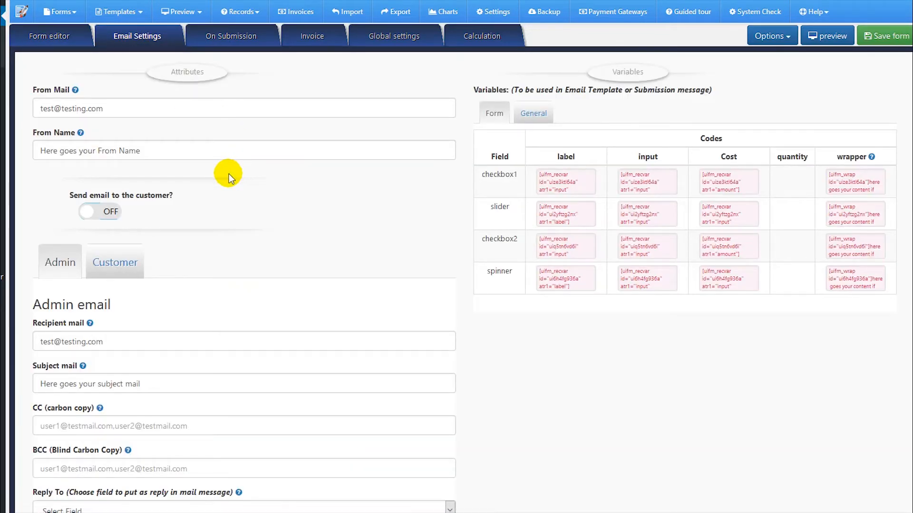
scroll(176, 313, "down", 4)
scroll(183, 316, "up", 3)
scroll(184, 316, "down", 3)
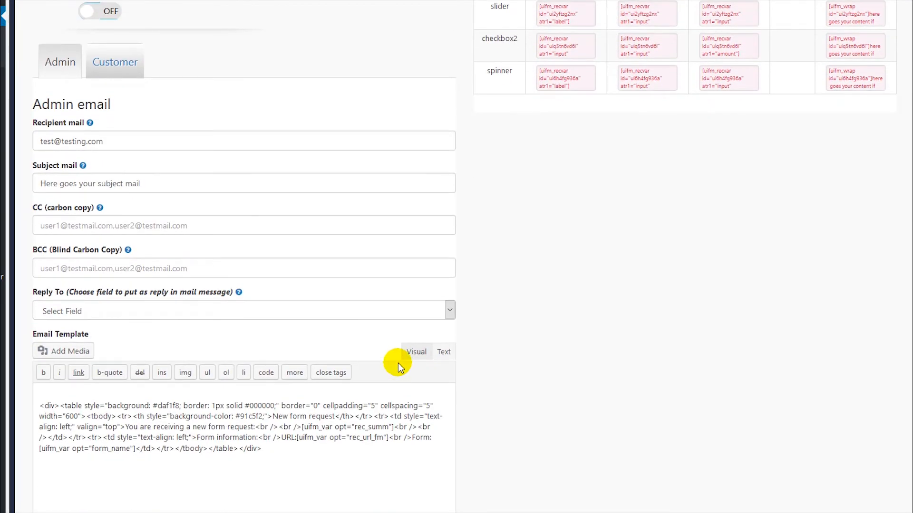
left_click(421, 352)
scroll(456, 378, "down", 1)
scroll(473, 377, "up", 1)
scroll(473, 377, "down", 1)
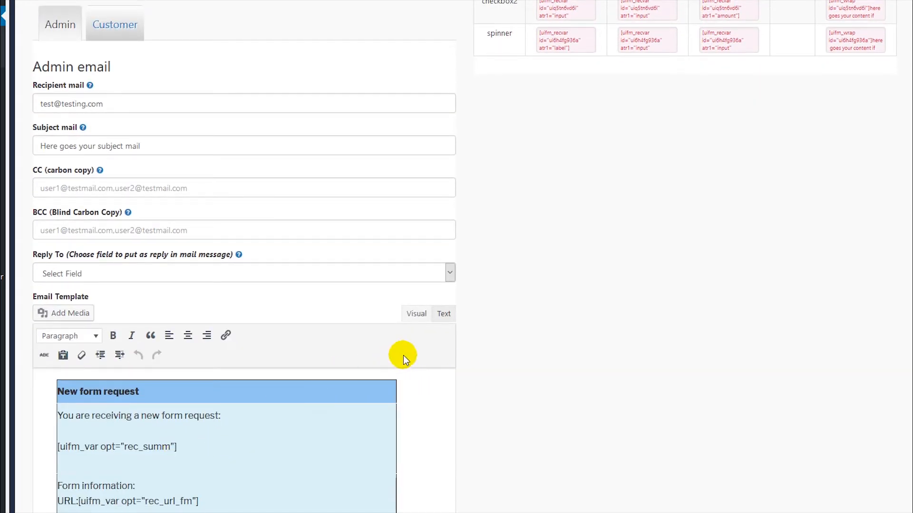
left_click_drag(186, 447, 60, 443)
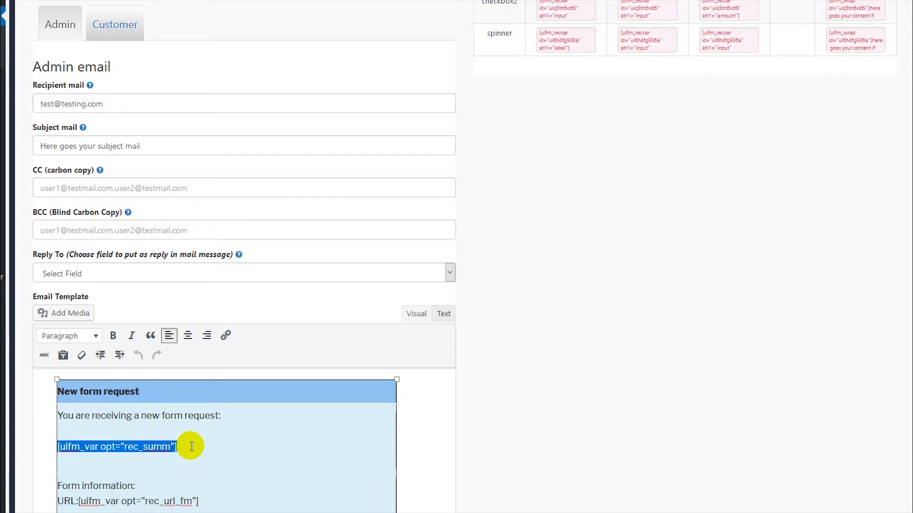
key("Delete")
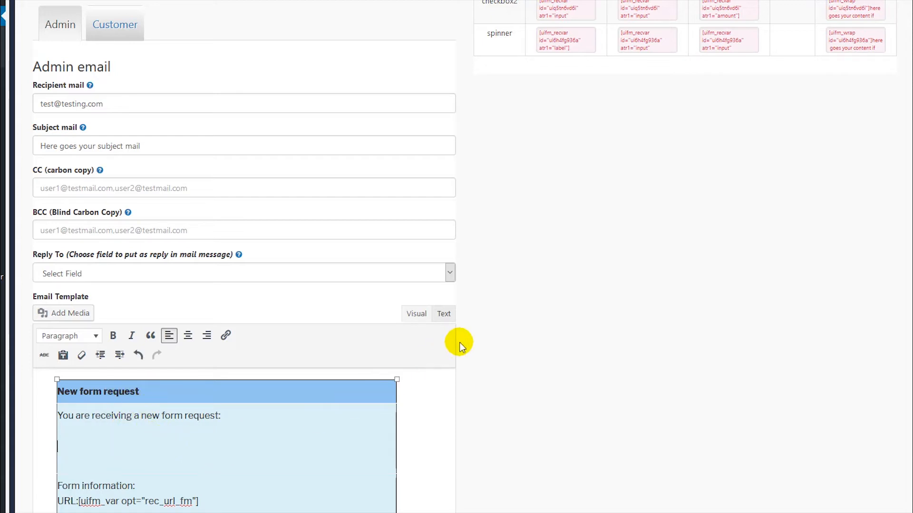
scroll(474, 347, "up", 3)
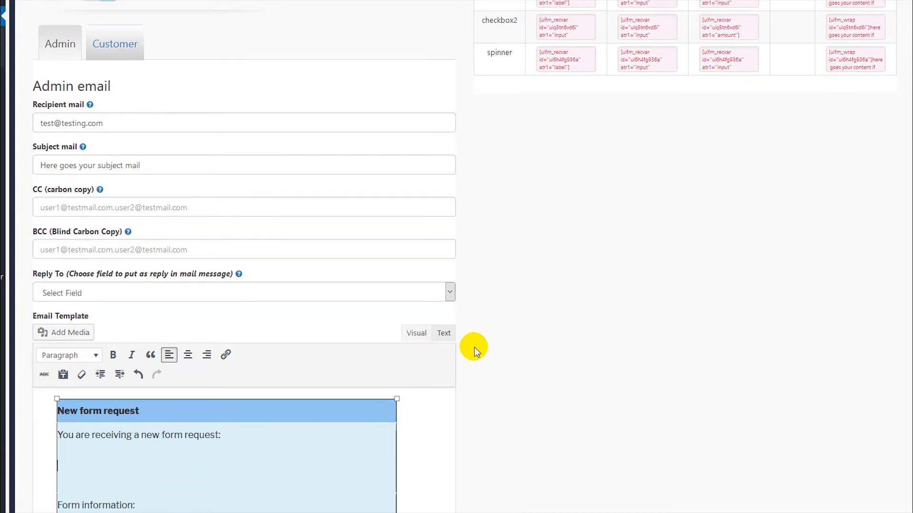
scroll(474, 347, "down", 3)
scroll(472, 347, "up", 3)
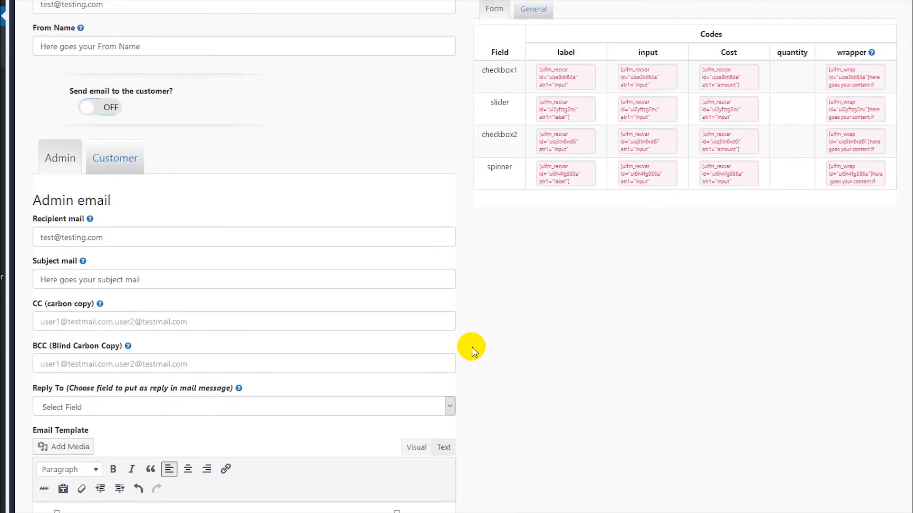
scroll(472, 347, "up", 3)
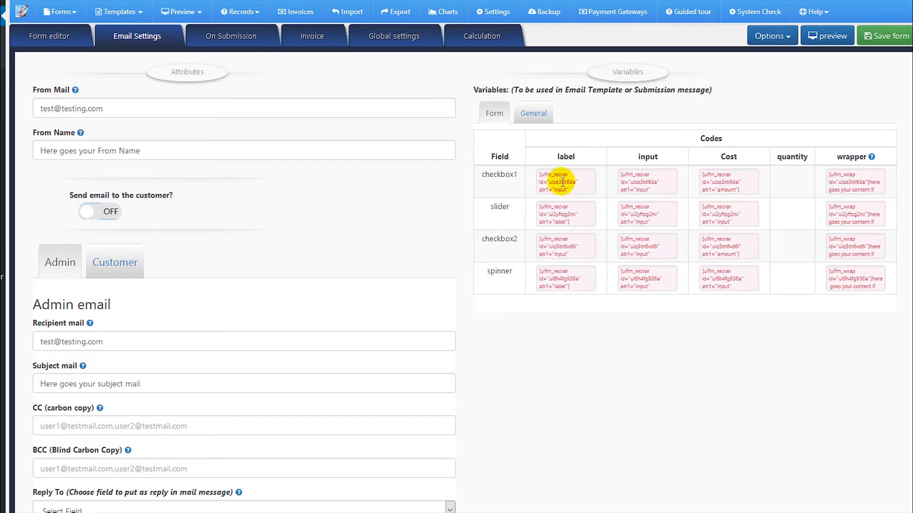
scroll(570, 237, "down", 2)
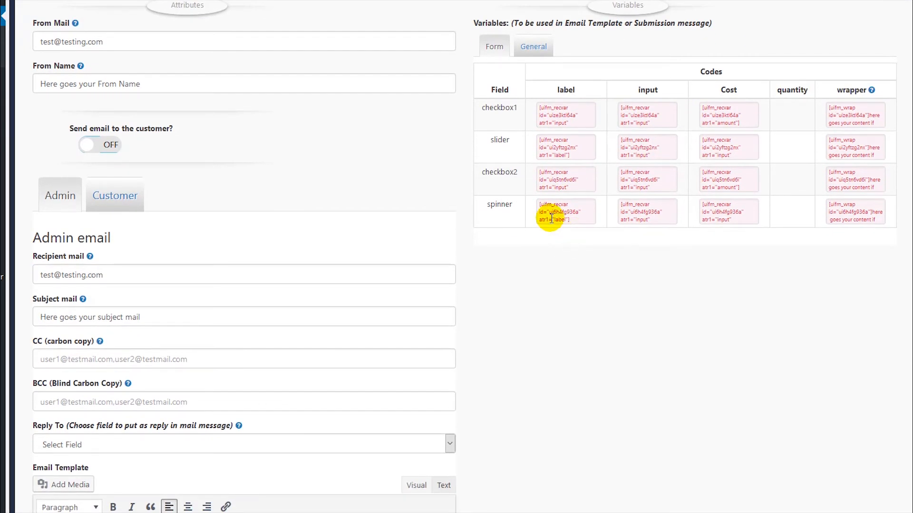
scroll(493, 192, "up", 2)
scroll(549, 201, "down", 1)
scroll(430, 252, "down", 8)
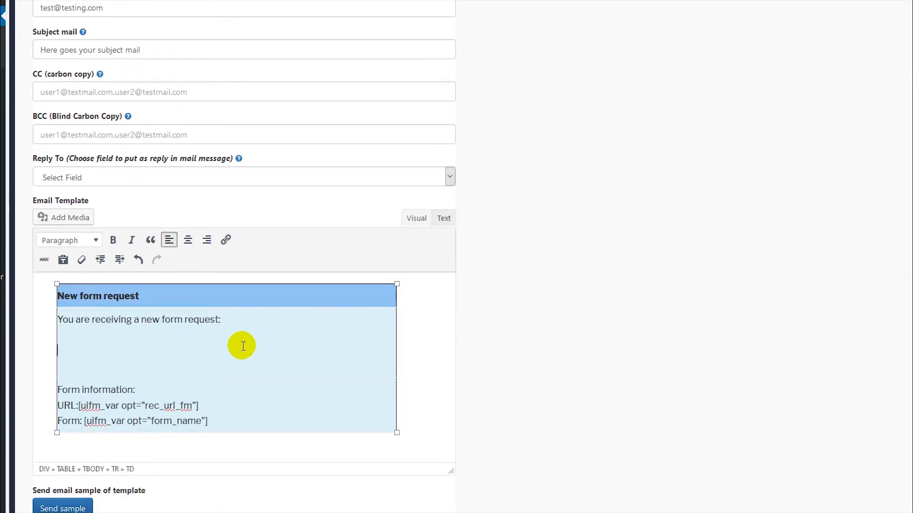
scroll(275, 337, "up", 6)
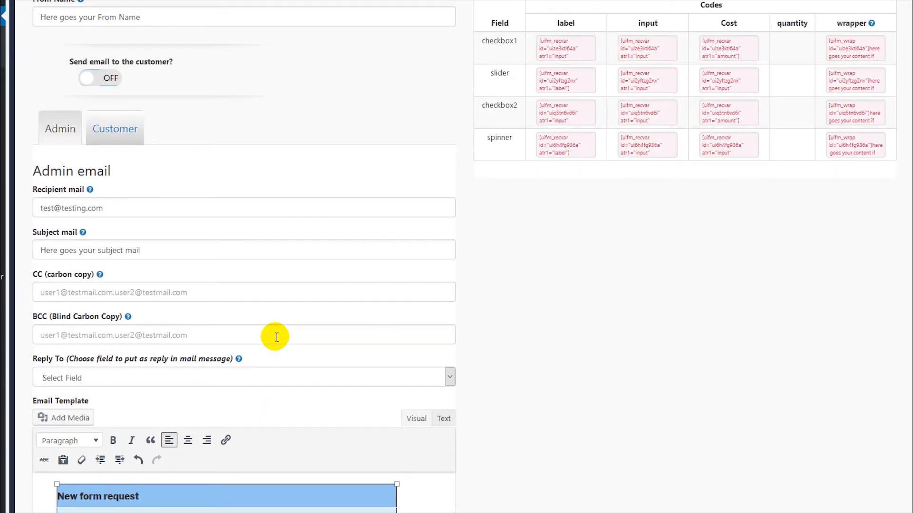
scroll(273, 336, "down", 4)
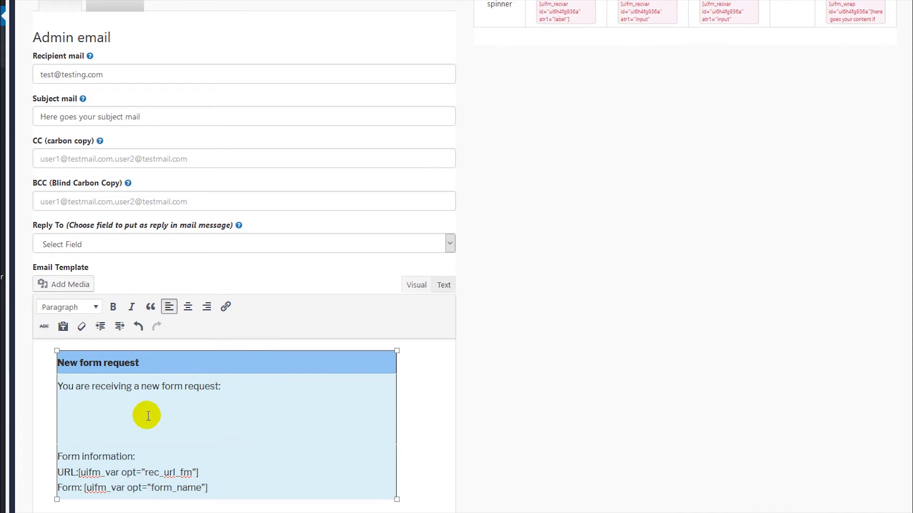
key("ctrl+z")
left_click(122, 407)
left_click(123, 408)
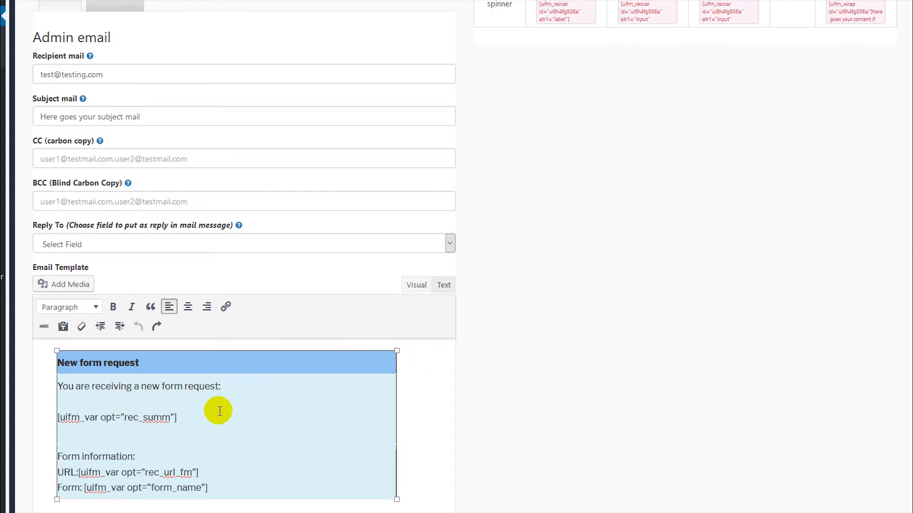
left_click_drag(184, 417, 50, 417)
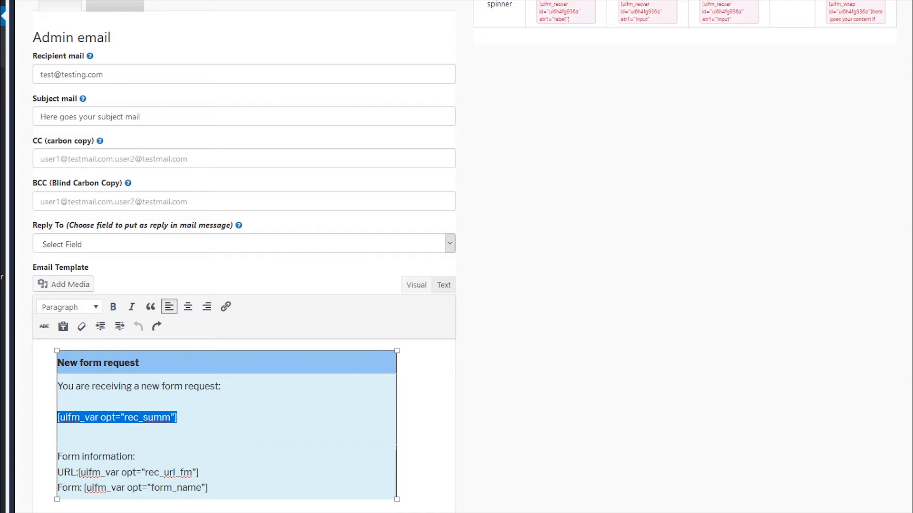
left_click(2, 366)
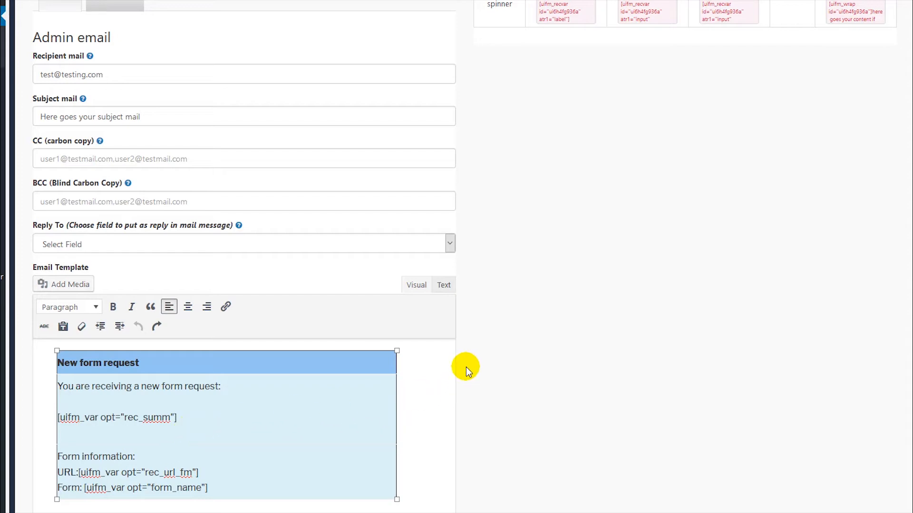
left_click(482, 37)
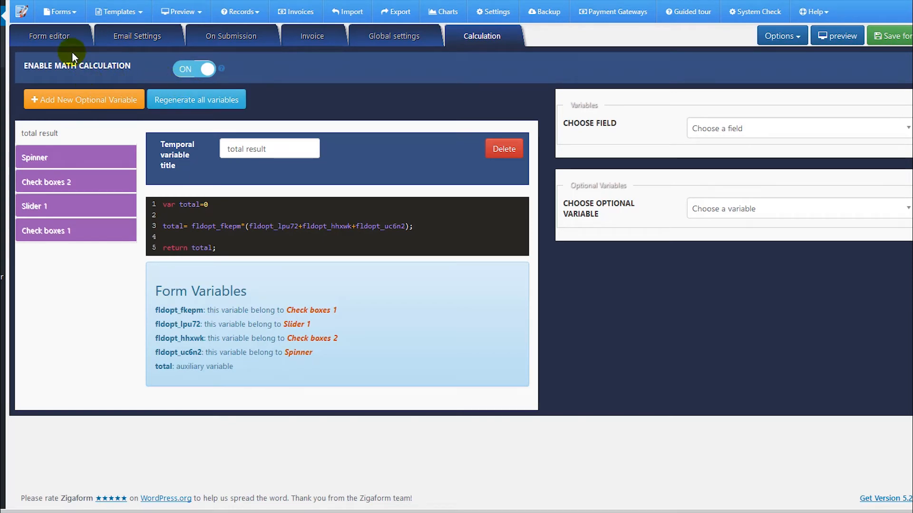
- Remove the [uifm_var opt="rec_summ"] variable from the admin email template
left_click(143, 36)
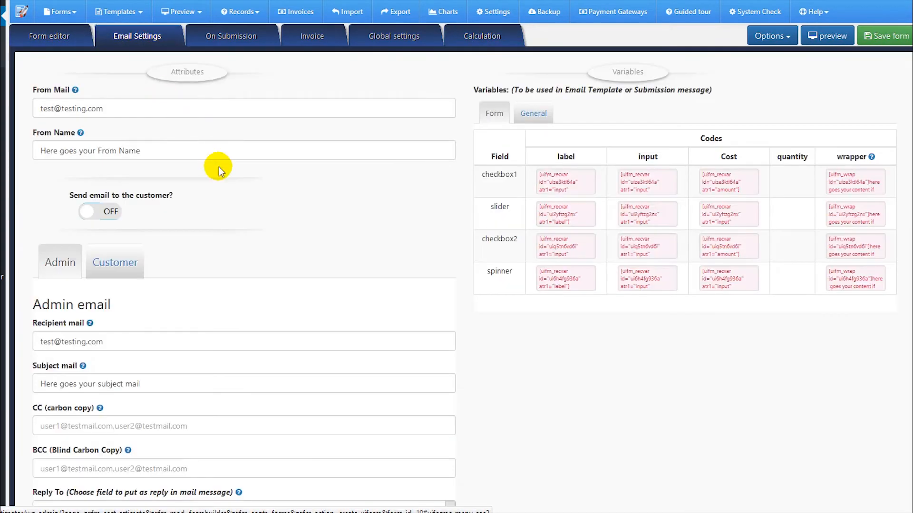
scroll(312, 344, "down", 4)
triple_click(178, 482)
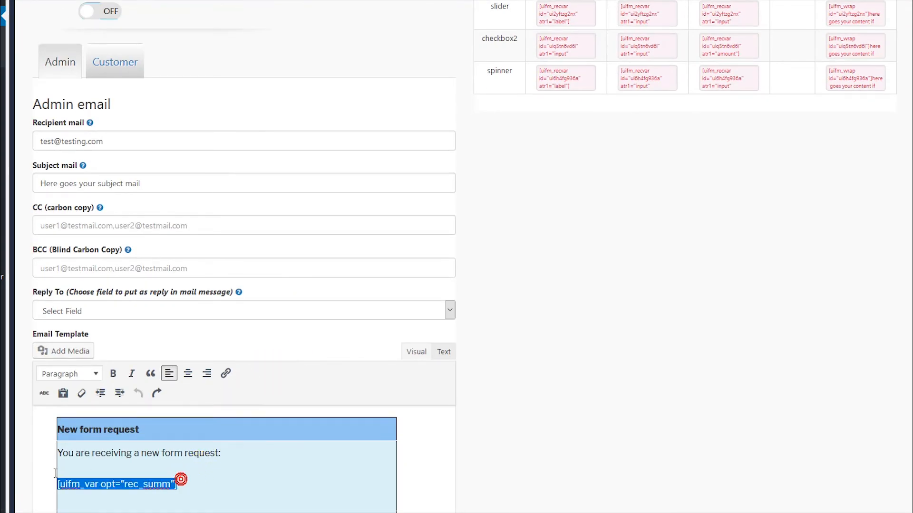
key("BackSpace")
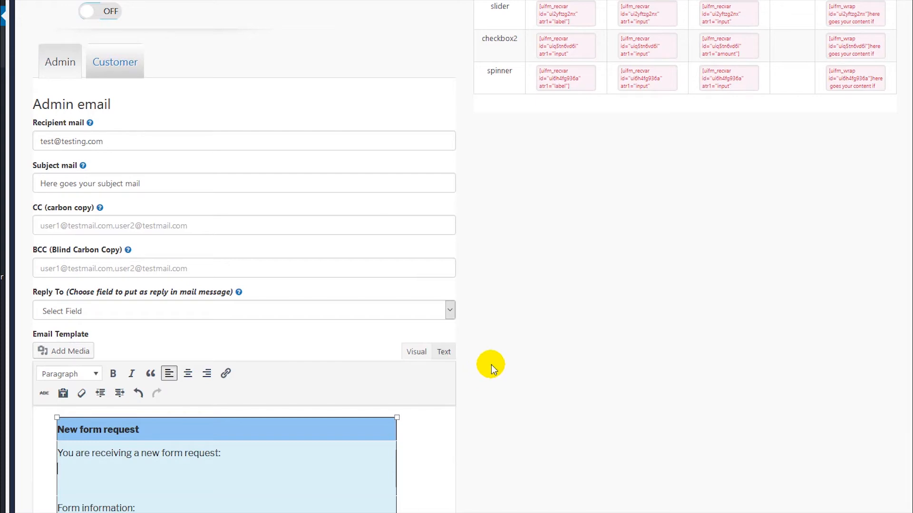
- Insert the checkbox1 label code, followed by a colon, under "You are receiving a new form request:" in the admin email template
scroll(520, 312, "up", 4)
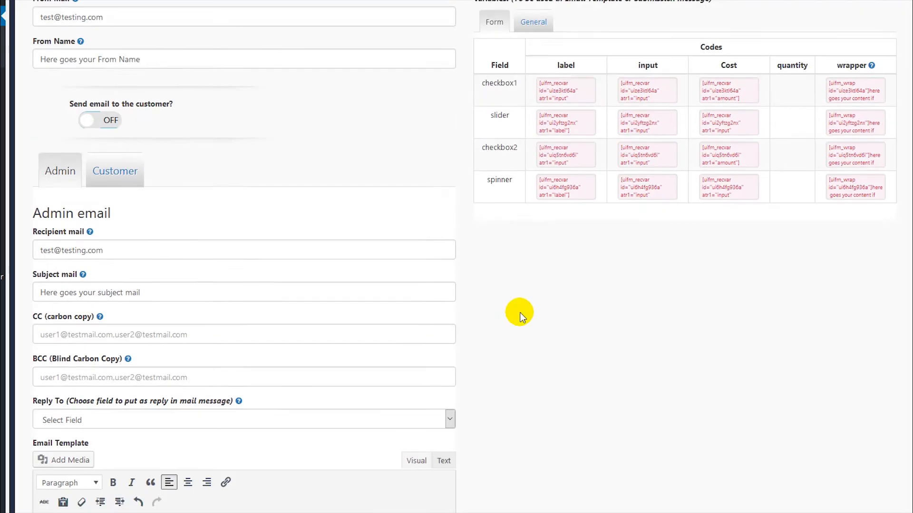
scroll(535, 294, "down", 1)
scroll(535, 294, "down", 1)
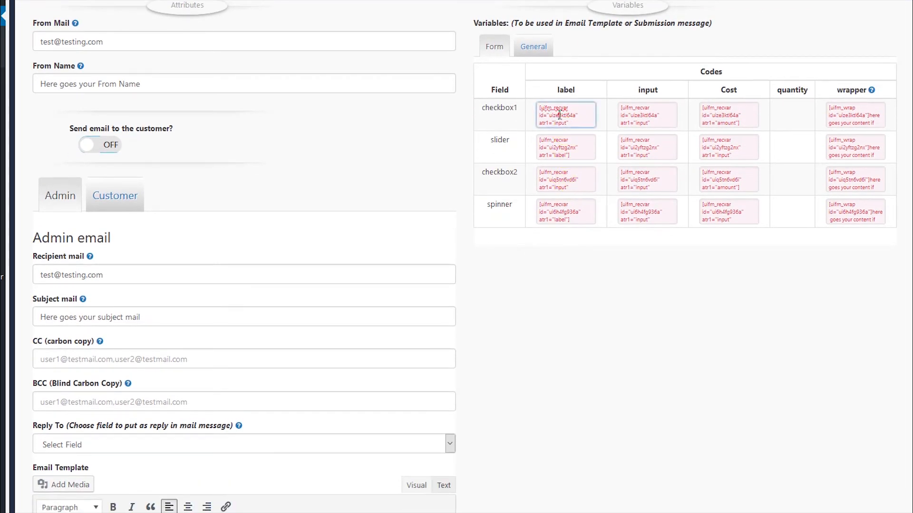
left_click(568, 119)
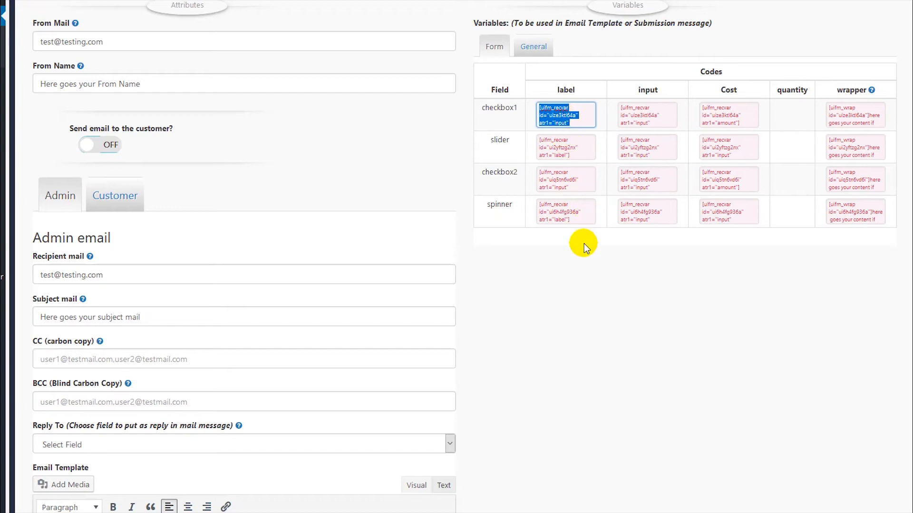
scroll(579, 334, "down", 4)
left_click(138, 400)
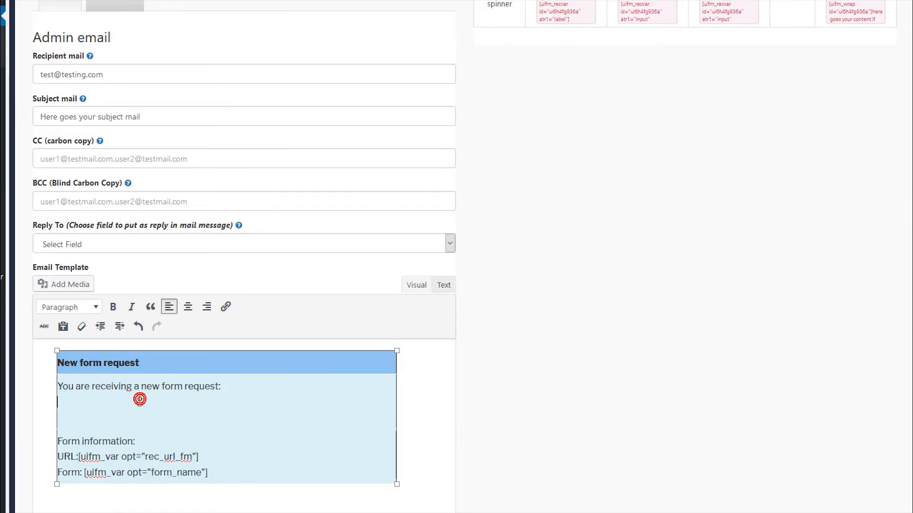
type("[uifm_recvar id=\"uize3ktl64a\" atr1=\"input\" atr2=\"label\"]")
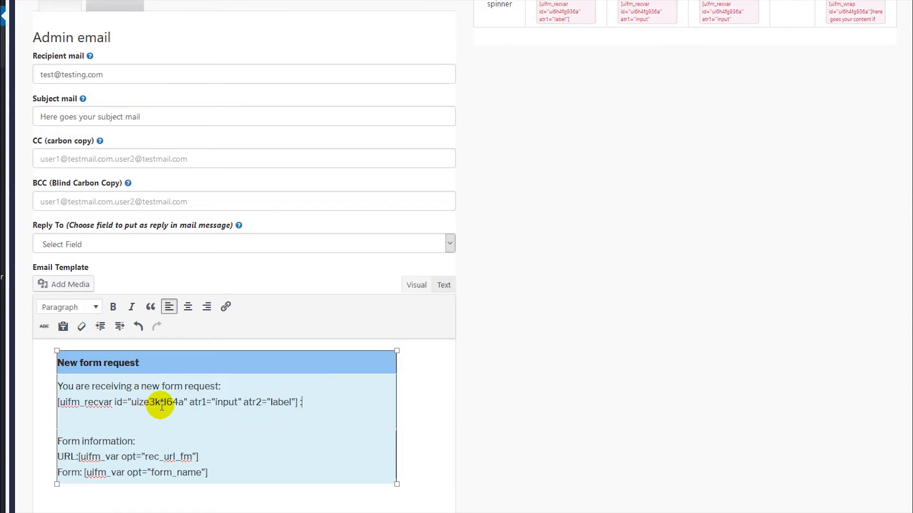
- Add the checkbox1 input code after the colon on the checkbox1 line of the email template
scroll(548, 280, "up", 4)
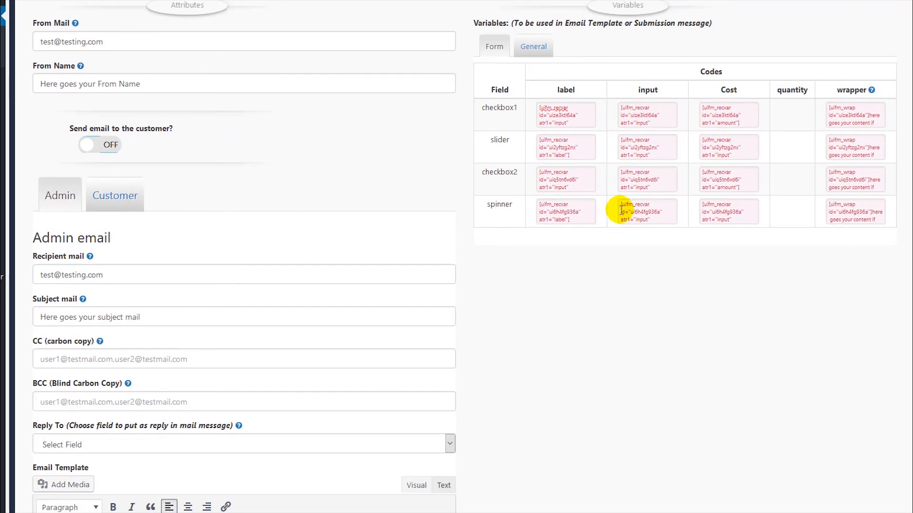
left_click(636, 119)
scroll(618, 285, "down", 6)
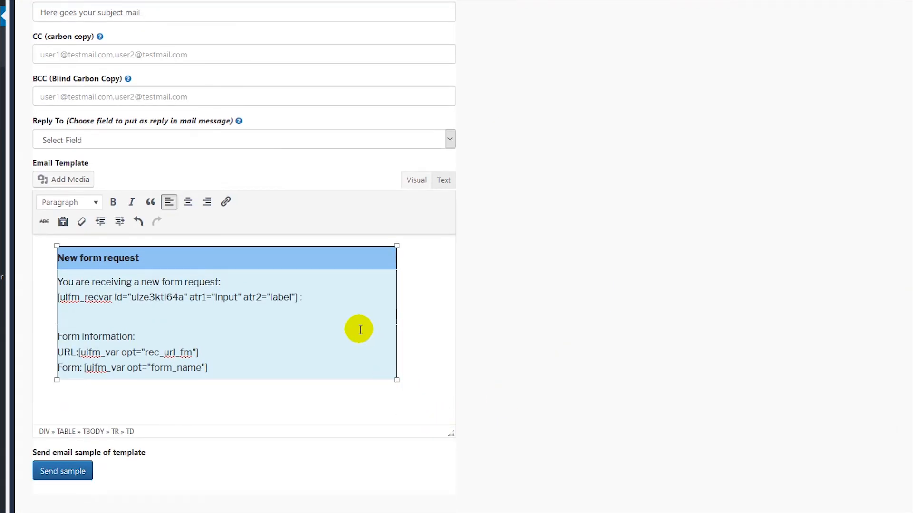
left_click(320, 297)
type("[uifm_recvar id=\"uize3ktl64a\" atr1=\"input\" atr2=\"value\"]")
- Insert blank lines above and below the checkbox1 codes in the email template
left_click(263, 278)
key("Return")
left_click(261, 334)
key("Return")
key("Return")
key("Return")
- Copy the slider's label code into the email template below the checkbox1 codes, followed by a colon
left_click(140, 370)
scroll(139, 352, "up", 7)
left_click(577, 176)
key("ctrl+c")
scroll(547, 369, "down", 7)
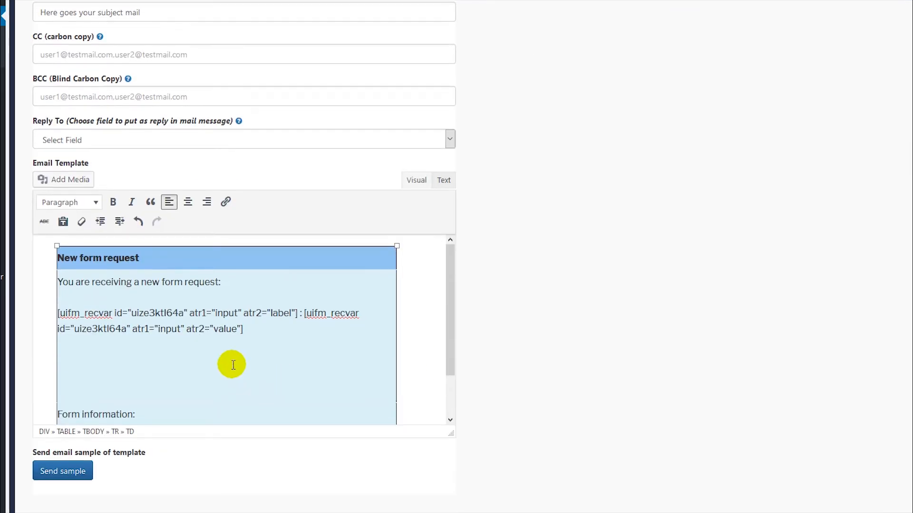
left_click(140, 359)
key("ctrl+v")
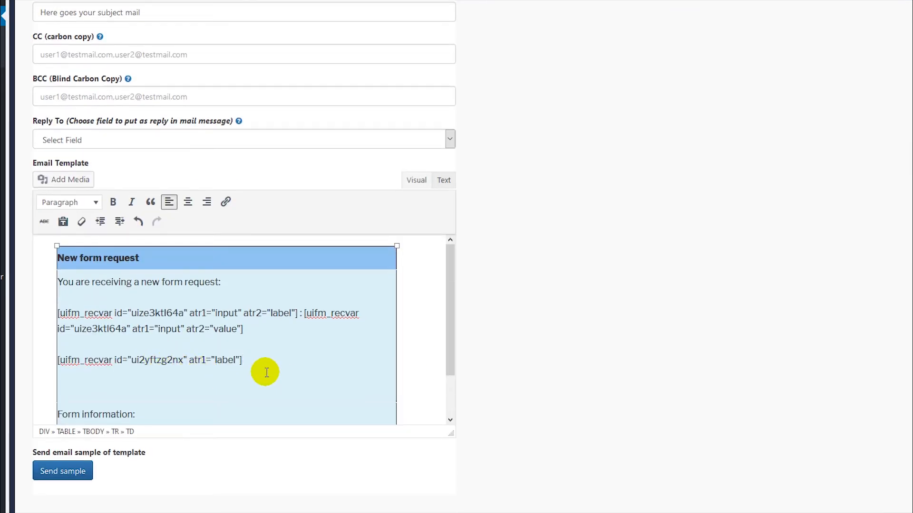
type(":")
- Copy the slider's input code into the email template, after the colon that follows the slider's label code
scroll(772, 213, "up", 6)
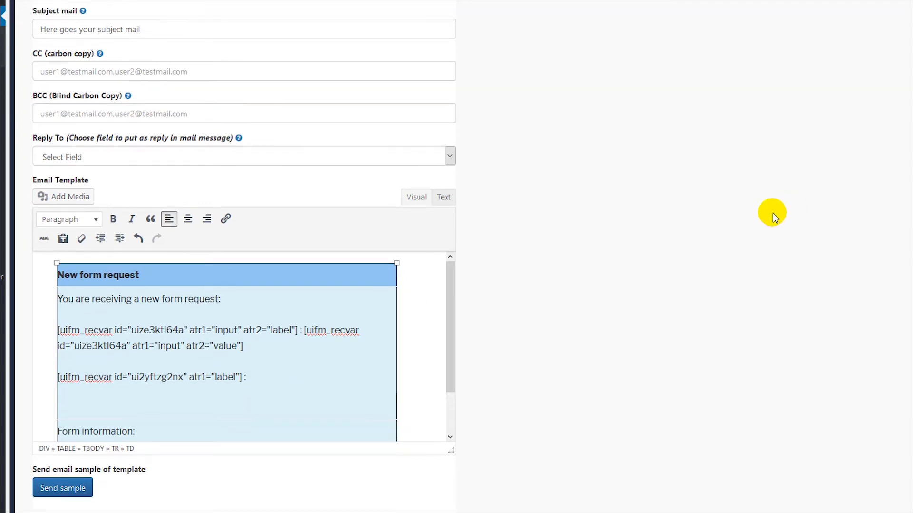
left_click(642, 110)
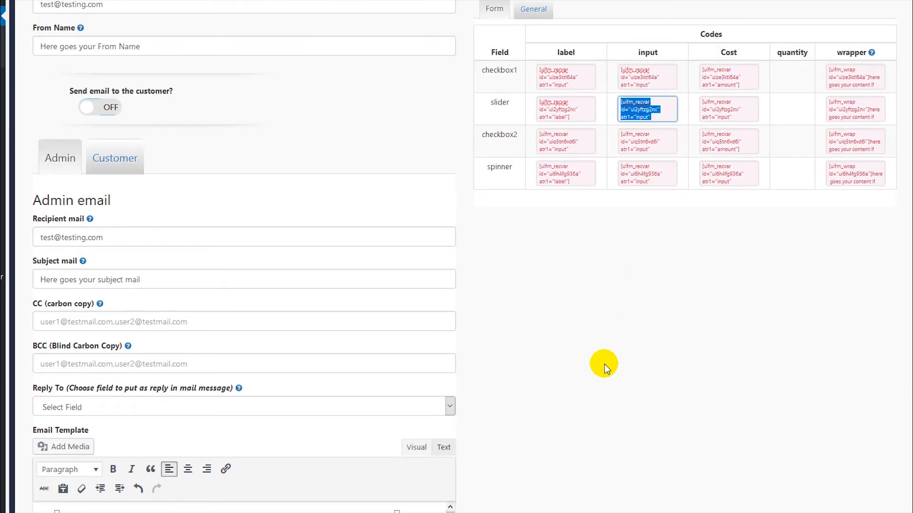
scroll(605, 362, "down", 4)
left_click(264, 424)
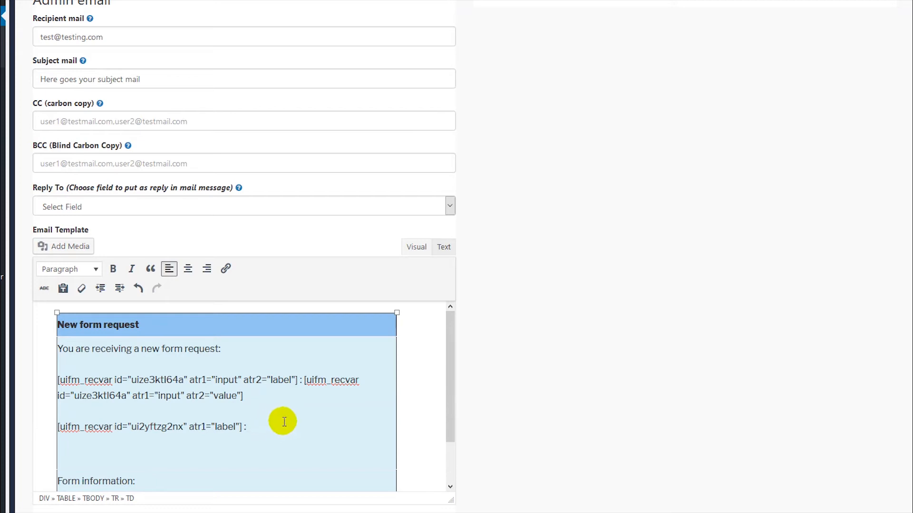
type("[uifm_recvar id=\"ui2yftzg2nx\" atr1=\"input\" atr2=\"value\"]")
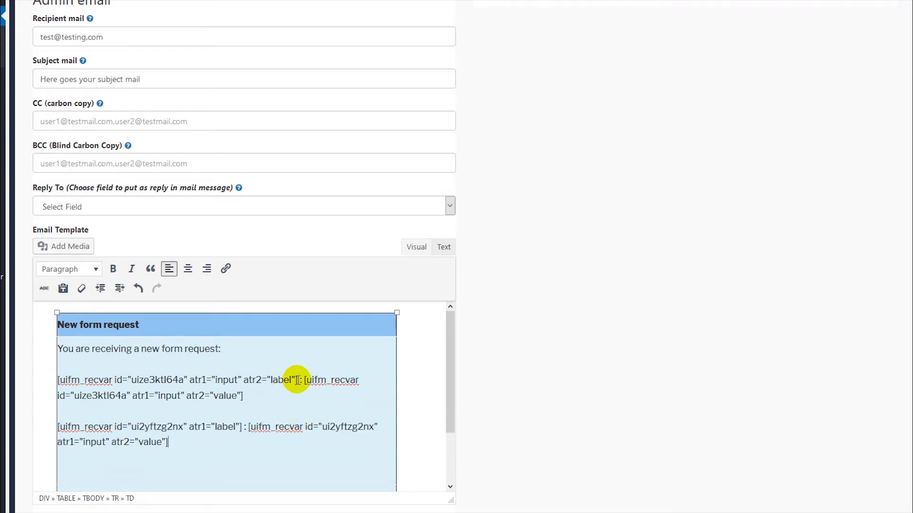
- Replace the checkbox1 label code in the email template with the plain text "checkbox 1" and remove the blank line above it
left_click_drag(297, 381, 58, 380)
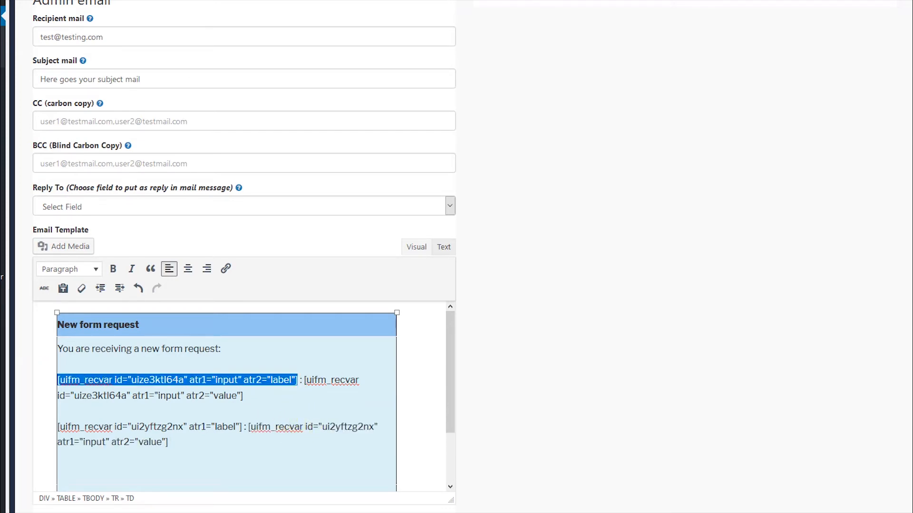
left_click(270, 397)
left_click_drag(297, 380, 50, 365)
type("cehckbox")
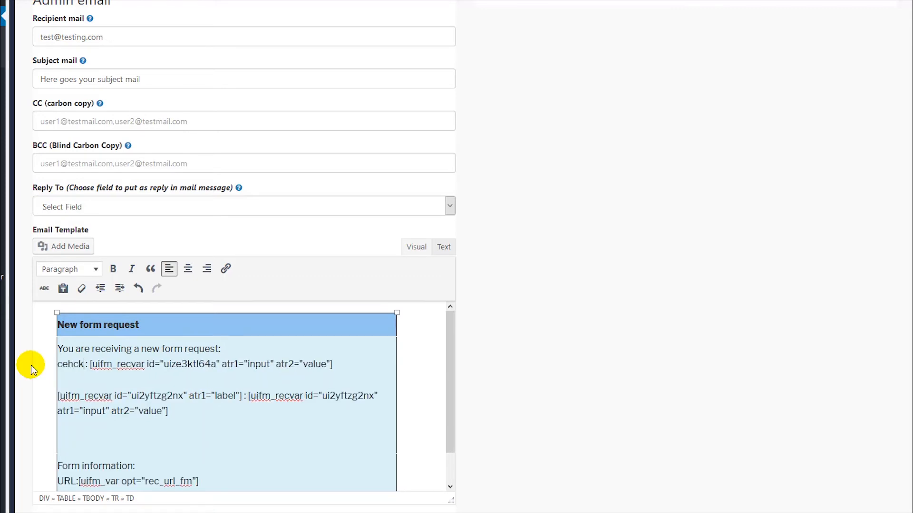
key("BackSpace")
key("BackSpace")
key("BackSpace")
key("BackSpace")
key("BackSpace")
key("BackSpace")
key("BackSpace")
type("heckbo")
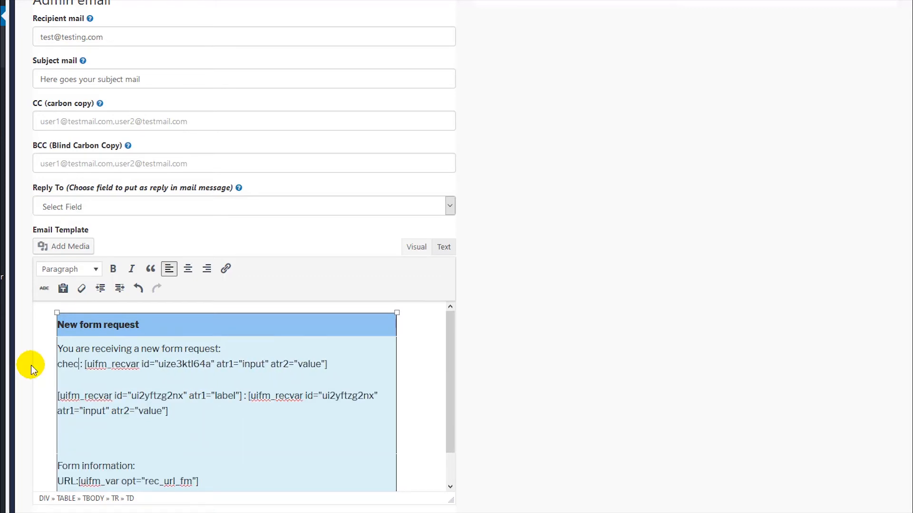
type("x 1")
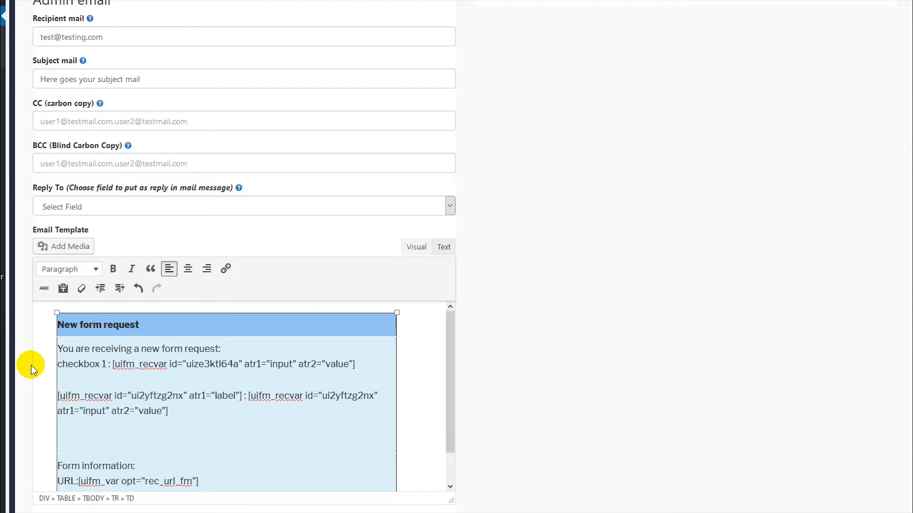
- Replace the slider's label code with the plain text "slider 1", directly below the checkbox 1 line
key("Down")
key("Down")
key("Down")
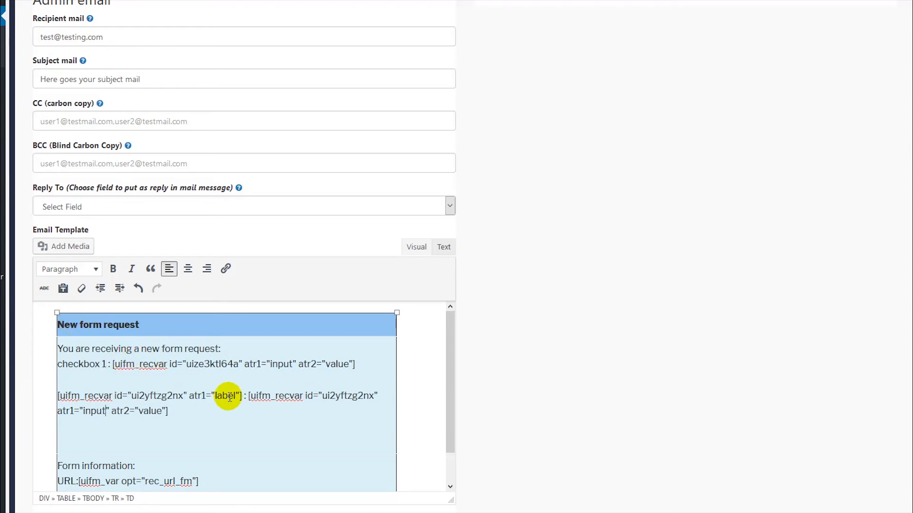
left_click_drag(242, 395, 26, 387)
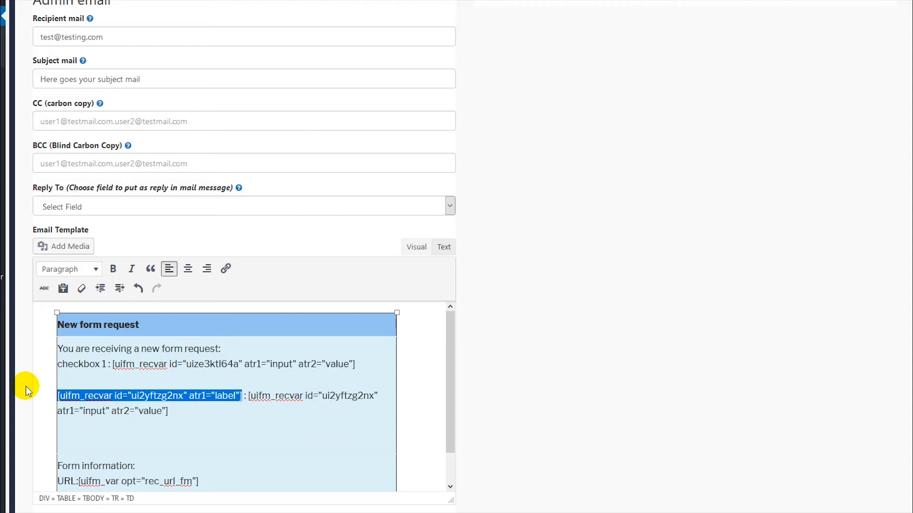
type("slider 1")
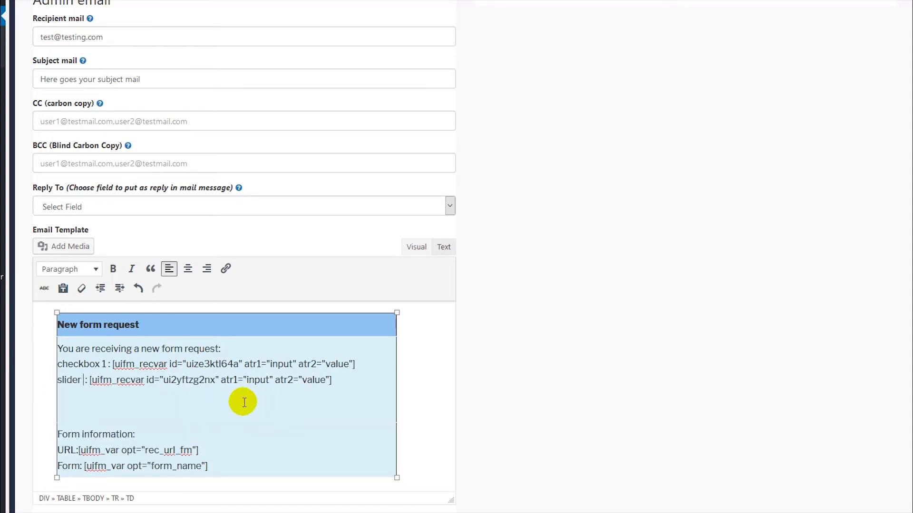
- Add a "checkbox 2:" line below the slider line, followed by the checkbox2 input code from the variables table
key("Return")
key("Return")
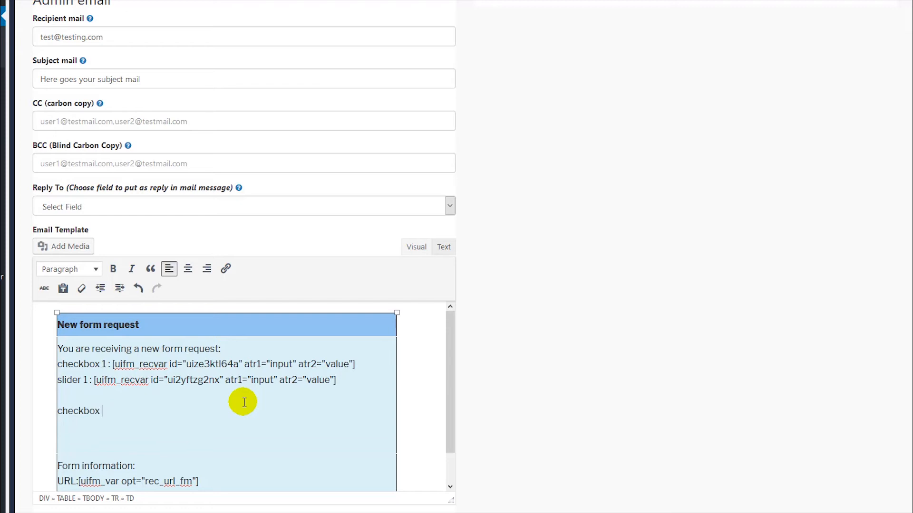
scroll(702, 212, "up", 5)
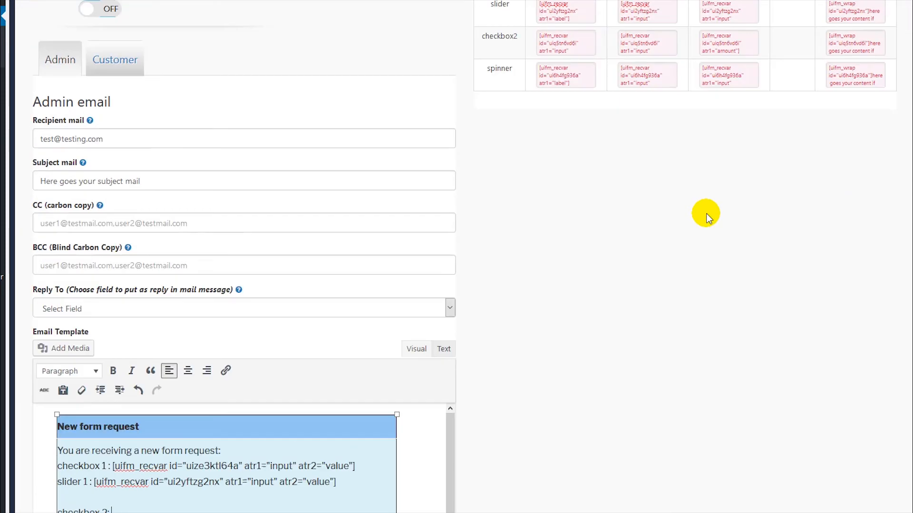
left_click(634, 217)
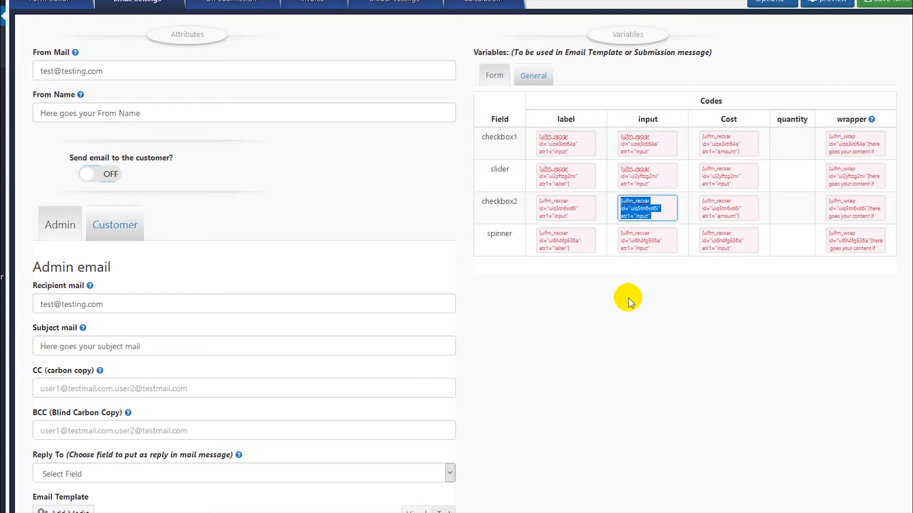
scroll(634, 332, "down", 5)
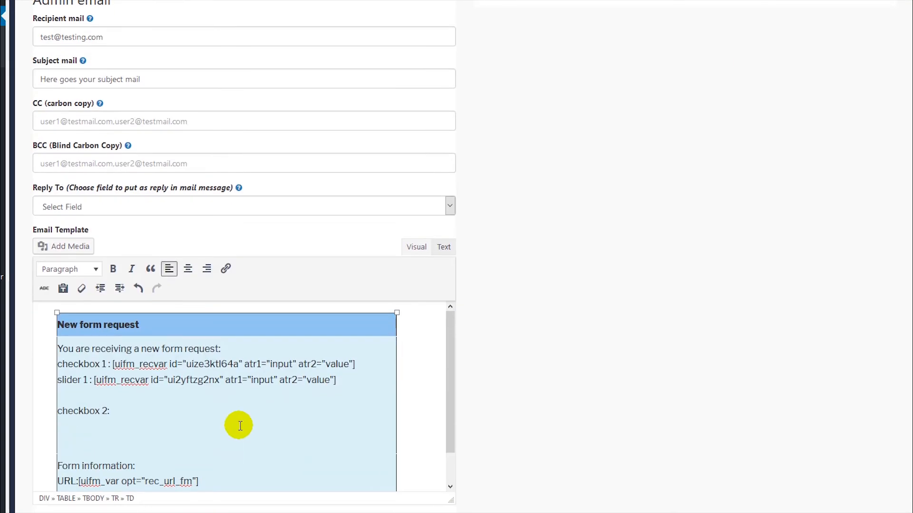
left_click(178, 408)
type("[uifm_recvar id=\"uiq5tn6vd6i\" atr1=\"input\" atr2=\"value\"]")
- Add a "spinner :" line below the checkbox 2 line, followed by the spinner's input code from the variables table
key("Return")
key("Return")
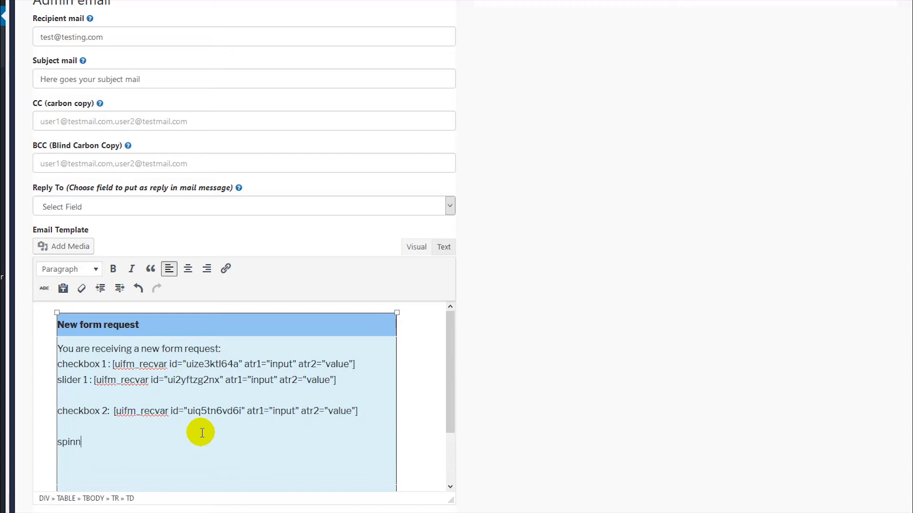
scroll(560, 204, "up", 5)
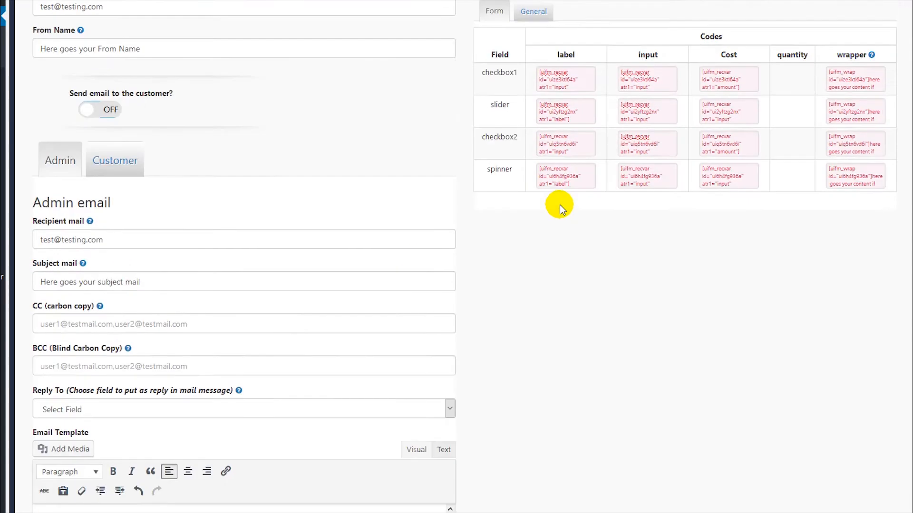
left_click(655, 251)
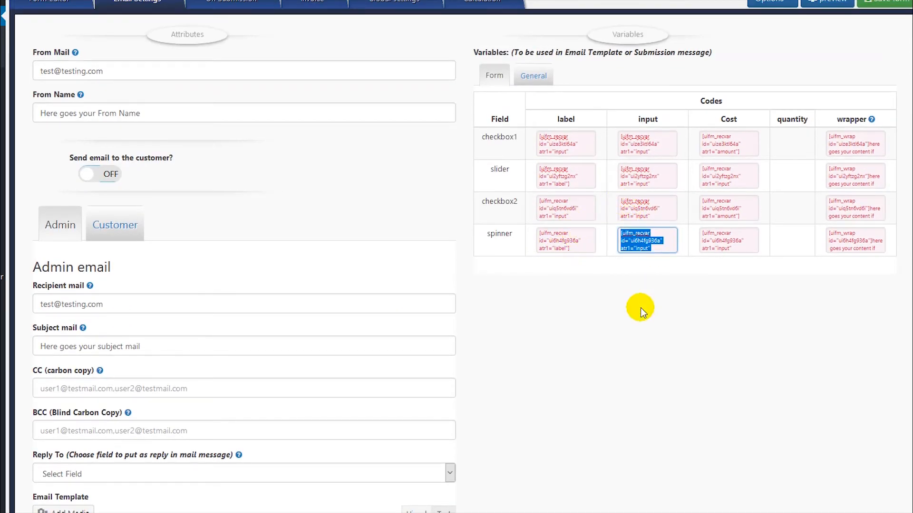
scroll(640, 304, "down", 5)
left_click(137, 436)
type("[uifm_recvar id=\"ui6h4fg936a\" atr1=\"input\" atr2=\"value\"]")
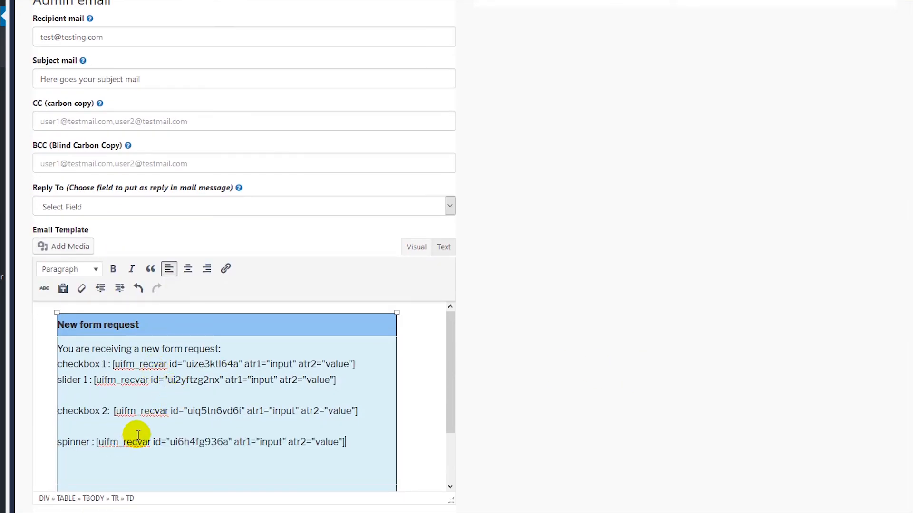
- Insert blank lines above and below the checkbox 1 line in the email template
left_click(369, 365)
key("Return")
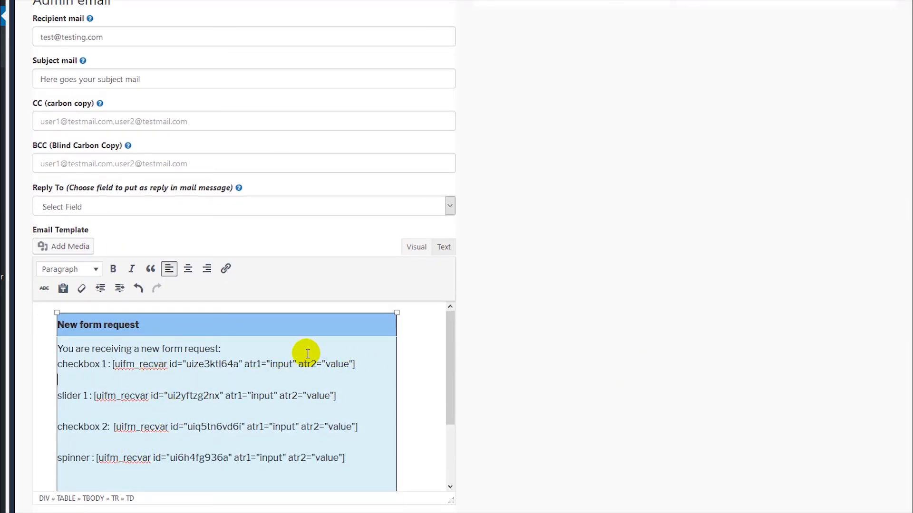
left_click(259, 348)
key("Return")
scroll(287, 399, "down", 3)
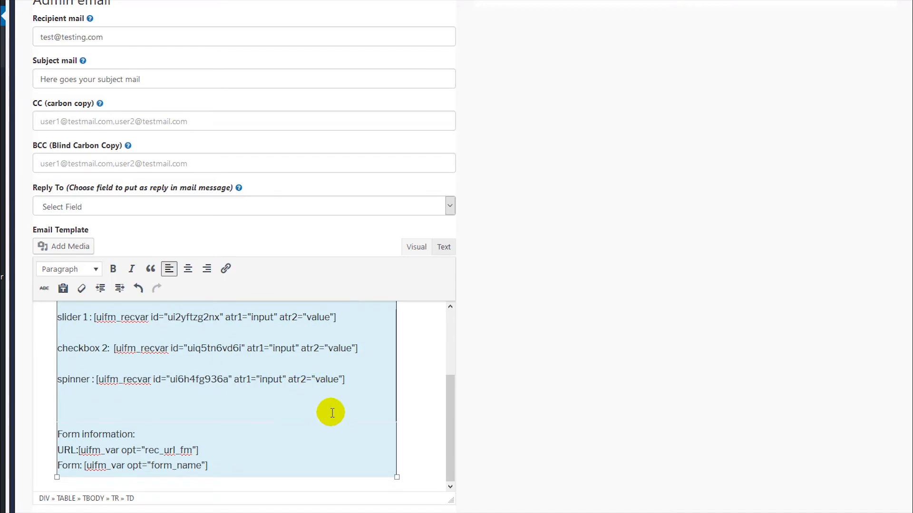
scroll(332, 412, "up", 3)
- Add a "total result:" line below the spinner line in the email template
left_click(360, 445)
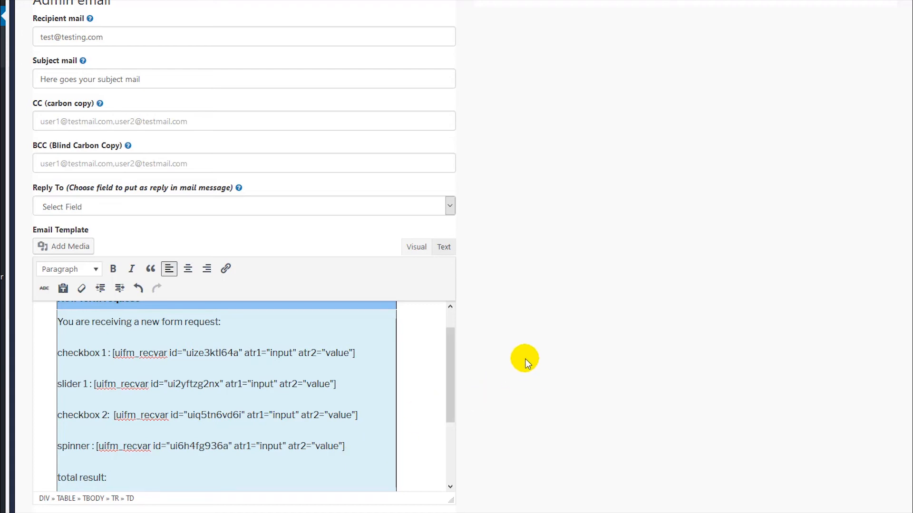
scroll(526, 358, "up", 5)
scroll(526, 358, "down", 3)
scroll(527, 338, "up", 5)
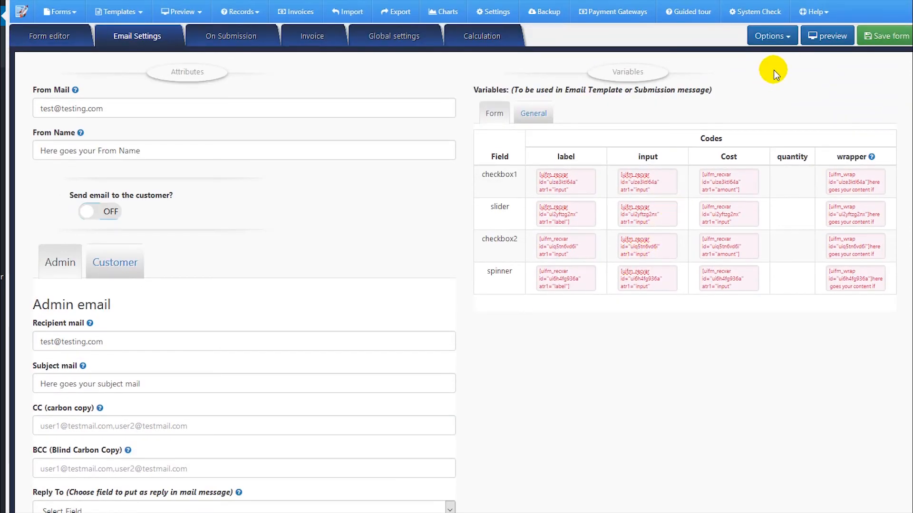
- Open the form variables and copy the backend calculation code for total result
left_click(777, 42)
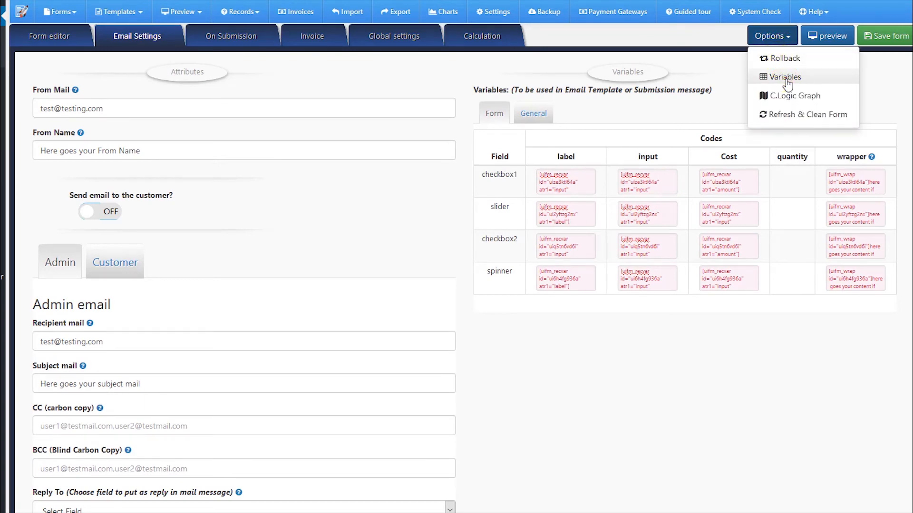
left_click(771, 75)
scroll(227, 155, "up", 4)
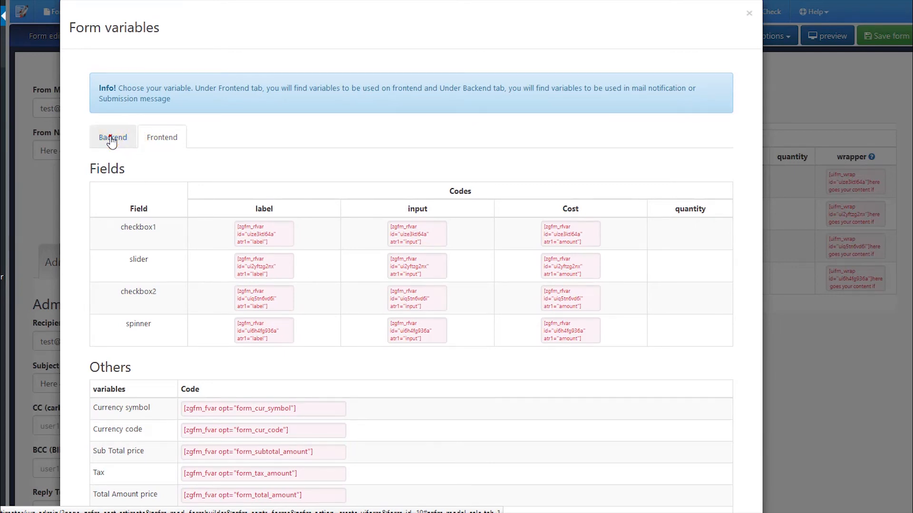
left_click(111, 139)
scroll(161, 232, "down", 7)
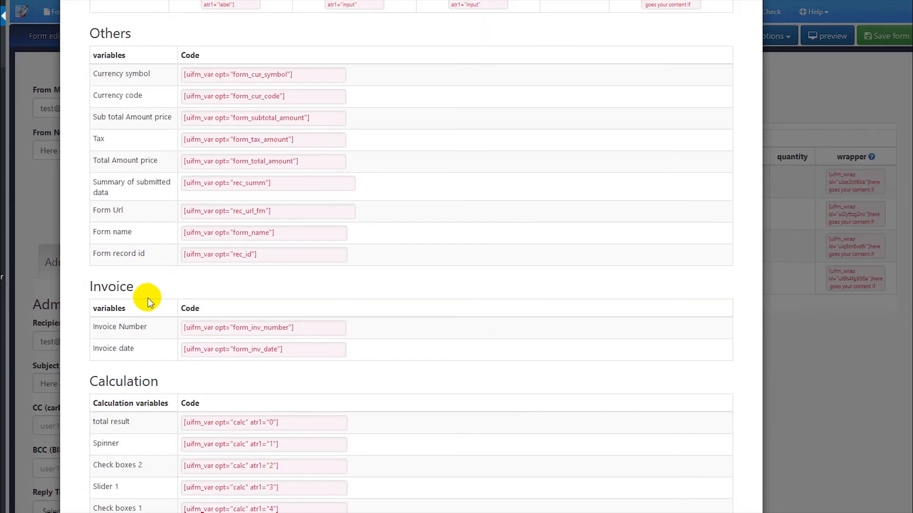
scroll(147, 304, "down", 2)
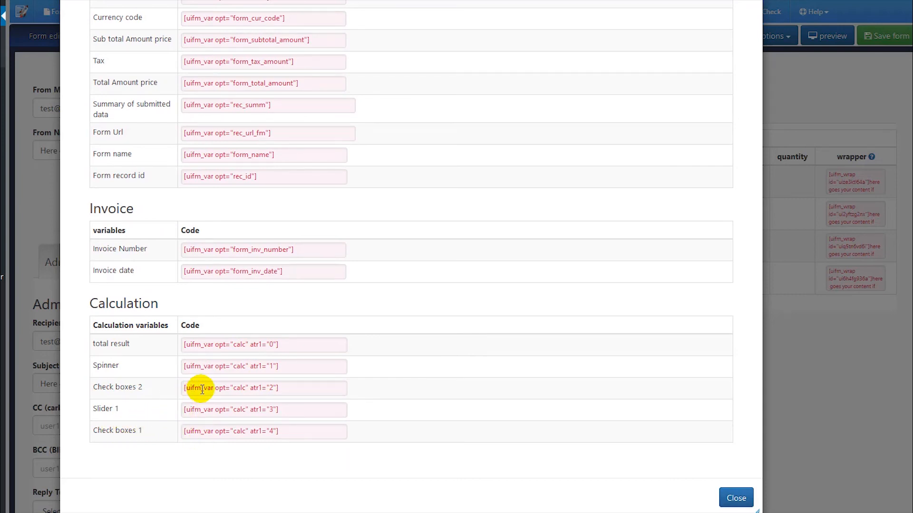
left_click(237, 347)
key("ctrl+c")
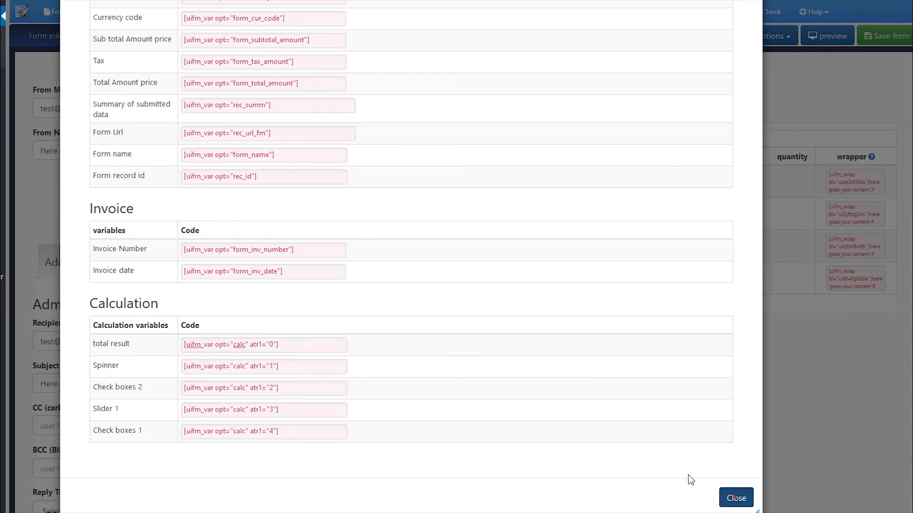
- Close the form variables and paste the copied code after "total result:" in the email template
left_click(730, 496)
scroll(353, 411, "down", 8)
scroll(185, 434, "down", 1)
left_click(130, 412)
key("ctrl+v")
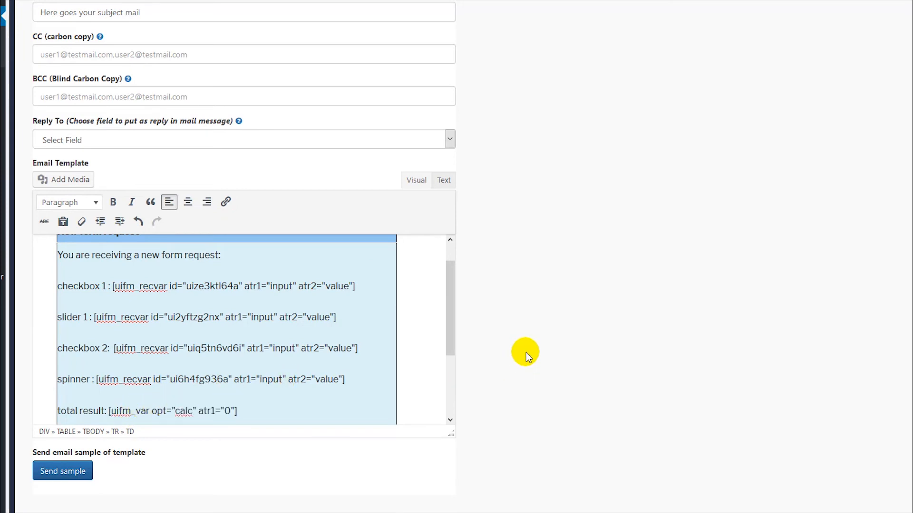
- Check the customer email settings, then return to the admin email and review its template
scroll(525, 329, "up", 3)
scroll(515, 349, "up", 2)
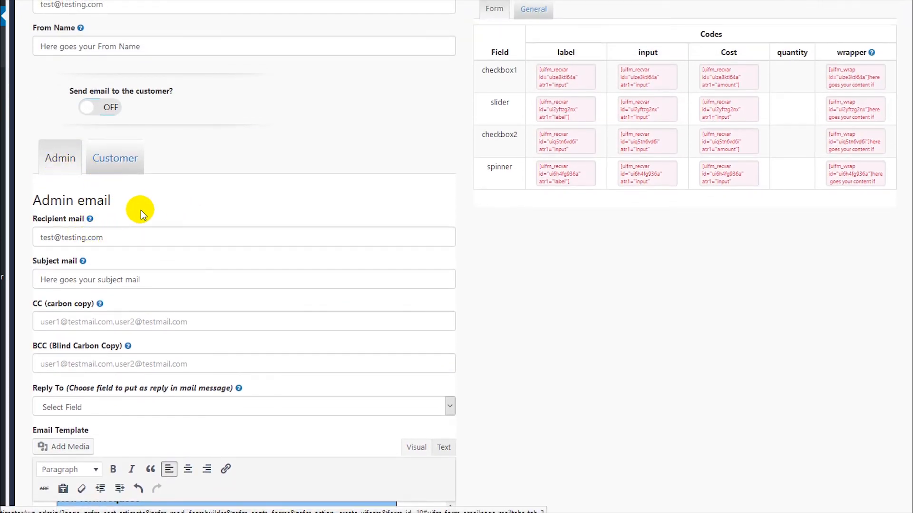
scroll(136, 208, "up", 2)
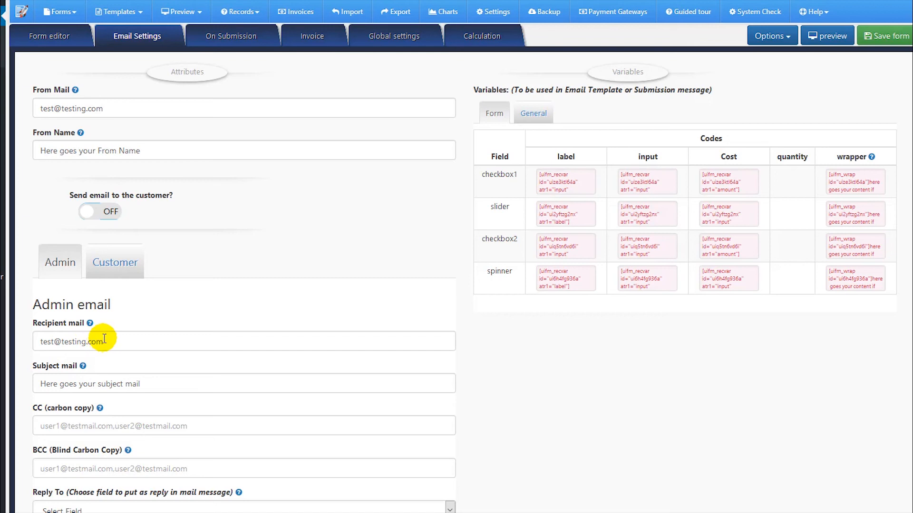
left_click(114, 264)
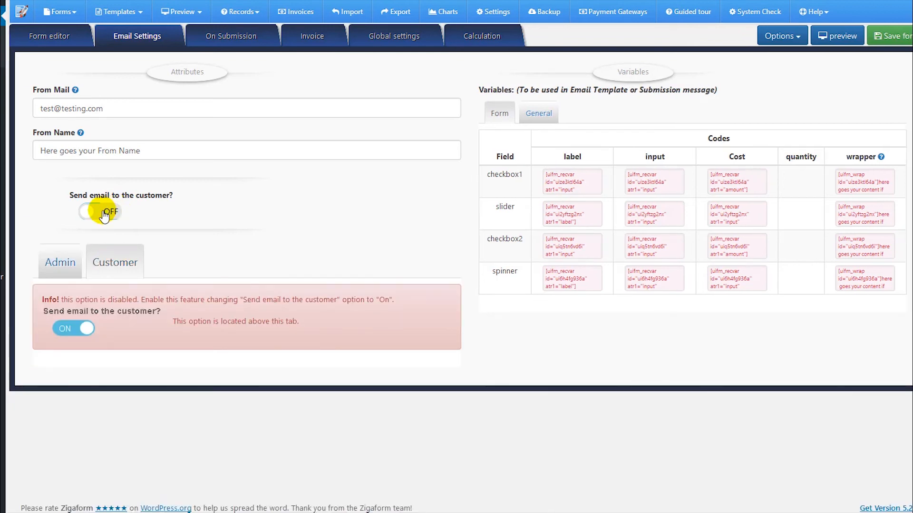
left_click(62, 261)
scroll(479, 385, "down", 7)
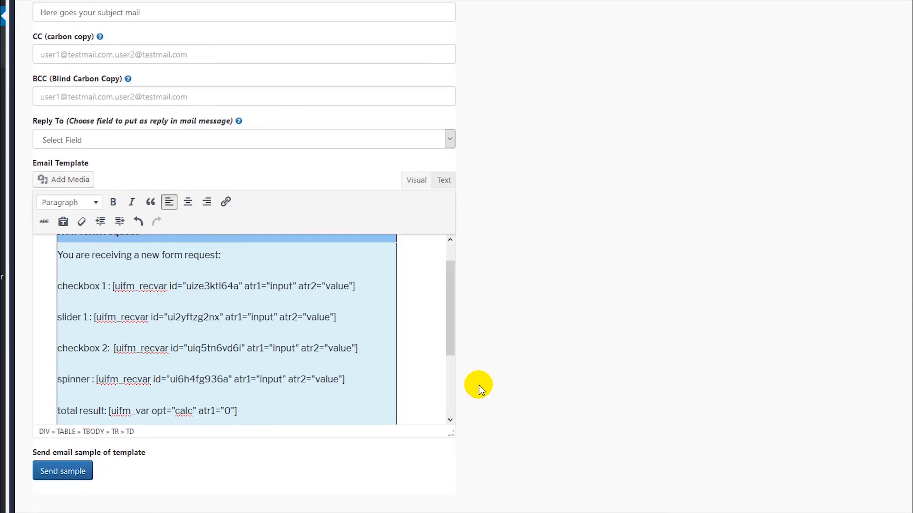
scroll(478, 385, "up", 7)
- Save the form and open its preview
left_click(881, 35)
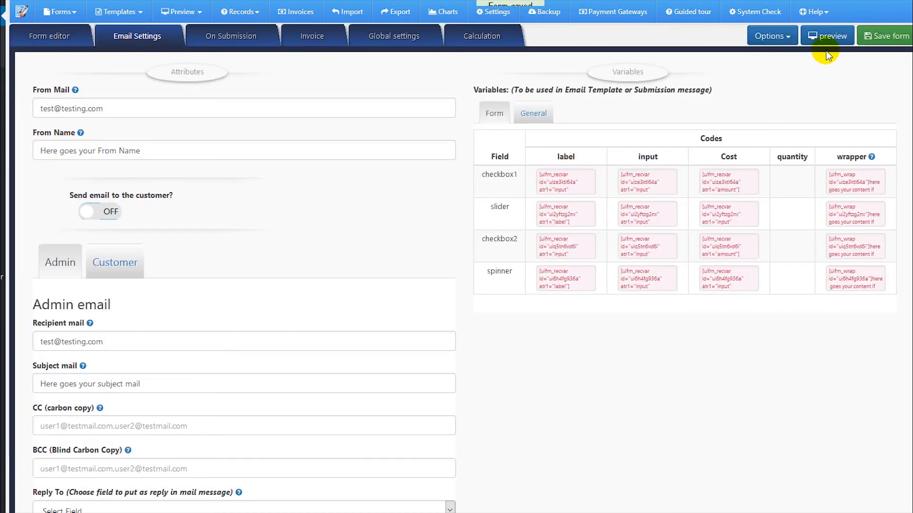
left_click(826, 36)
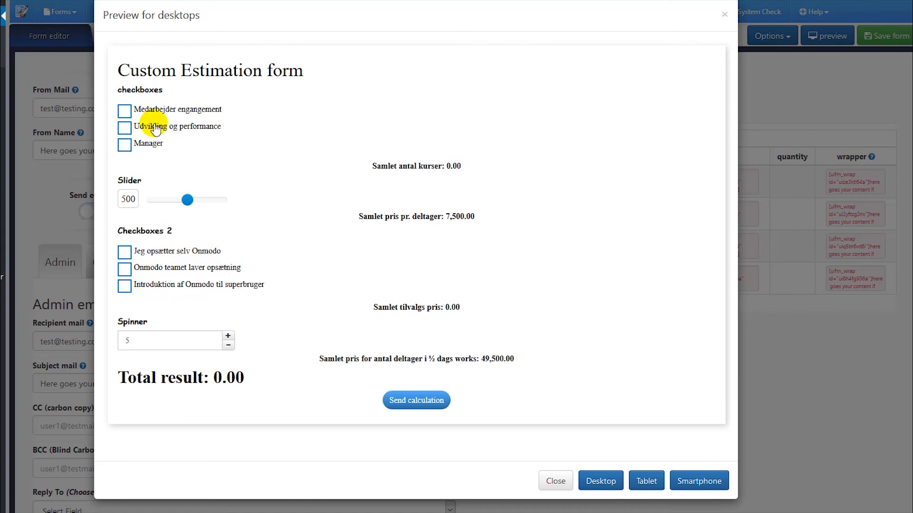
- Fill the preview form with Udvikling og performance, slider 597, Onmodo teamet laver opsætning and spinner 7, check the total, and send the calculation
left_click(153, 123)
left_click(183, 202)
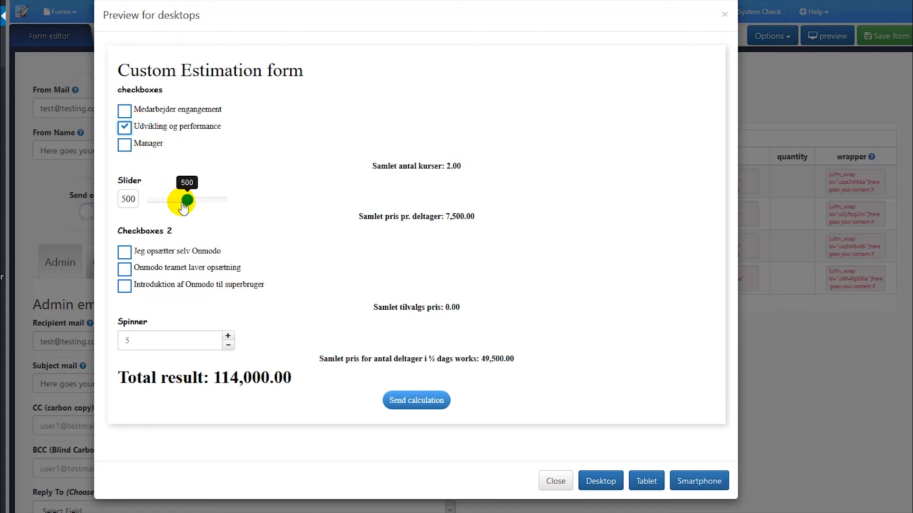
left_click_drag(186, 203, 194, 201)
left_click(124, 269)
left_click(228, 336)
left_click_drag(283, 392, 233, 381)
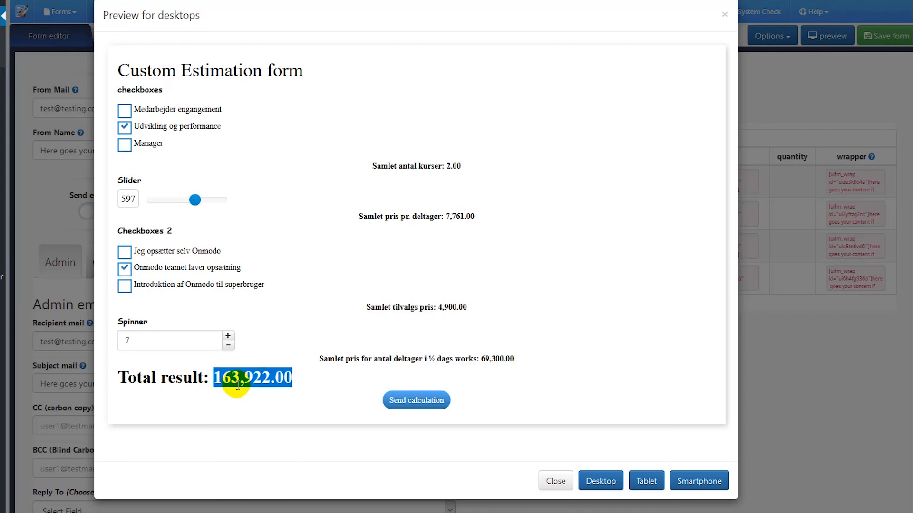
left_click(420, 401)
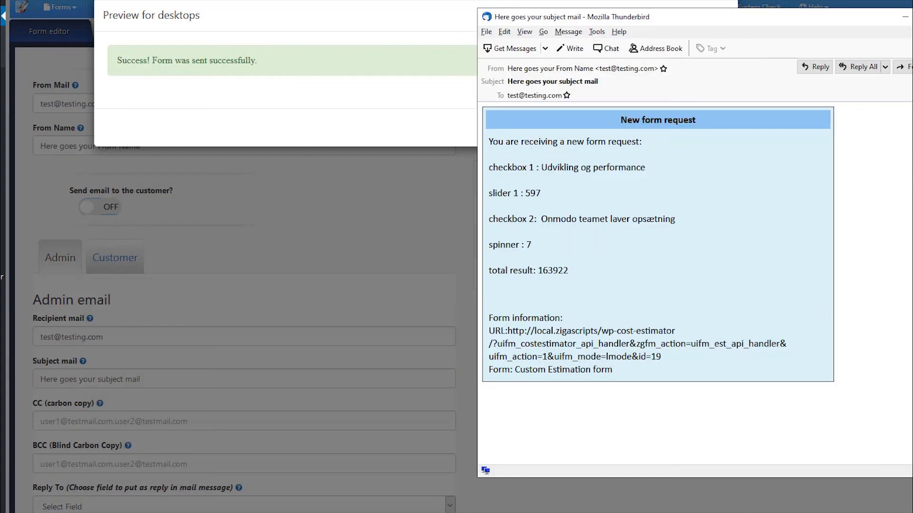
- Move the received Thunderbird email fully into view and check its total result and checkbox 1 entry against the submitted form
left_click_drag(577, 271, 512, 270)
left_click_drag(677, 16, 400, 20)
left_click(291, 285)
left_click(246, 167)
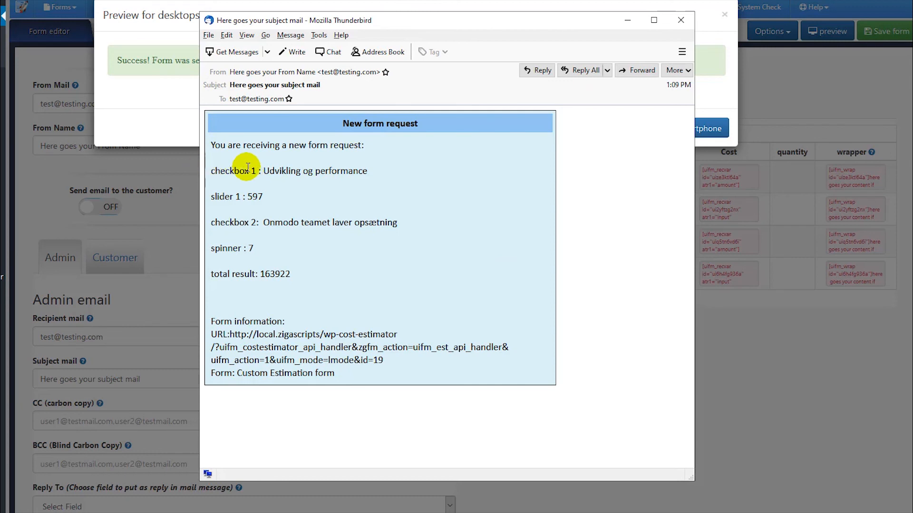
left_click_drag(264, 170, 410, 174)
left_click(267, 167)
left_click_drag(269, 196, 265, 172)
left_click(249, 194)
left_click(385, 224)
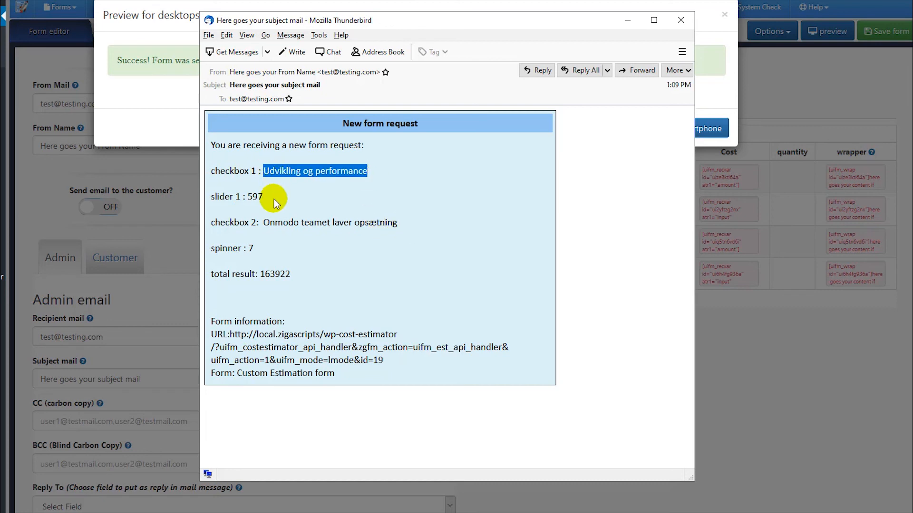
- Check the slider, checkbox 2, spinner and total result lines in the email, then close the email and the form preview
left_click_drag(263, 197, 247, 197)
left_click_drag(394, 223, 299, 224)
left_click_drag(254, 247, 250, 247)
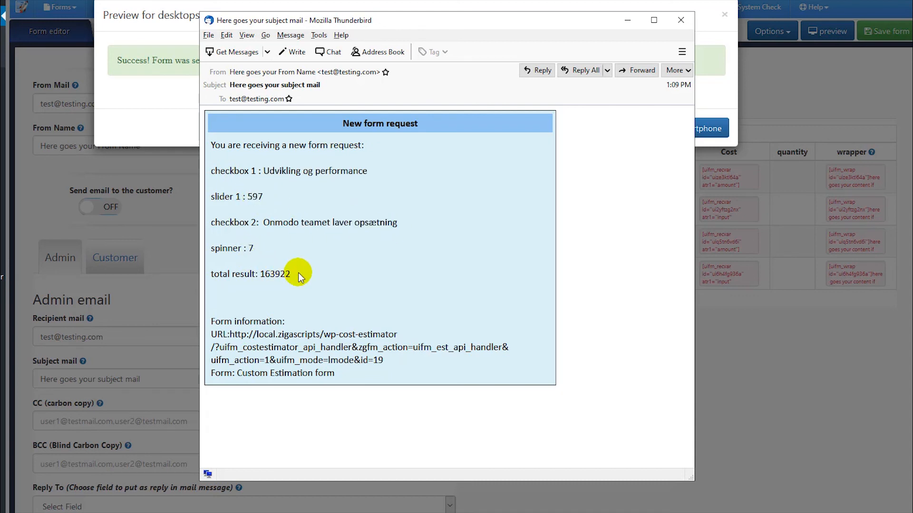
left_click_drag(298, 273, 222, 273)
left_click(276, 274)
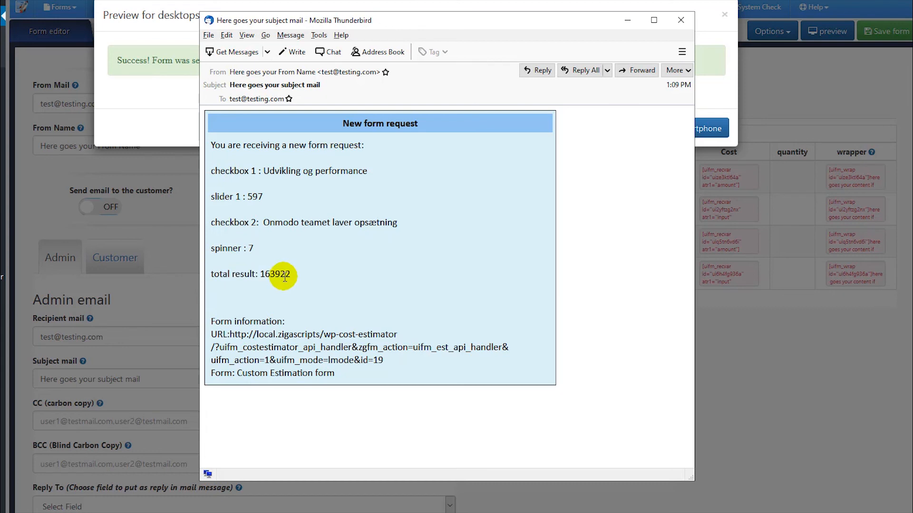
left_click(677, 27)
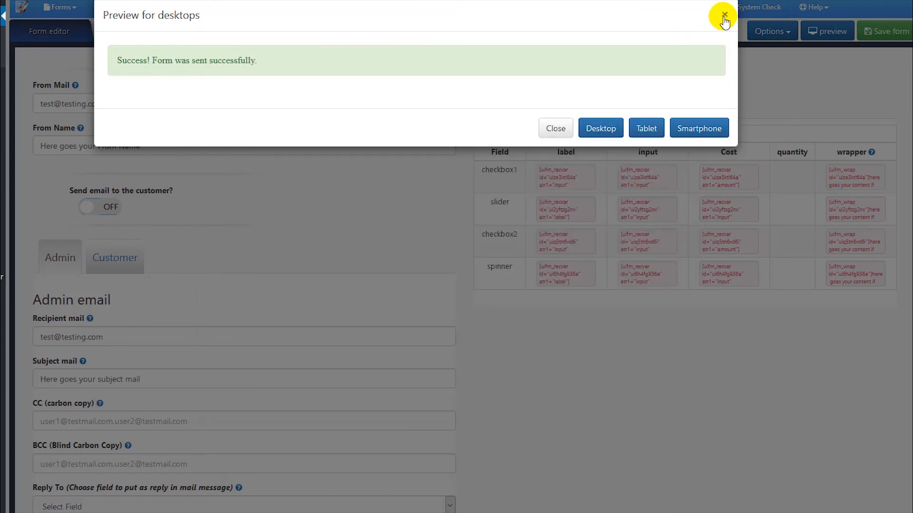
left_click(723, 16)
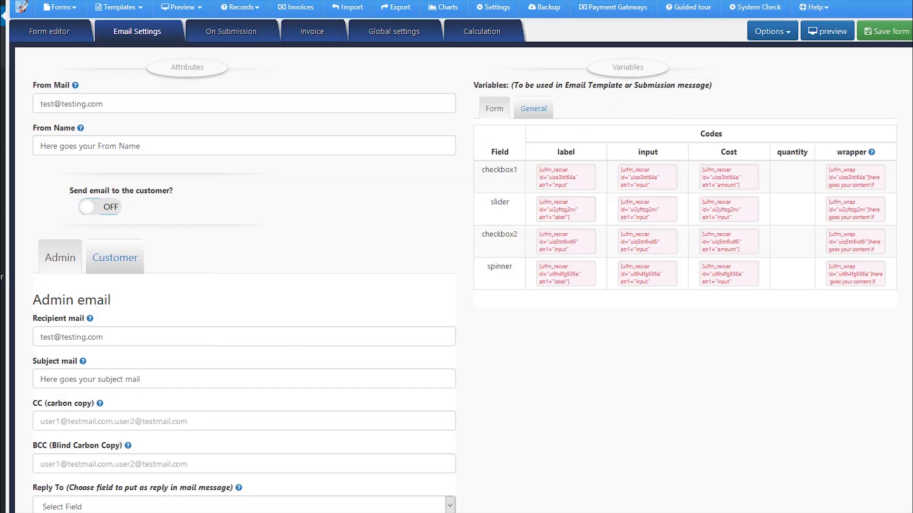
- Bring the Word document Pris kalkulation (1).docx into view and review its checkbox, slider and spinner pricing requirements
left_click_drag(912, 64, 325, 61)
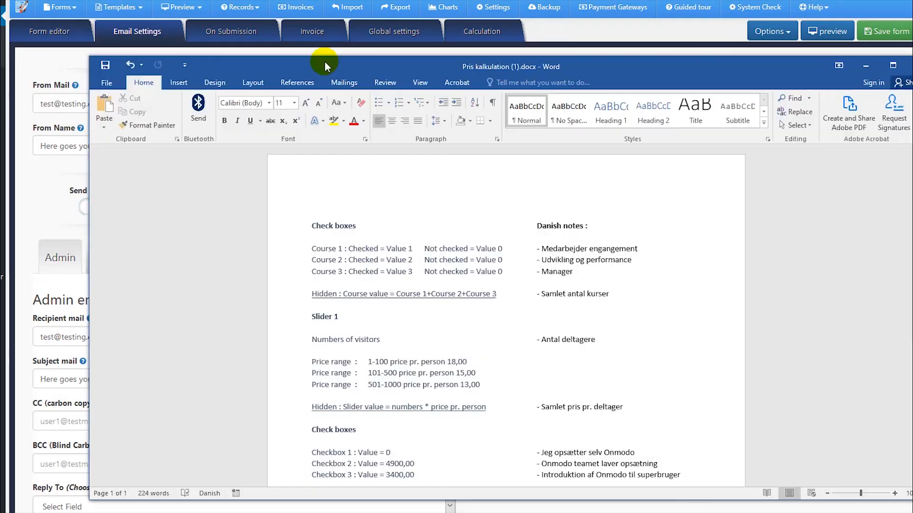
left_click(354, 236)
scroll(373, 282, "down", 1)
scroll(361, 307, "down", 5)
scroll(383, 371, "up", 4)
scroll(399, 333, "down", 4)
scroll(456, 300, "up", 4)
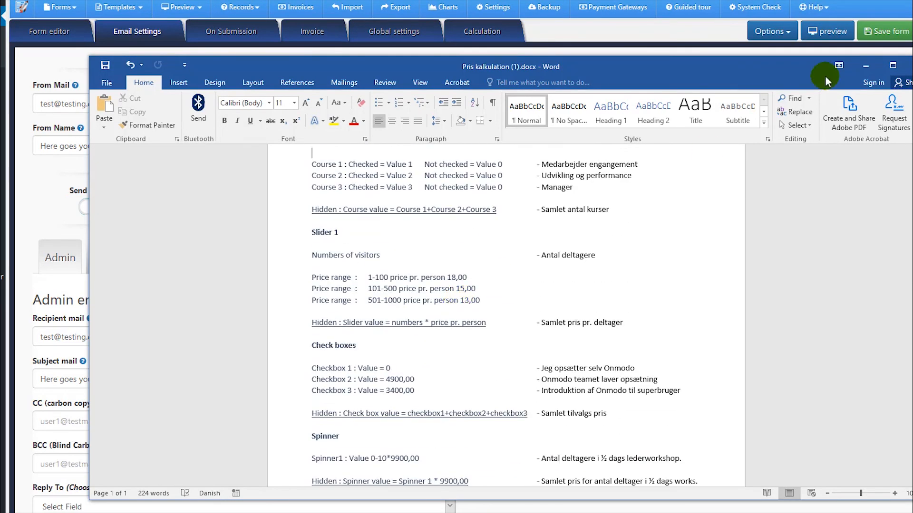